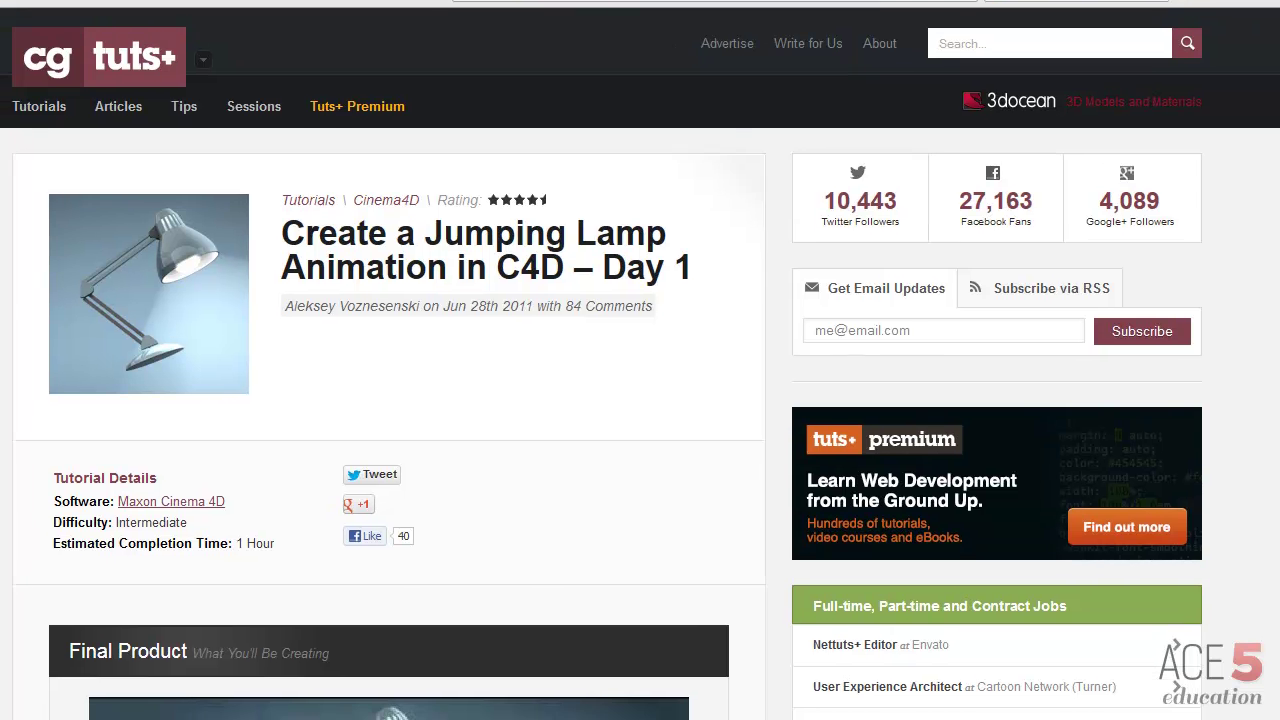
- Look through the jumping lamp tutorial page, from its details and final product preview to the introduction text
scroll(452, 262, down, 3)
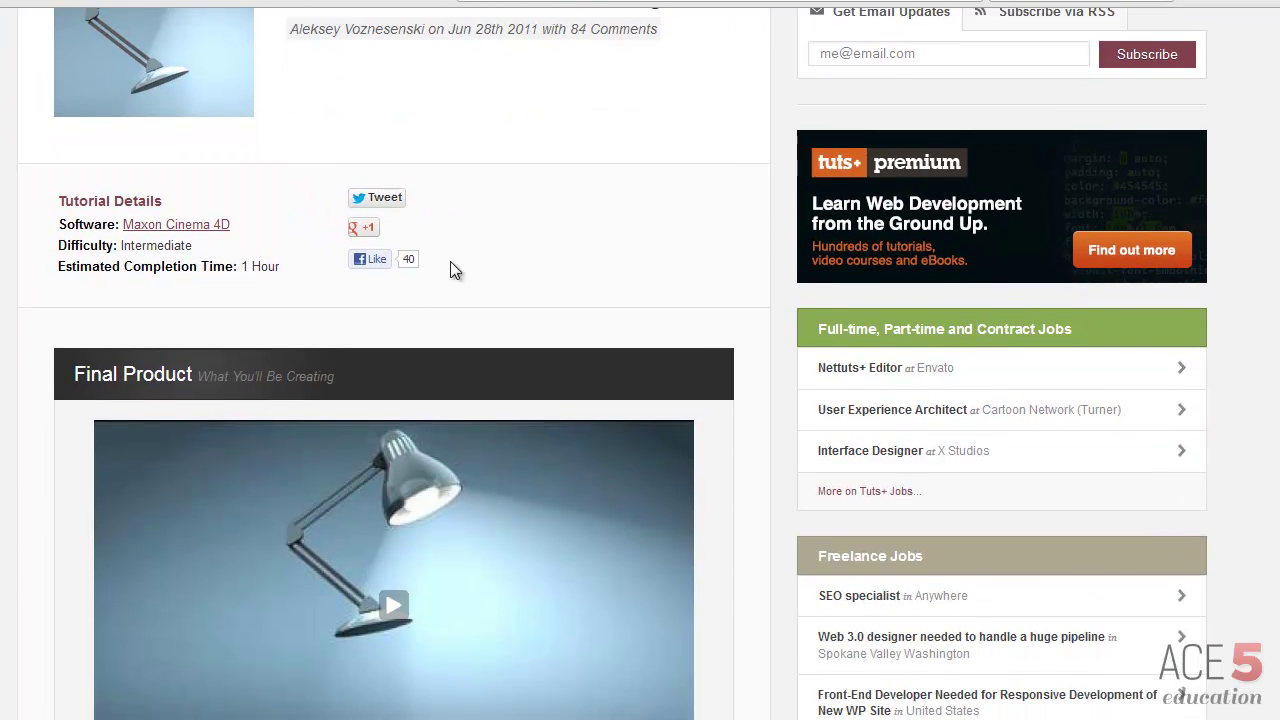
scroll(452, 262, up, 3)
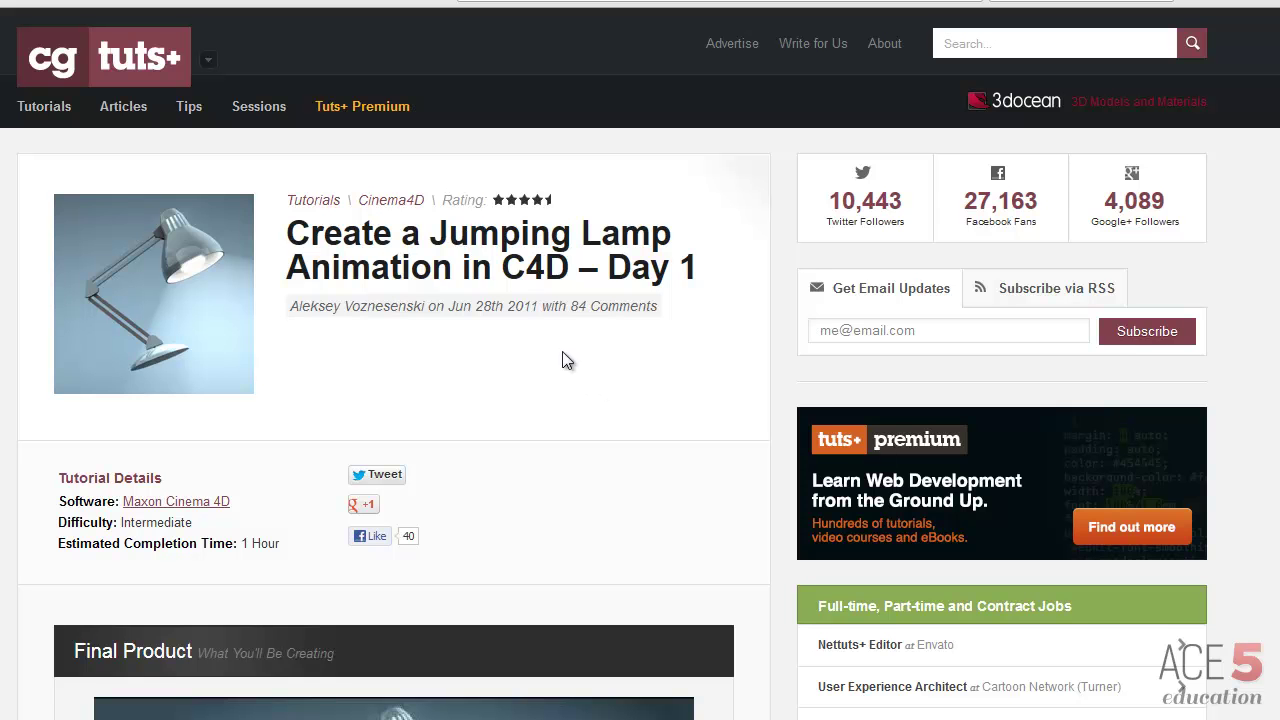
scroll(566, 359, down, 4)
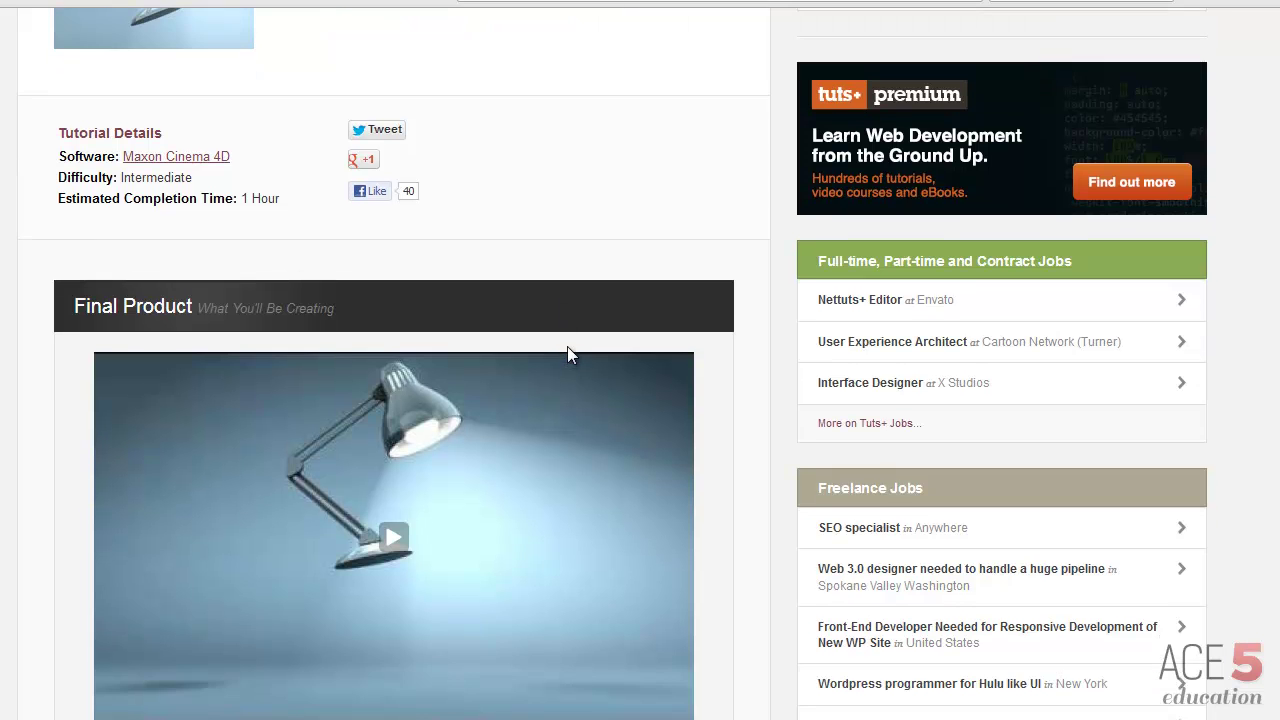
scroll(572, 355, down, 5)
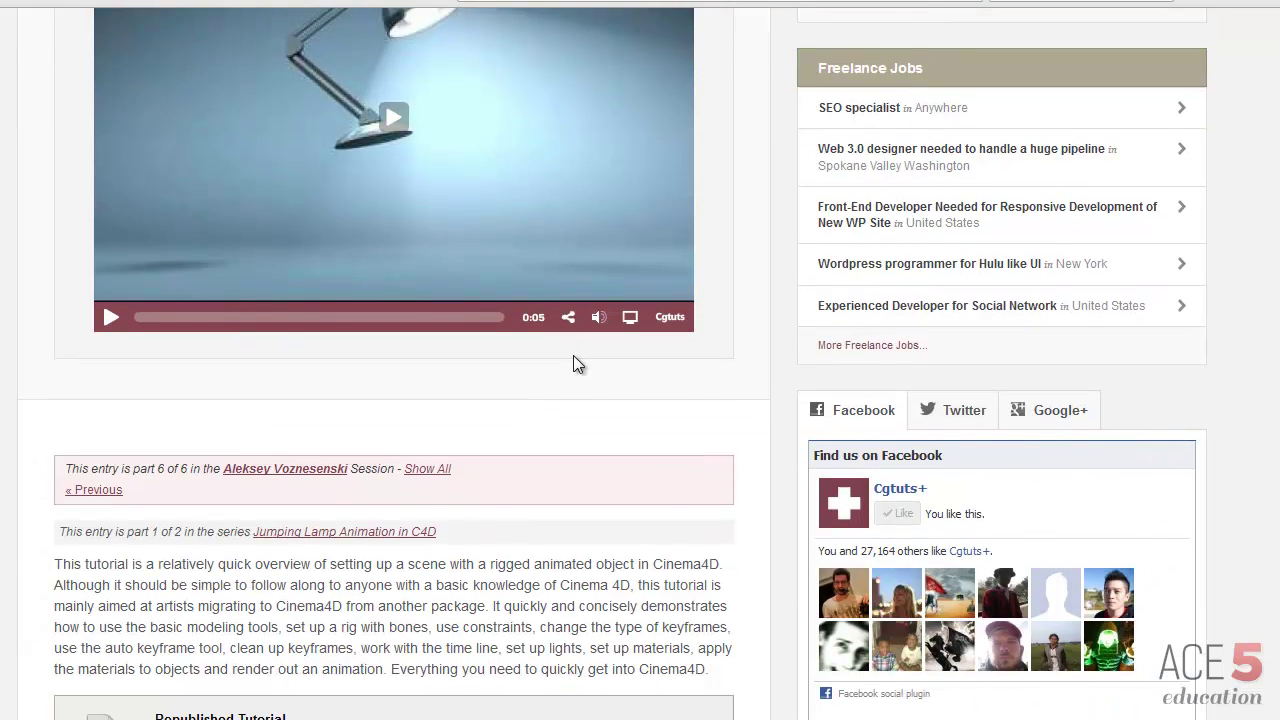
scroll(573, 355, down, 4)
scroll(573, 360, up, 6)
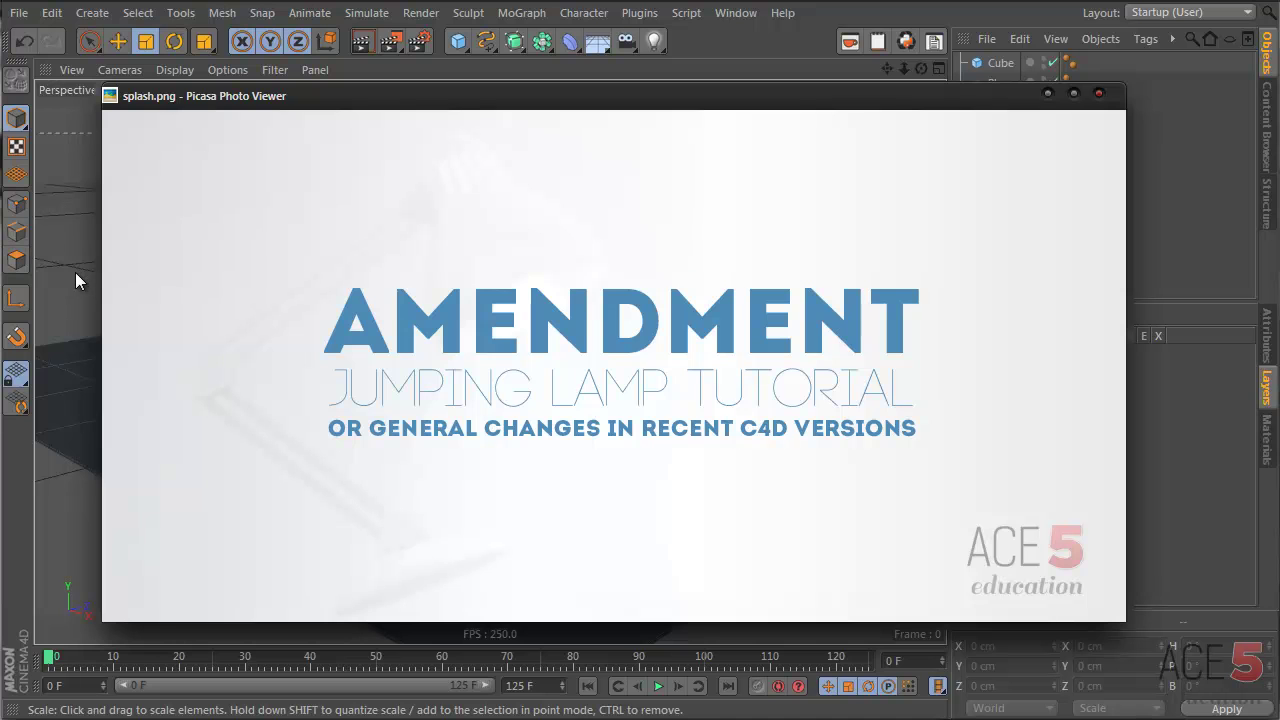
- Minimize the splash image and add an area light to the scene with the cube and plane
click(1048, 92)
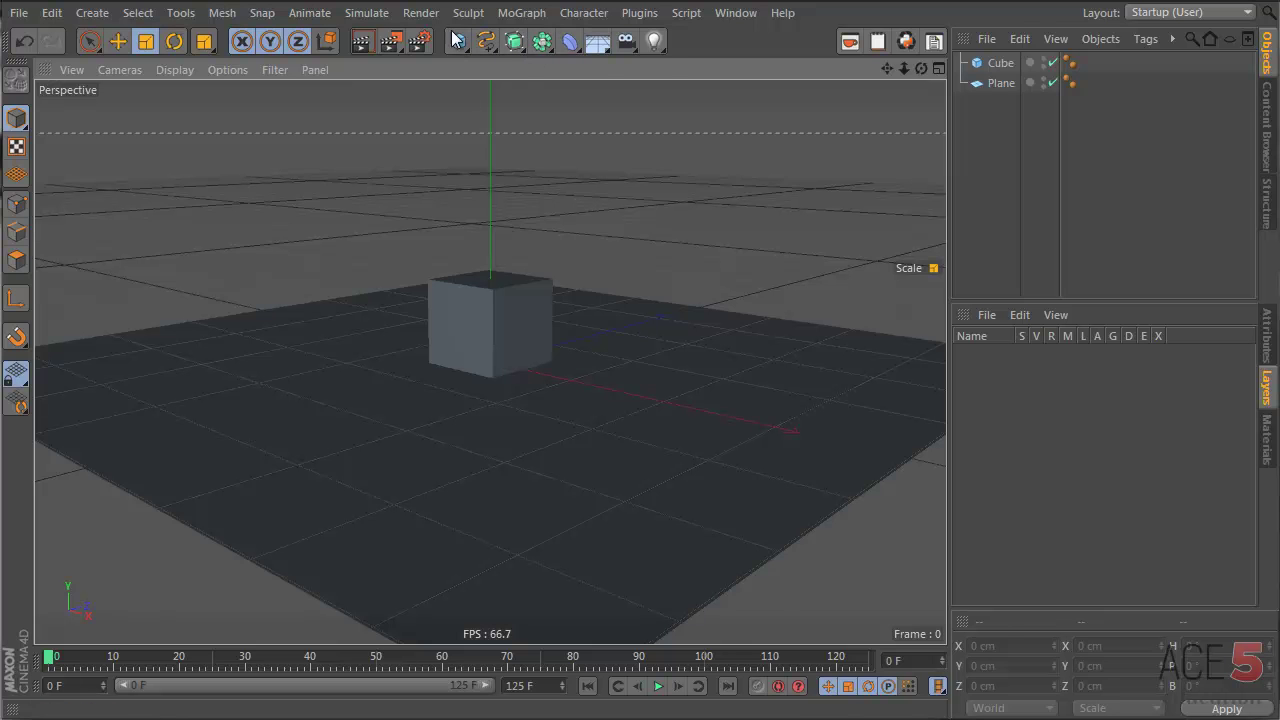
click(654, 40)
click(842, 103)
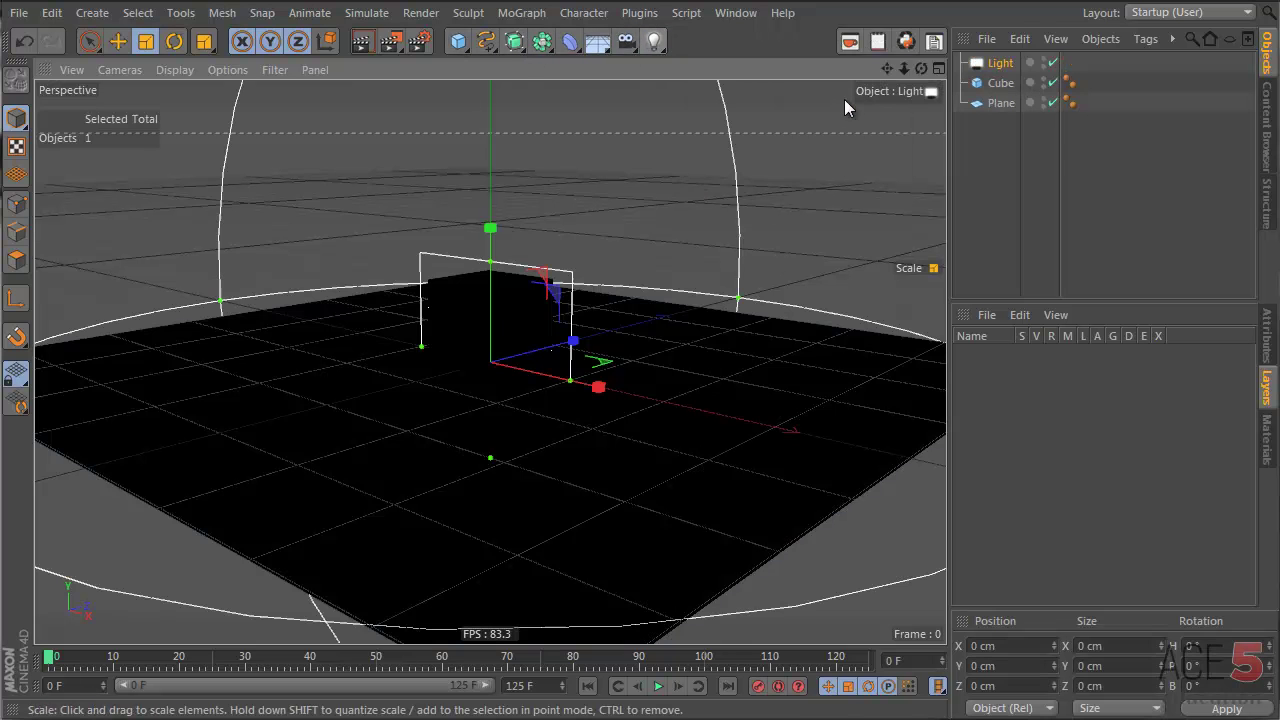
- Turn off the area light's falloff in its detail settings, keeping the area shape as Rectangle
click(1268, 334)
click(1184, 362)
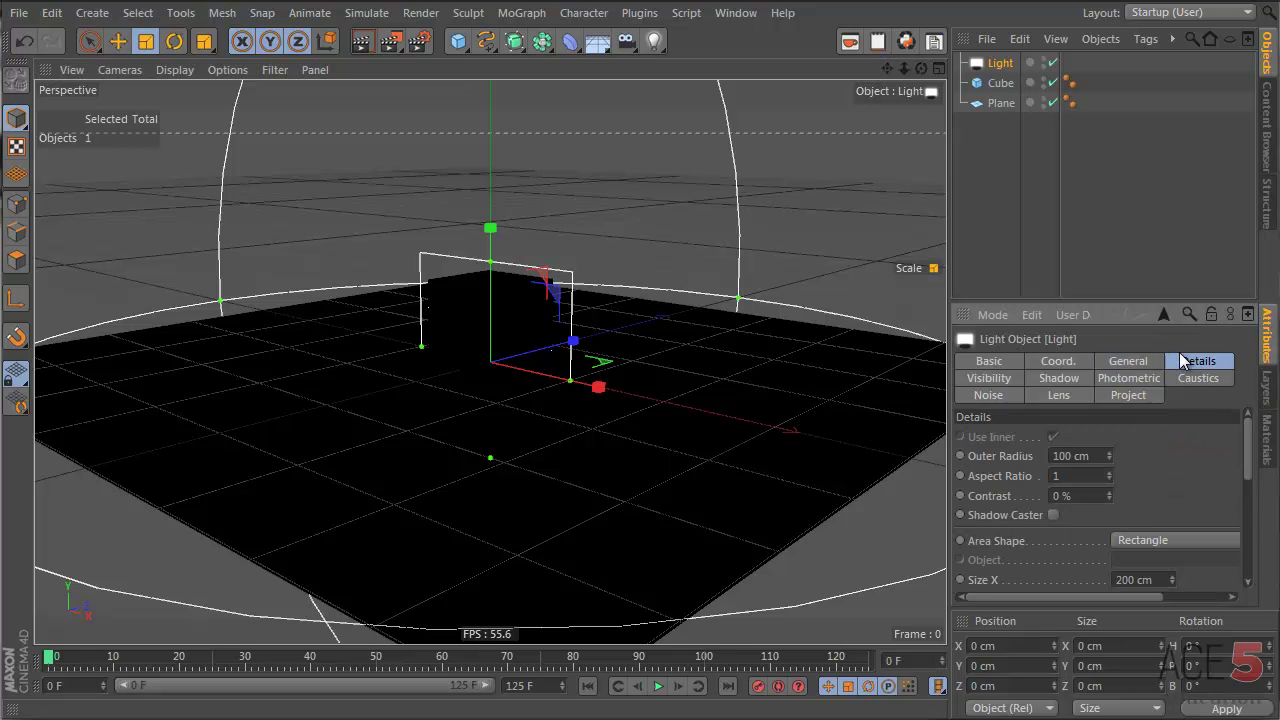
click(1160, 541)
scroll(1160, 470, down, 5)
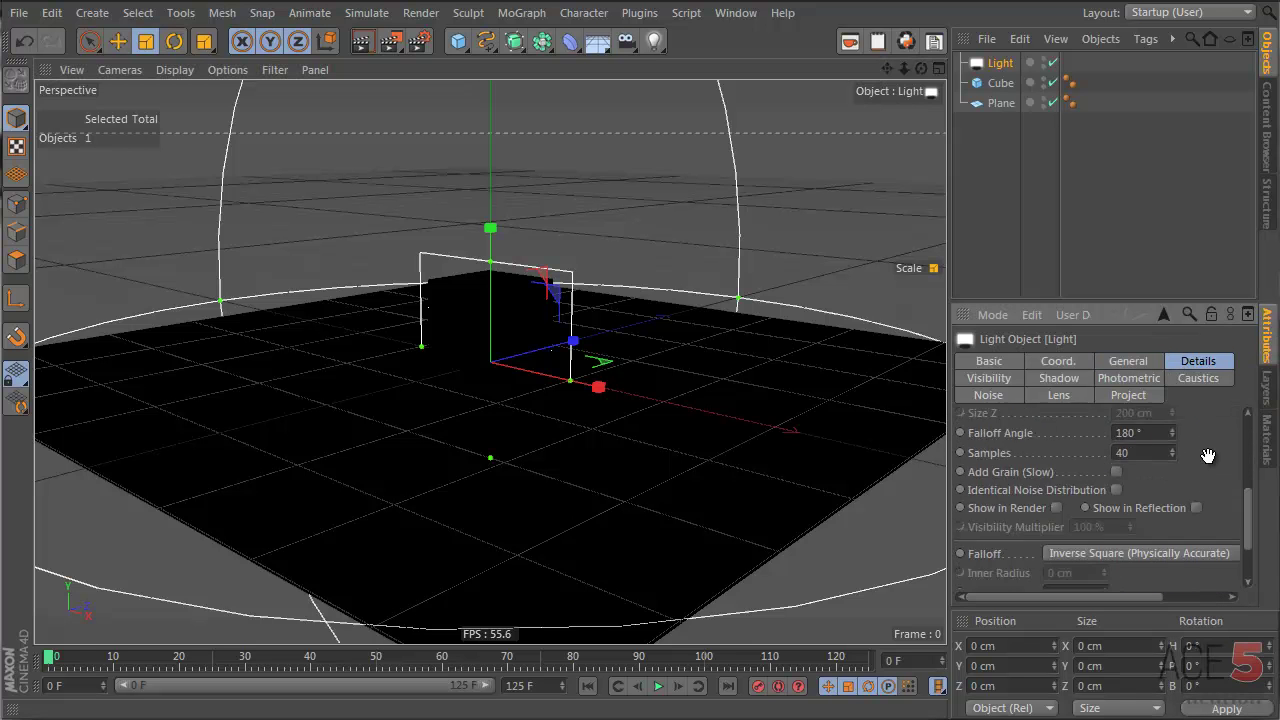
drag(1208, 456, 1193, 582)
click(1155, 522)
click(1155, 518)
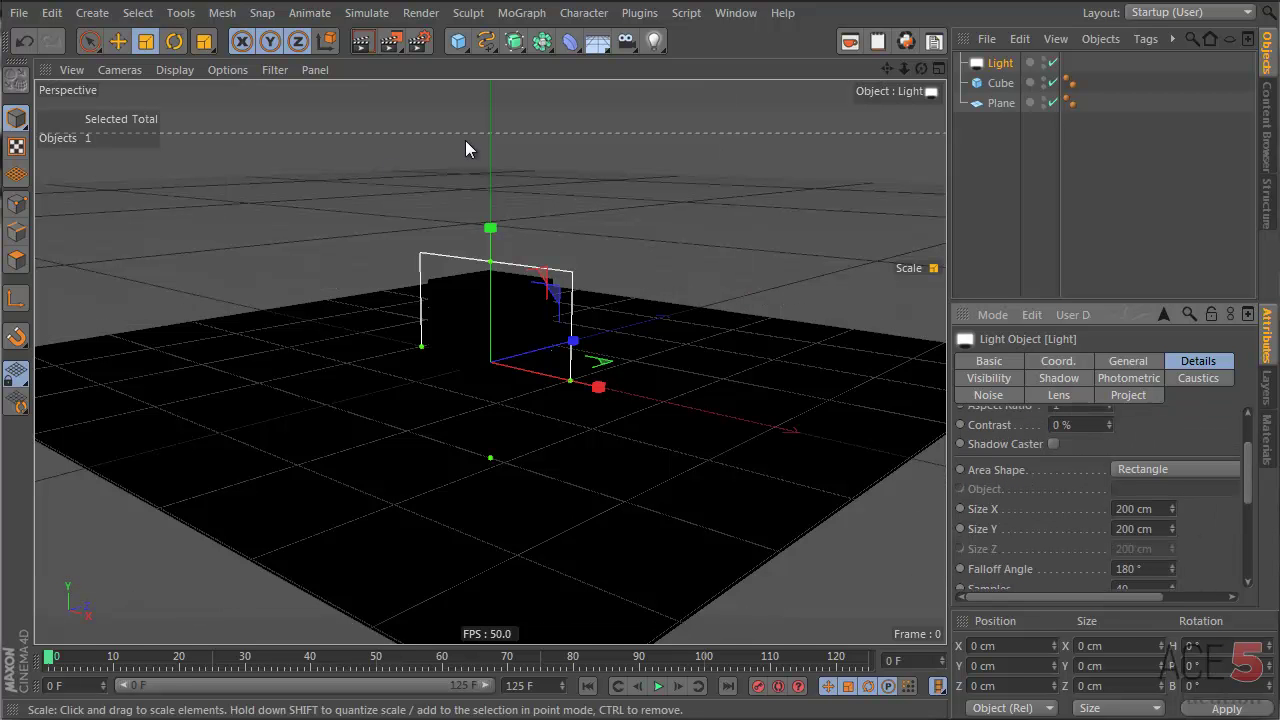
- Raise the area light above the cube to about 135.5 cm in Y and rotate its pitch to -90° so it faces down
key(e)
drag(492, 235, 490, 97)
key(r)
drag(443, 207, 526, 121)
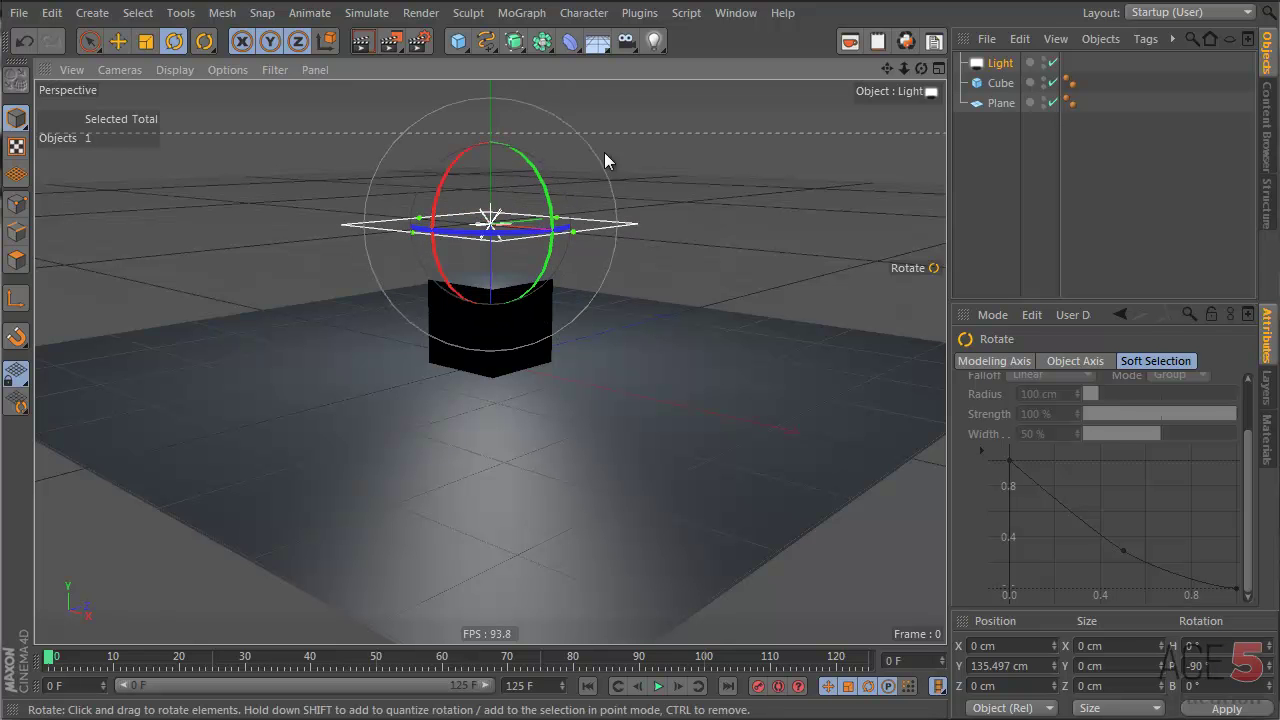
- Resize the area light's rectangle with its edge handles to about 241 by 754 cm and render the view
key(t)
drag(596, 234, 715, 298)
alt+drag(475, 299, 502, 365)
mouse_move(600, 257)
mouse_down()
mouse_move(762, 318)
mouse_move(597, 294)
mouse_move(621, 310)
mouse_move(543, 251)
mouse_move(597, 266)
mouse_up()
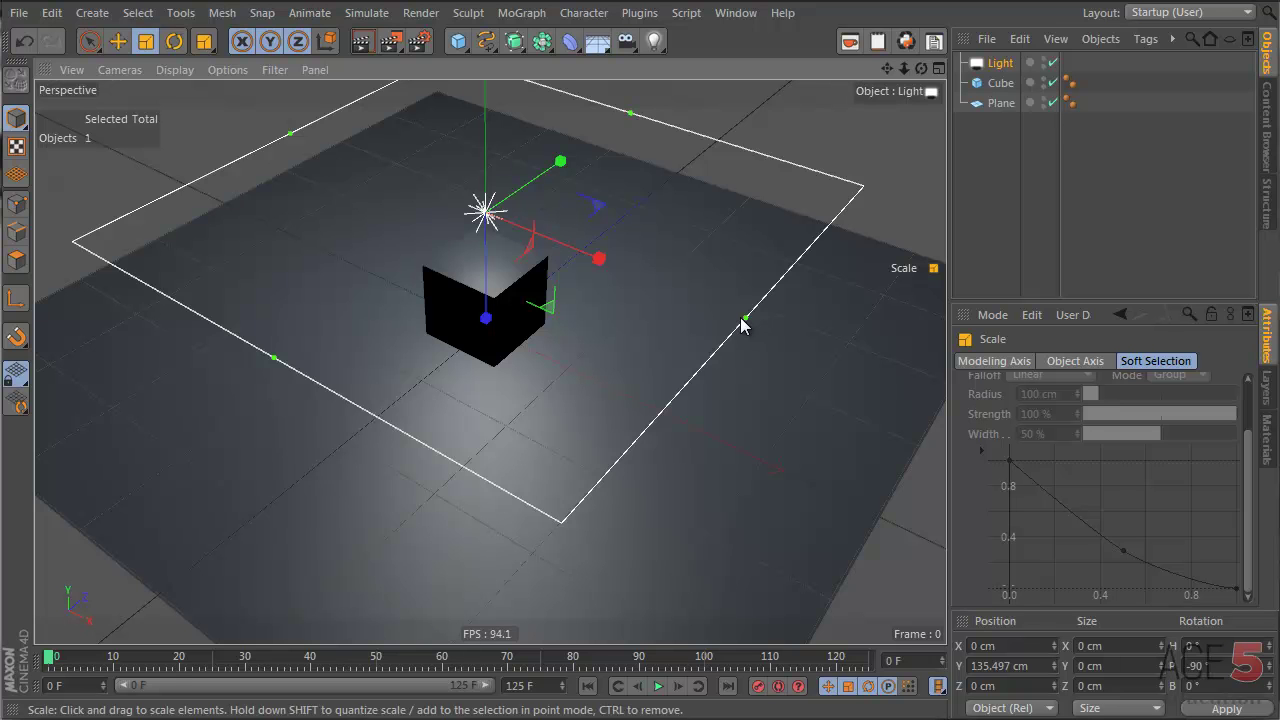
drag(741, 325, 598, 262)
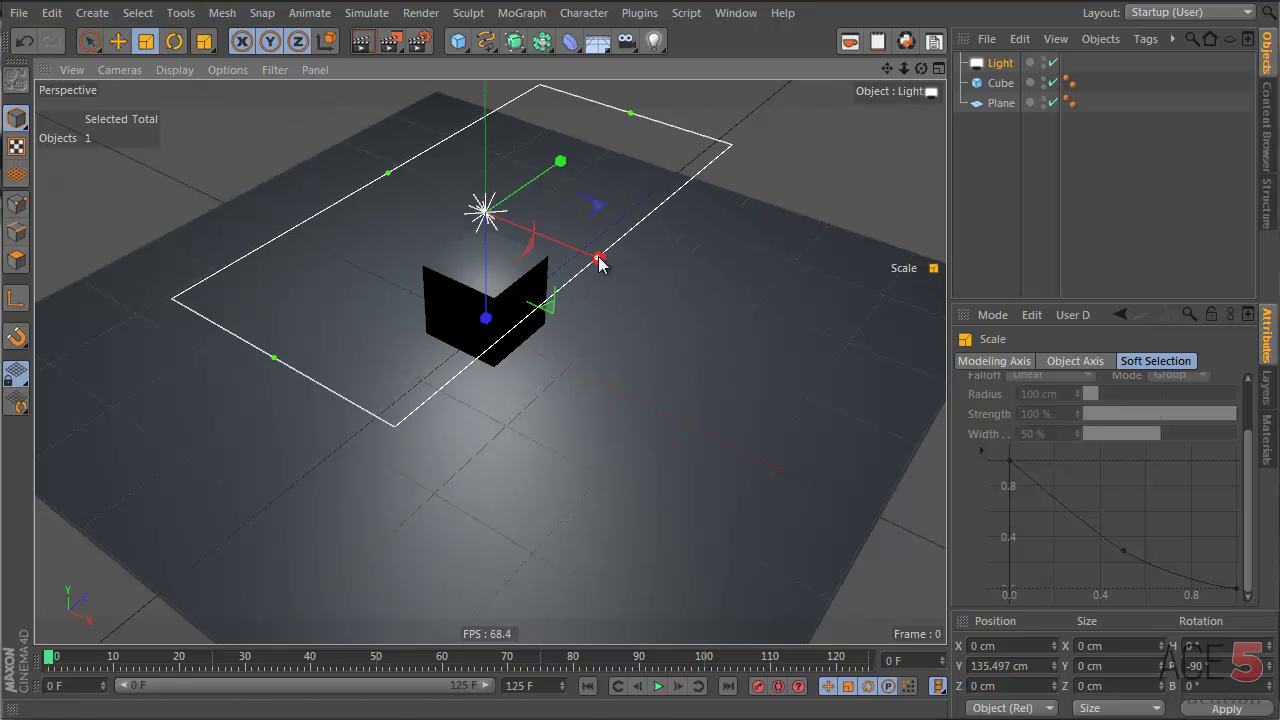
drag(630, 118, 696, 72)
click(364, 44)
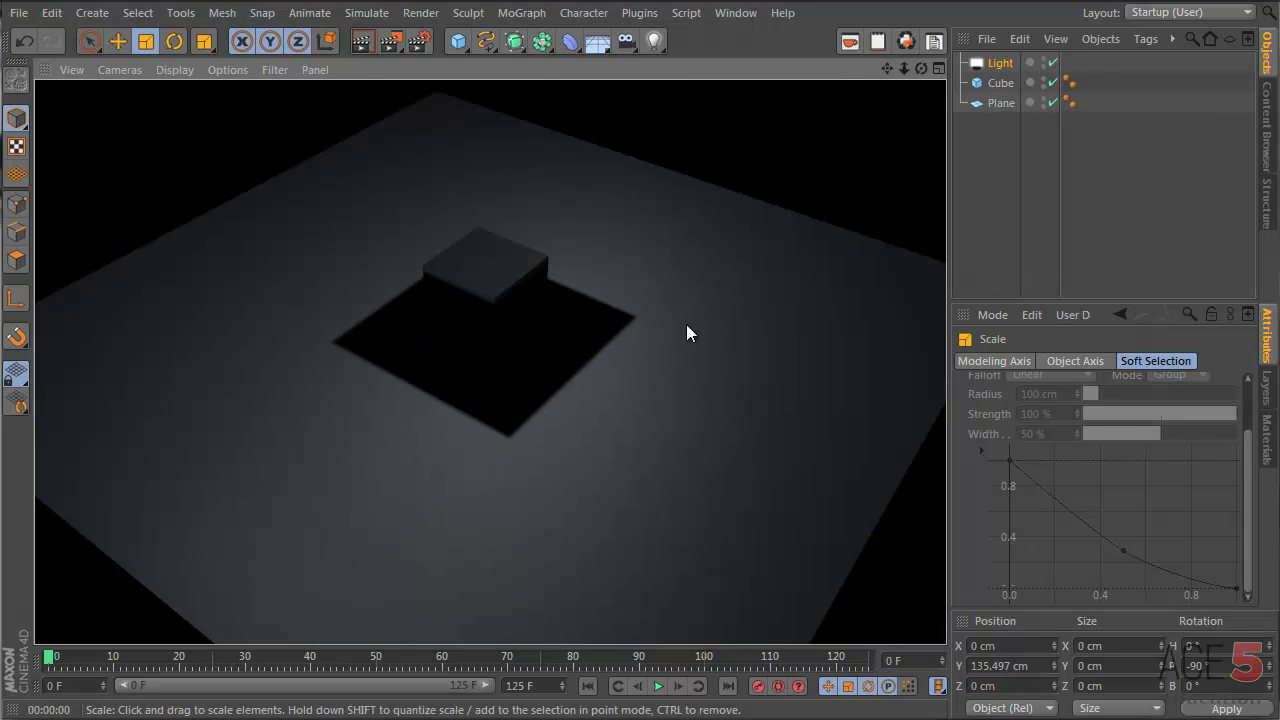
- Narrow the area light to about 82 cm in Size X and render the view from above to check the shadow
click(1003, 63)
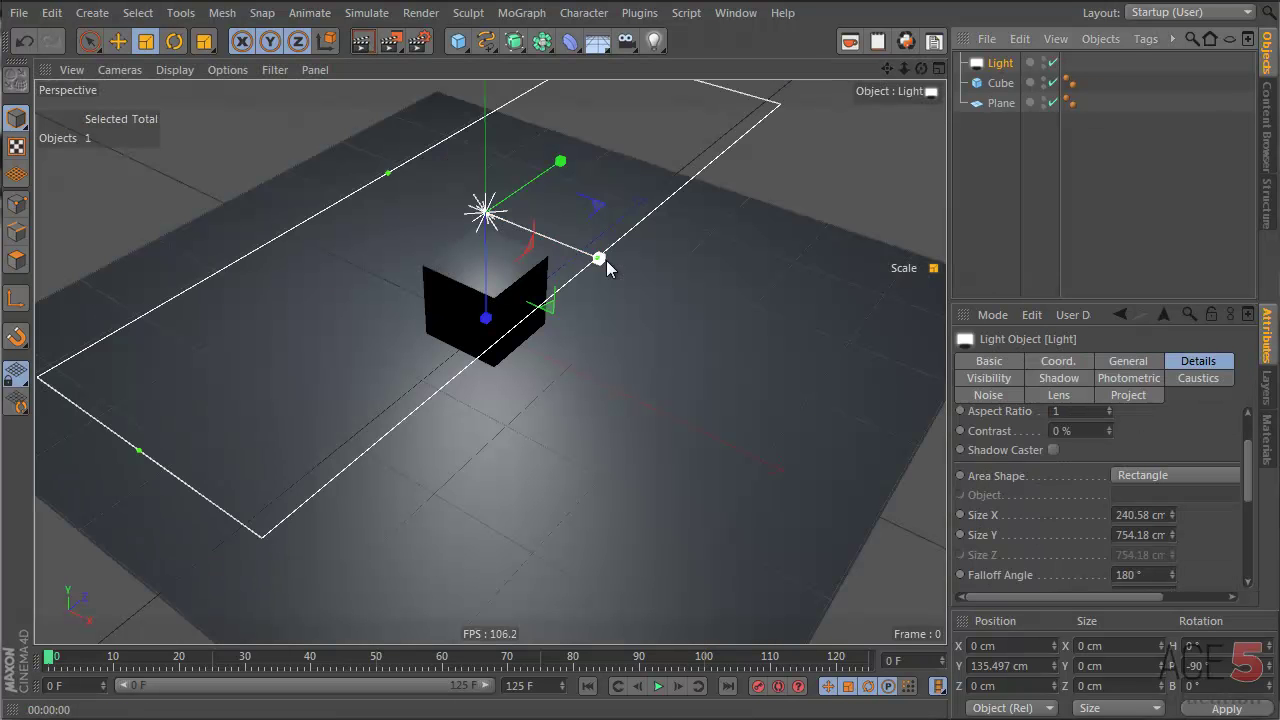
drag(596, 261, 515, 238)
click(362, 42)
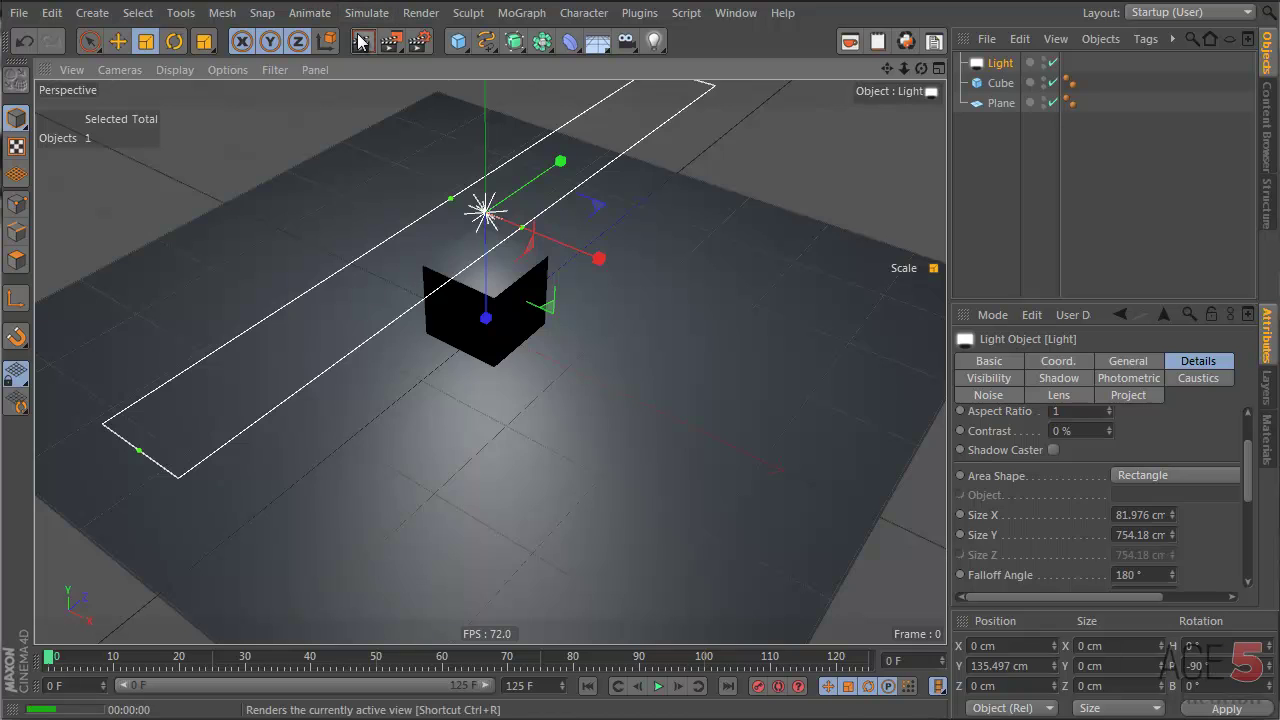
alt+right_drag(645, 312, 410, 306)
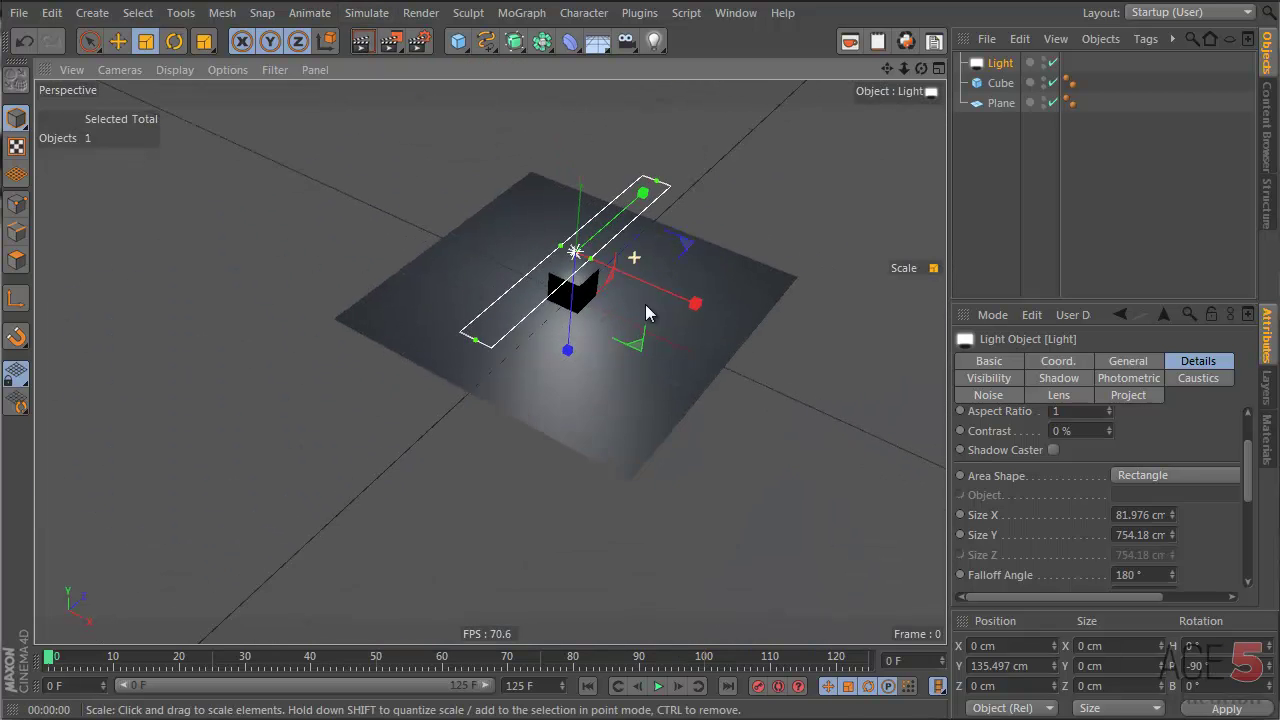
alt+drag(646, 314, 647, 358)
click(372, 43)
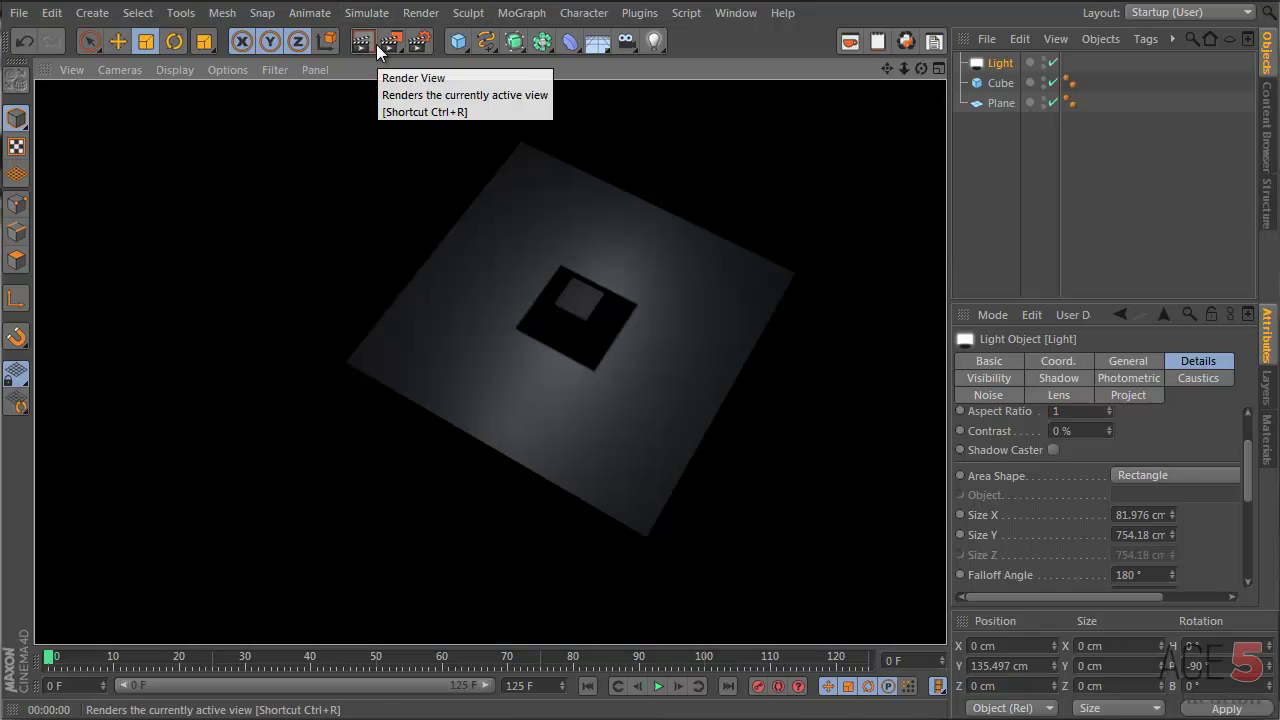
alt+drag(674, 369, 527, 302)
alt+right_drag(527, 302, 724, 350)
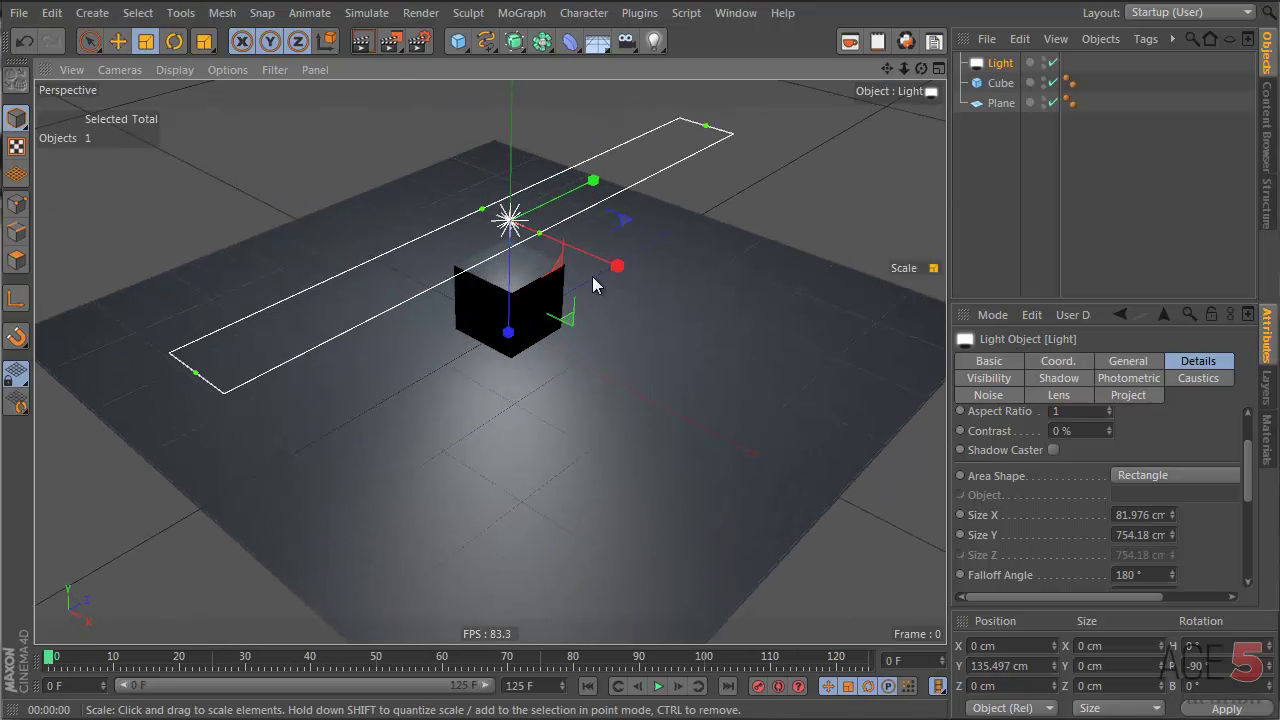
- Try the component editing modes with the light selected, and return to Model mode
click(17, 204)
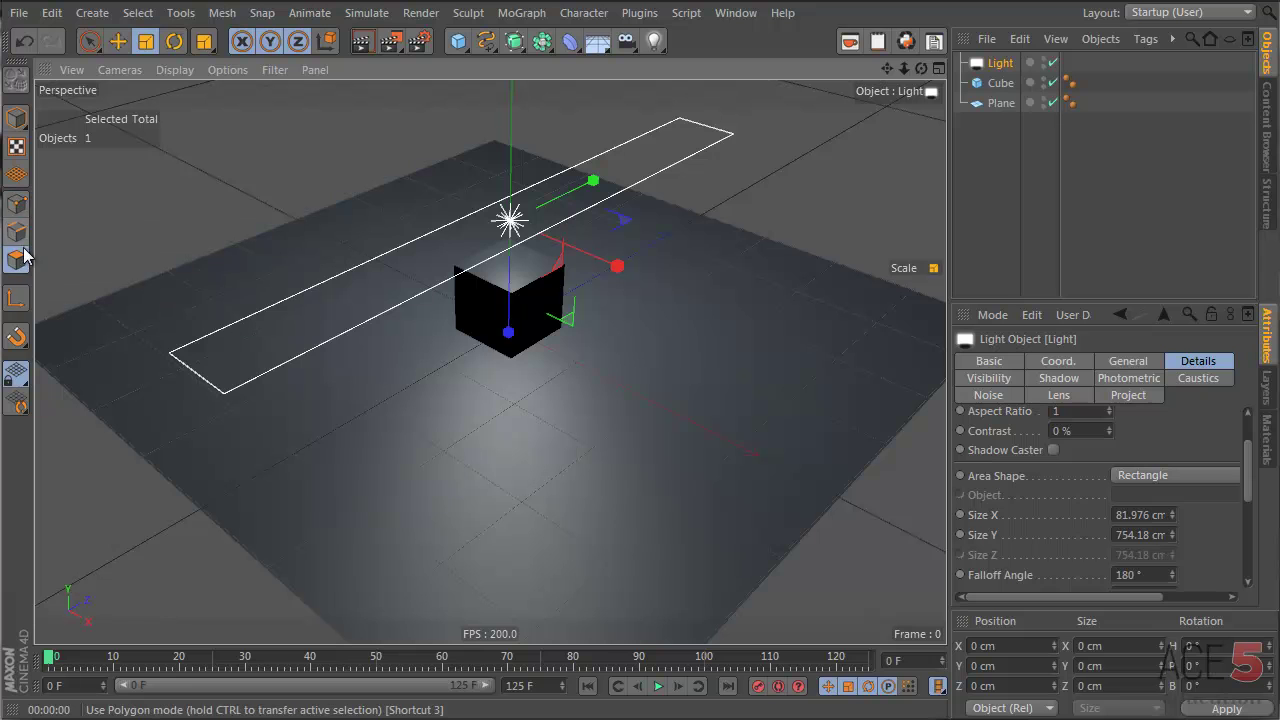
click(16, 231)
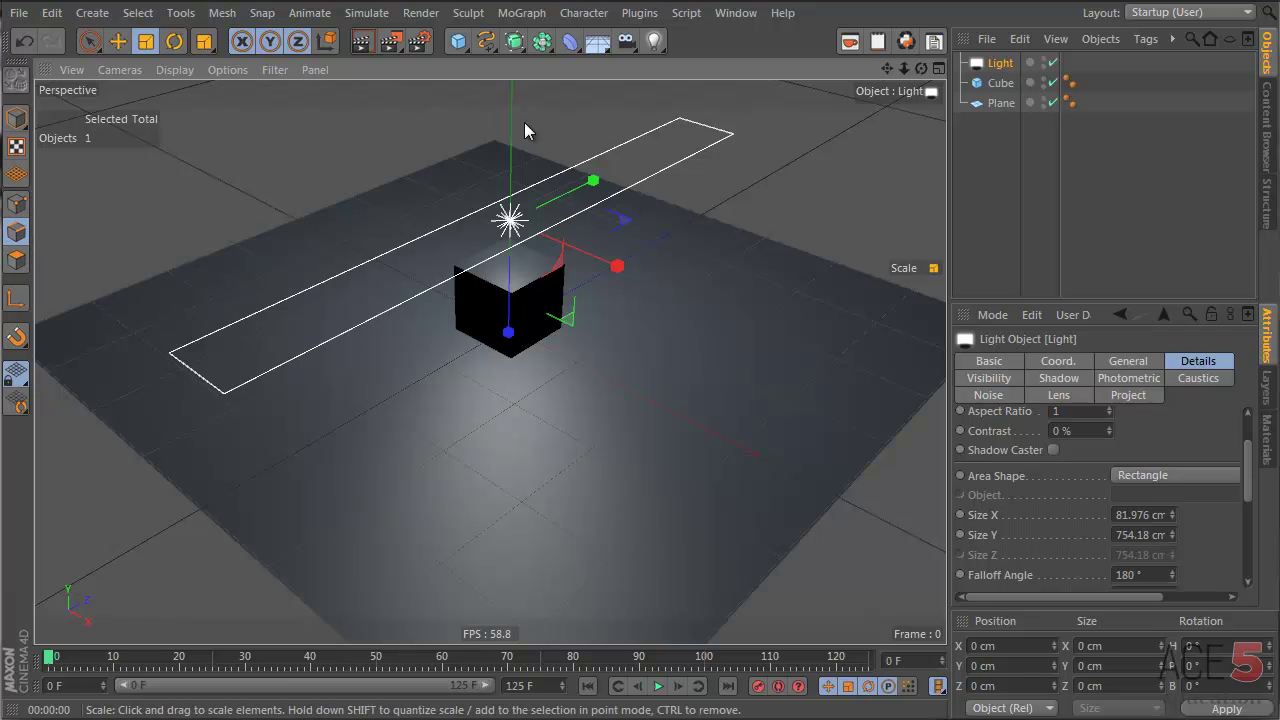
click(17, 119)
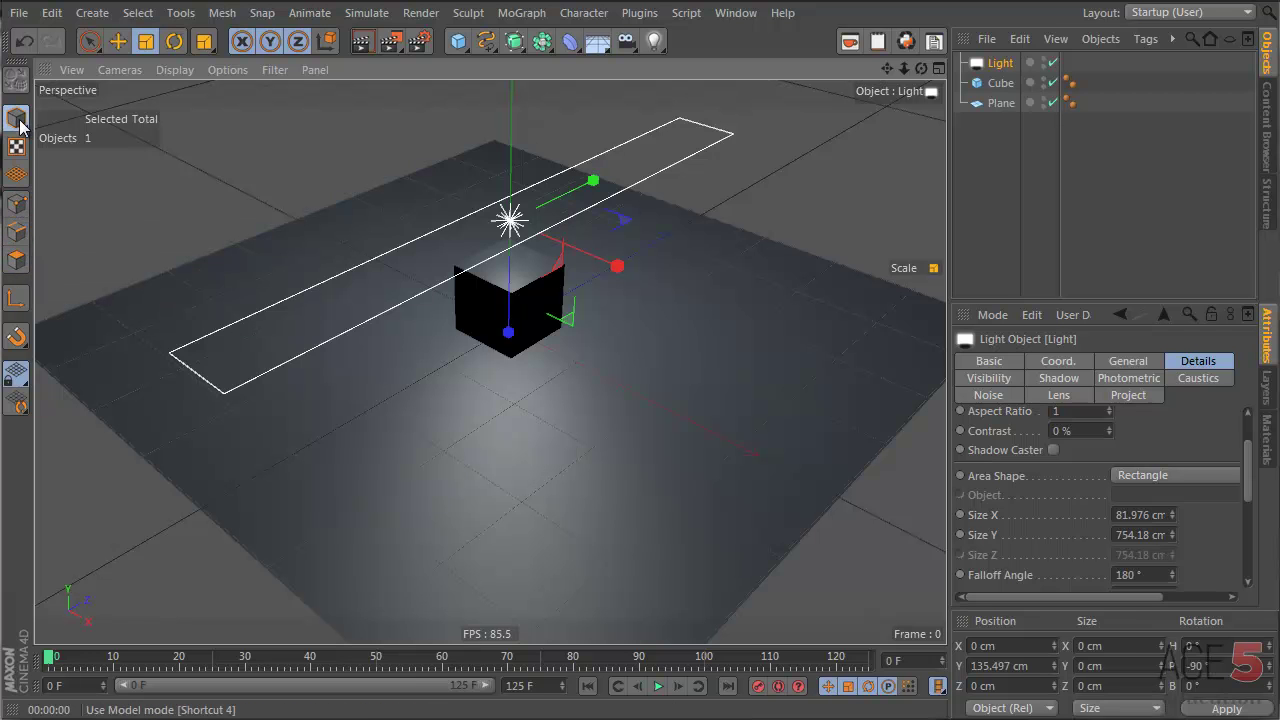
- Switch among the Move, Scale and Knife tools, leaving the Move tool active
click(118, 41)
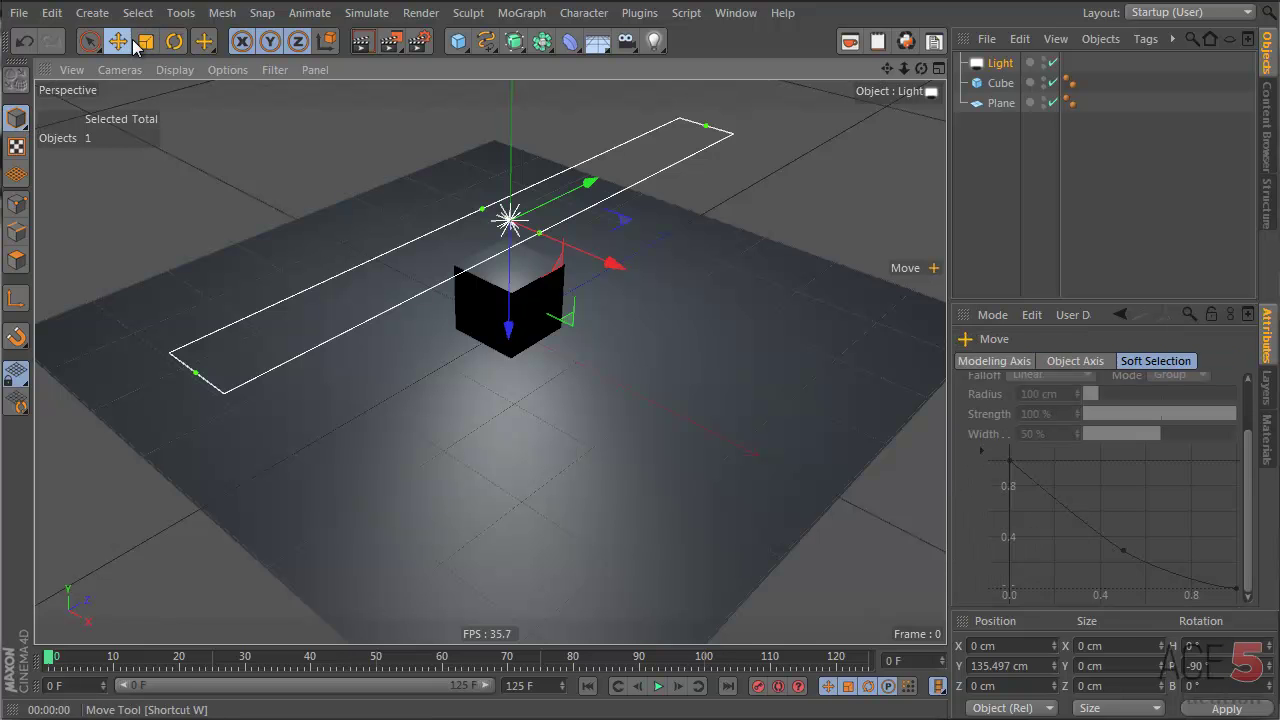
click(146, 45)
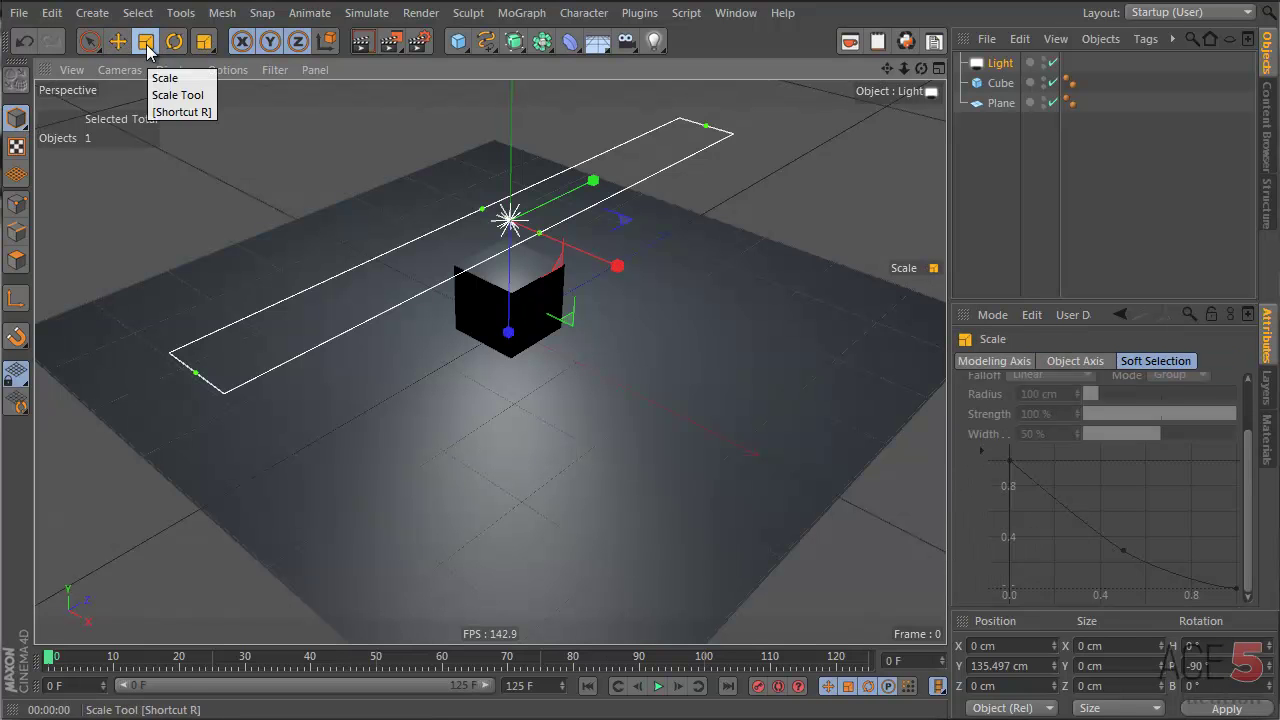
key(space)
click(129, 41)
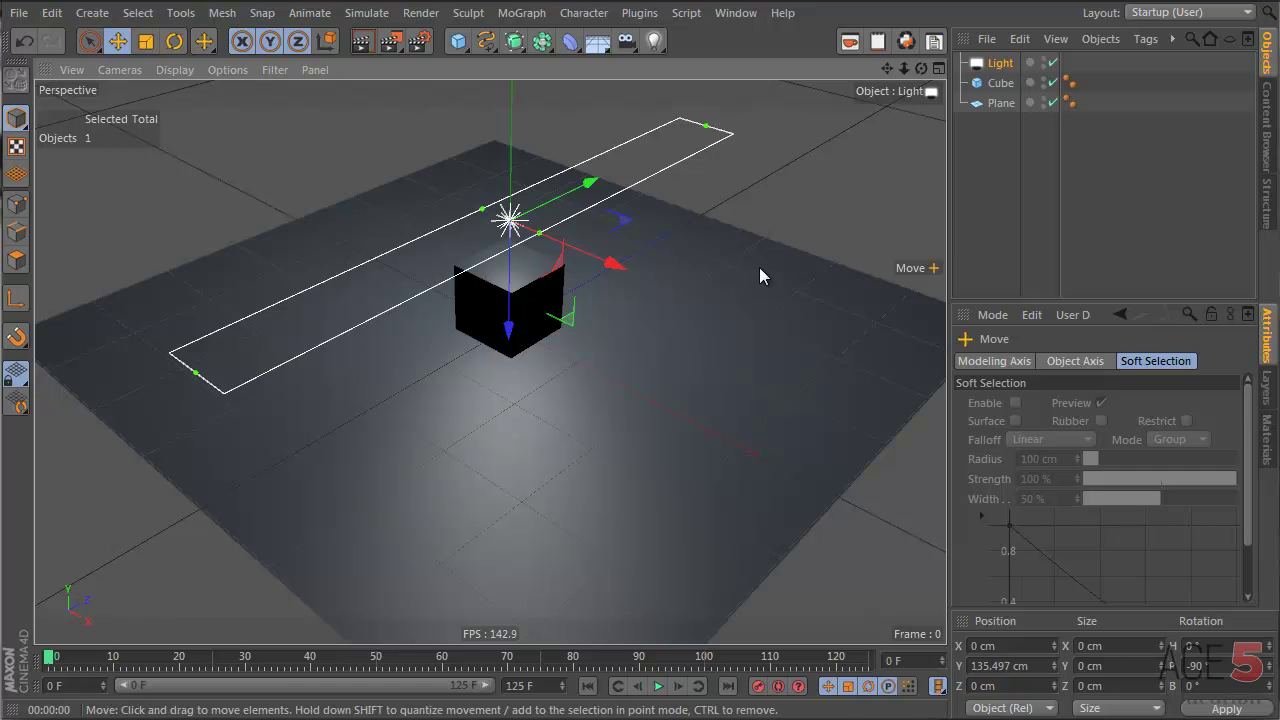
key(k)
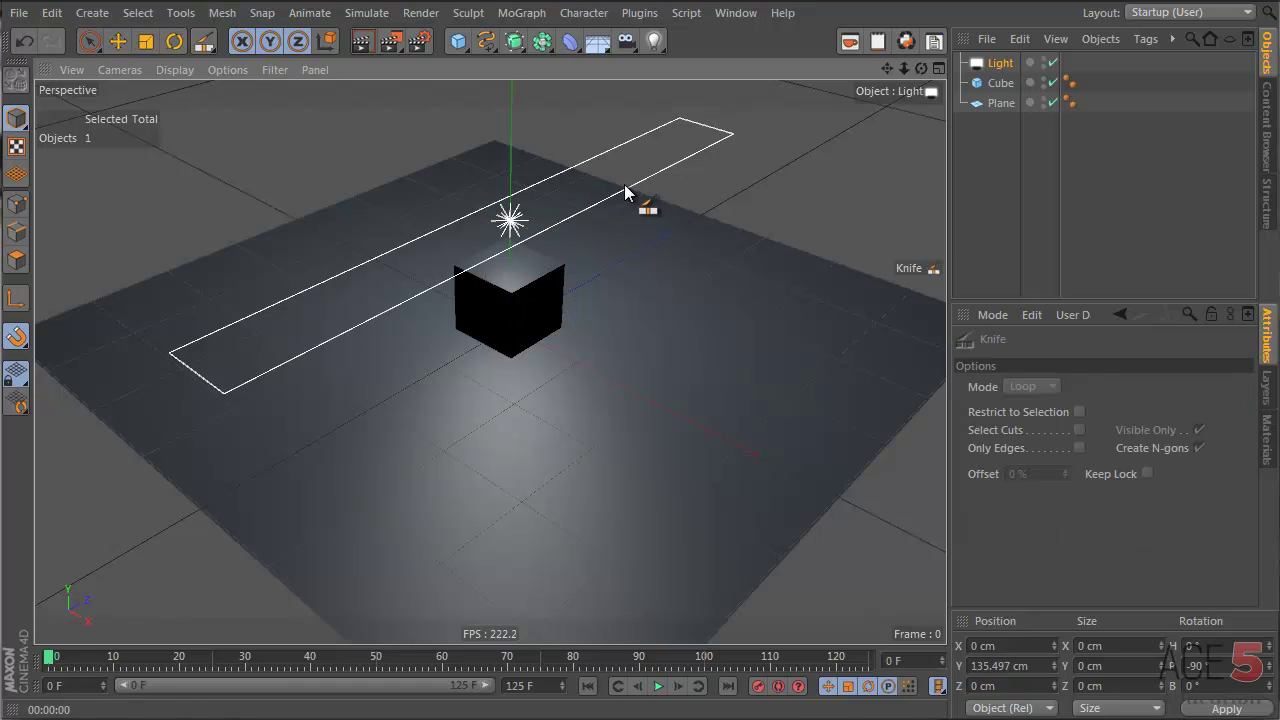
click(118, 41)
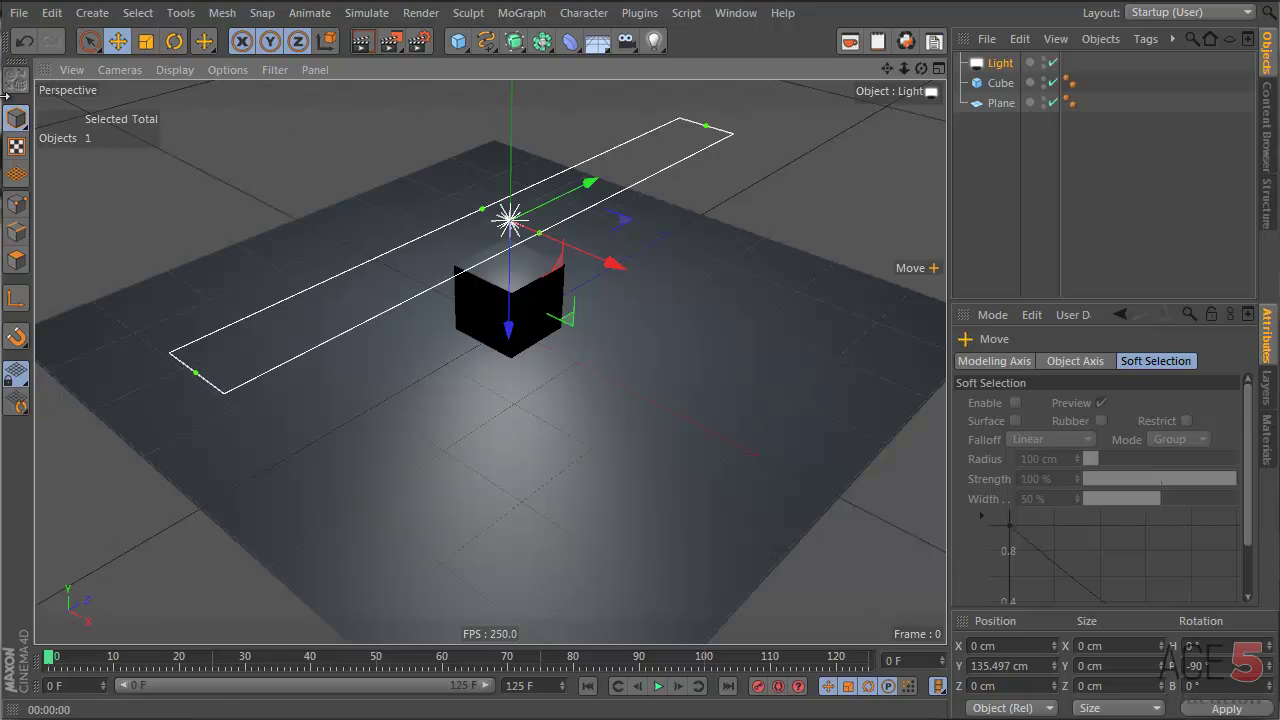
- Select the plane and shrink it with its size handles to about 716 cm in X and 580 cm in Z
click(1002, 103)
key(t)
drag(674, 288, 651, 240)
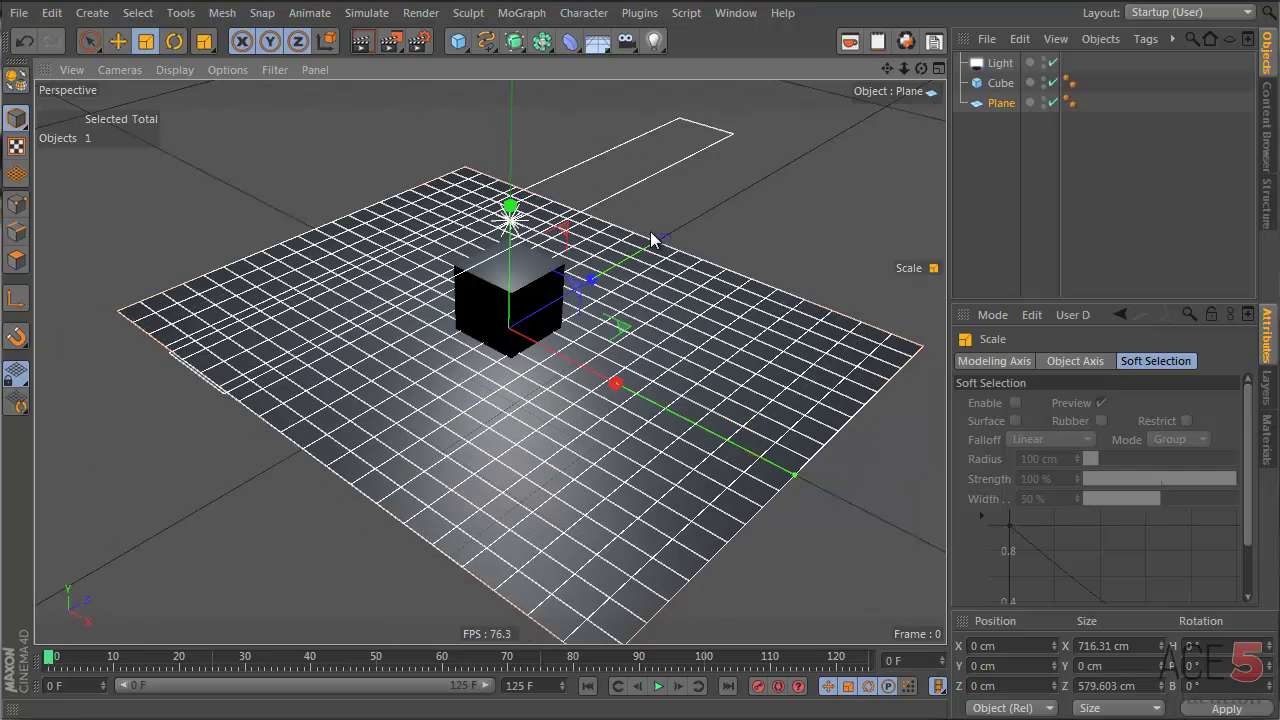
- Alternate between the Live Selection and Knife tools, leaving Live Selection active
click(90, 41)
key(k)
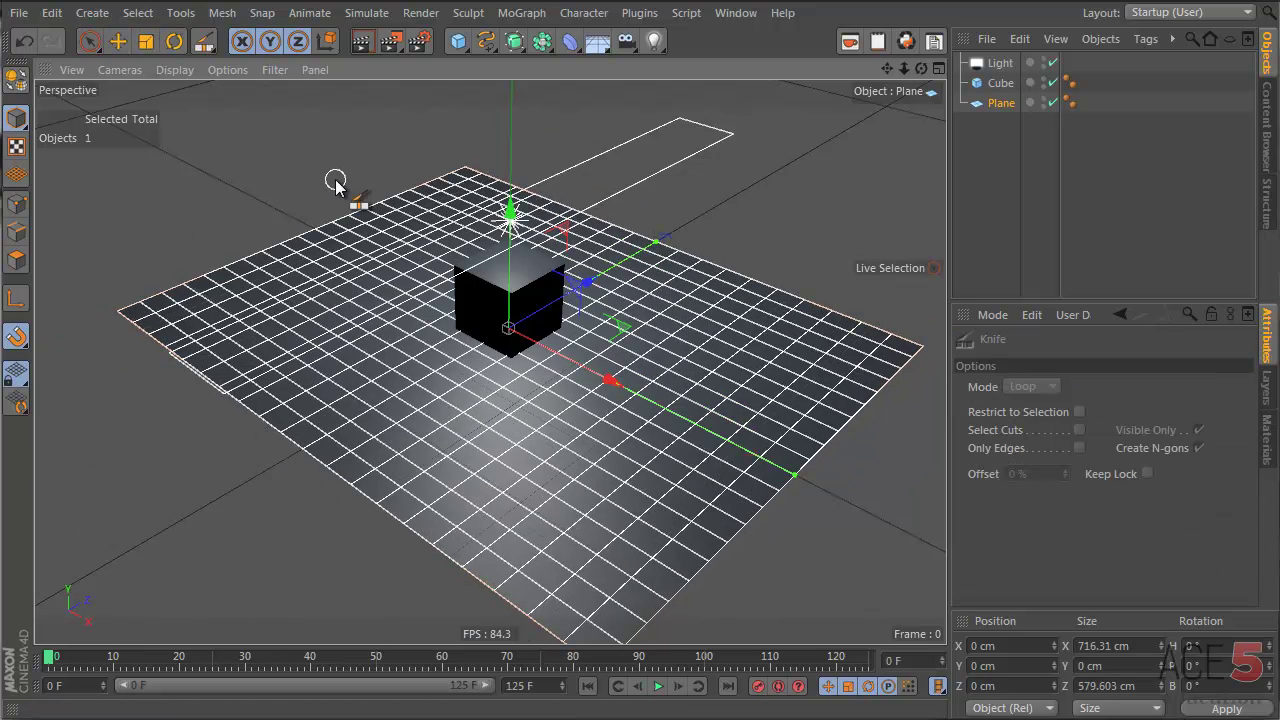
click(90, 42)
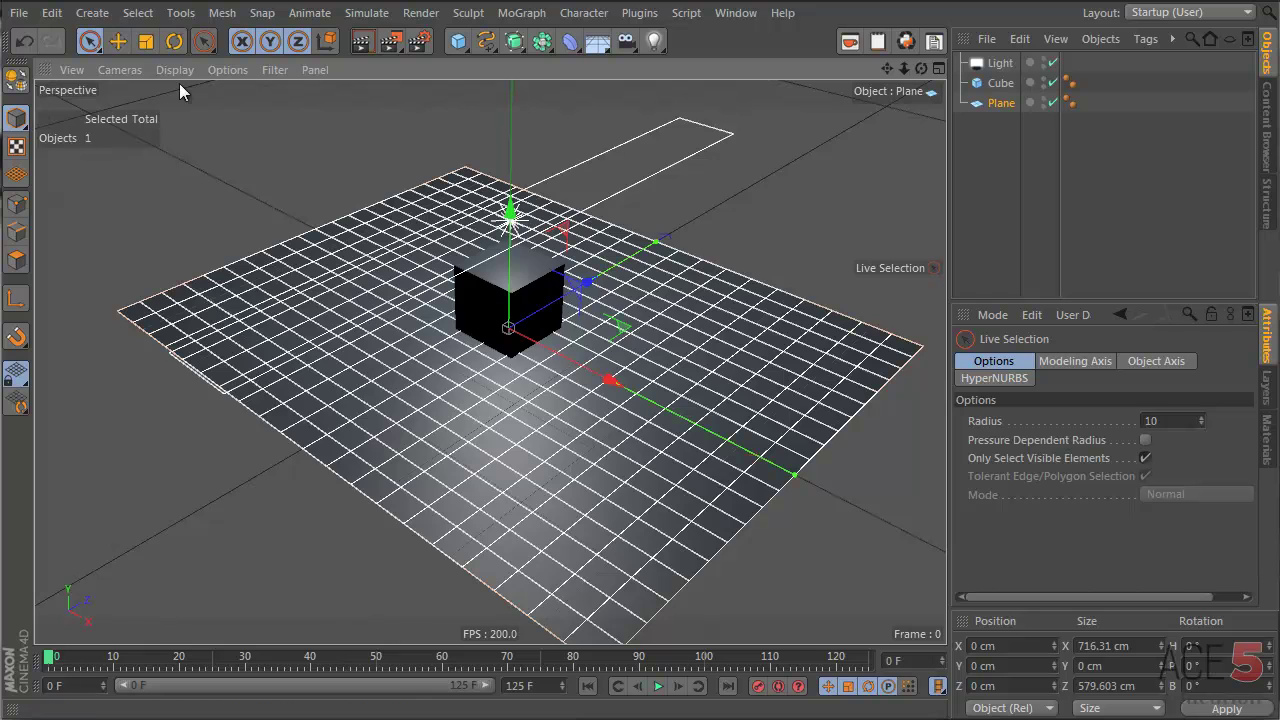
- Select the cube with Live Selection and slide it along its Z axis to about 3.4 cm
mouse_move(414, 220)
alt+mouse_down()
mouse_move(523, 371)
mouse_move(423, 269)
mouse_move(377, 188)
alt+mouse_up()
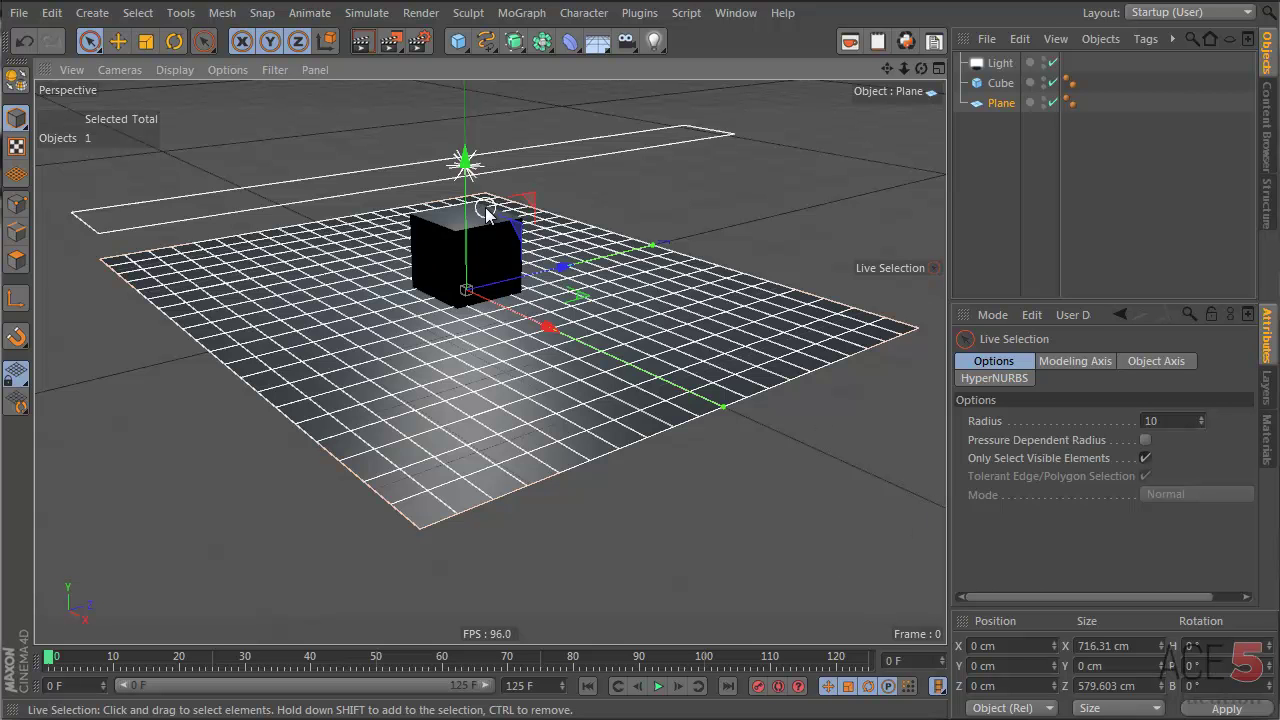
shift+click(425, 215)
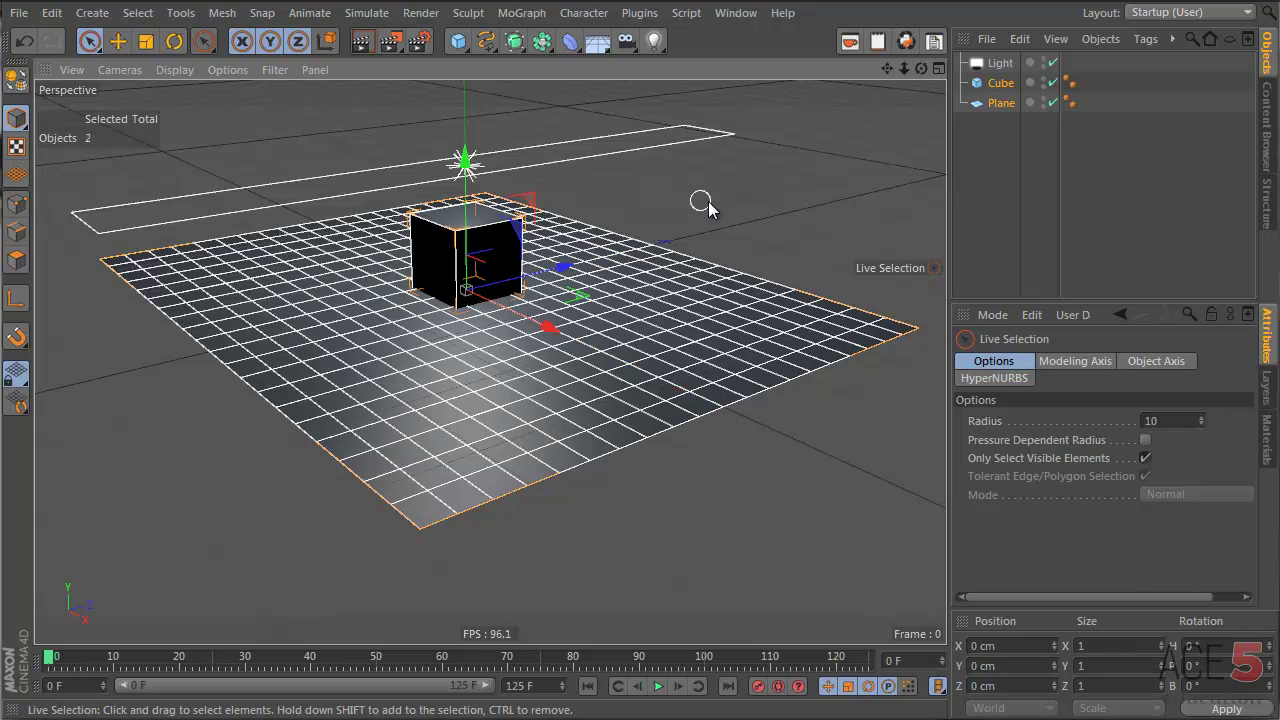
click(465, 255)
drag(563, 267, 452, 252)
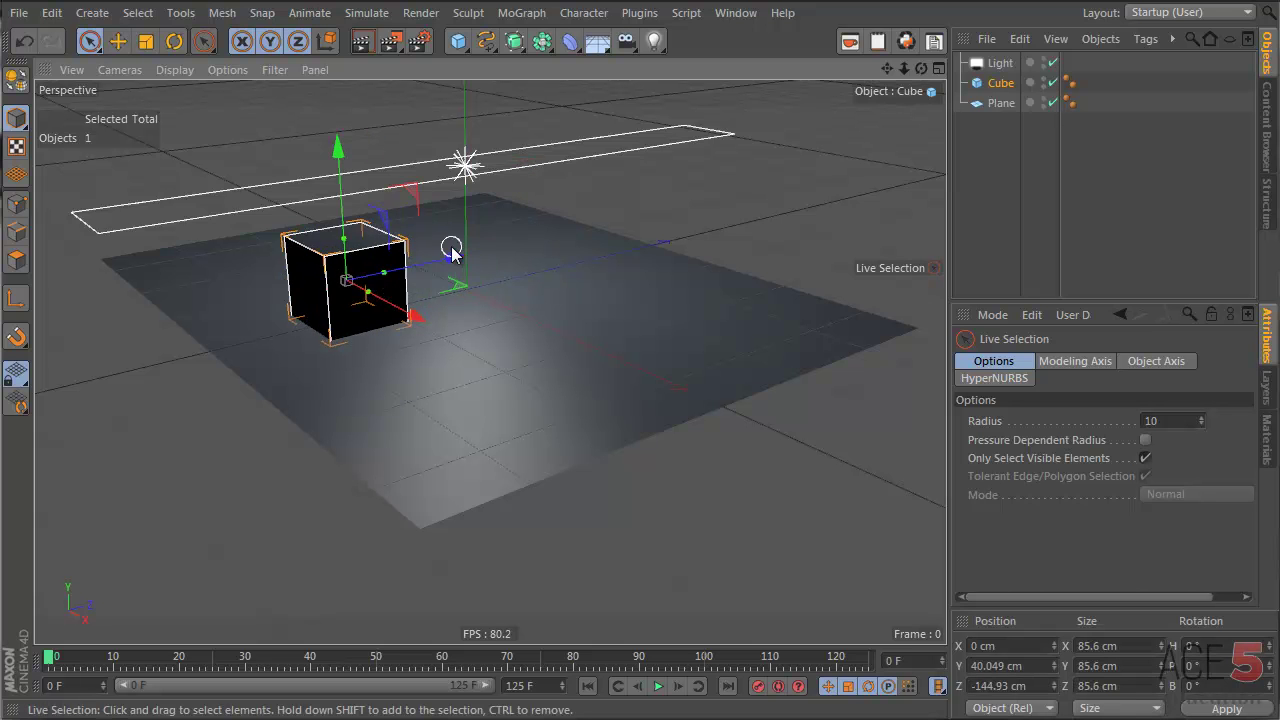
- Keyframe the cube at frame 0, and at frame 28 after sliding it along Z to about -190 cm
key(F8)
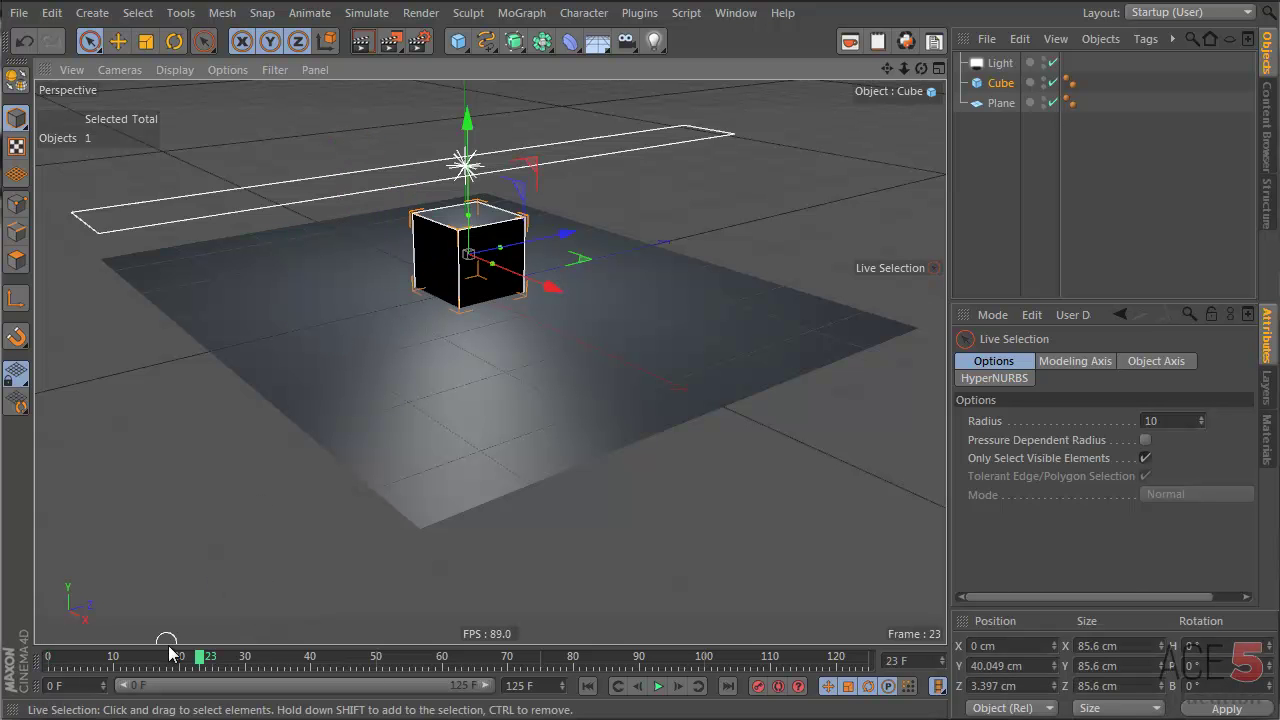
drag(170, 657, 233, 660)
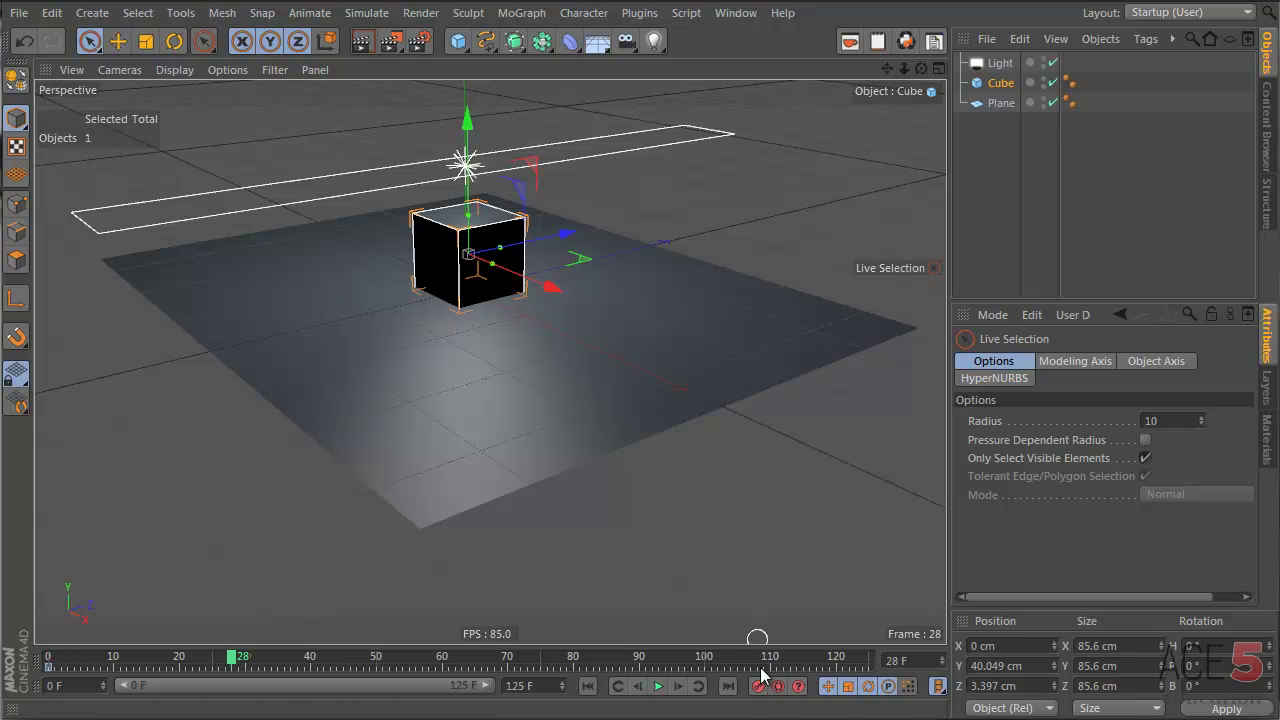
drag(557, 237, 402, 270)
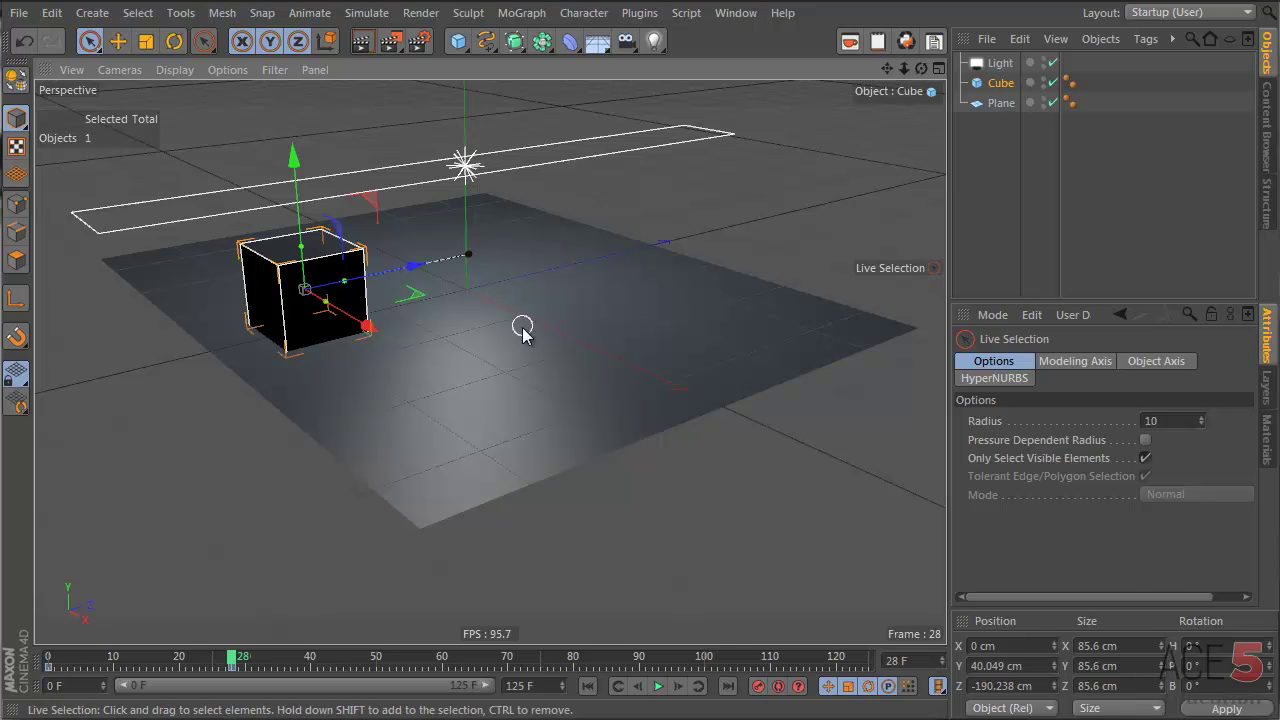
drag(395, 268, 547, 260)
- Search the command manager by name for "keyf" and "set ke" to look up a keyframe command's shortcut, and close it
key(shift+F12)
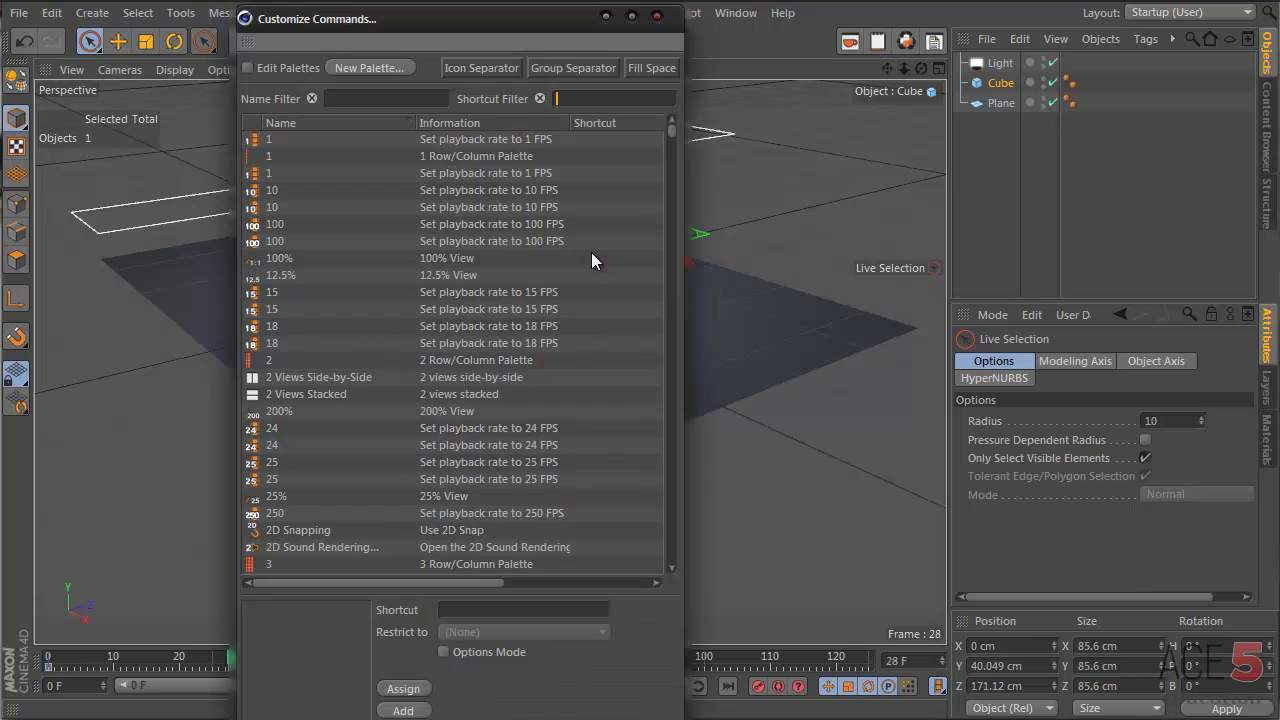
click(398, 101)
text(keyf)
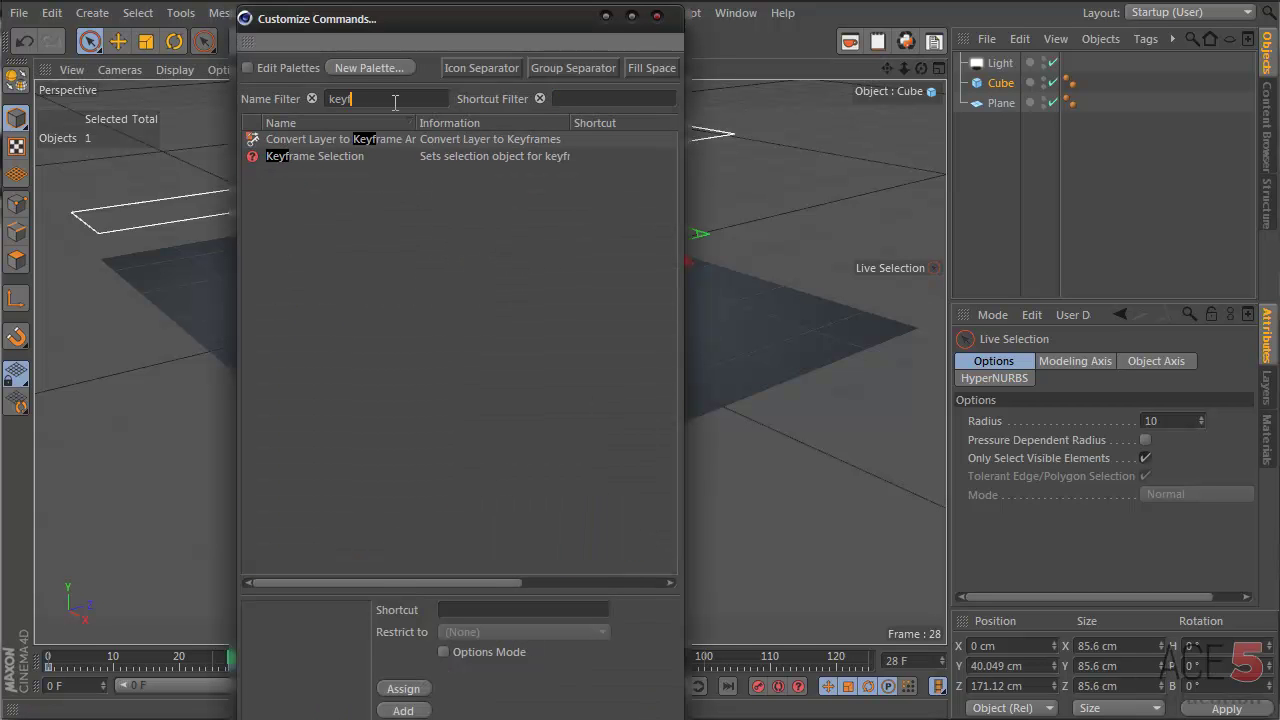
text(set ke)
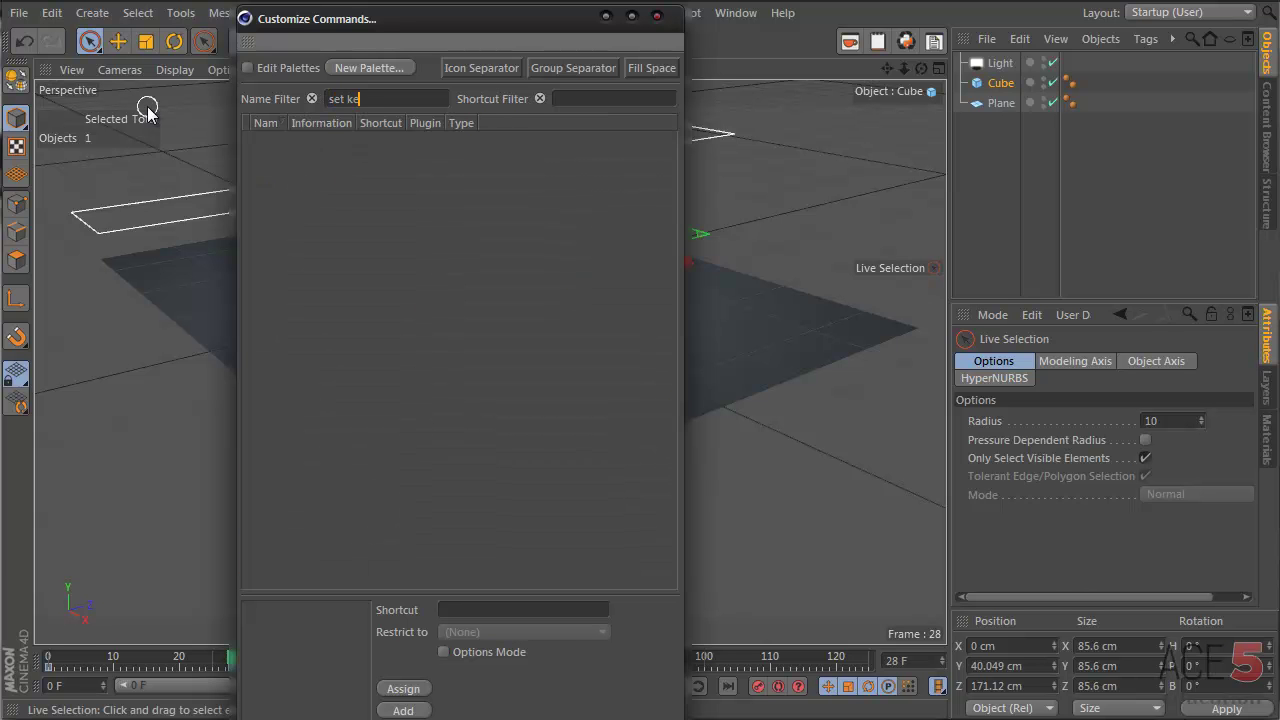
key(BackSpace)
key(BackSpace)
key(BackSpace)
key(BackSpace)
key(BackSpace)
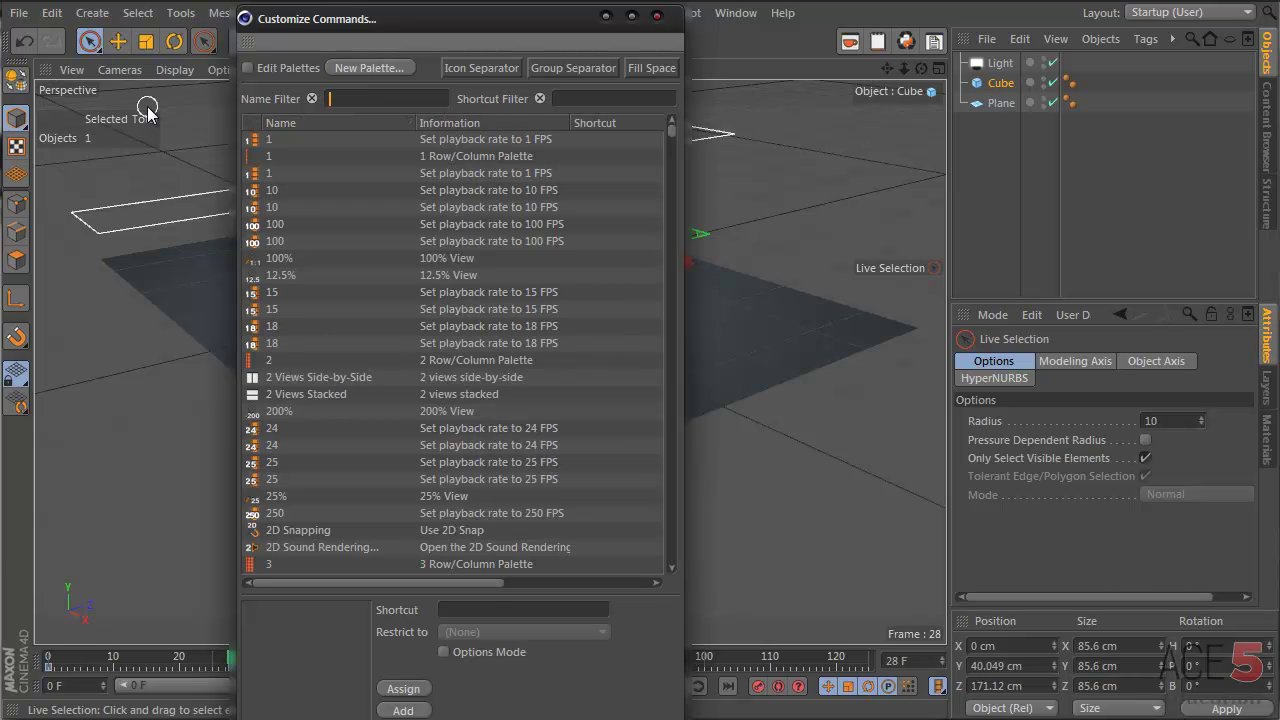
click(656, 16)
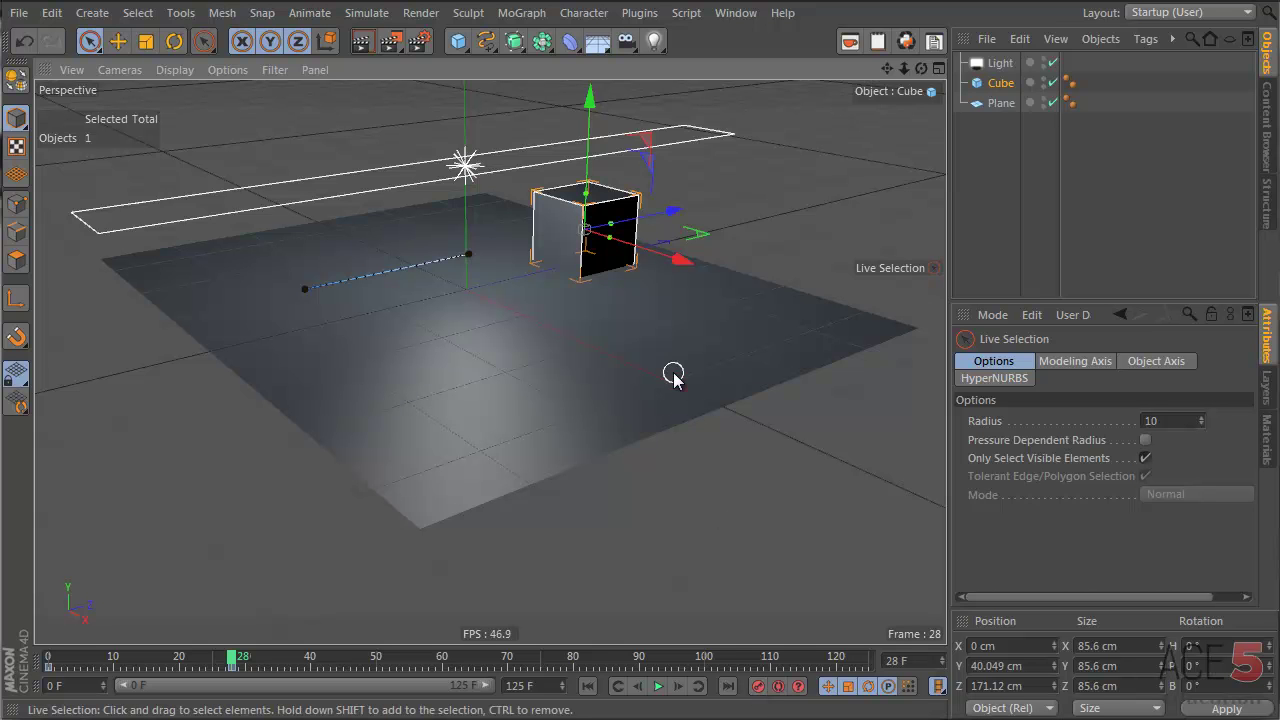
- Raise the cube to about 132 cm in Y at frame 47, record a keyframe and return to frame 0
drag(235, 656, 357, 652)
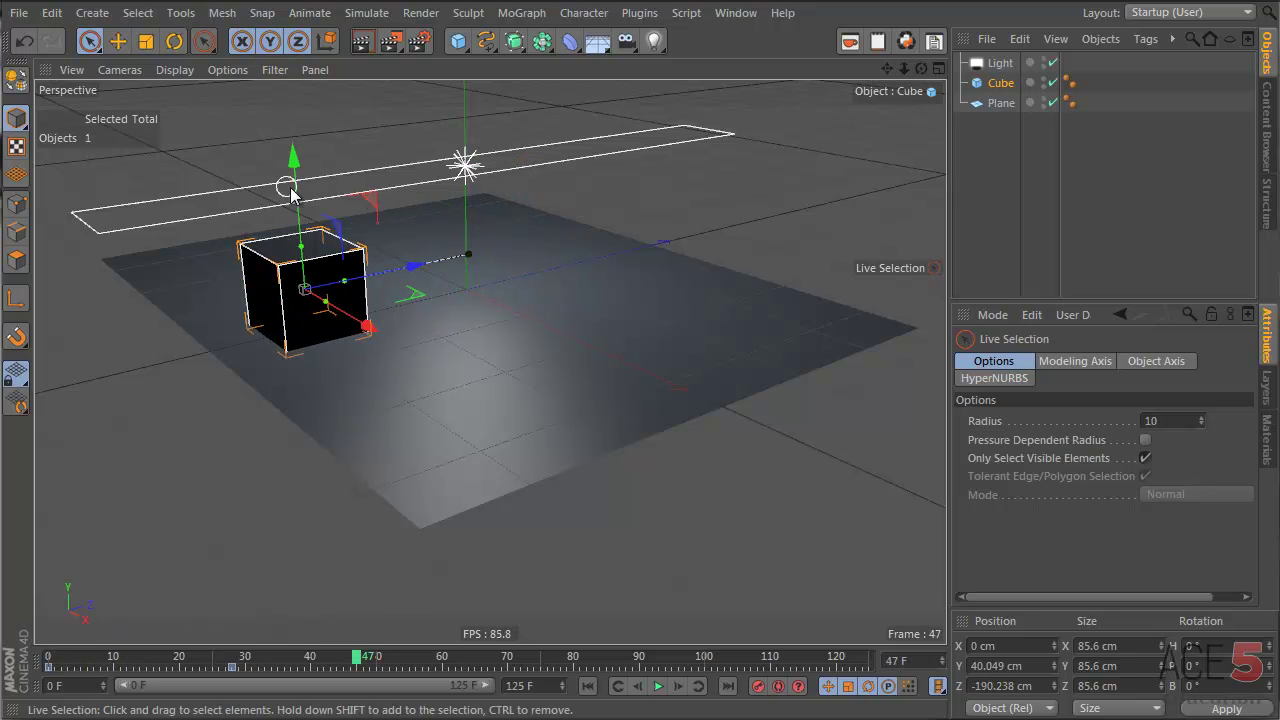
drag(290, 193, 289, 124)
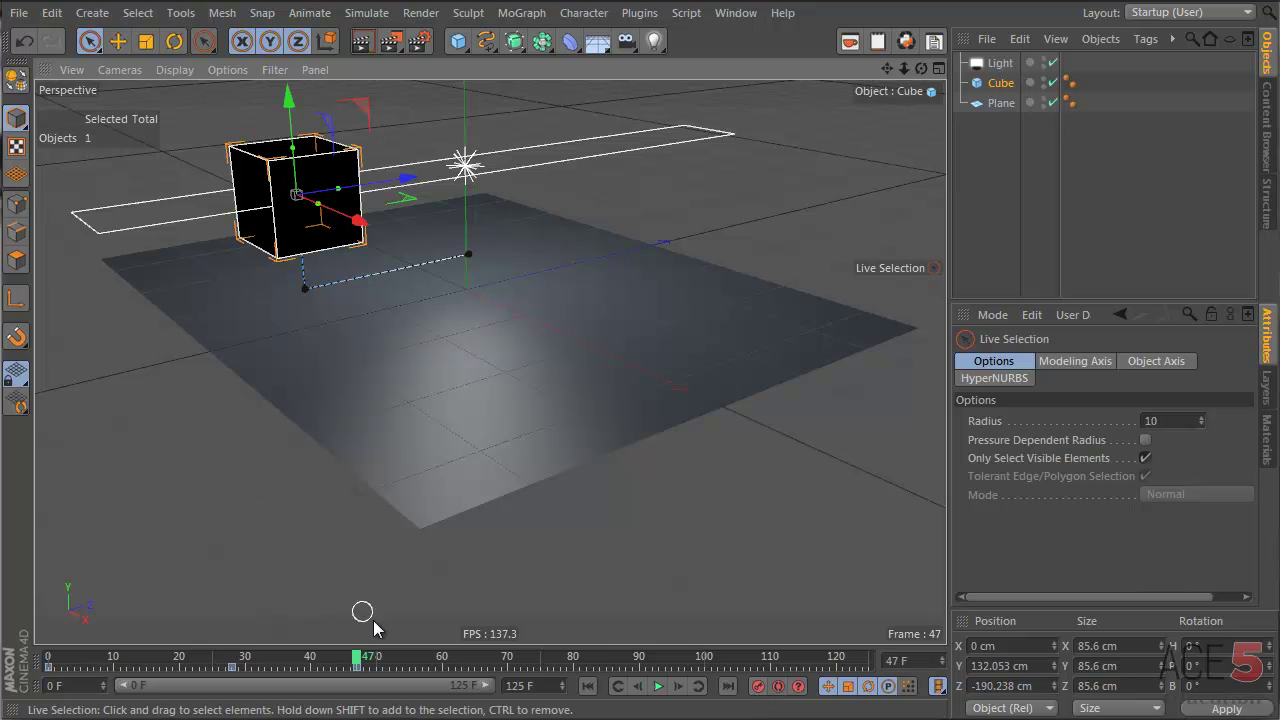
drag(356, 655, 74, 626)
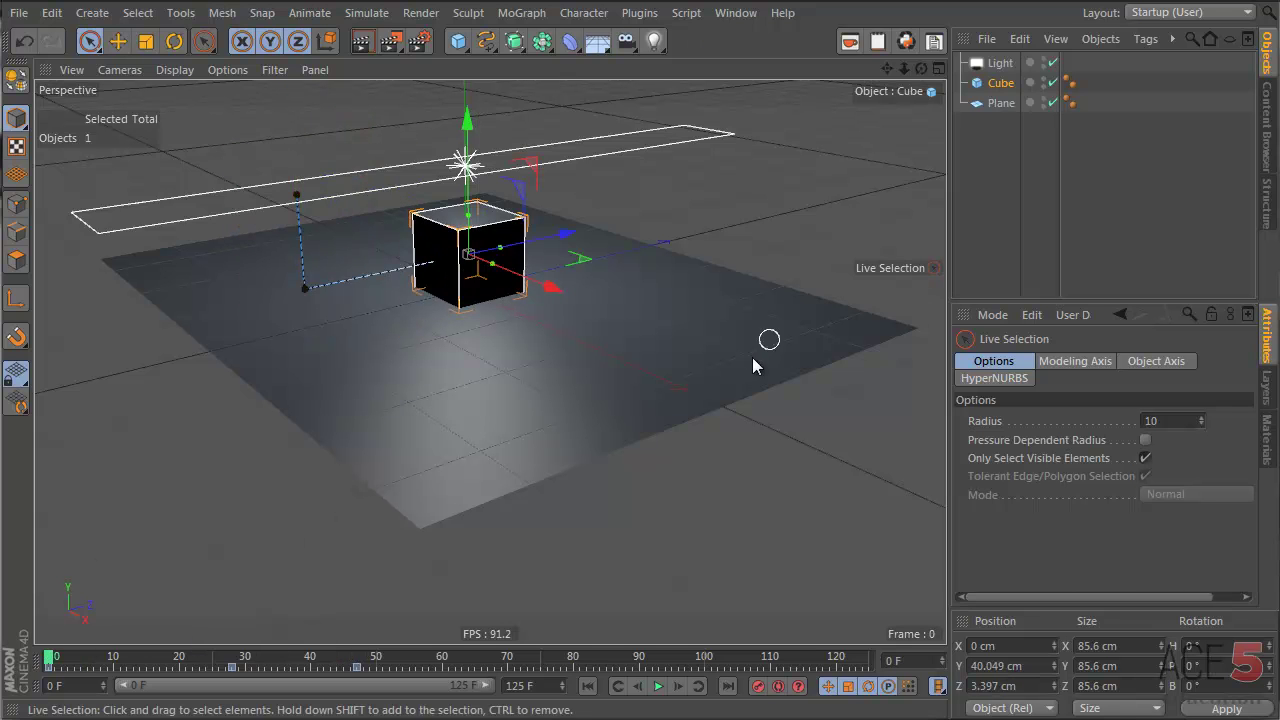
- Choose the Project playback rate and bring up the project settings
click(937, 686)
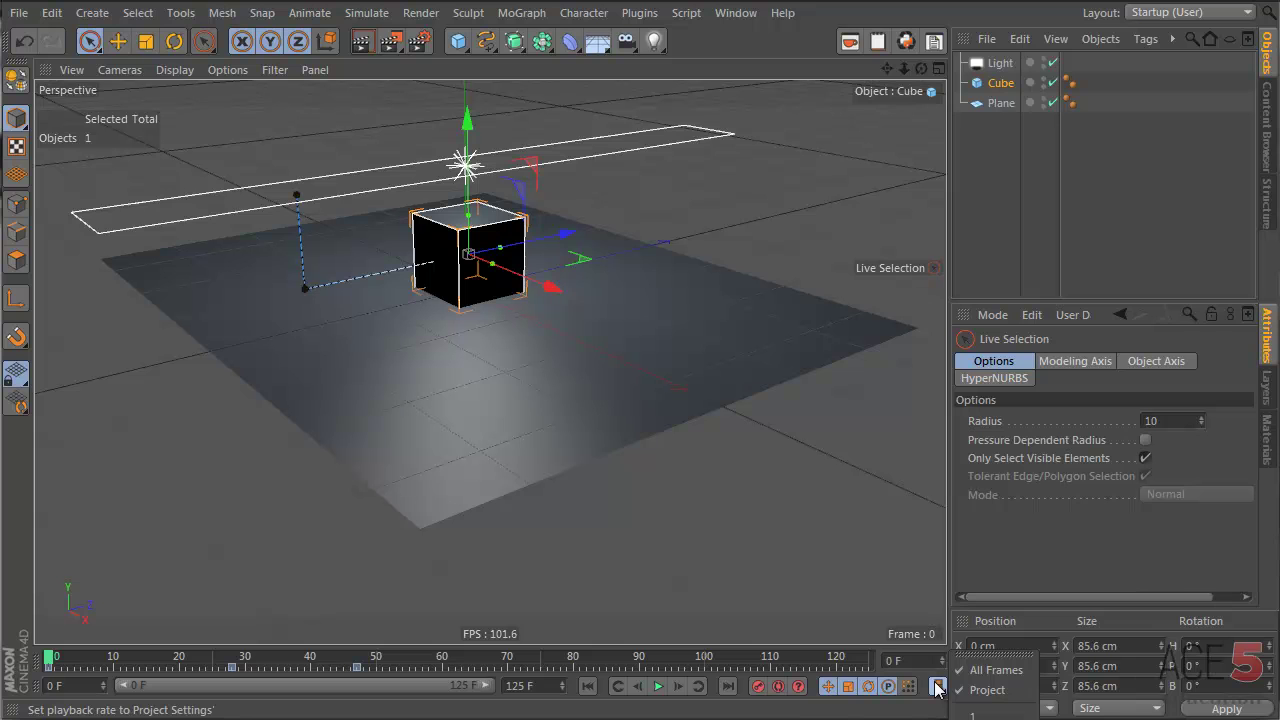
click(986, 691)
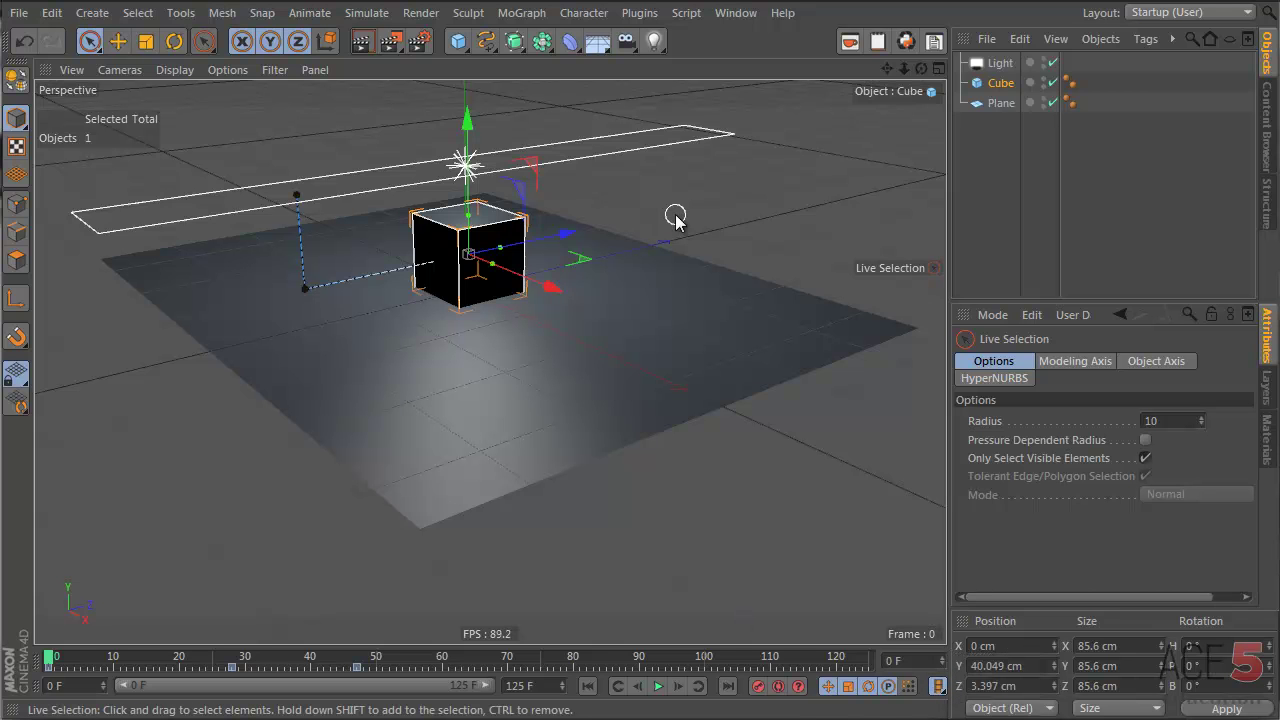
key(ctrl+d)
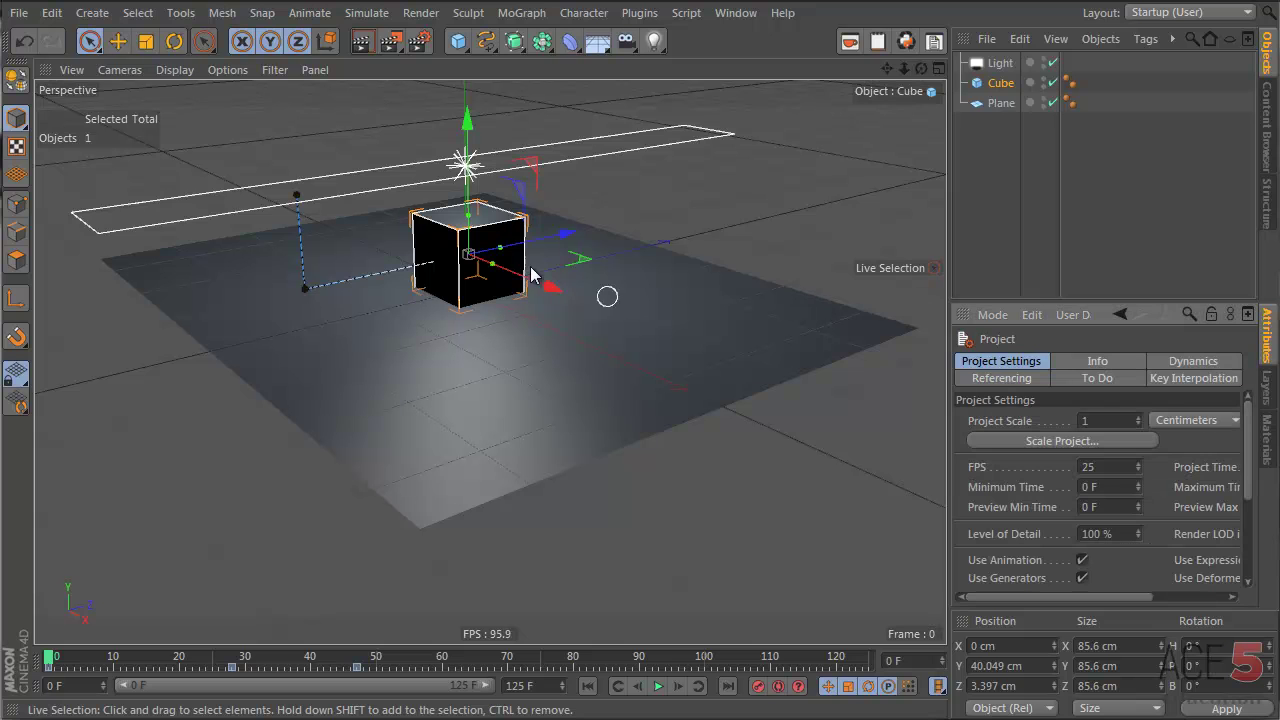
click(51, 12)
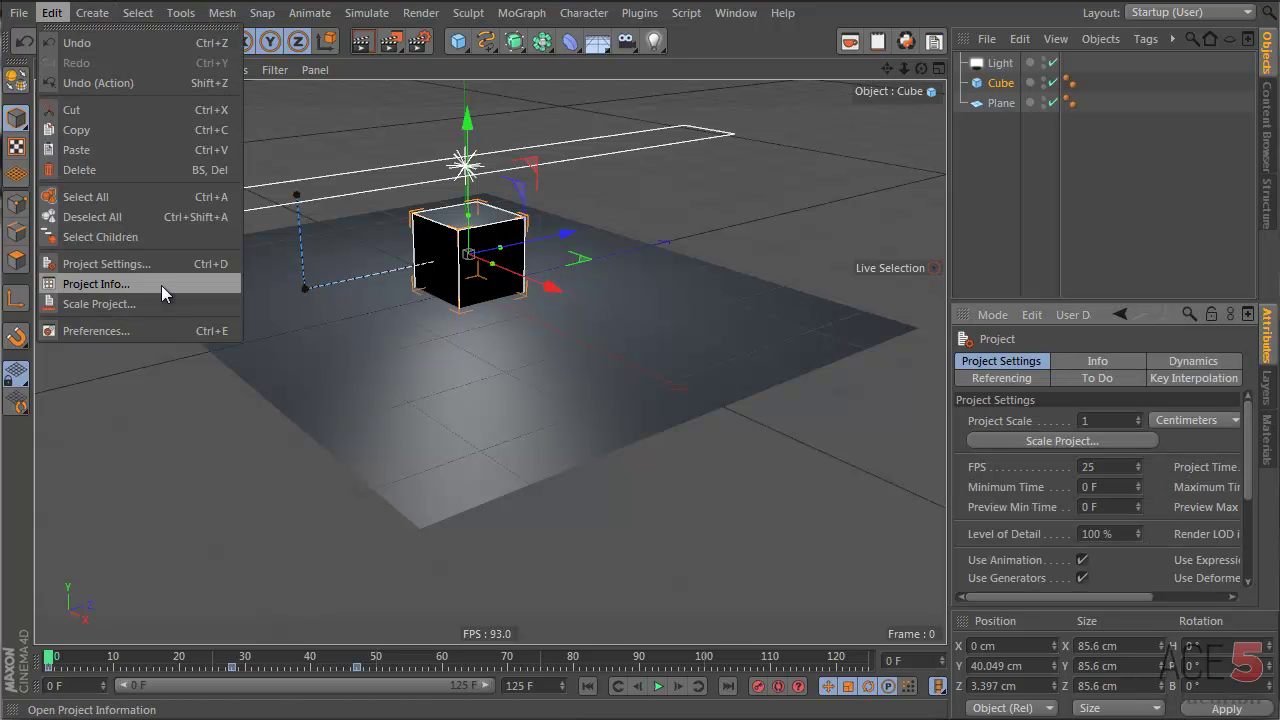
click(1090, 277)
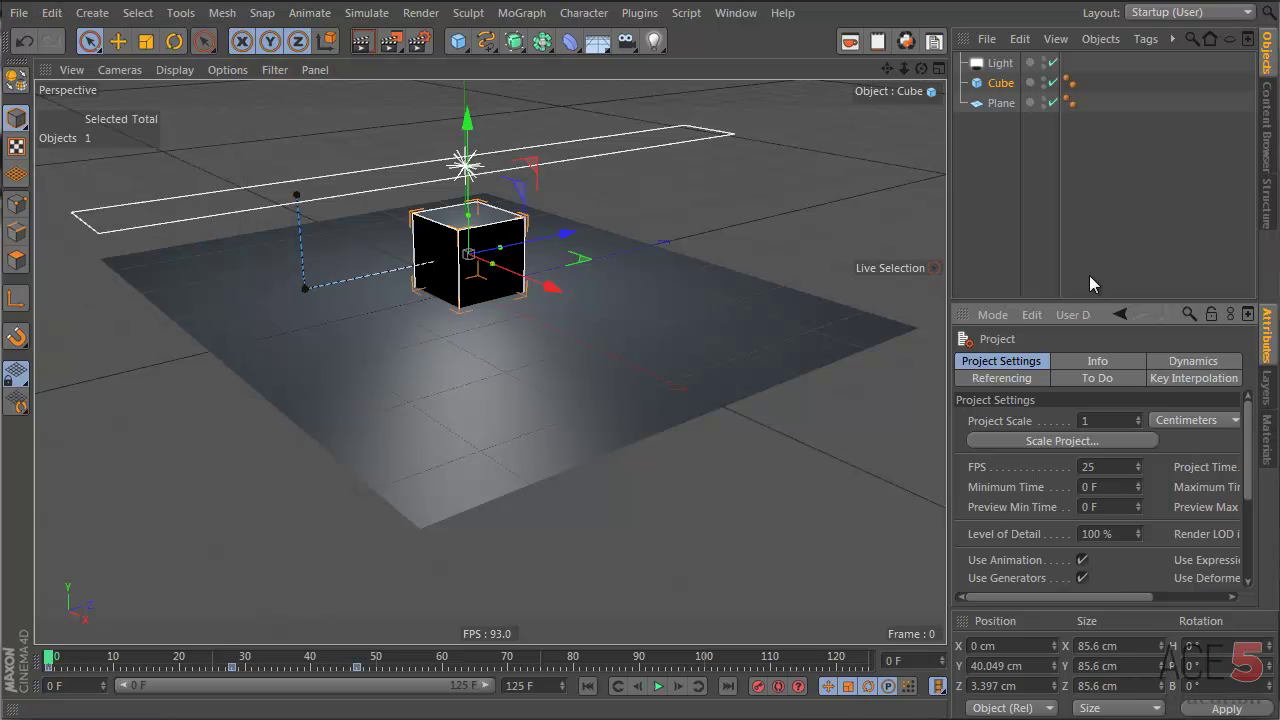
- Set the project's default key interpolation to Step, widening the settings area to reach the option
click(1176, 379)
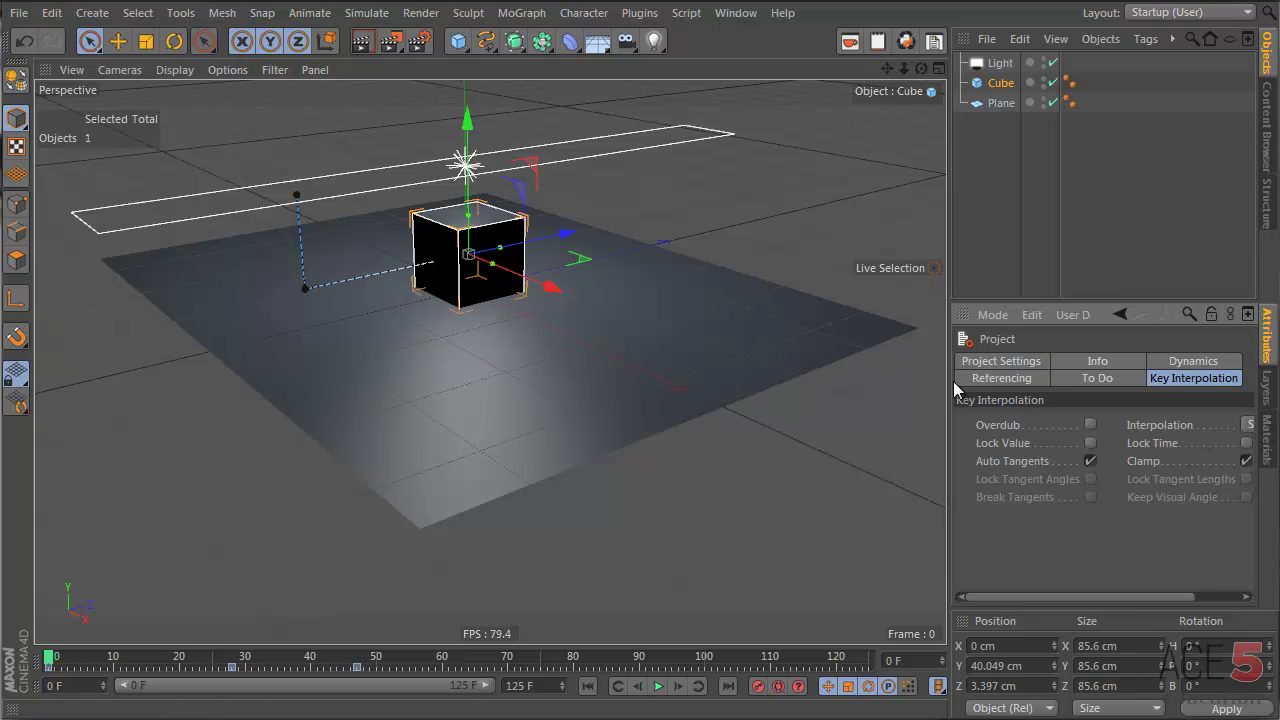
drag(952, 381, 827, 377)
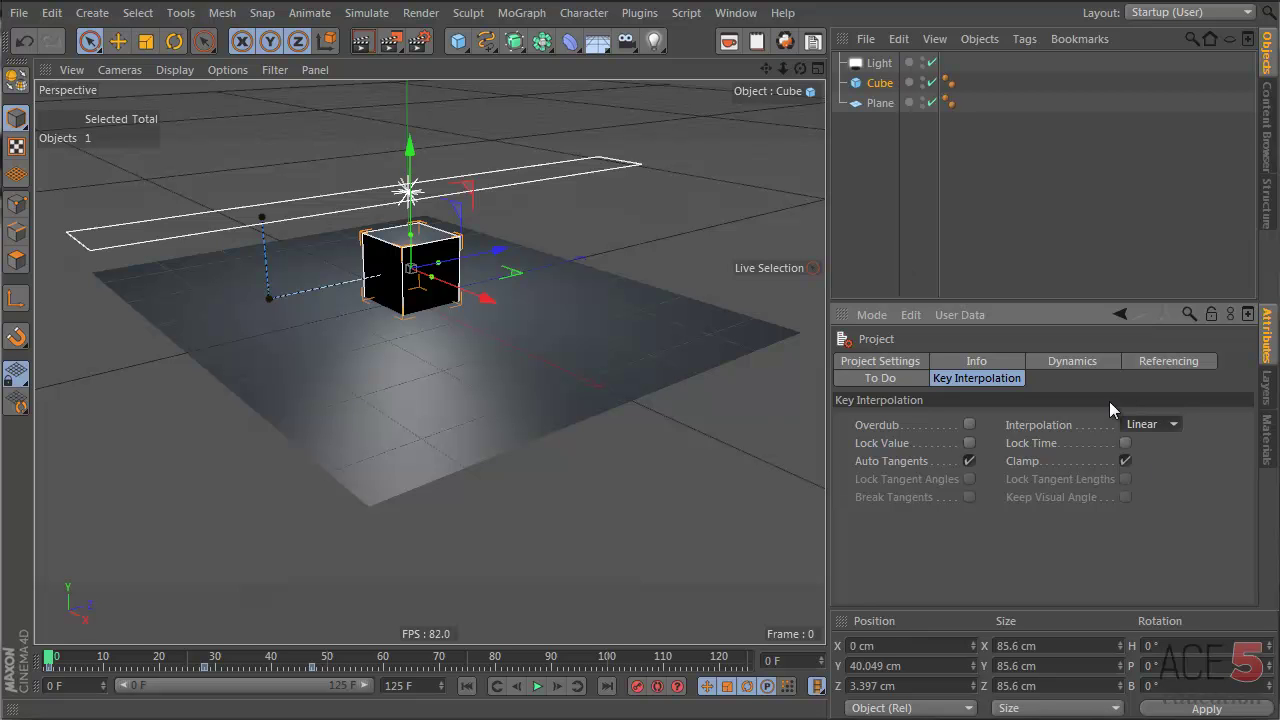
click(1149, 424)
click(1148, 484)
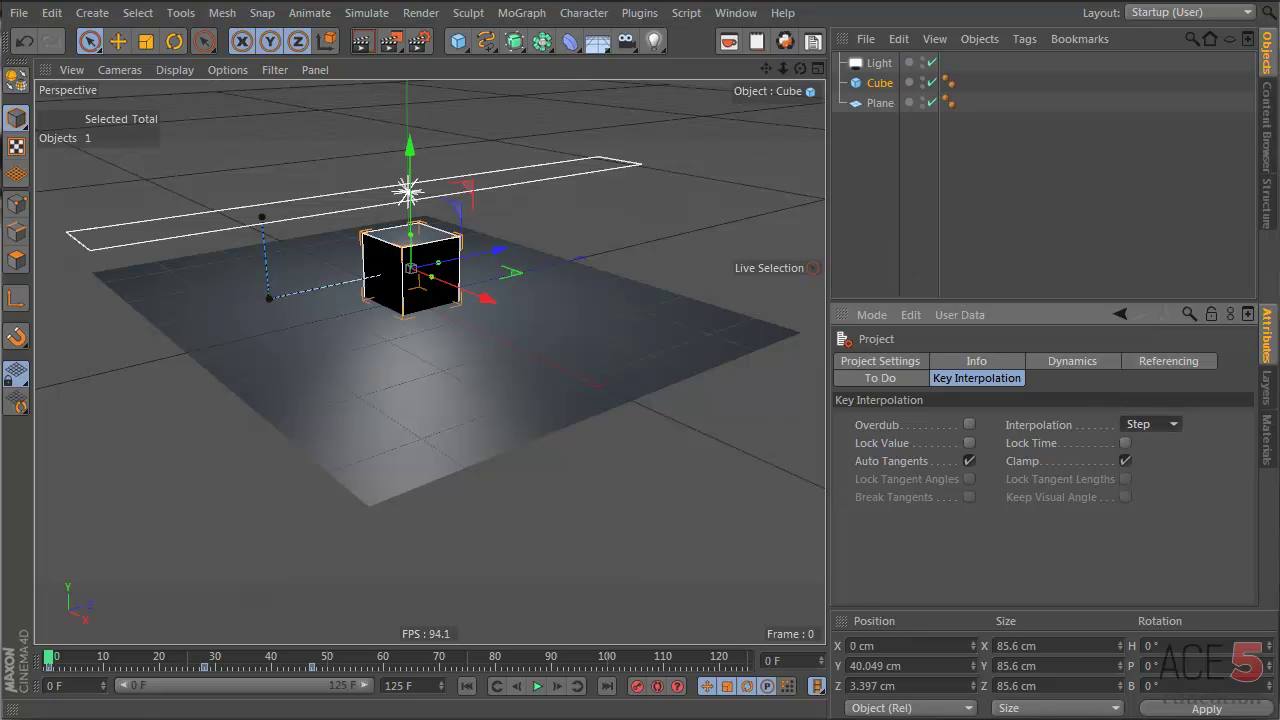
- Add a second cube scaled to about 96 cm at X 277 cm and Y 91 cm, and keyframe it at frame 0
click(456, 40)
drag(483, 338, 666, 403)
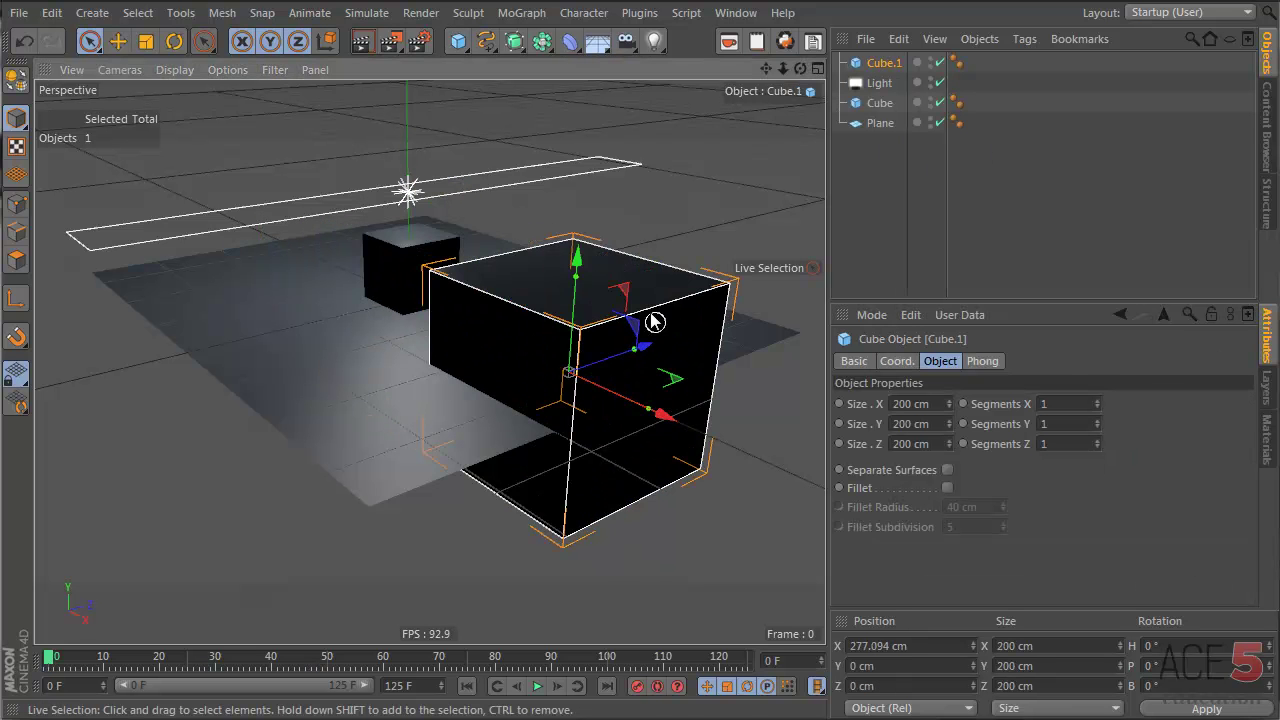
key(r)
key(t)
drag(655, 320, 271, 297)
key(e)
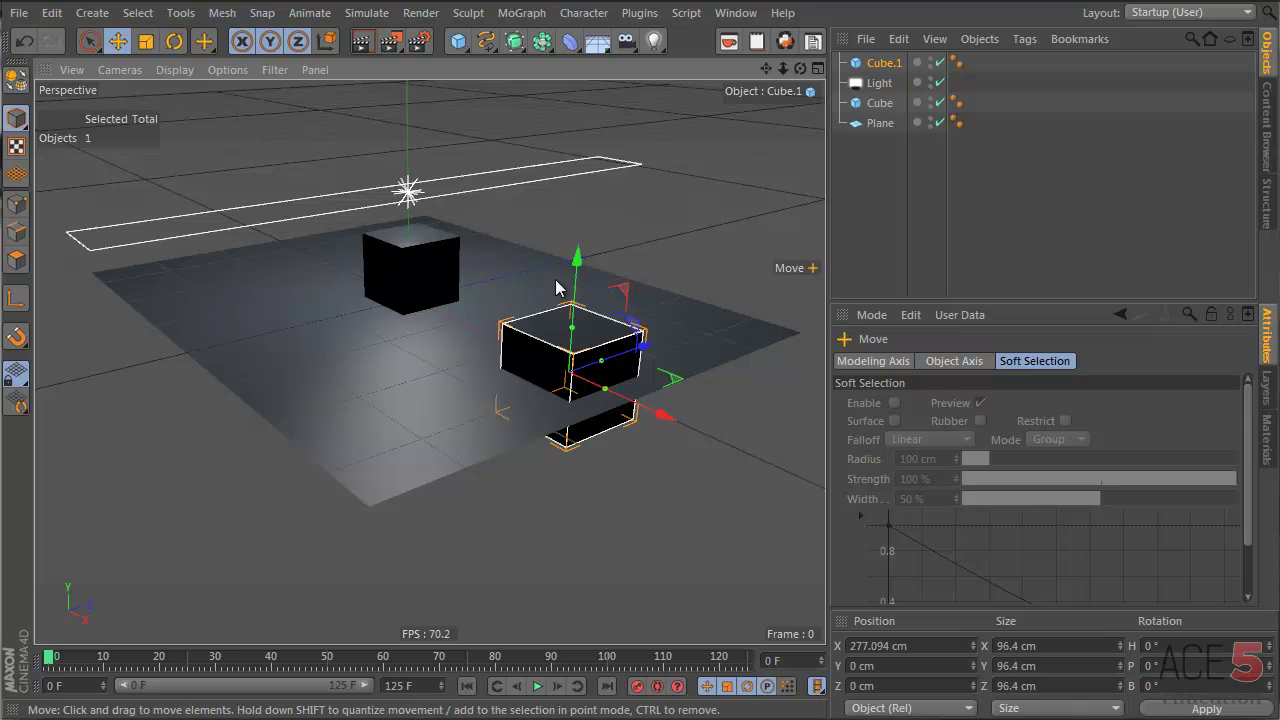
drag(577, 270, 588, 187)
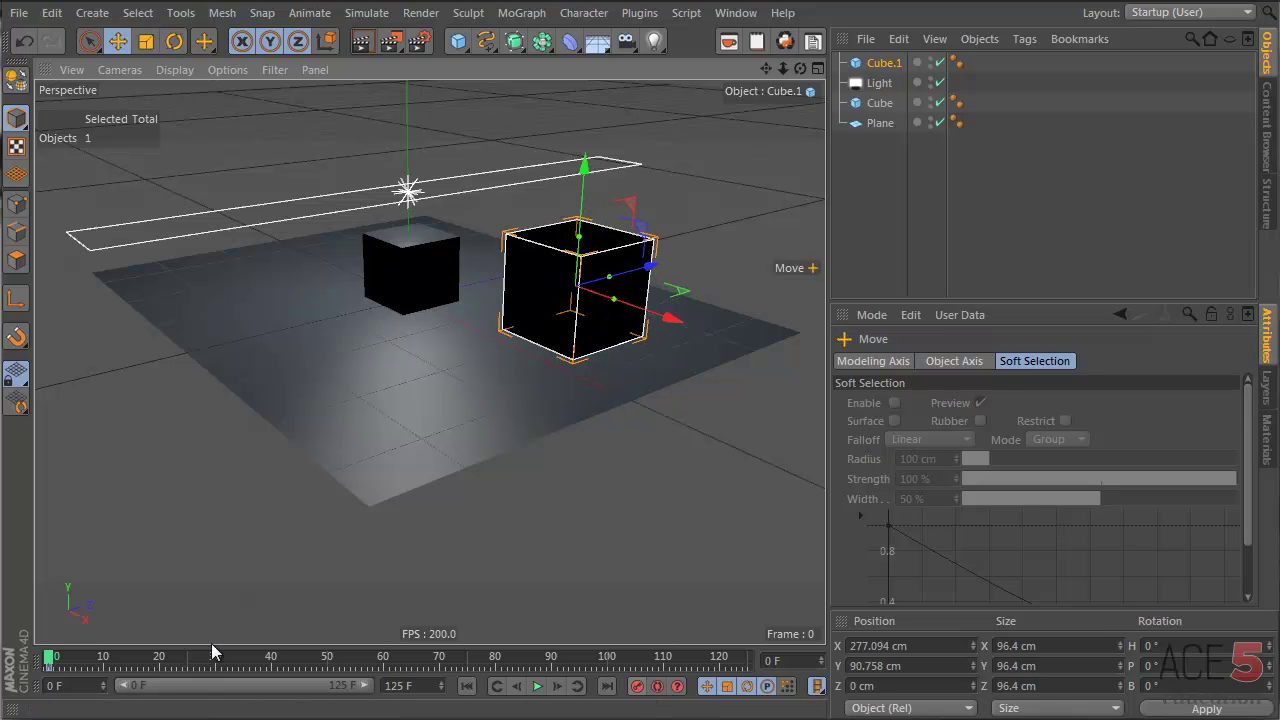
- Slide the second cube to about -207 cm in Z at frame 19 and record a keyframe
drag(145, 668, 157, 667)
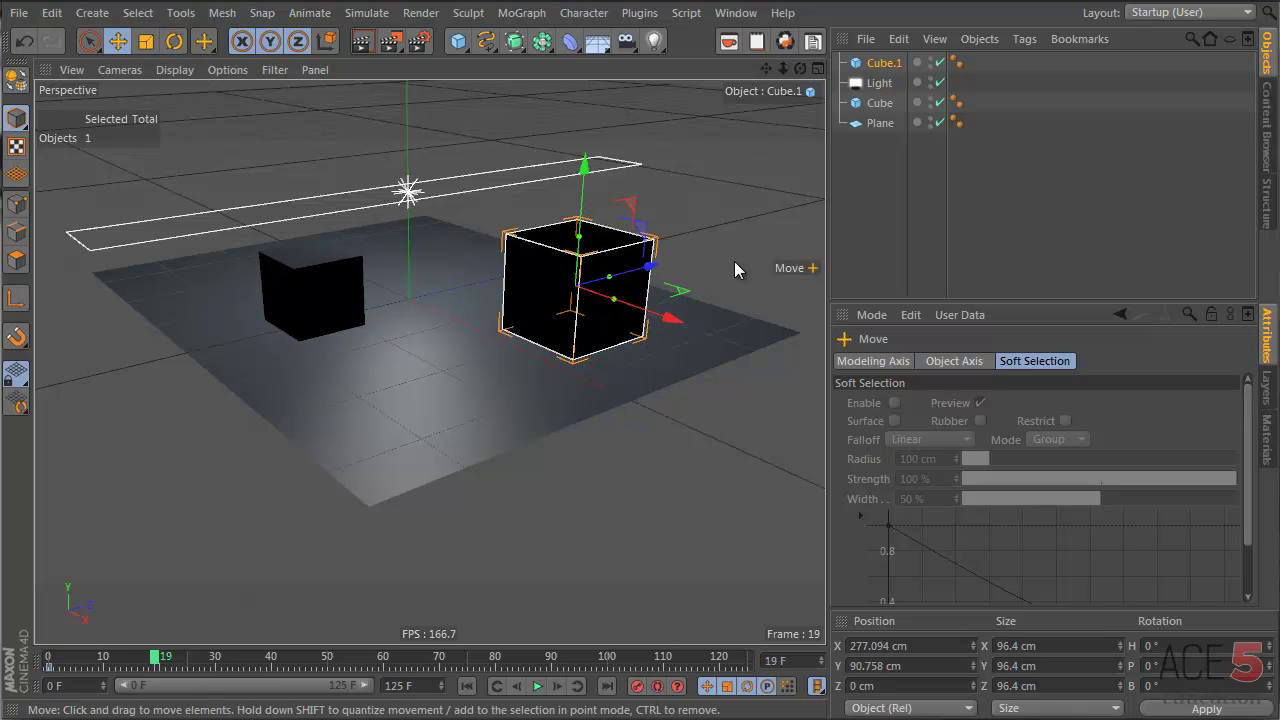
drag(650, 267, 487, 312)
click(767, 688)
click(638, 686)
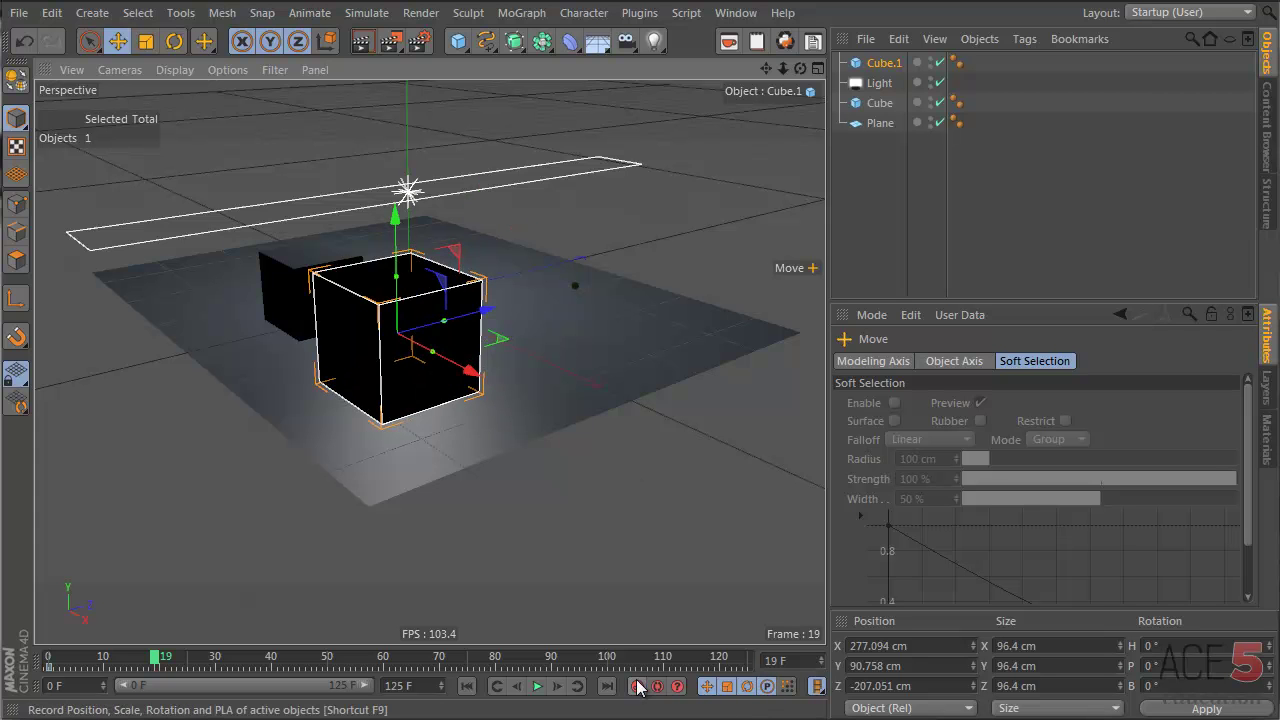
- Raise the second cube to about 179 cm in Y at frame 28 and record a keyframe
drag(182, 658, 206, 660)
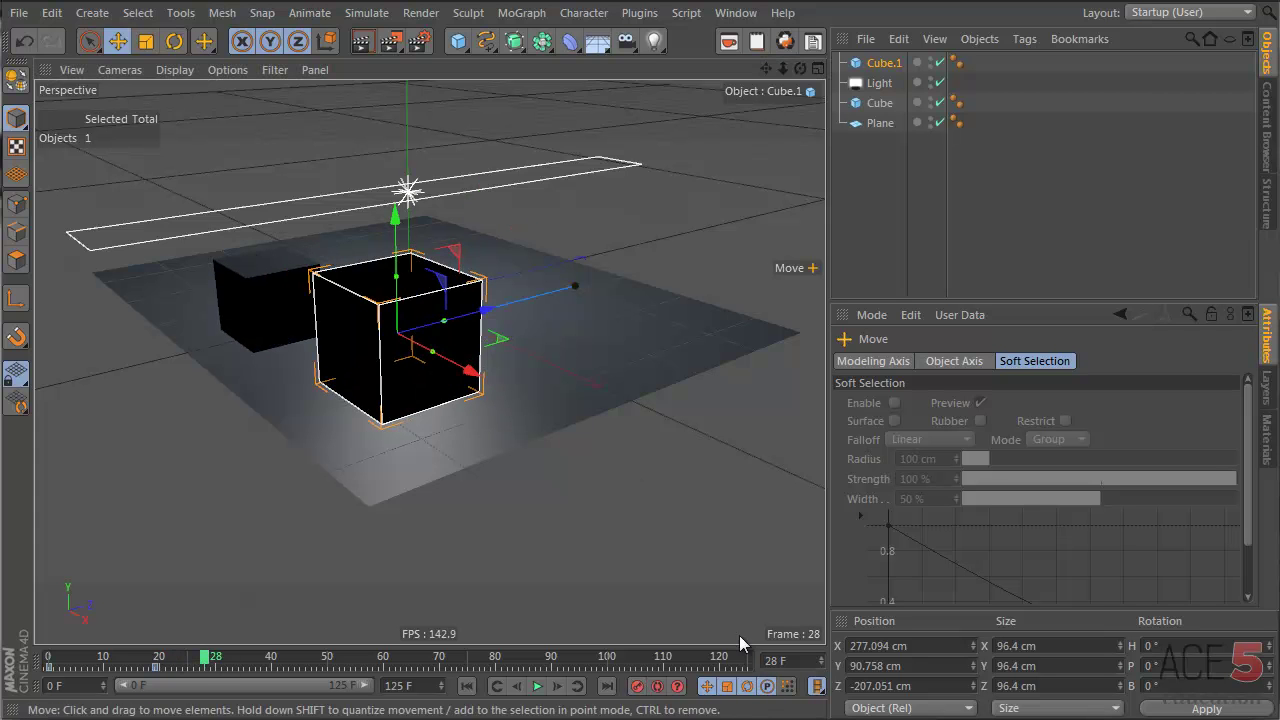
drag(384, 238, 388, 125)
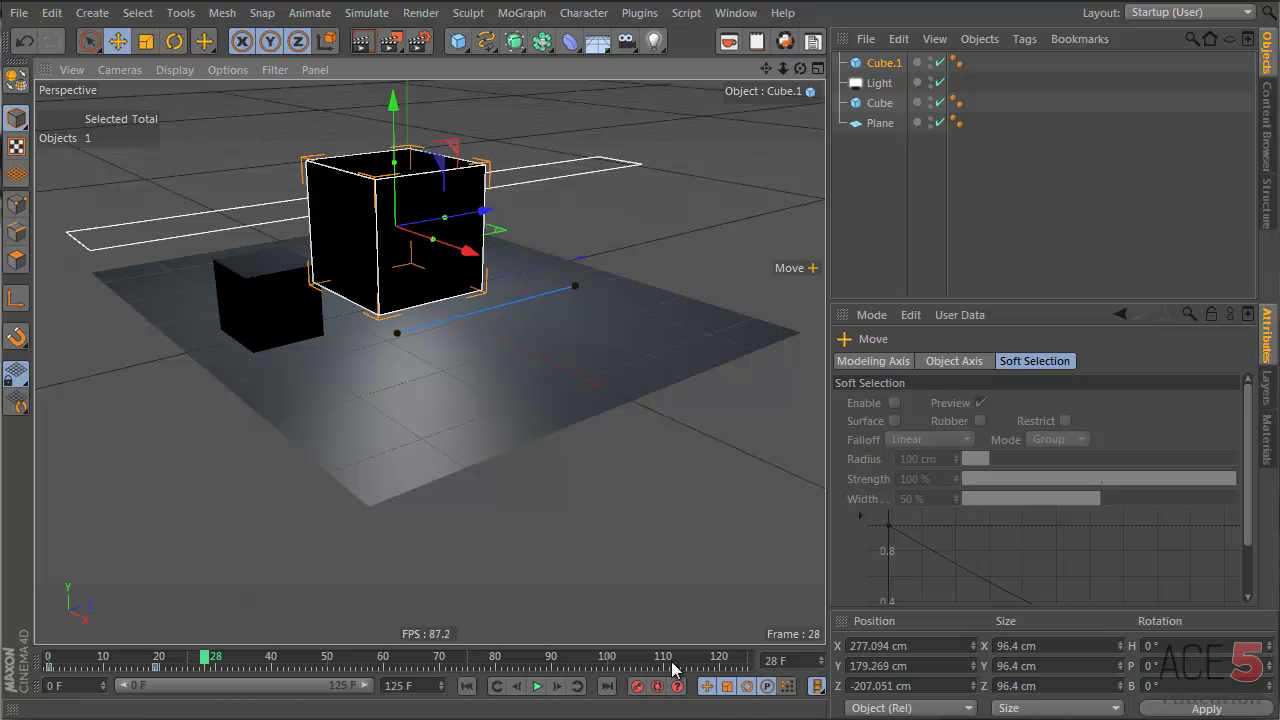
click(638, 686)
- Scrub the second cube's animation back to frame 14 and review the key interpolation in the project settings
drag(178, 656, 130, 665)
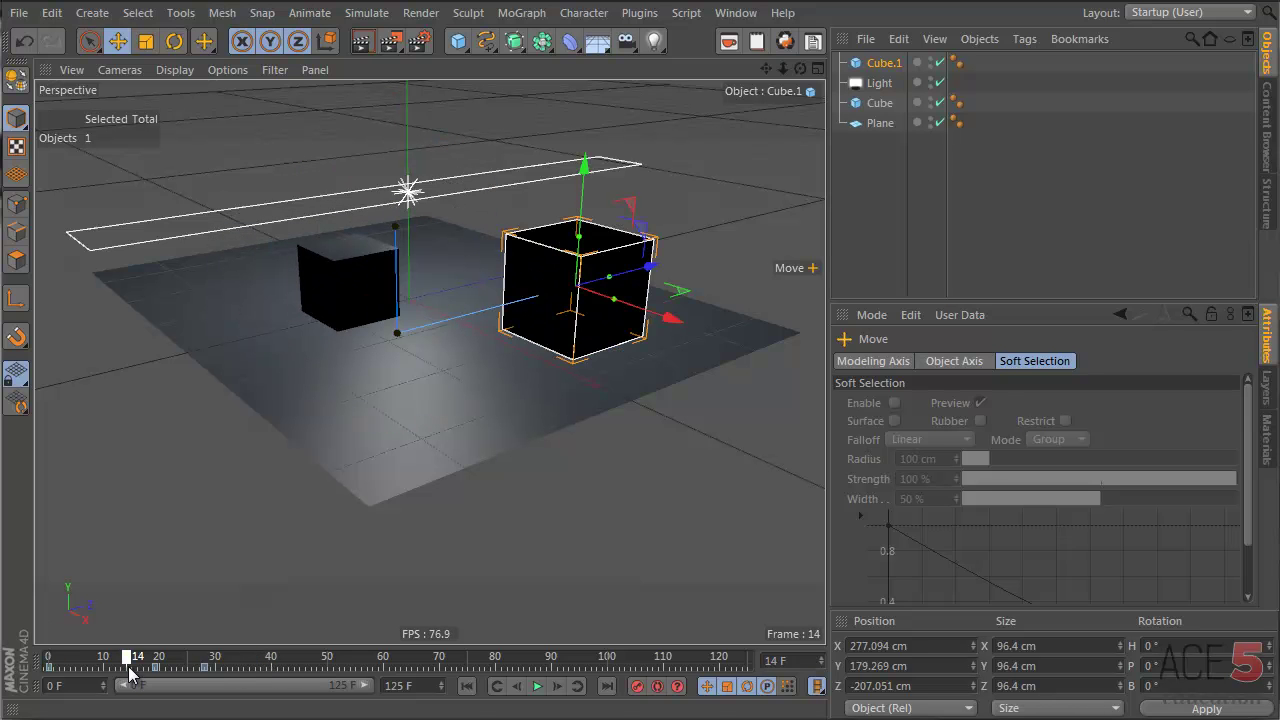
key(ctrl+d)
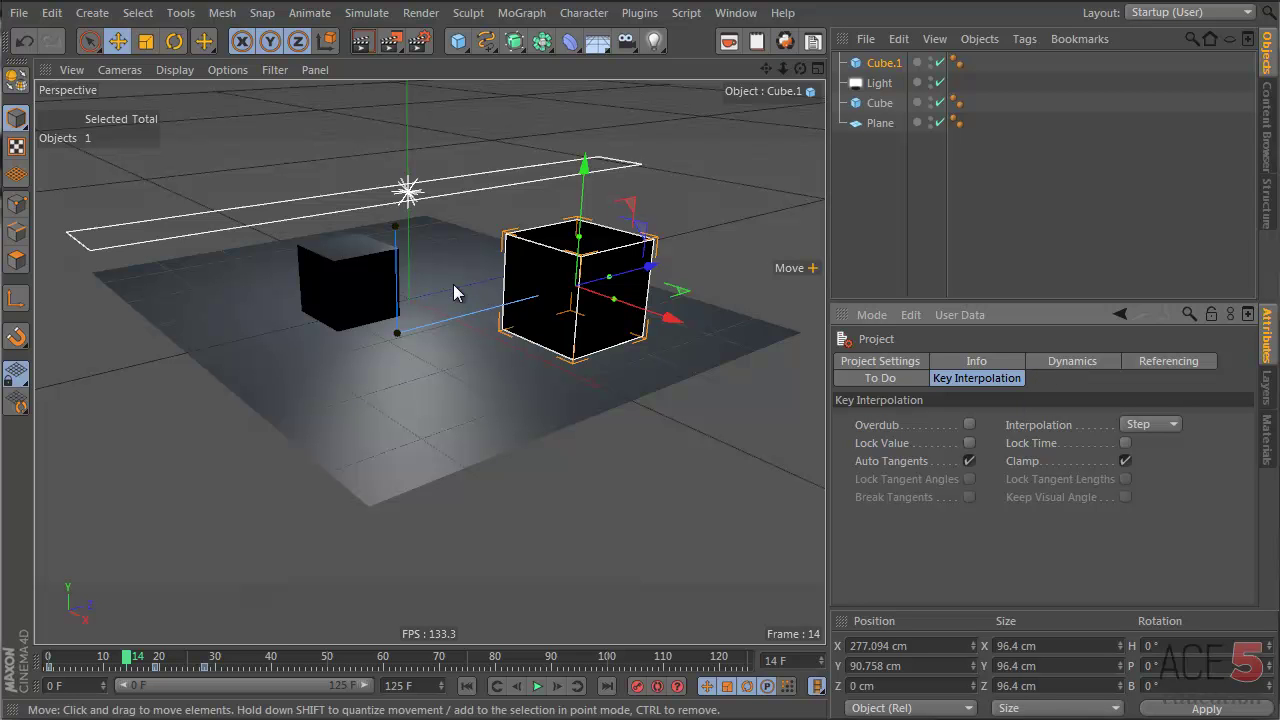
- Delete both animated cubes from the scene
click(880, 103)
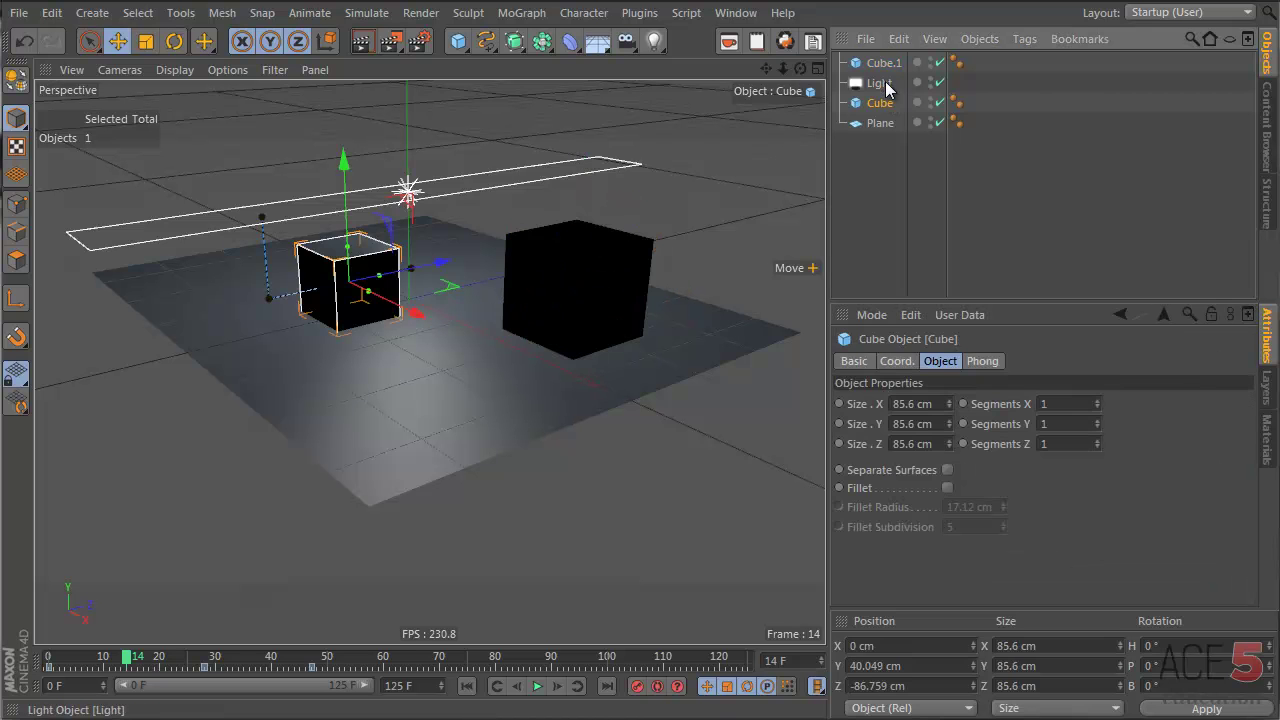
key(Delete)
click(878, 63)
key(Delete)
- Add two default cubes, moving the first backward along X and the second forward to about 237 cm in X
click(457, 41)
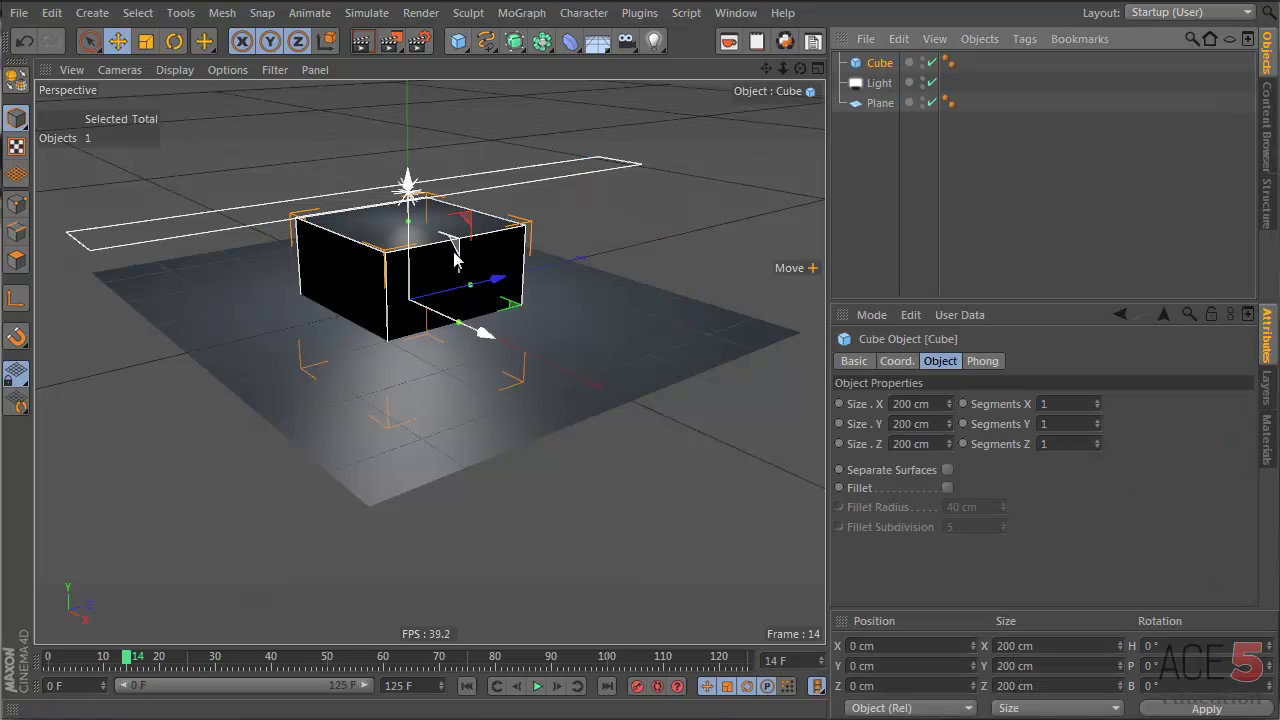
drag(472, 332, 400, 294)
click(457, 41)
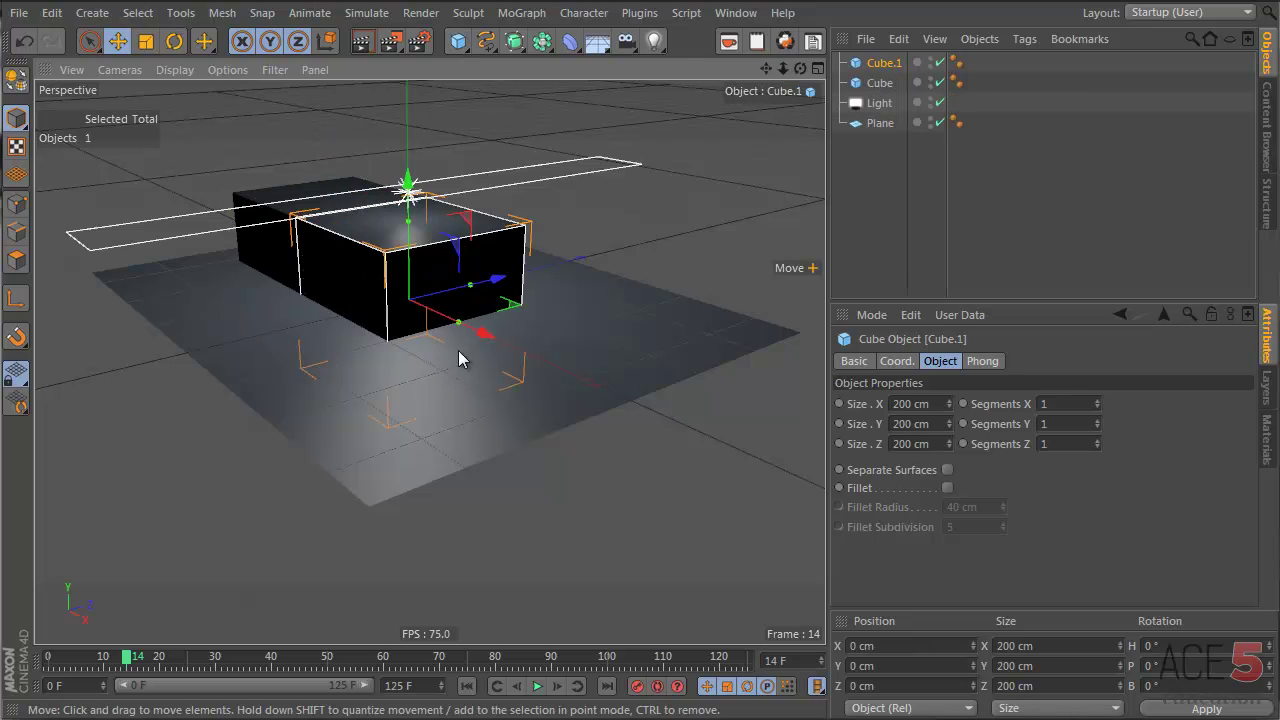
drag(460, 354, 603, 390)
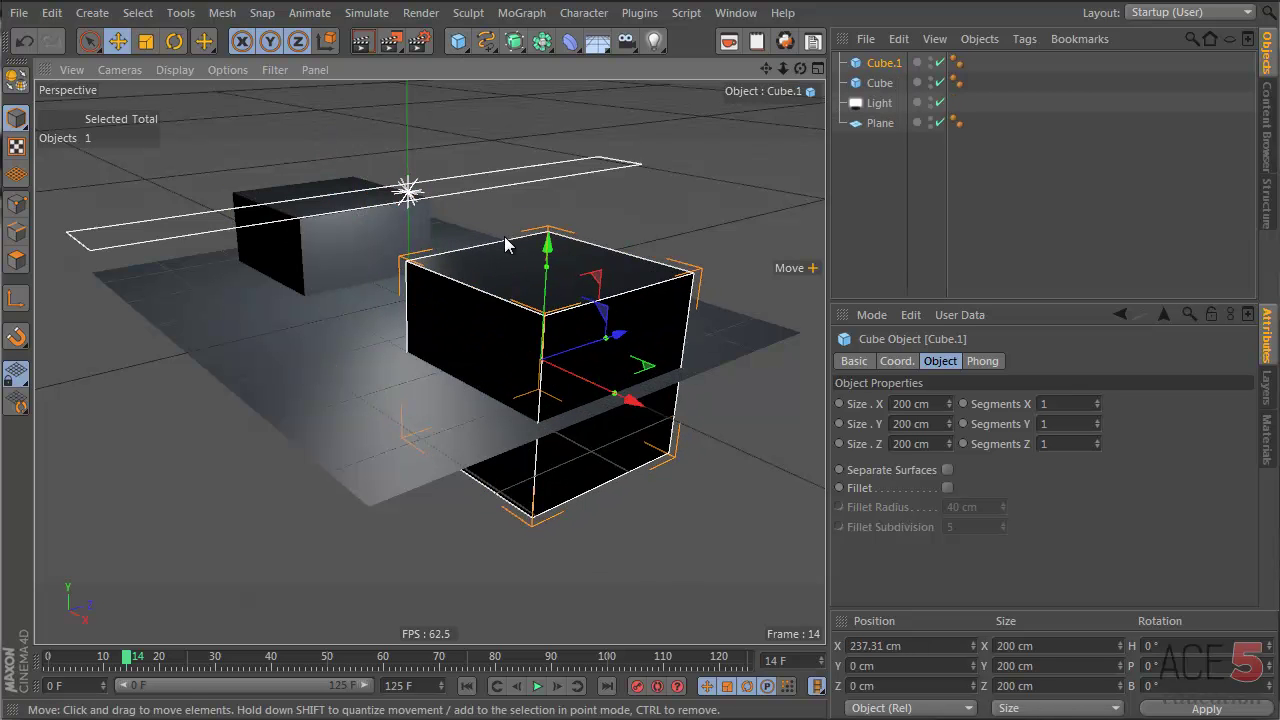
- Open the Timeline, shrink and reposition its window to uncover part of the scene, and show where its command is listed
key(shift+F3)
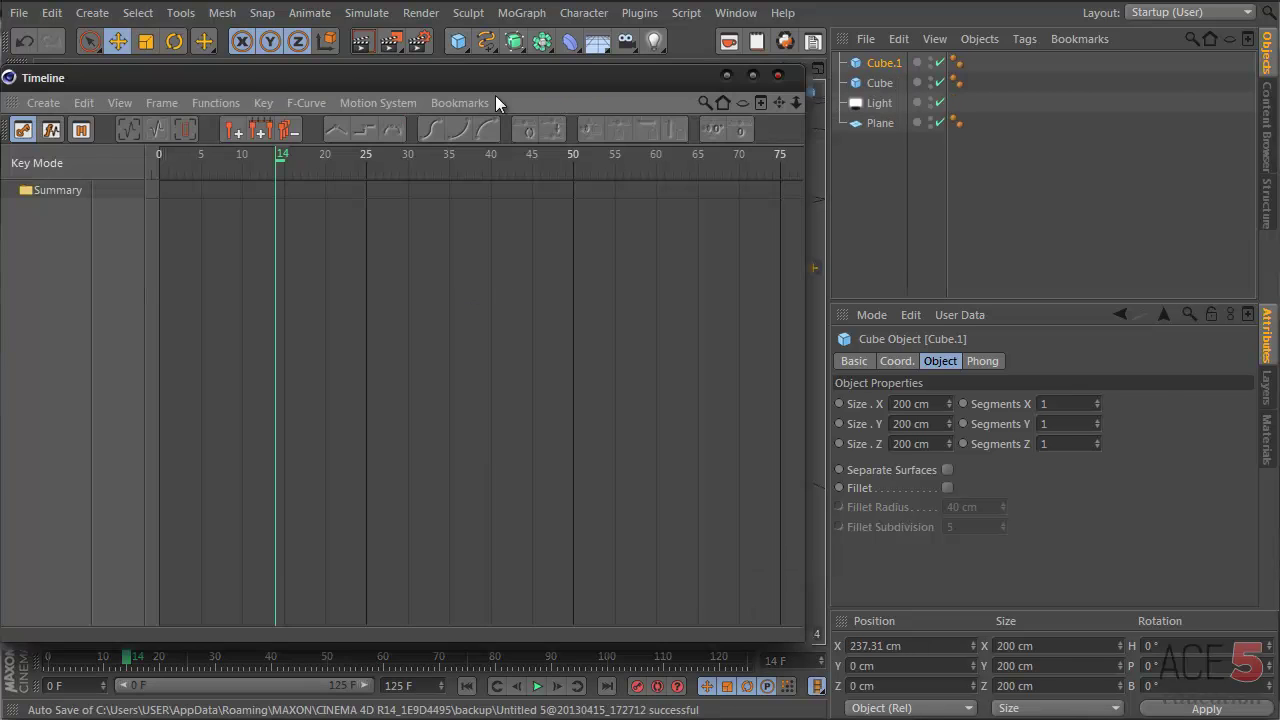
drag(346, 77, 658, 45)
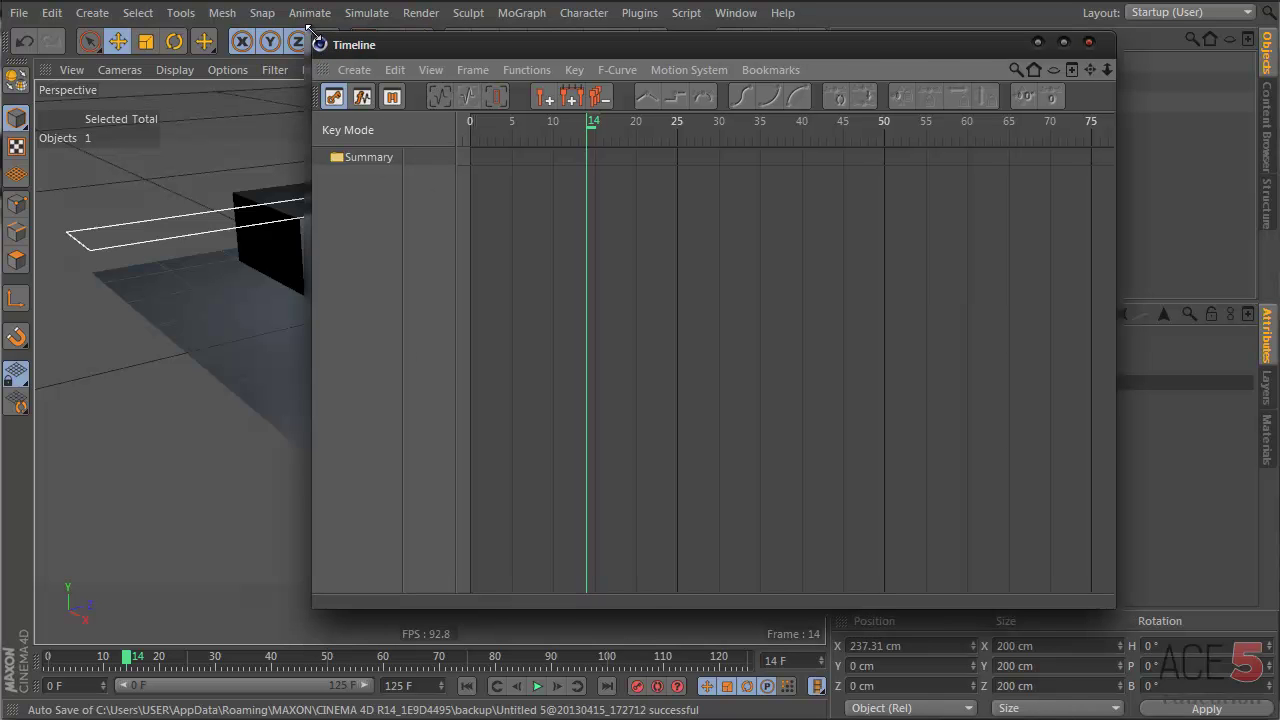
drag(314, 38, 431, 227)
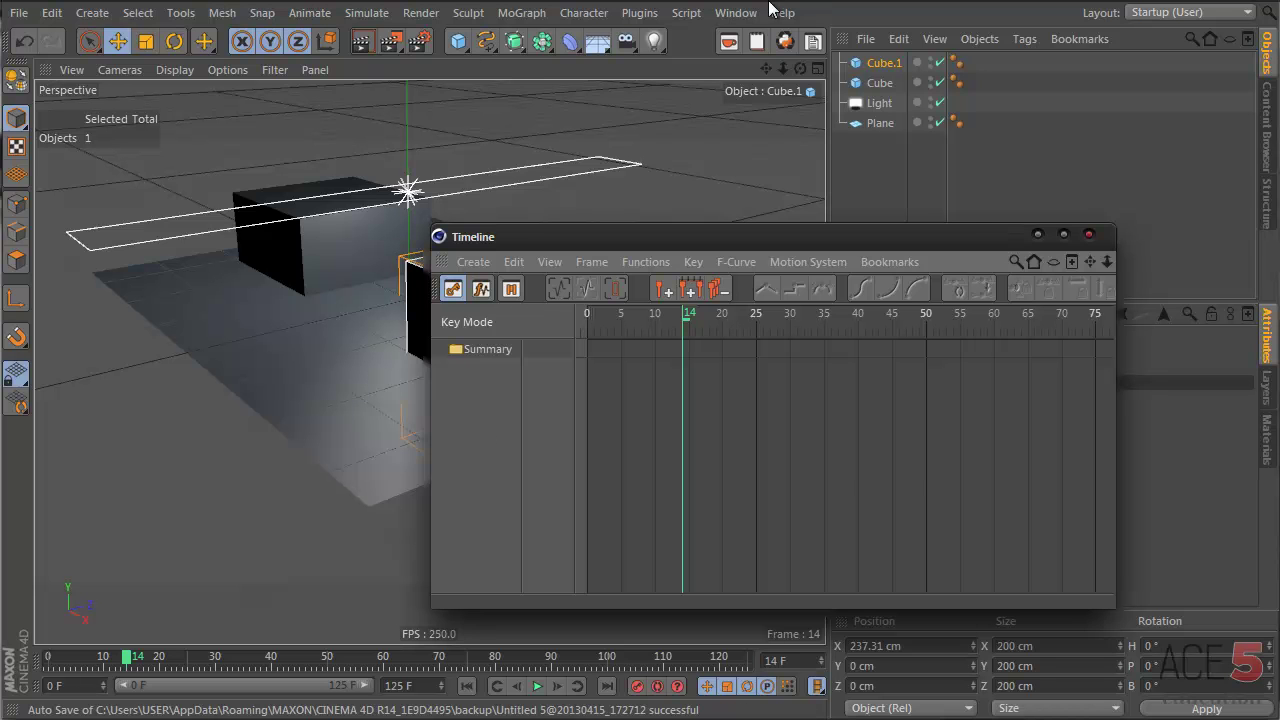
click(735, 13)
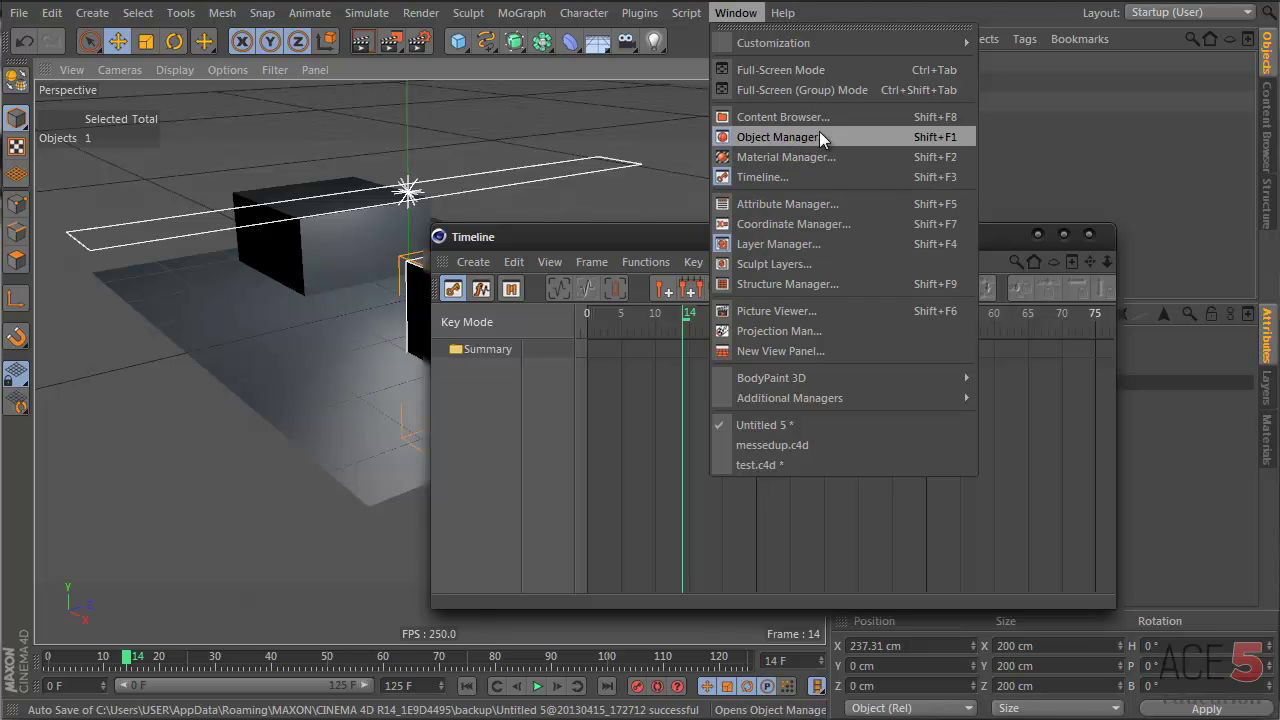
- Move the Timeline window clear of the cubes and record a keyframe for the rear cube at frame 14
click(836, 174)
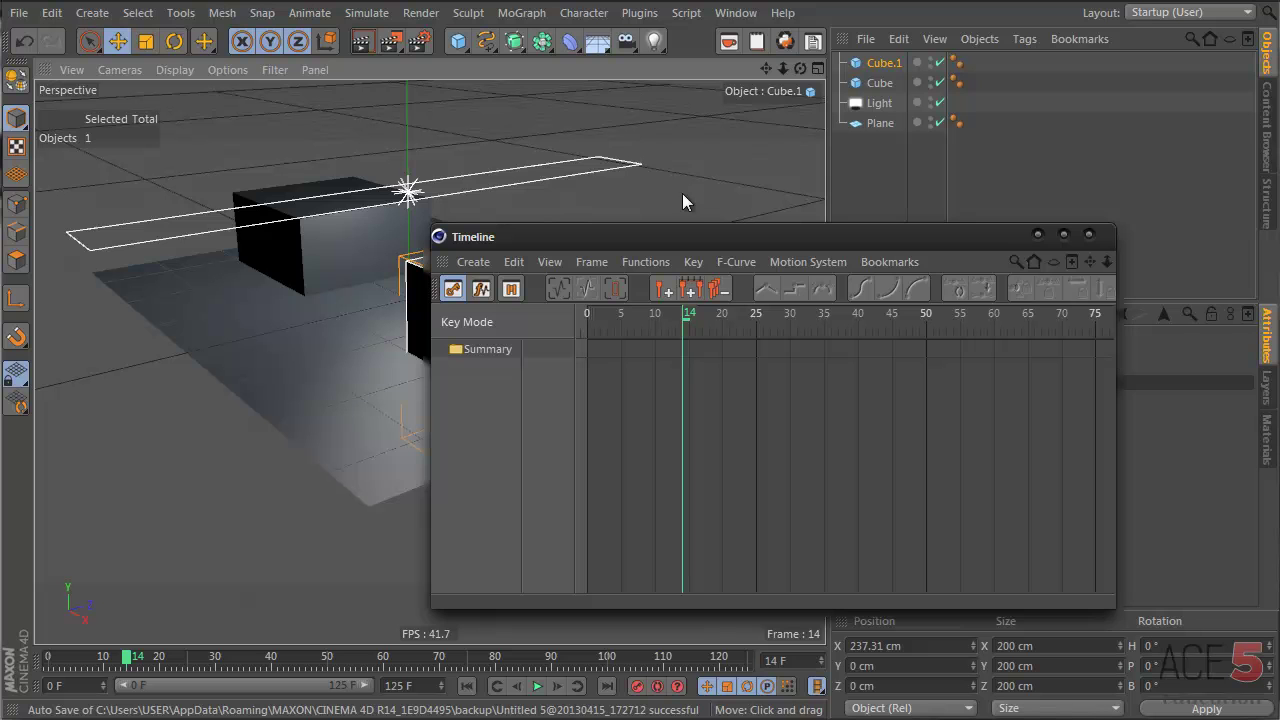
drag(530, 236, 682, 281)
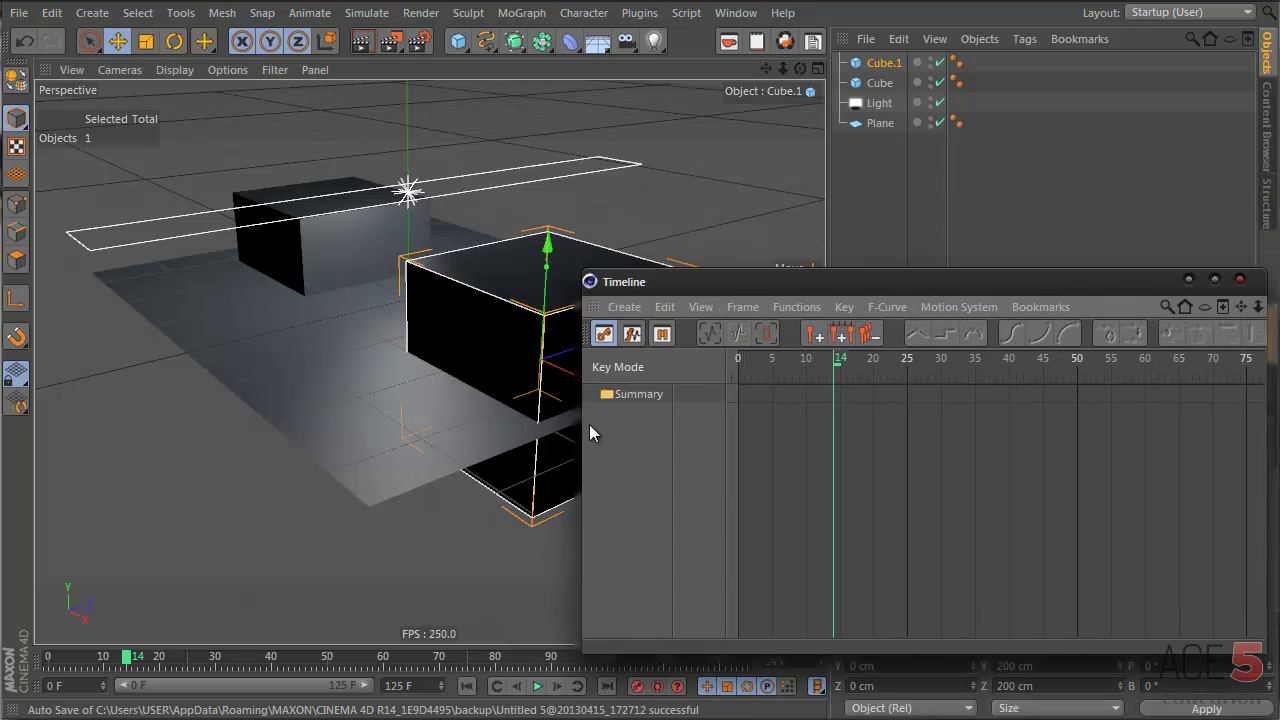
click(391, 243)
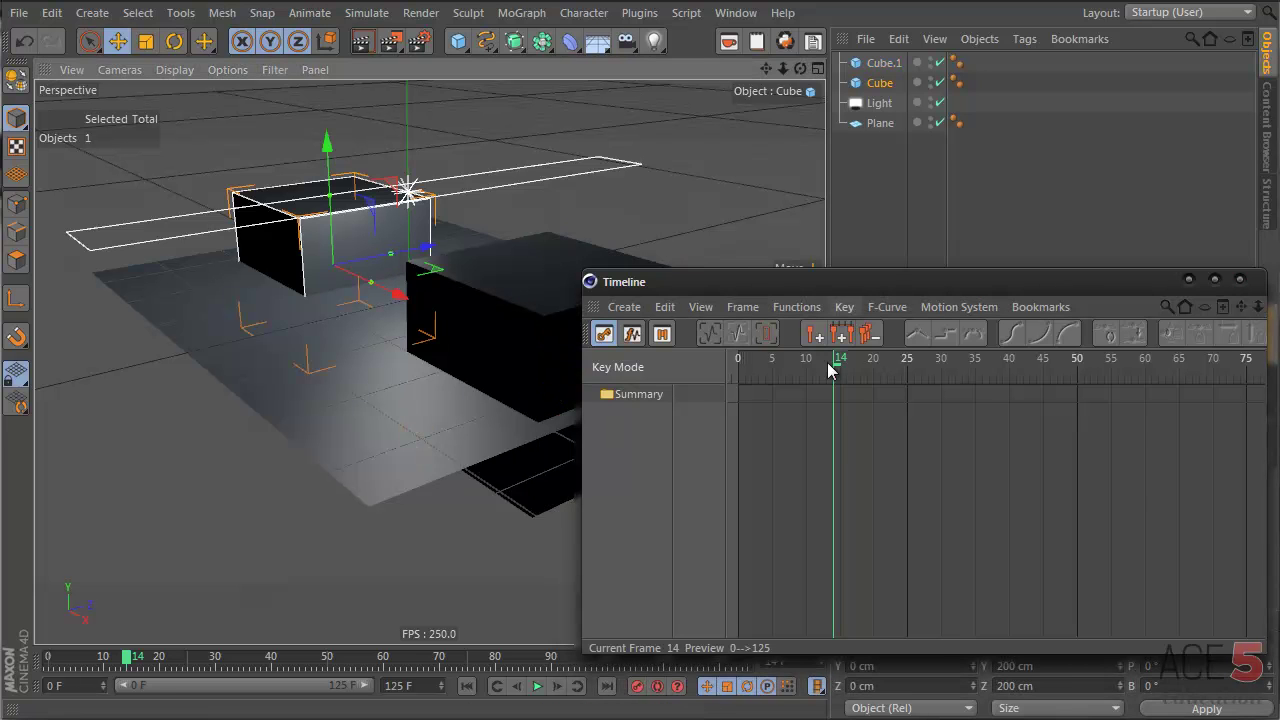
click(637, 686)
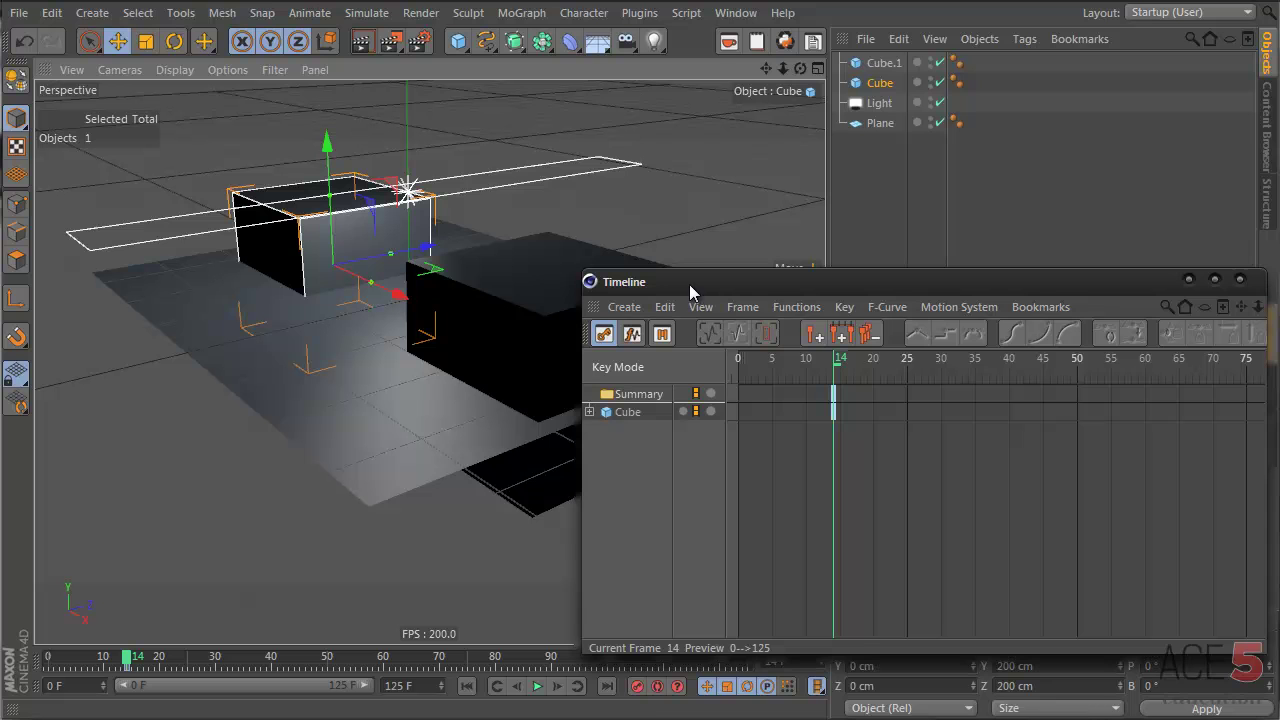
- Turn off Show Animated in the Timeline so that objects without animation are listed too
click(665, 307)
mouse_move(700, 310)
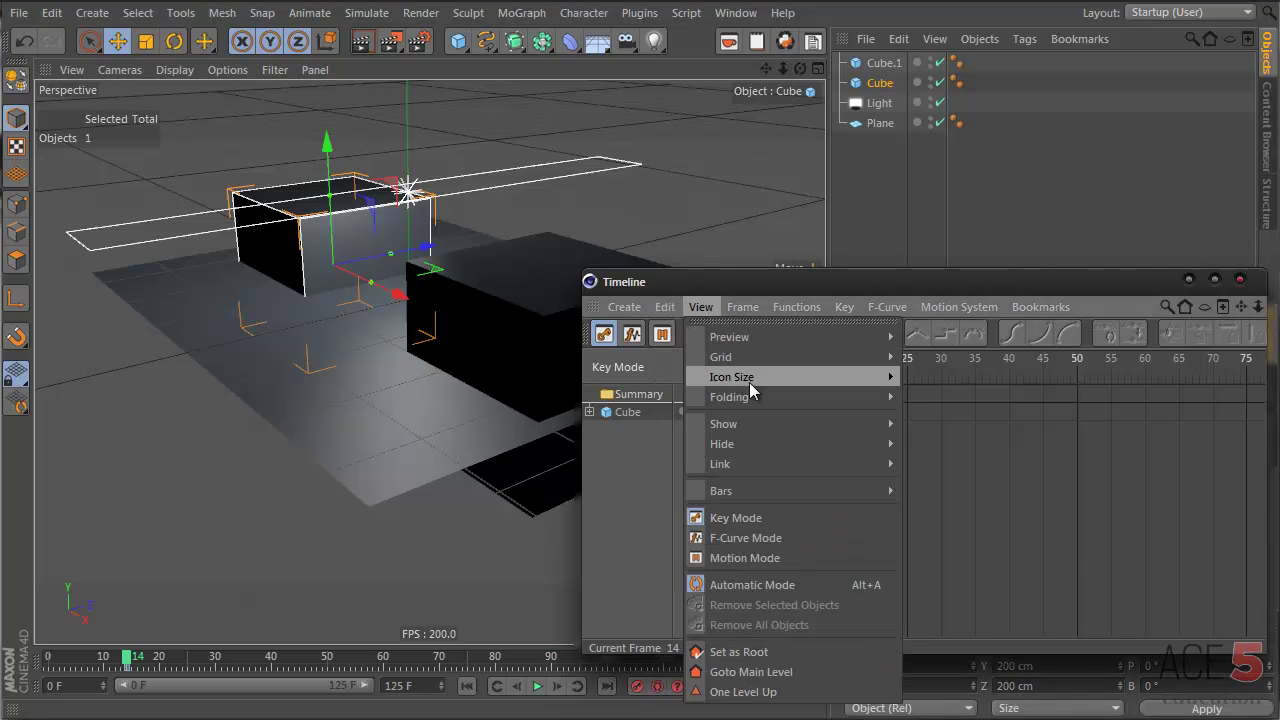
mouse_move(765, 424)
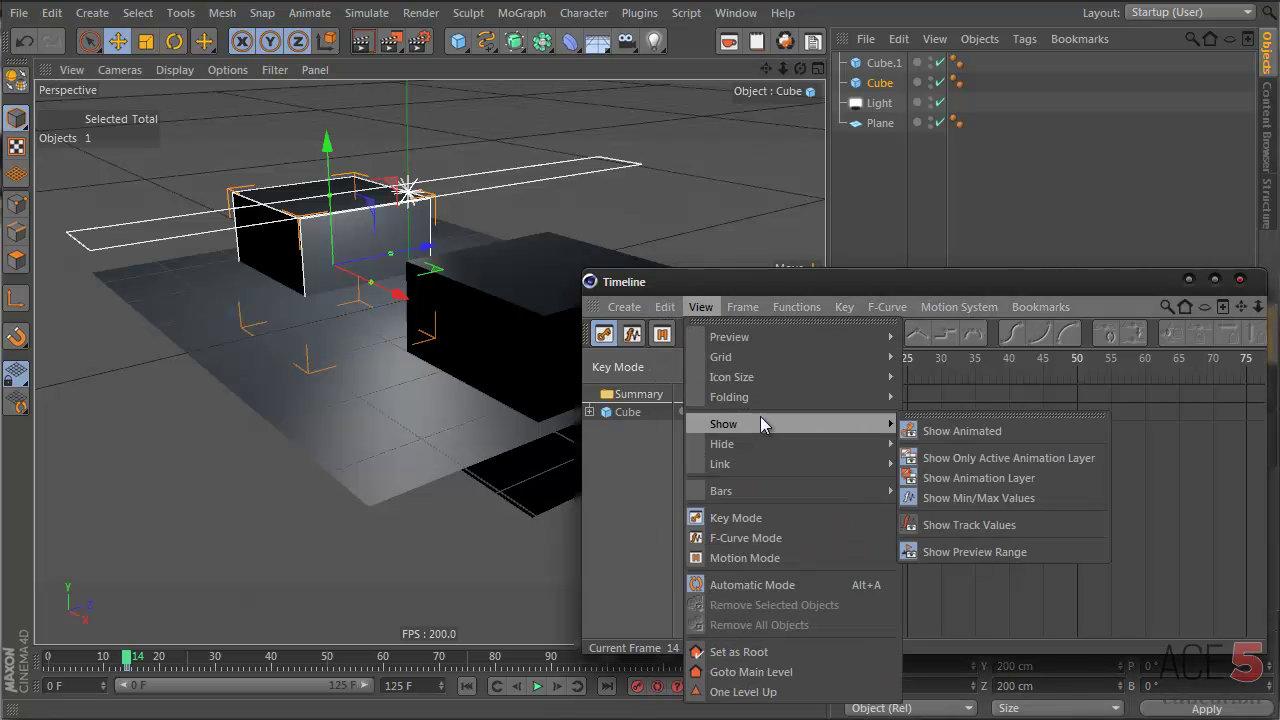
click(942, 433)
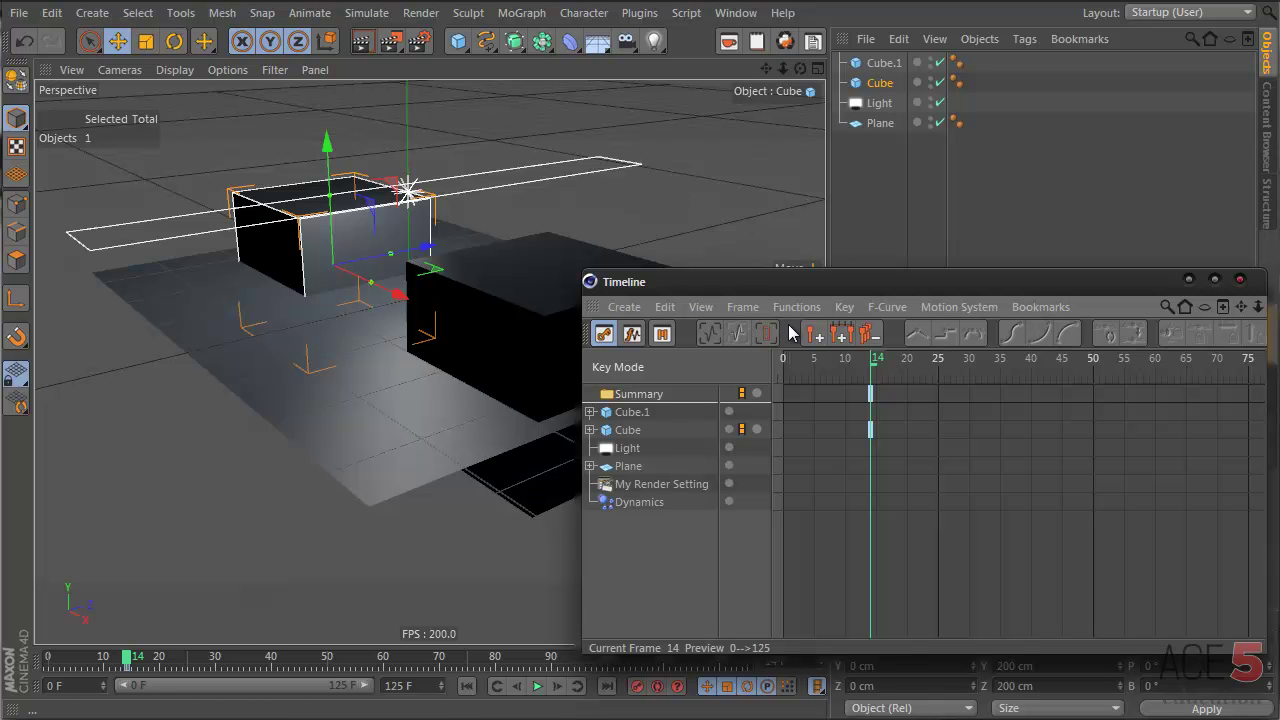
- Close the Timeline and delete both cubes from the scene
click(1240, 279)
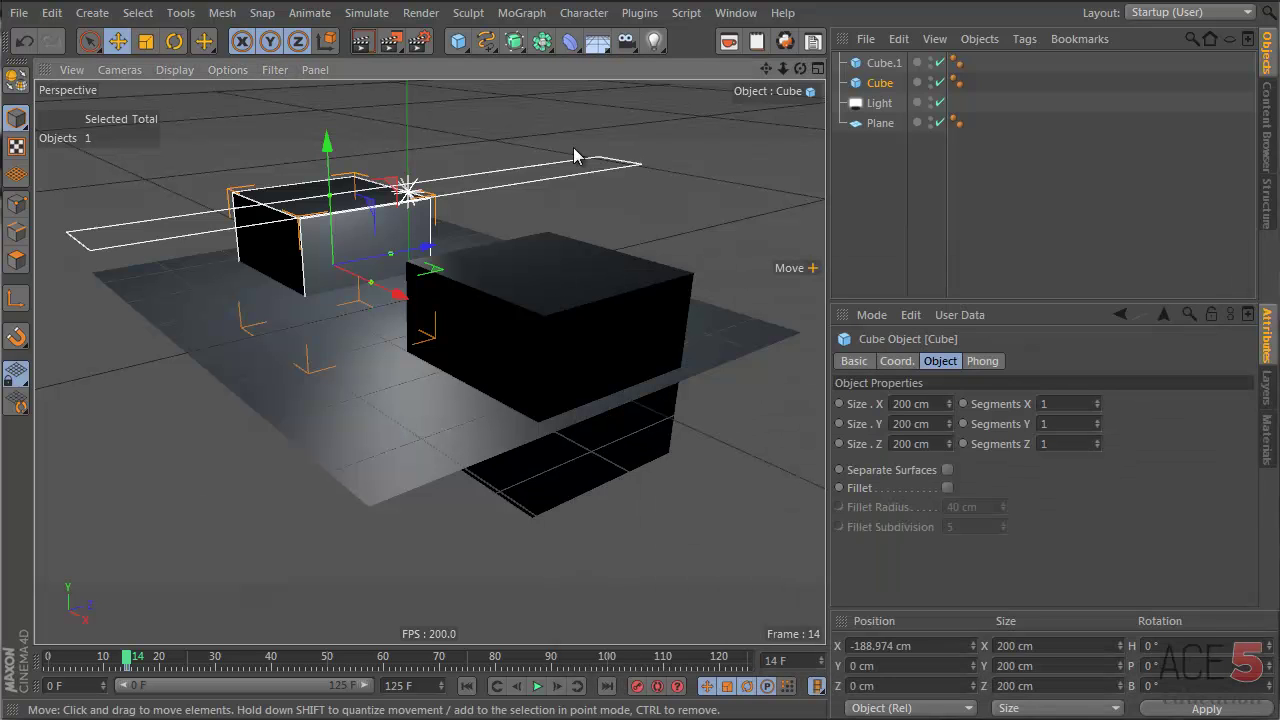
key(Delete)
click(472, 251)
key(Delete)
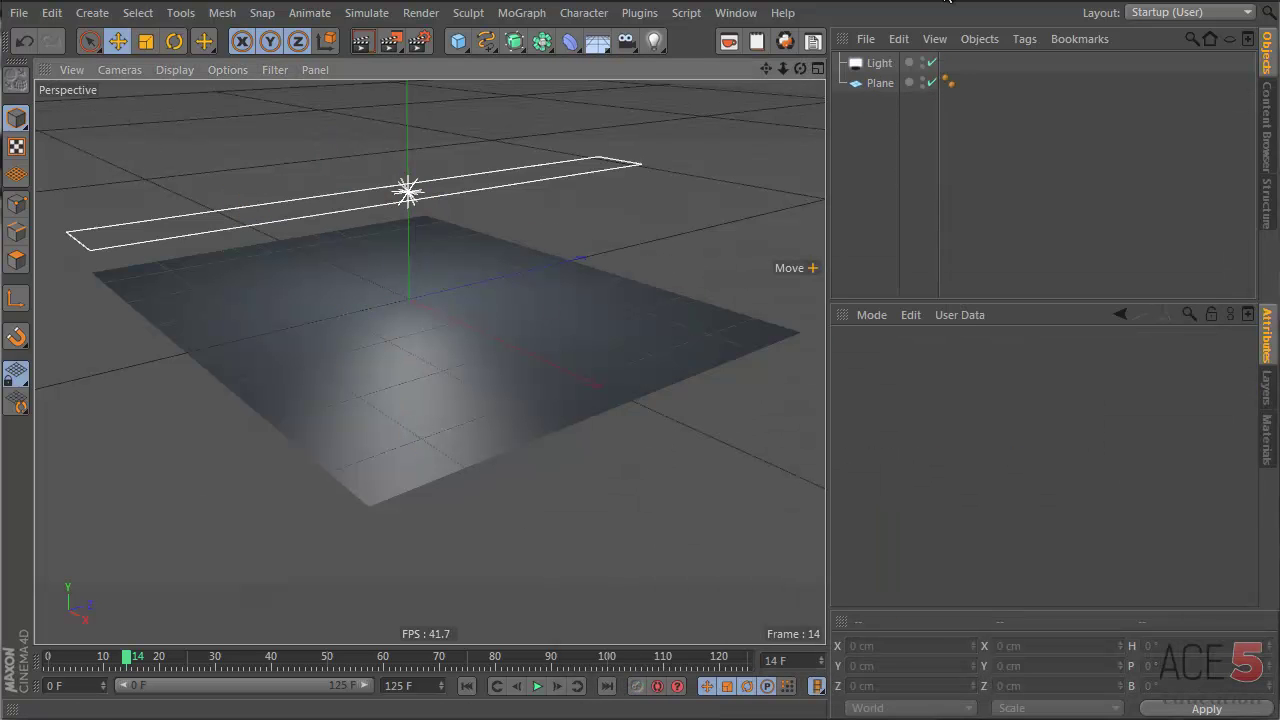
- Add a default cube, move it to about -151 cm in Z, and go to frame 0
click(458, 41)
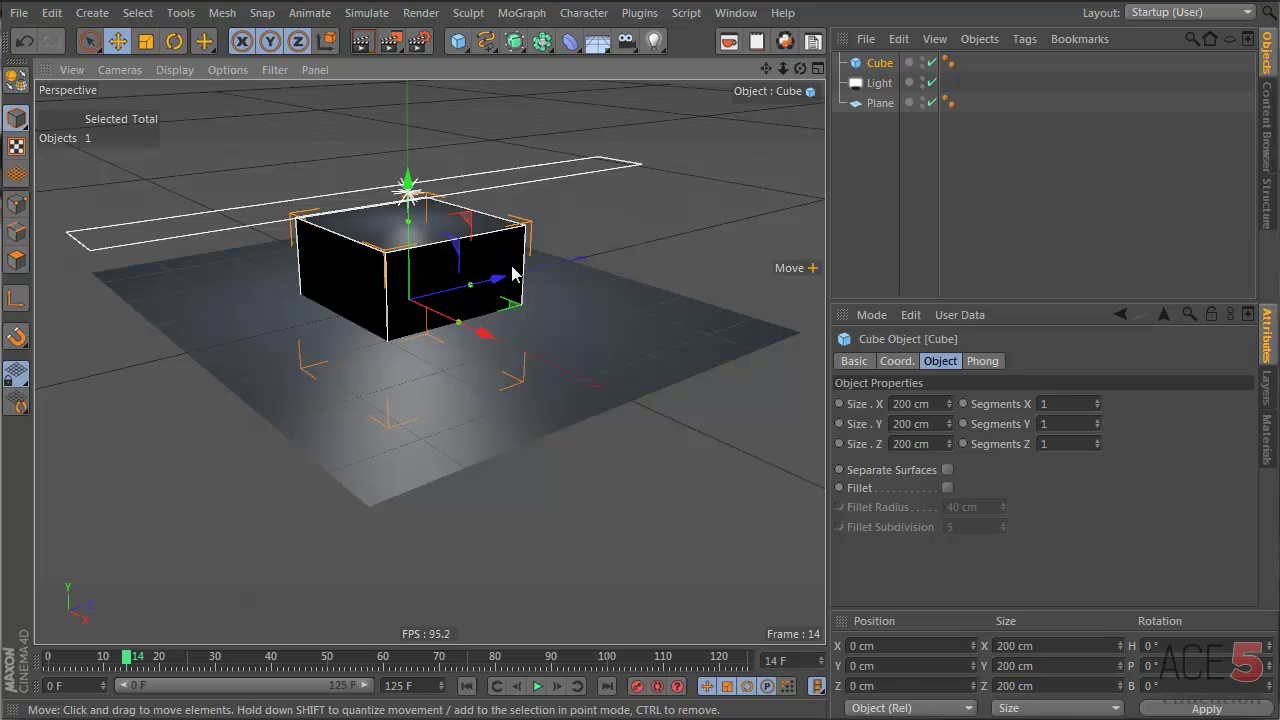
drag(512, 272, 400, 302)
click(50, 657)
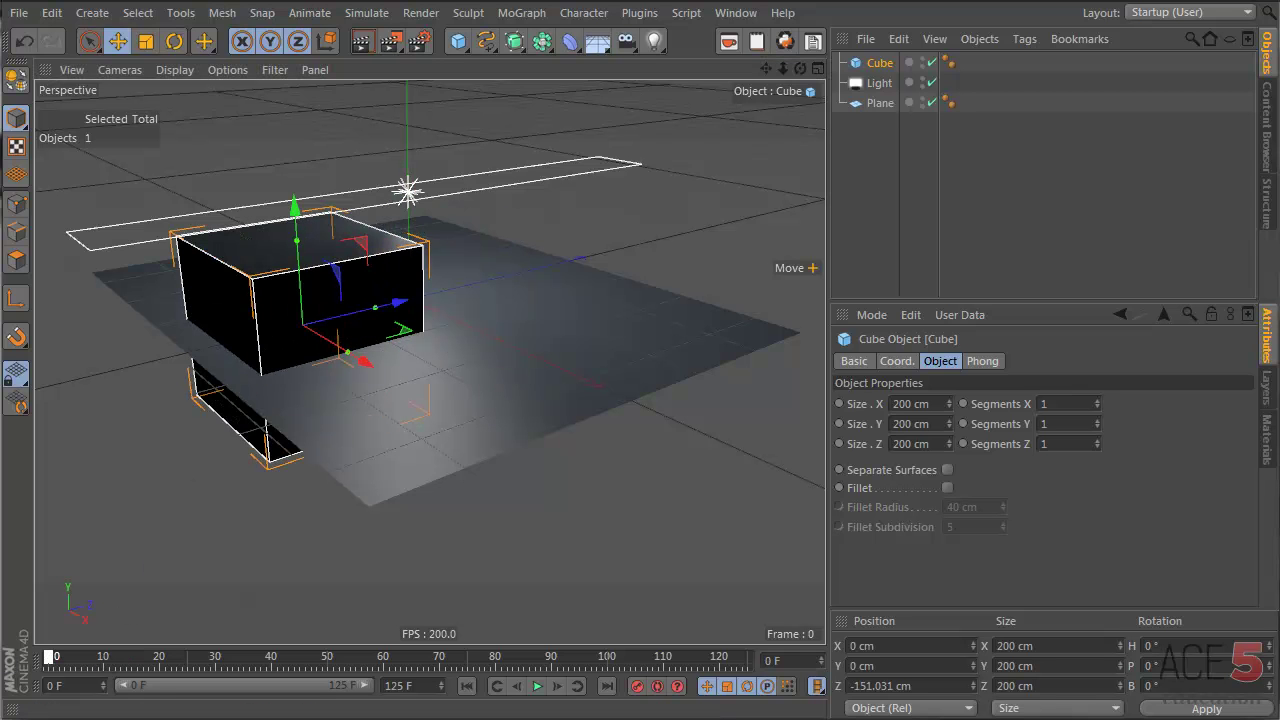
- Set the project's default key interpolation to Spline and record the cube's keyframe at frame 0
key(ctrl+d)
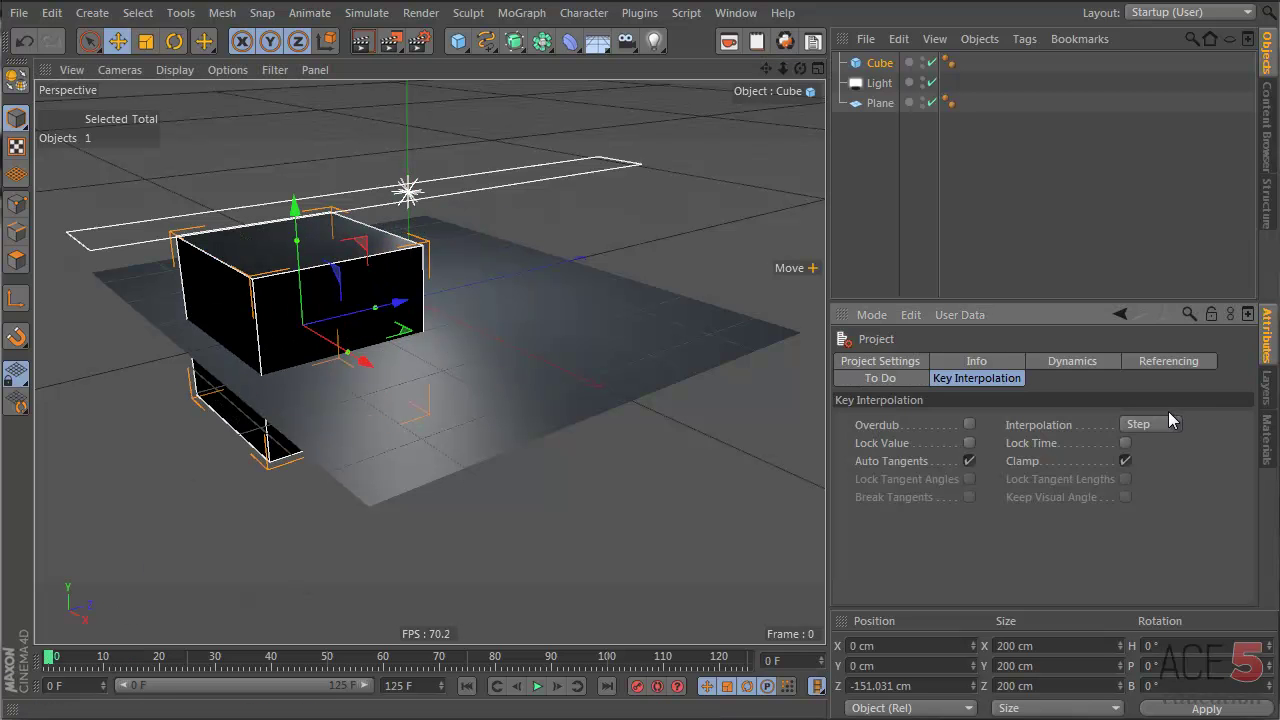
click(1150, 424)
click(1160, 444)
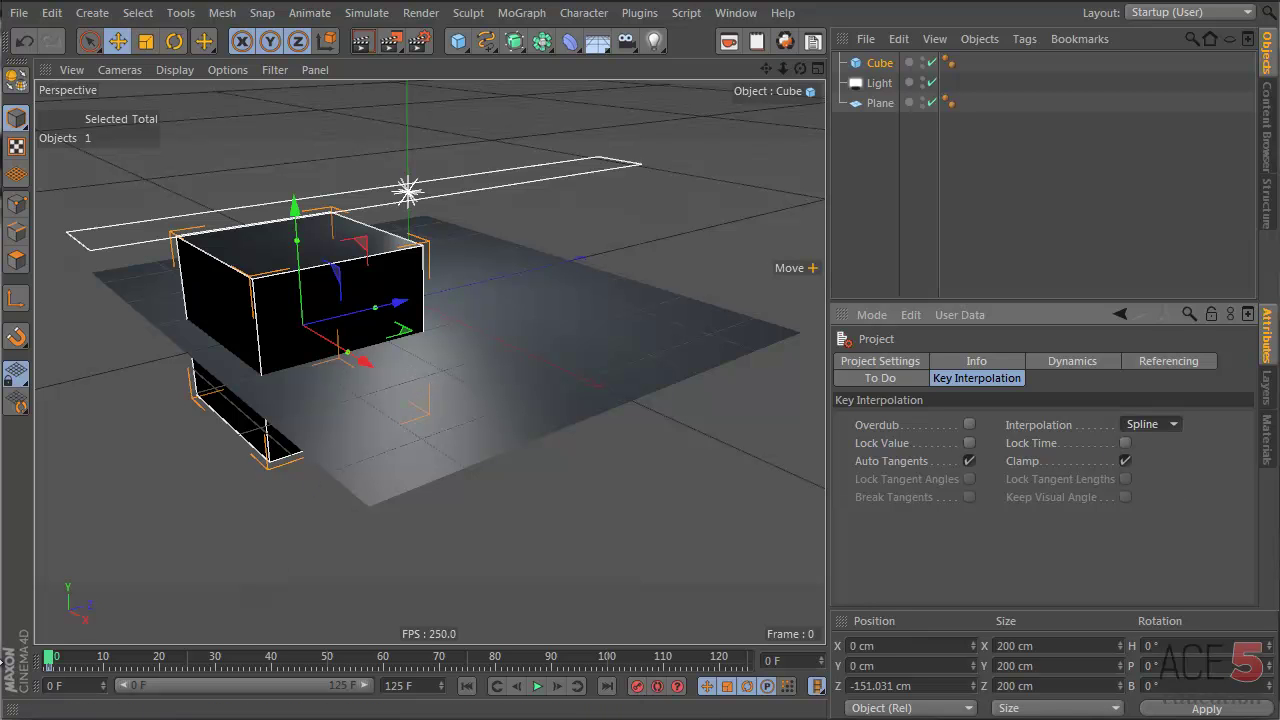
- At frame 17, move the cube along Z to about 122 cm and record a keyframe
click(122, 657)
drag(127, 657, 148, 657)
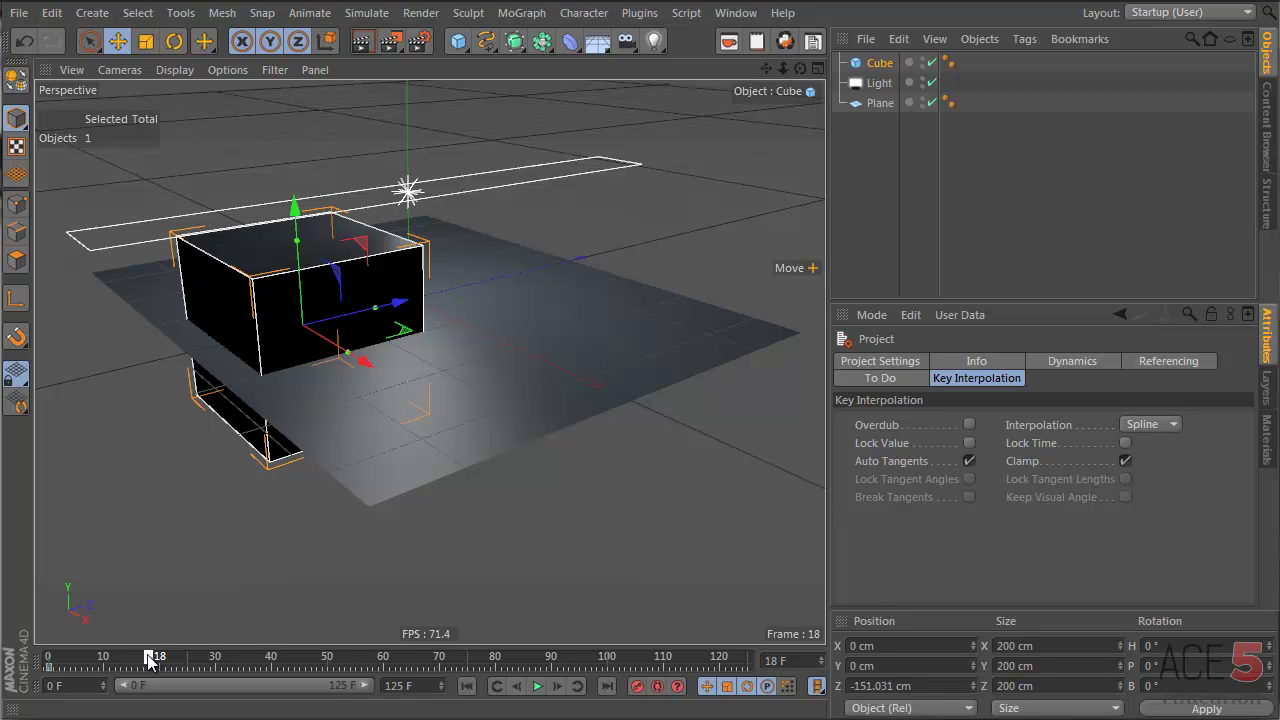
drag(148, 657, 145, 659)
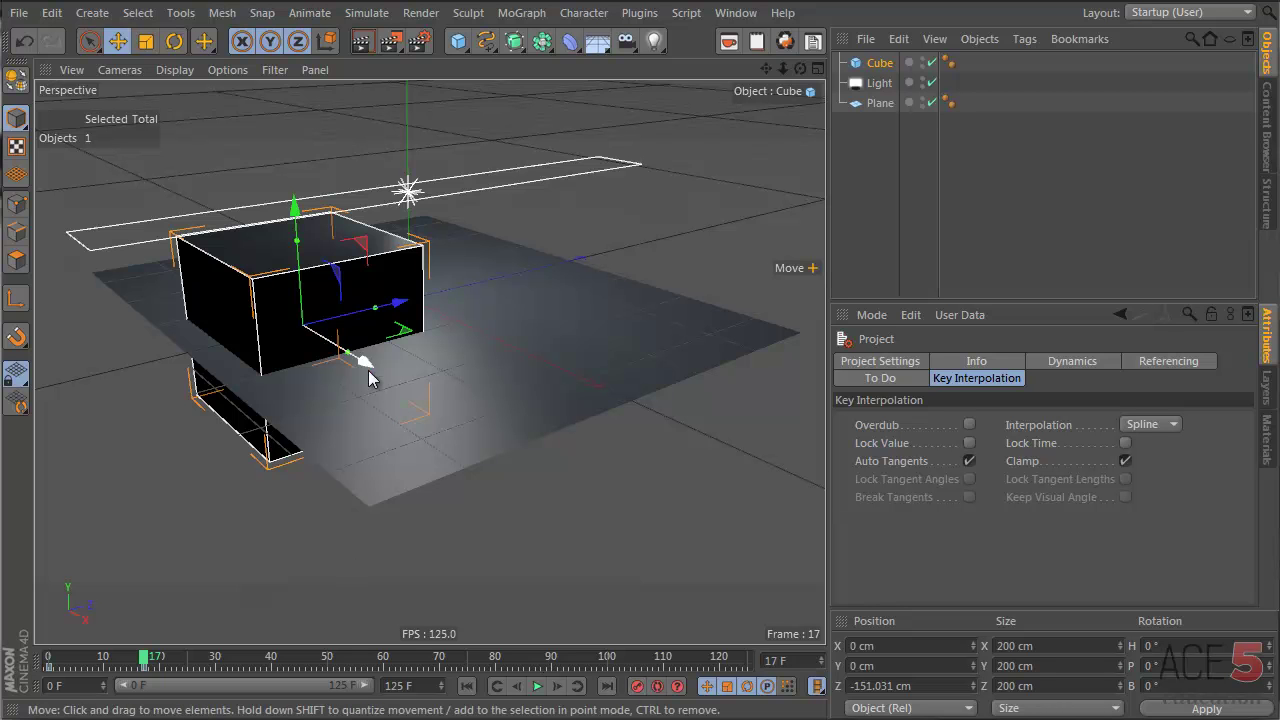
drag(398, 305, 567, 258)
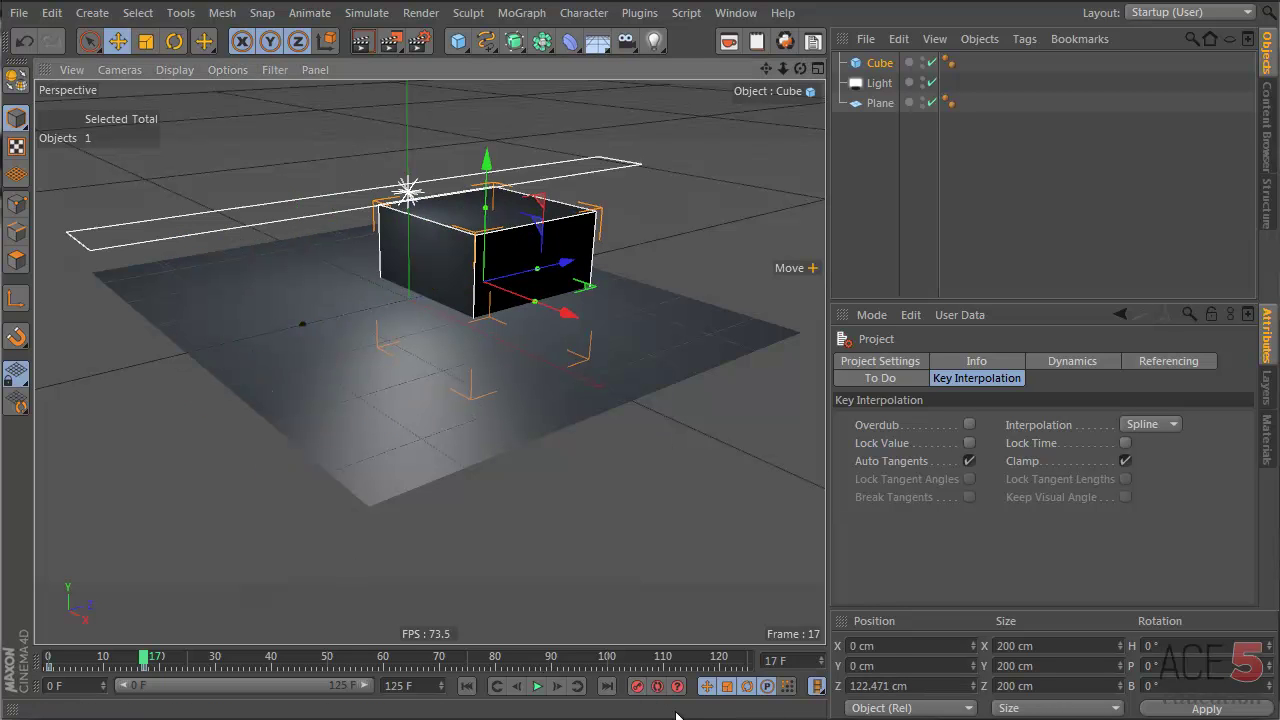
- At frame 38, raise the cube to about 171 cm in Y and 242 cm in Z, and record a keyframe
drag(148, 664, 266, 664)
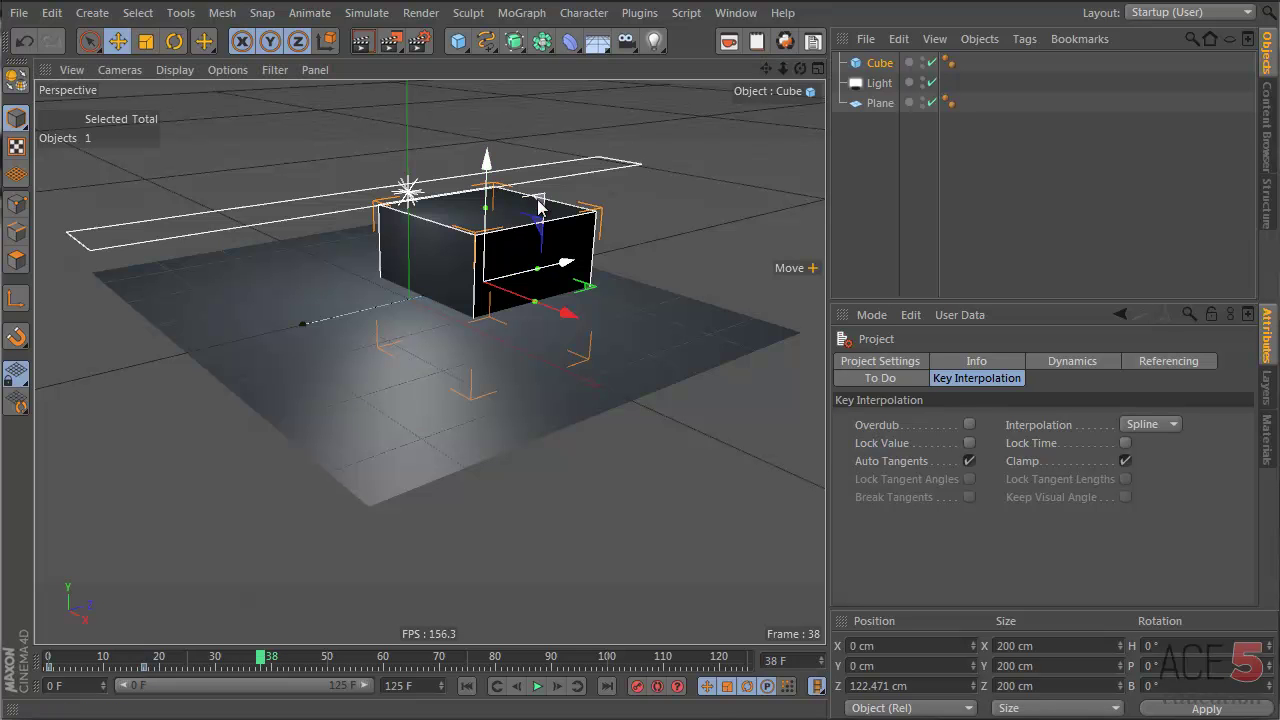
drag(573, 192, 650, 100)
click(636, 686)
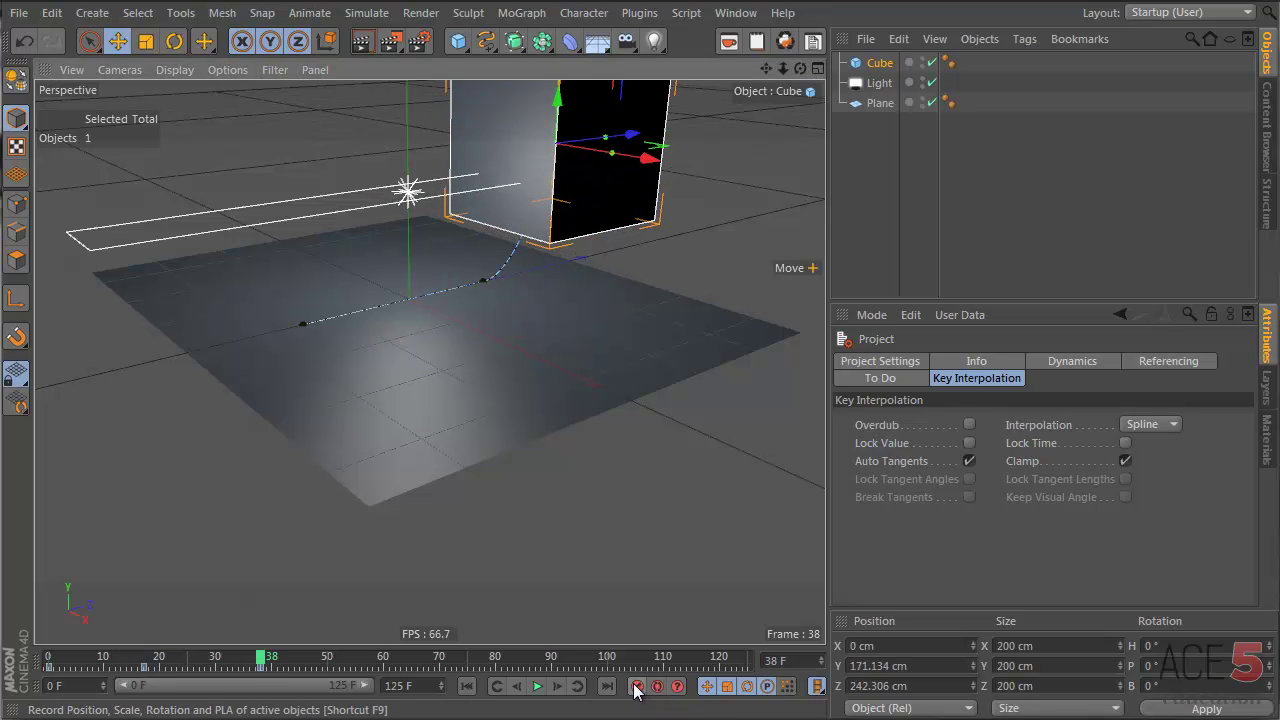
- Open the Timeline in F-Curve Mode and show the cube's animation curves with all their keys in view
alt+drag(486, 286, 334, 255)
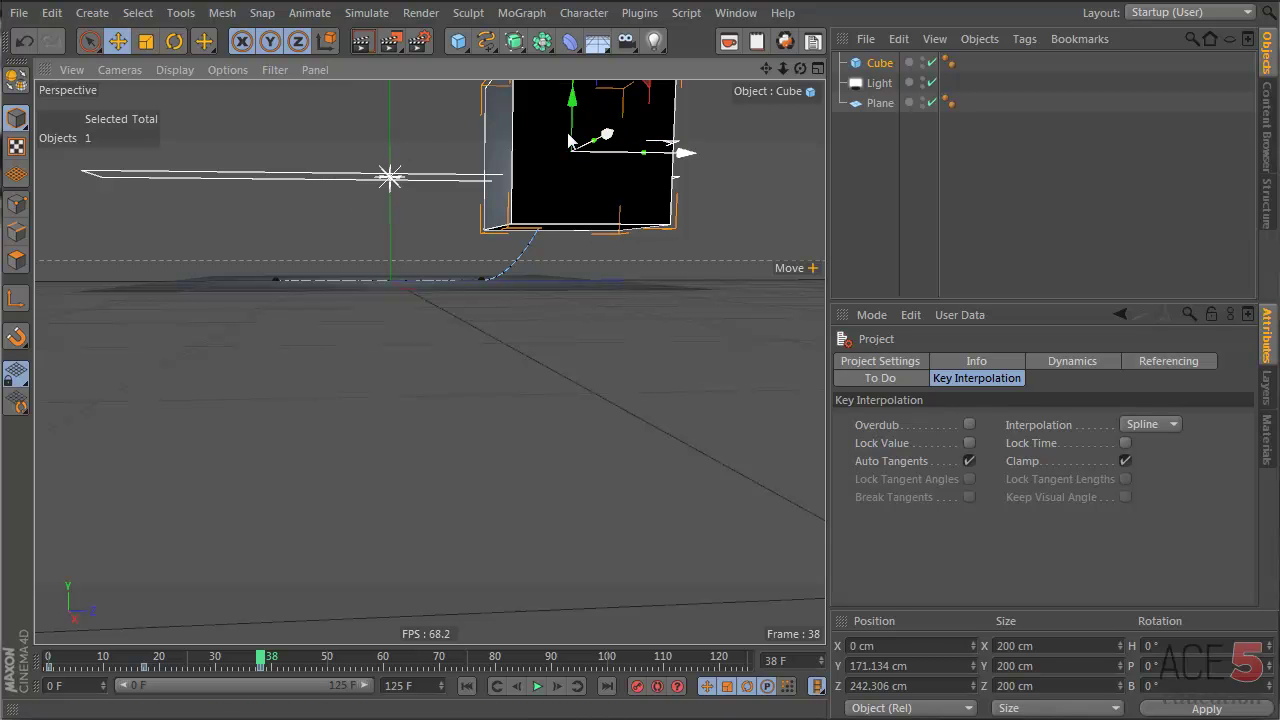
key(shift+F3)
key(Tab)
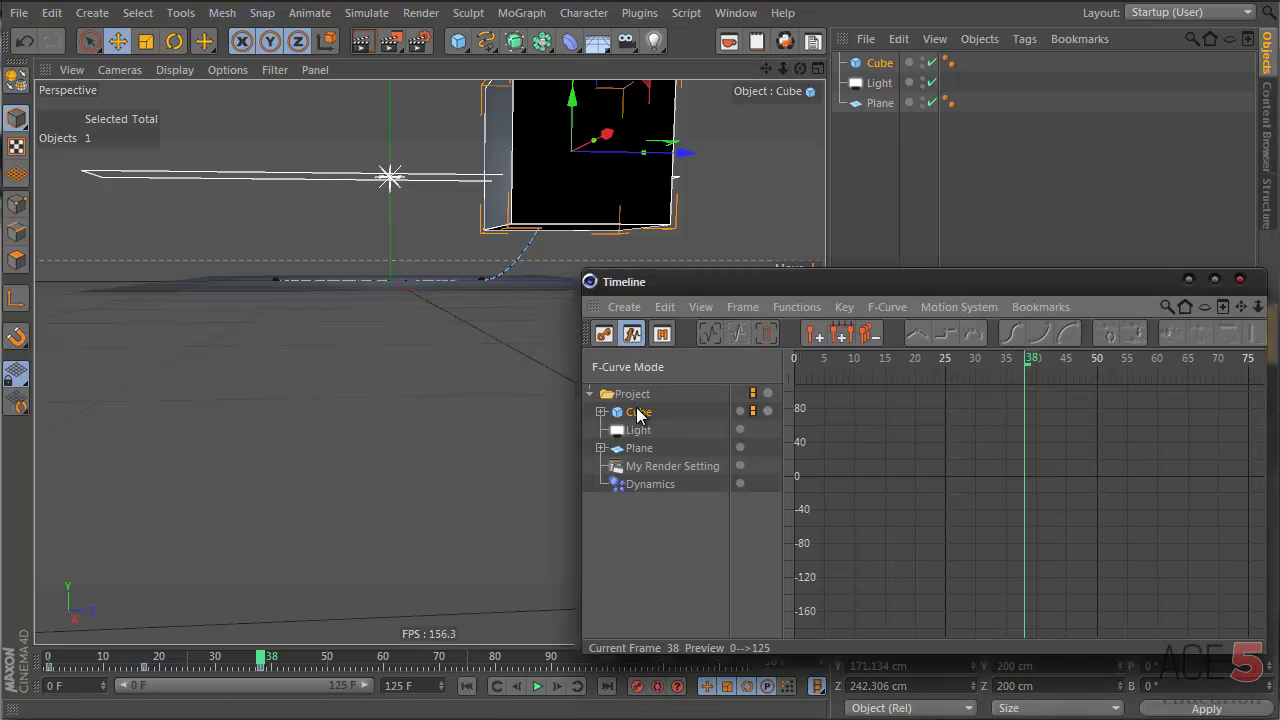
click(638, 411)
alt+right_drag(1042, 470, 720, 440)
alt+middle_drag(1102, 430, 1124, 470)
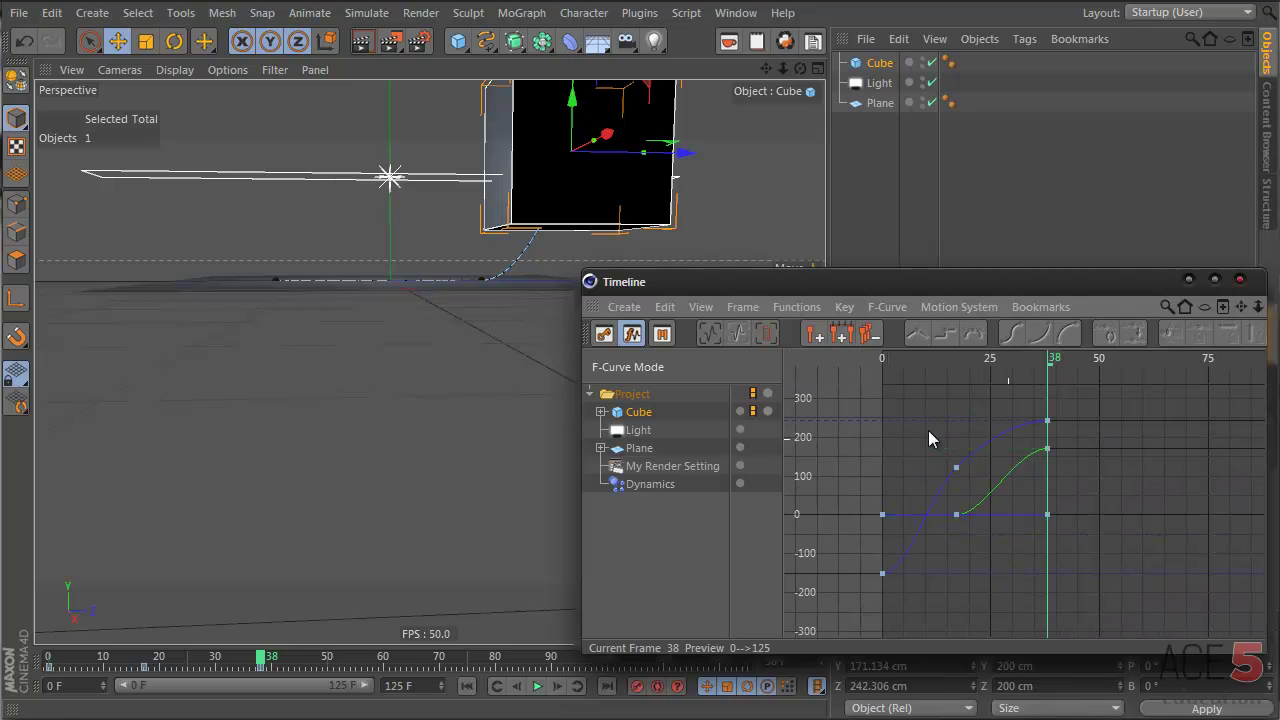
- Apply the Soft spline type to all the cube's keys and scrub the animation back to frame 30
drag(859, 397, 1144, 640)
right_click(952, 420)
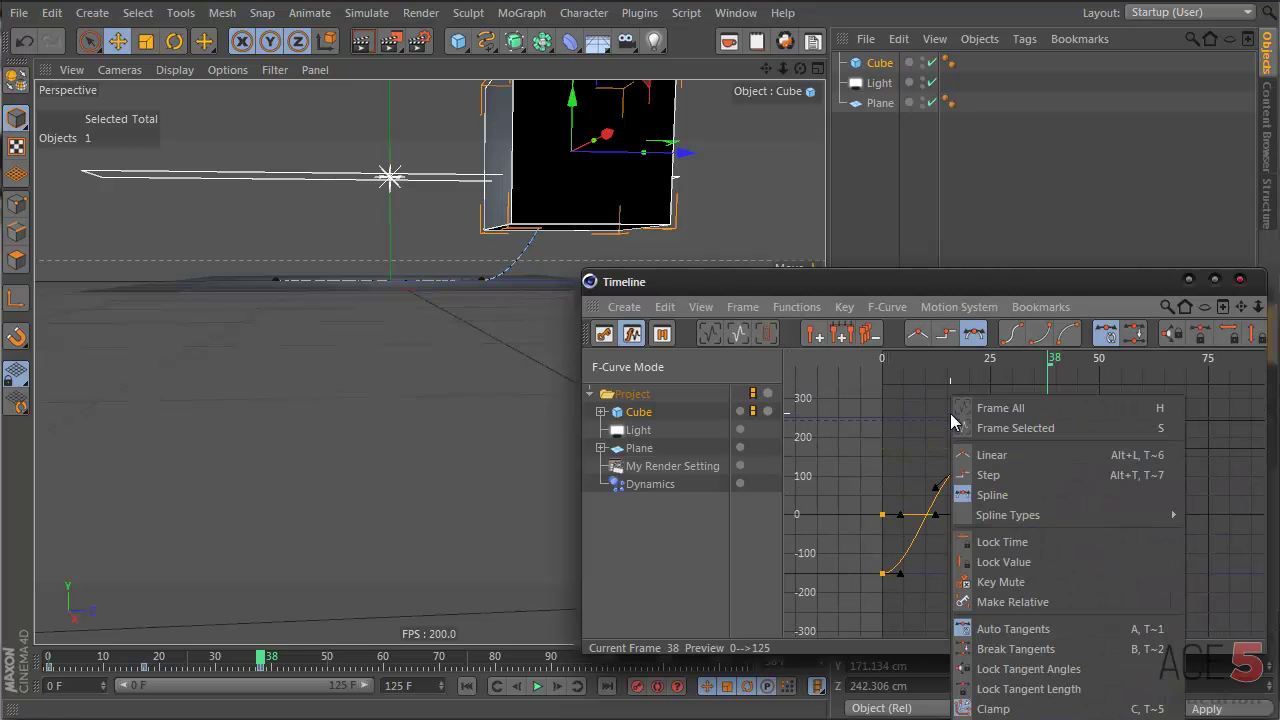
mouse_move(1040, 513)
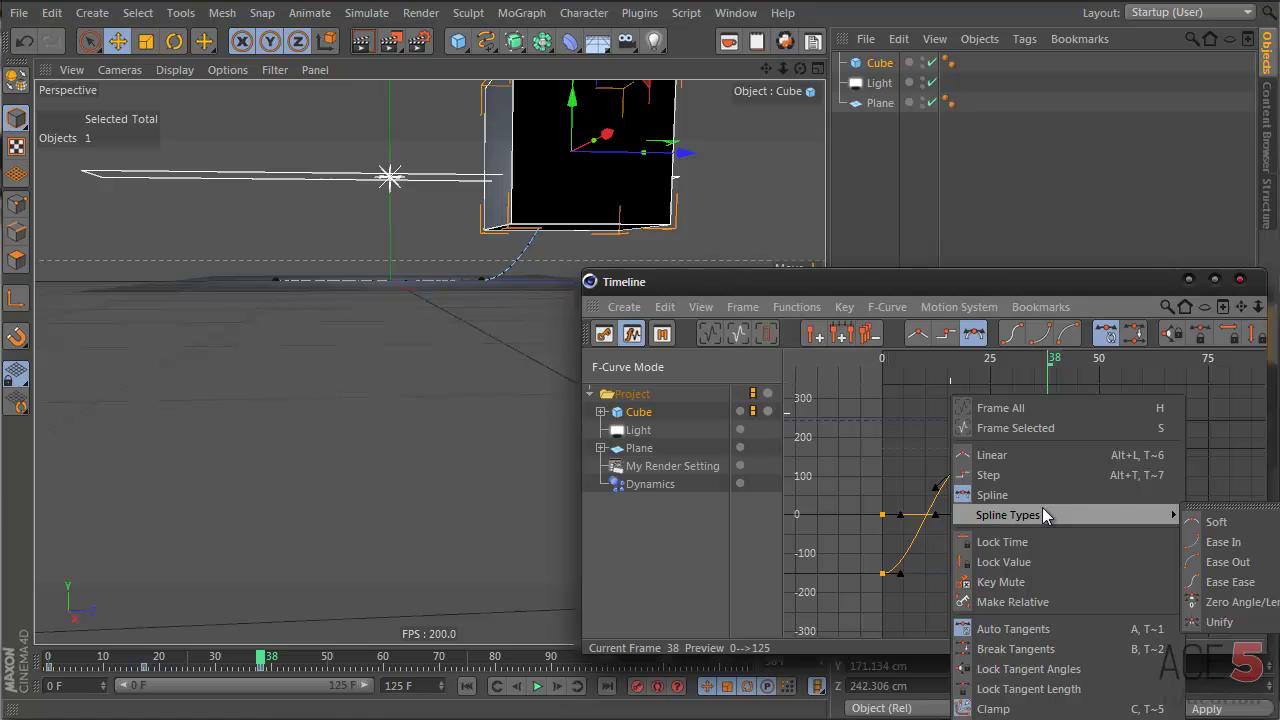
click(1272, 526)
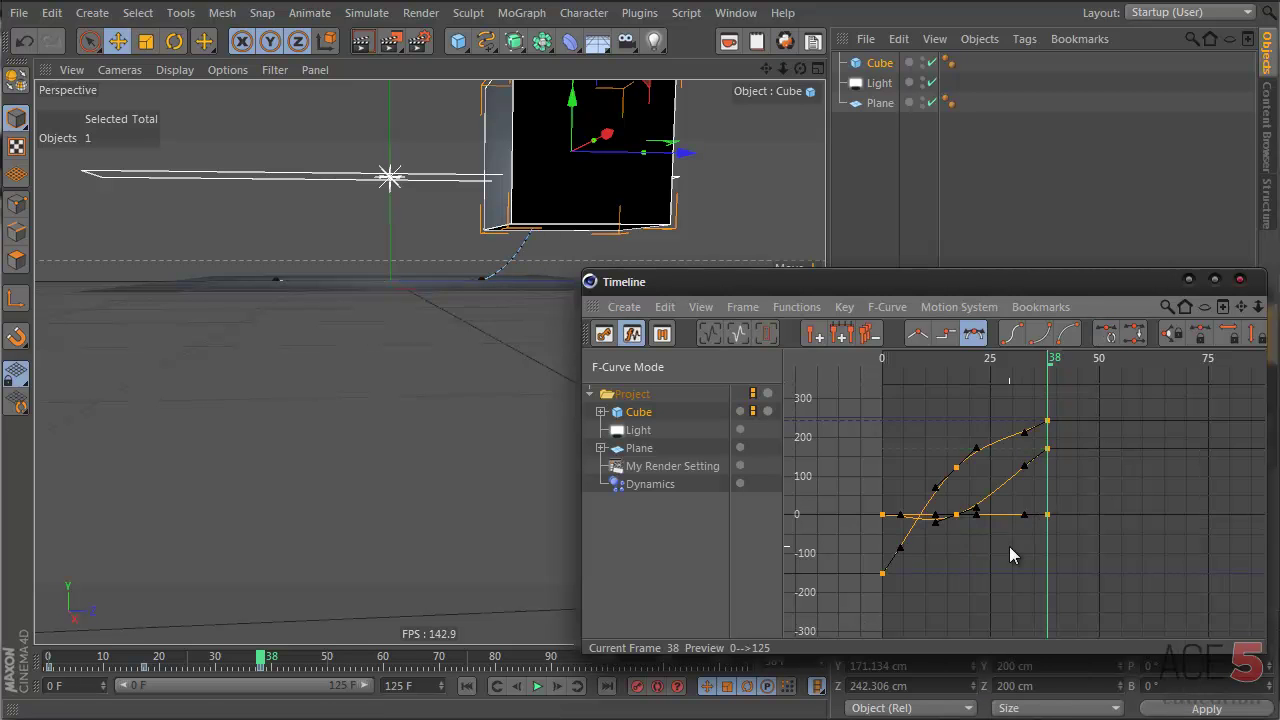
click(960, 545)
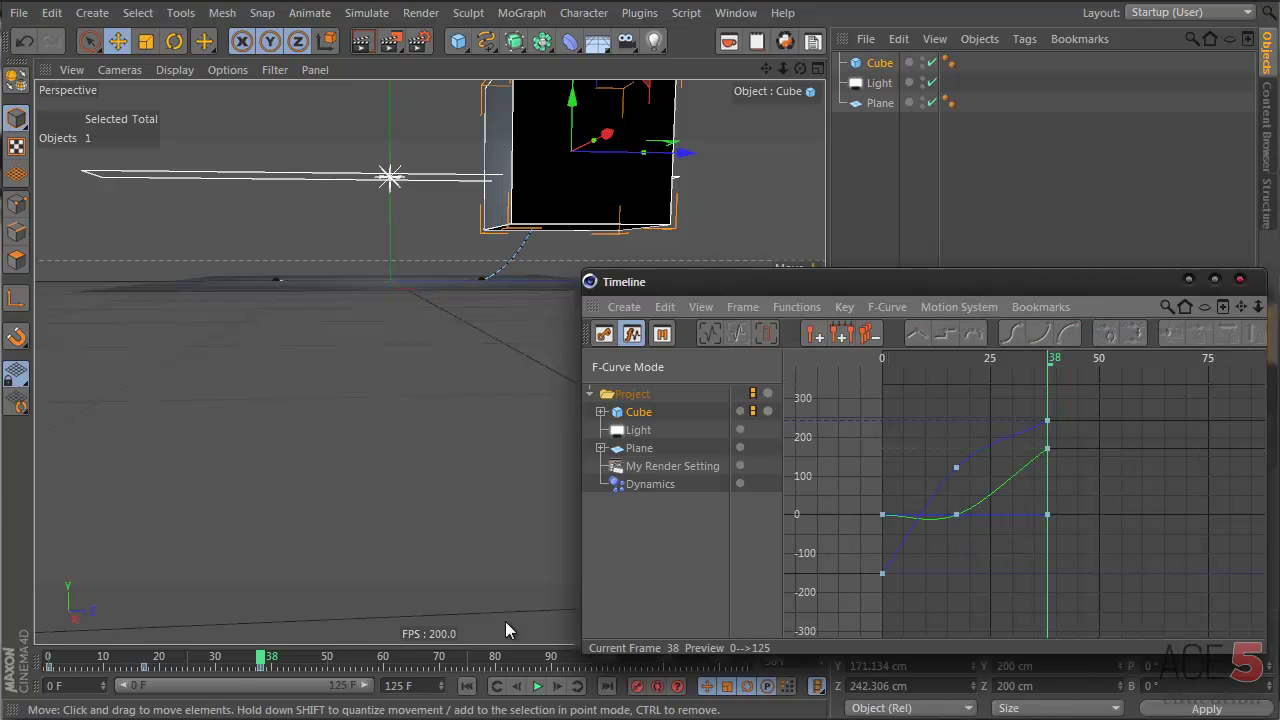
mouse_move(263, 658)
mouse_down()
mouse_move(50, 660)
mouse_move(143, 662)
mouse_move(99, 662)
mouse_move(127, 683)
mouse_move(233, 688)
mouse_move(216, 685)
mouse_up()
- Try Step interpolation on the cube's zero-value keys at frame 0, and undo the change
drag(1094, 404, 1030, 563)
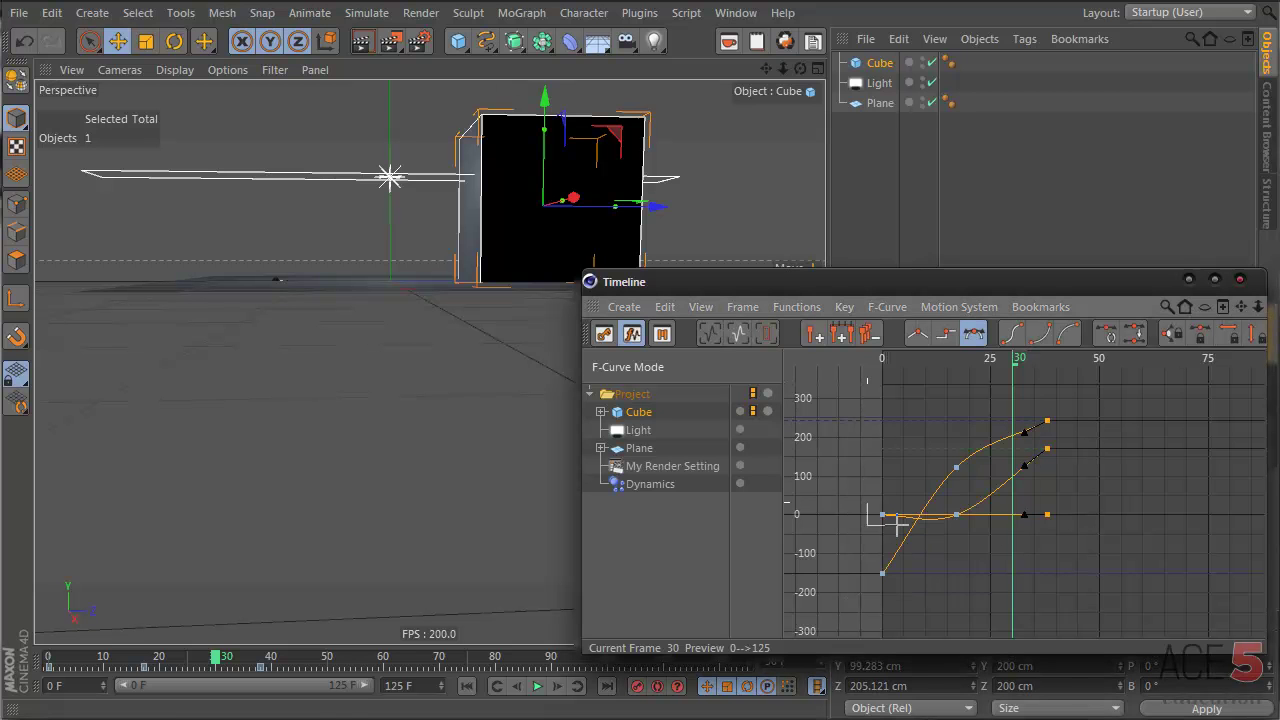
click(882, 514)
click(948, 334)
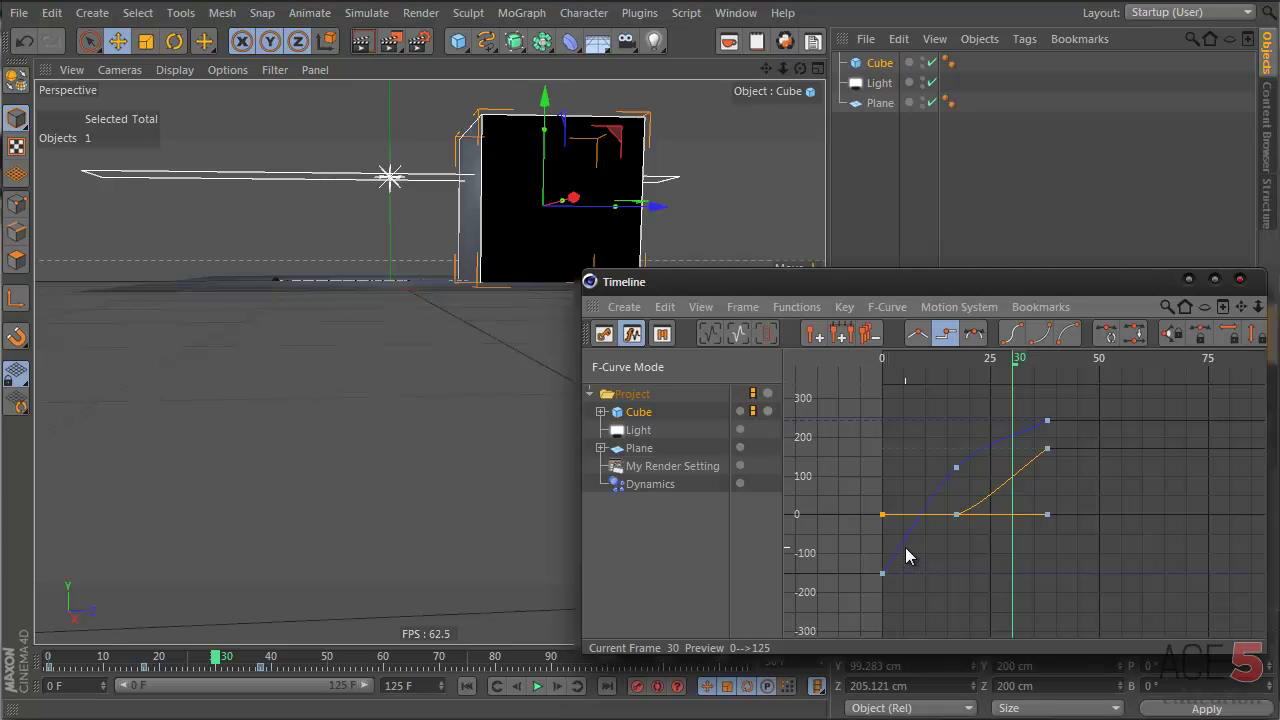
key(ctrl+z)
key(ctrl+z)
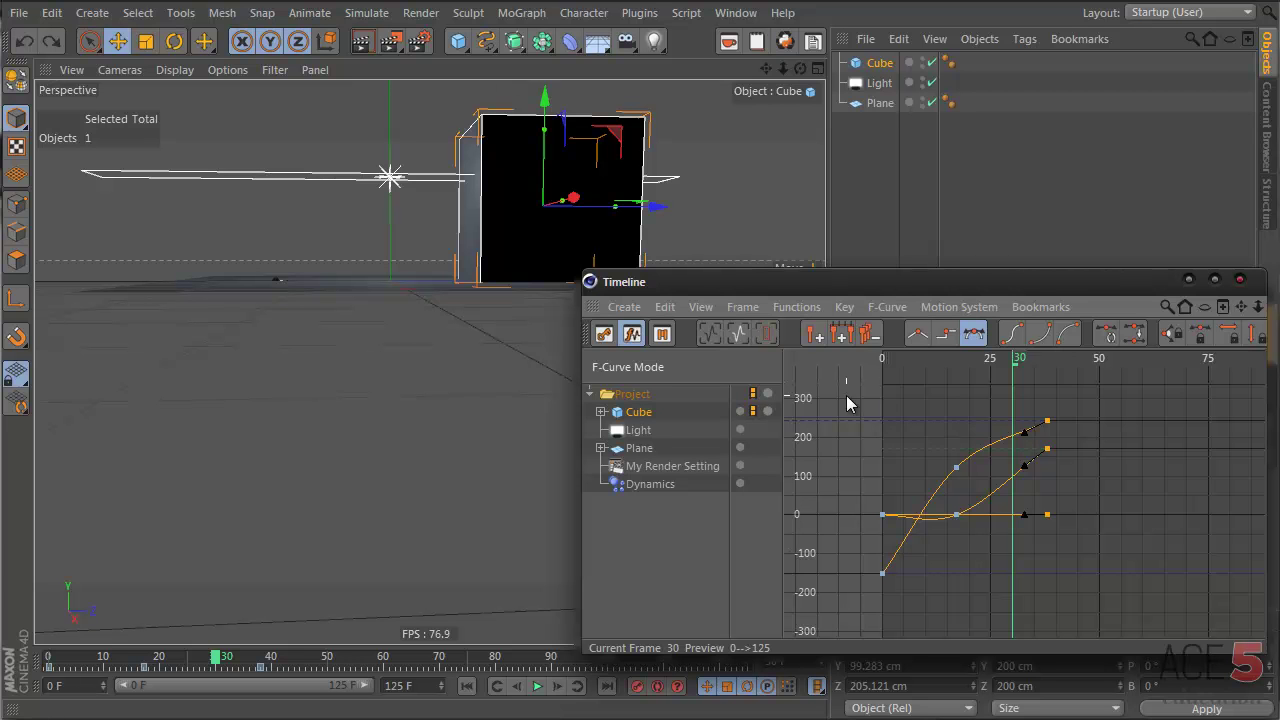
- Apply the Ease Ease spline type to the cube's keys at frames 17 and 38, and deselect them
drag(1054, 418, 912, 569)
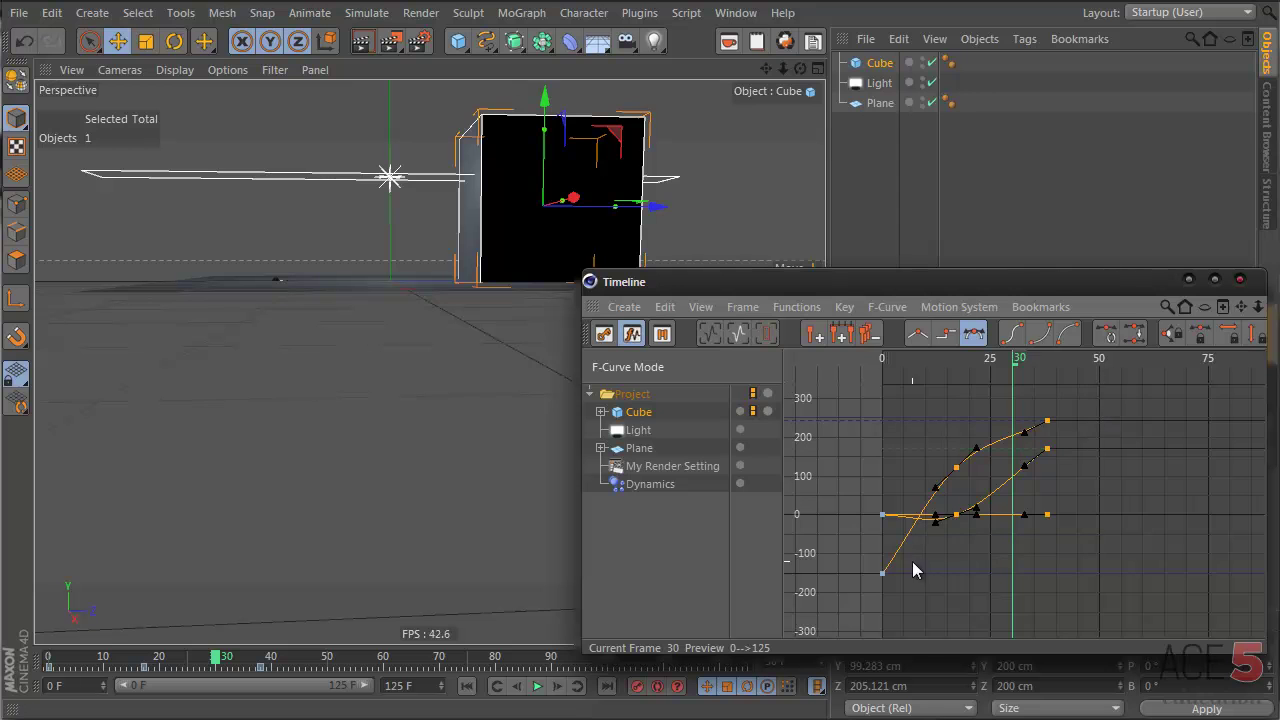
right_click(950, 399)
mouse_move(1091, 513)
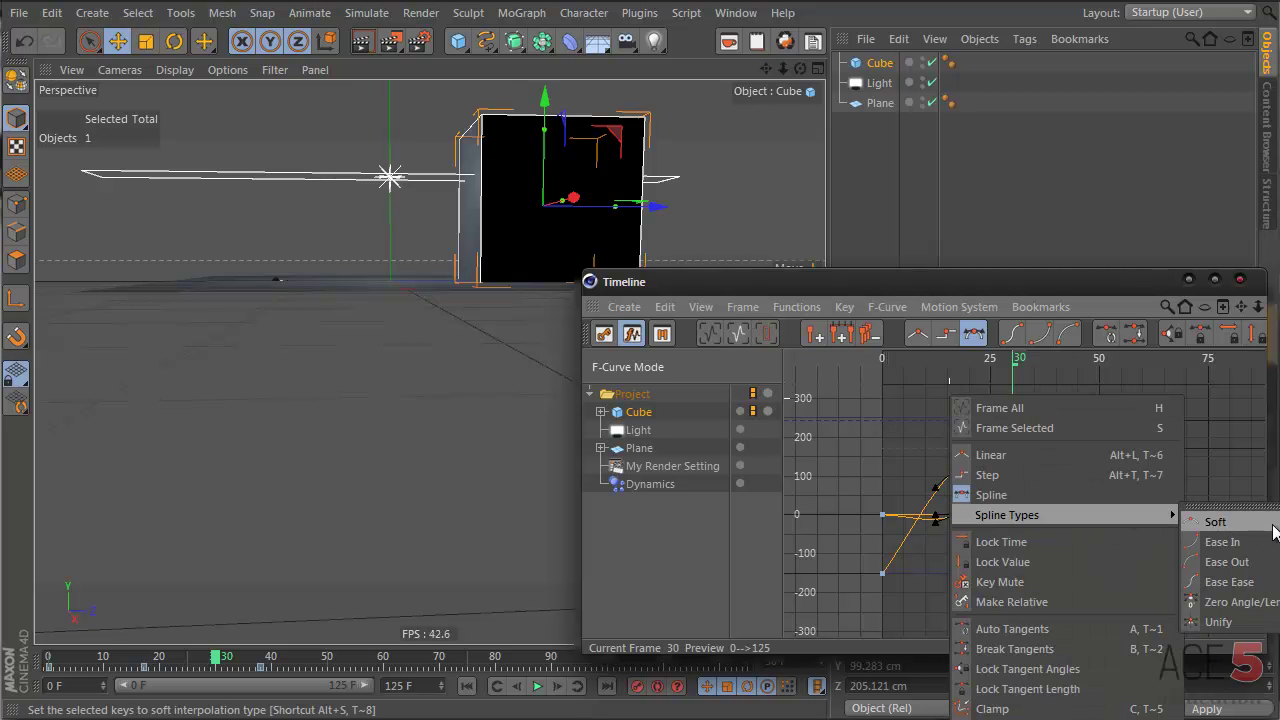
click(1249, 584)
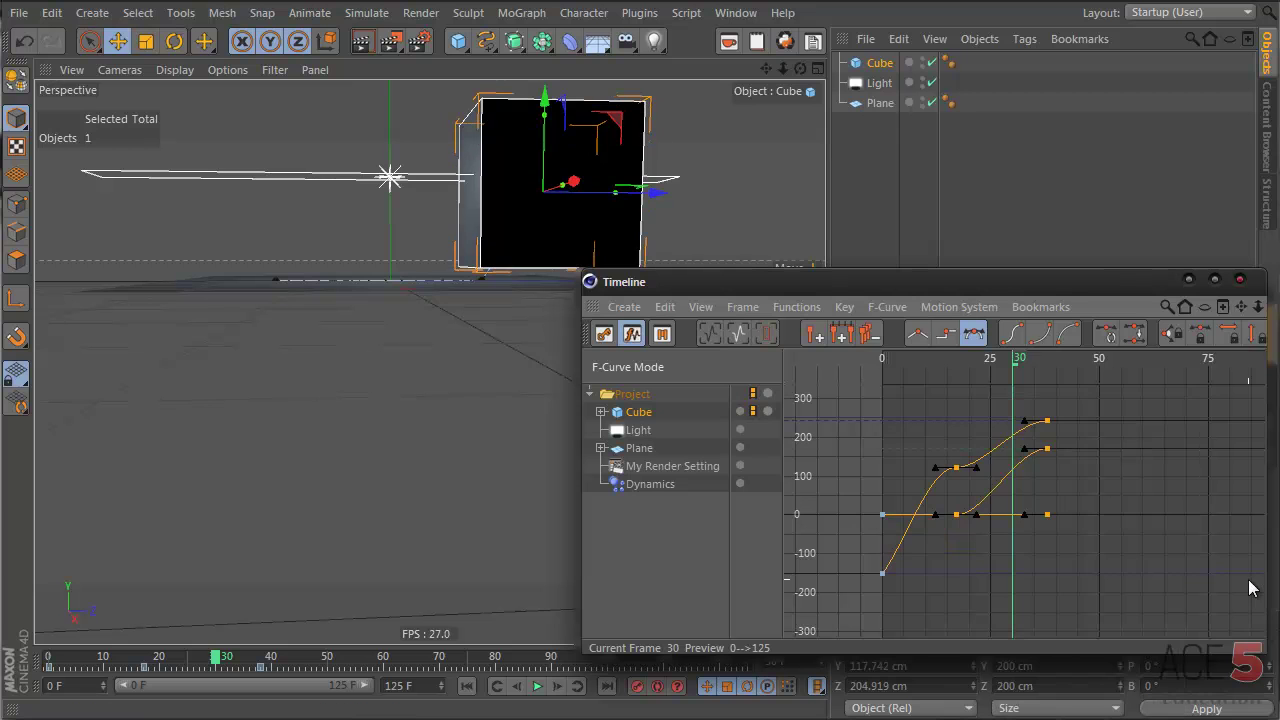
click(995, 555)
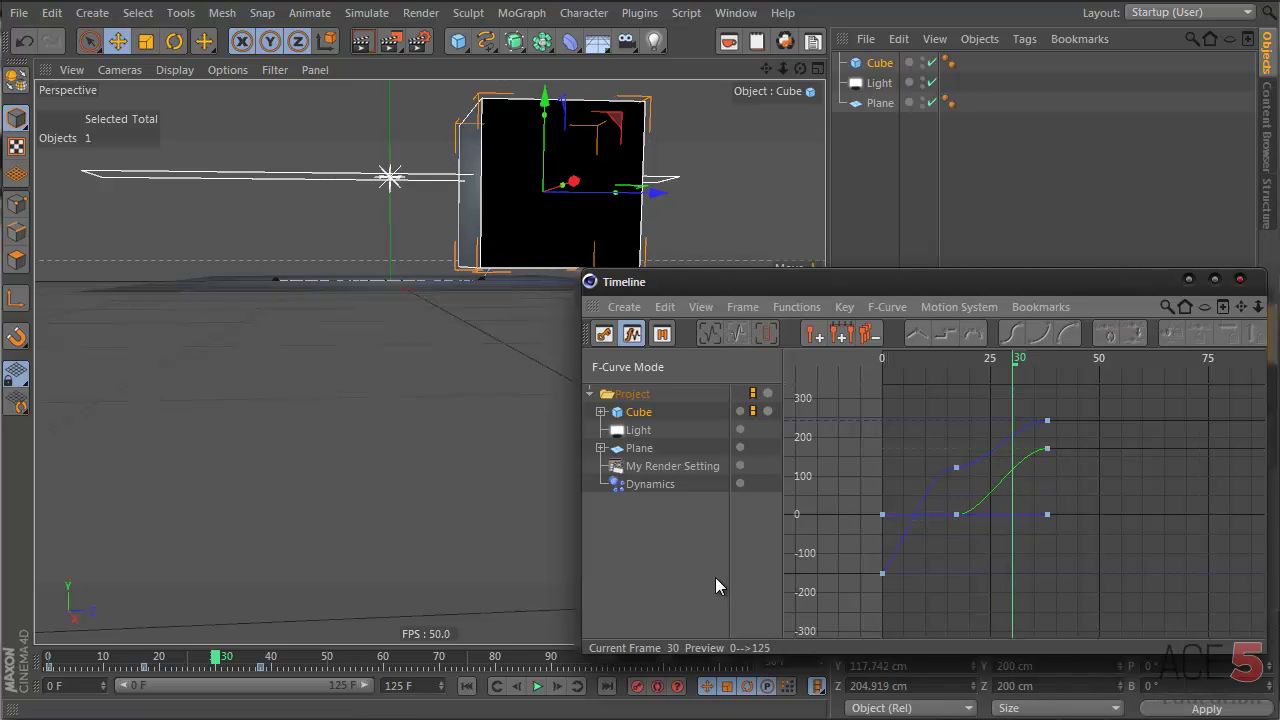
- Close the Timeline and switch to the open lamp project messedup.c4d
click(1240, 281)
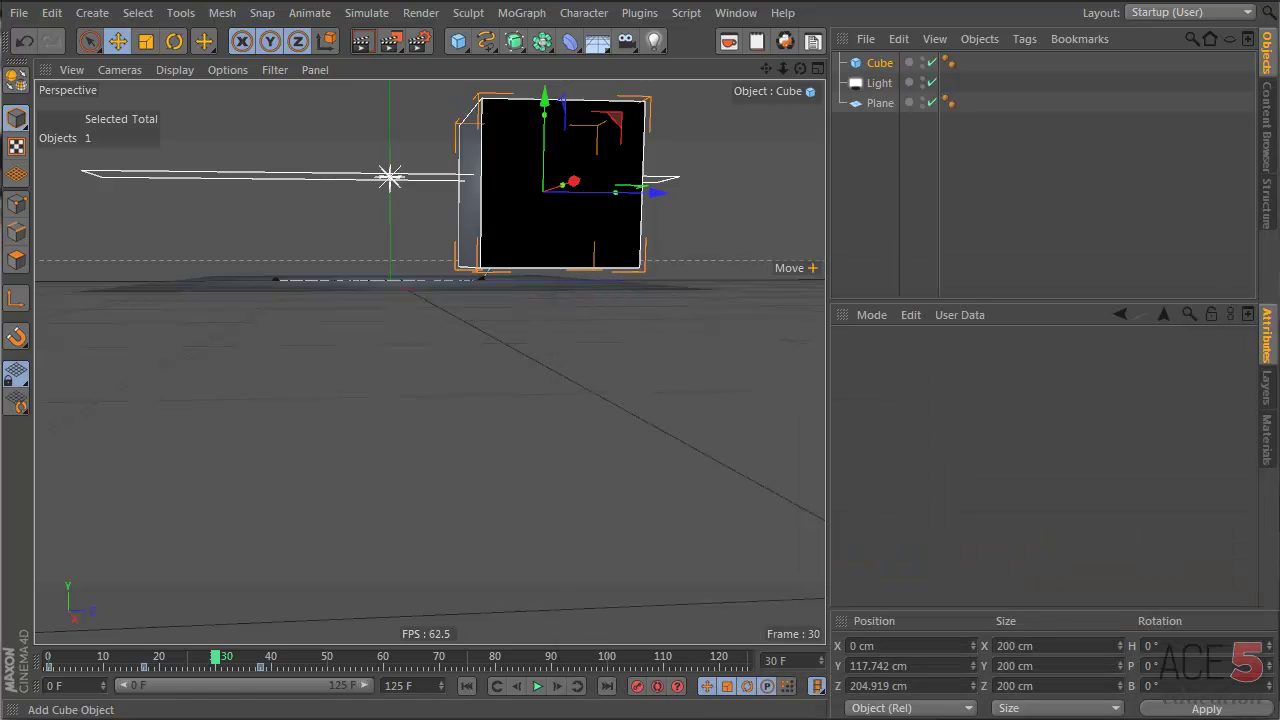
click(726, 14)
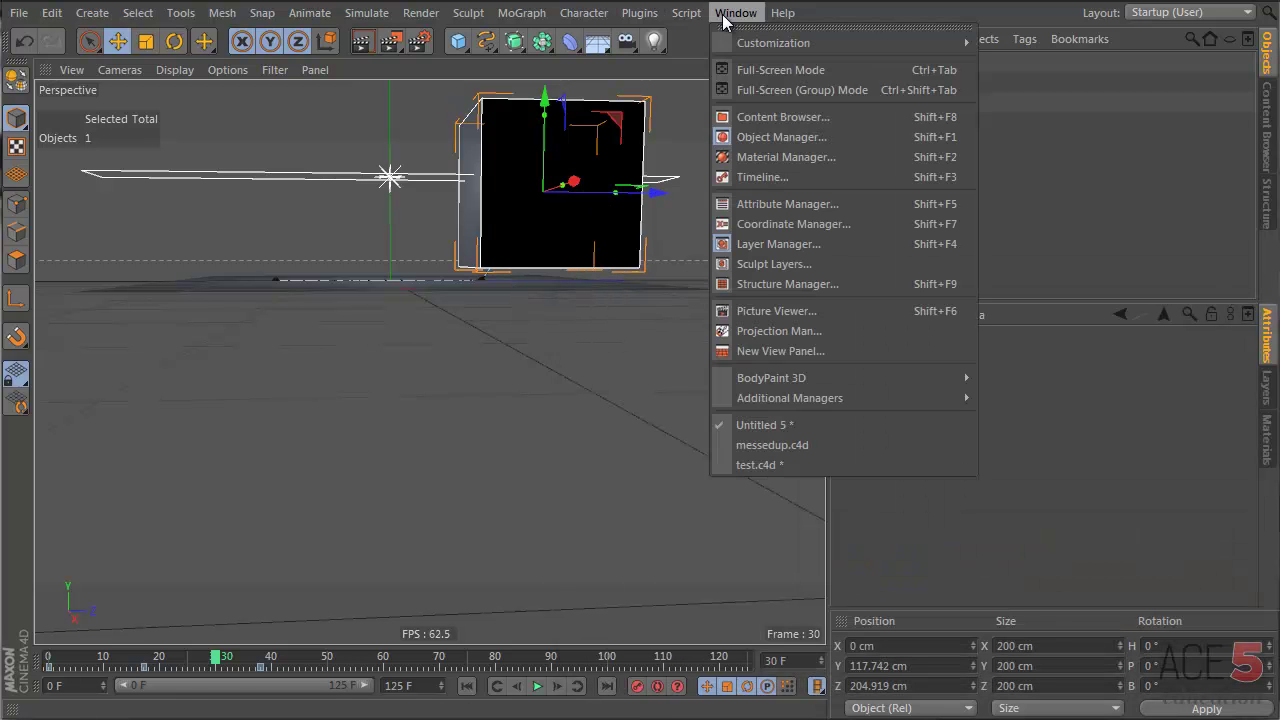
click(841, 448)
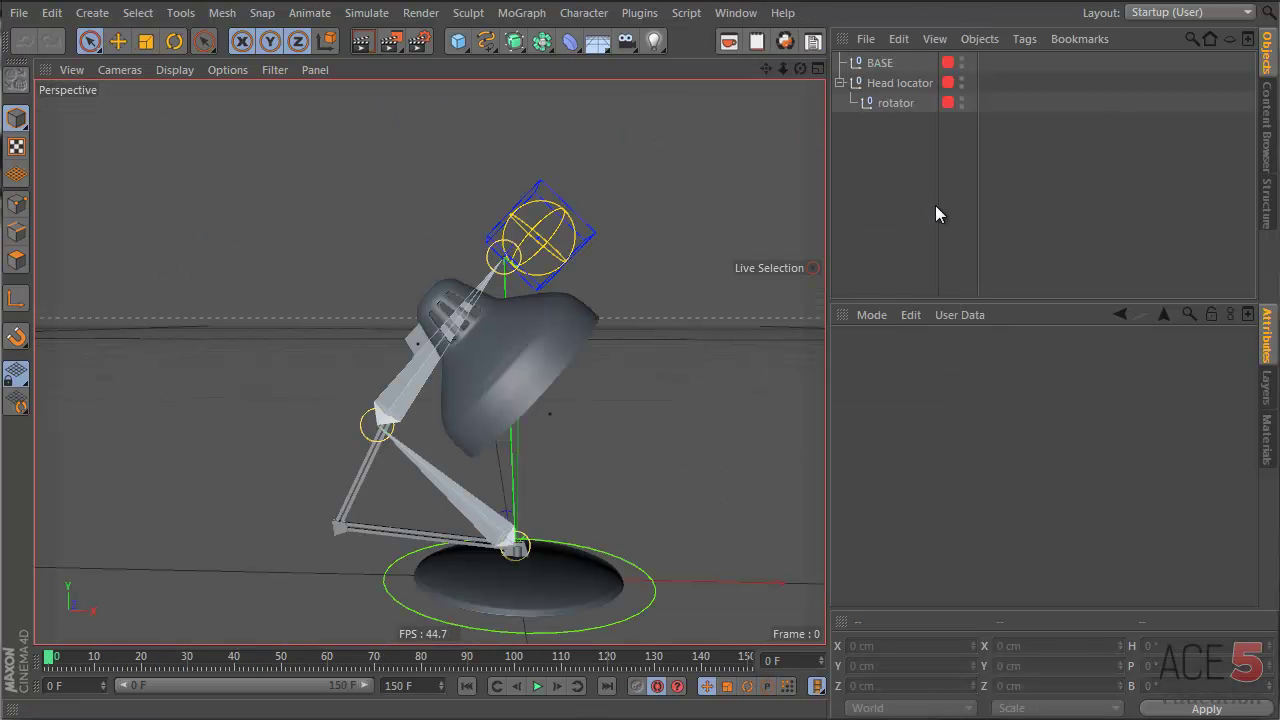
- Open the layer list and toggle the Mesh layer's object-list and viewport visibility, restoring both
click(1265, 385)
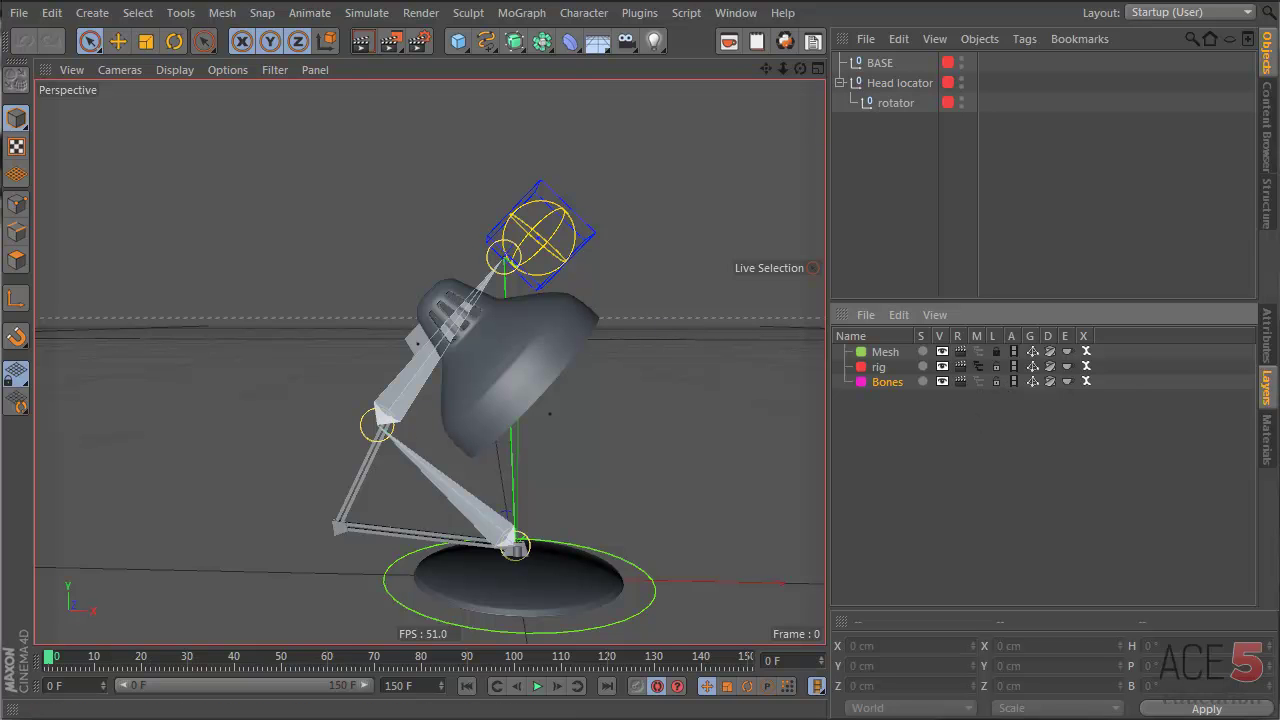
click(978, 353)
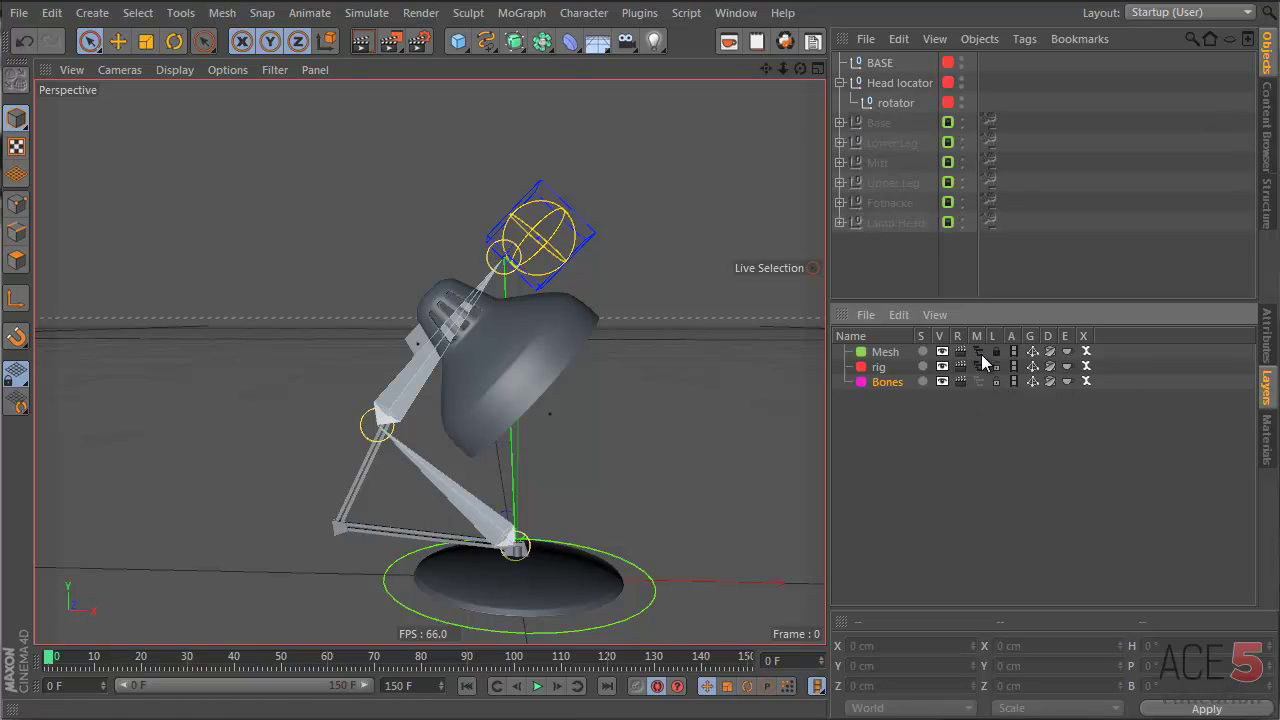
click(978, 353)
click(978, 353)
click(978, 353)
click(941, 354)
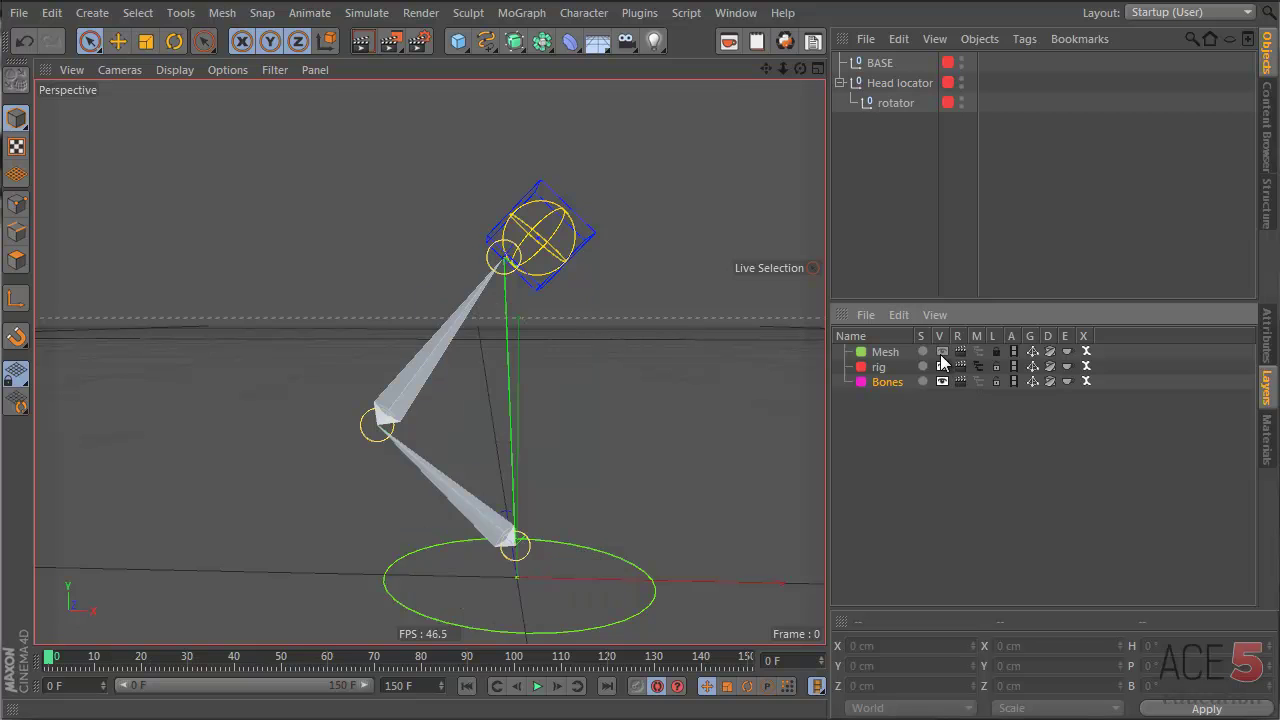
click(941, 354)
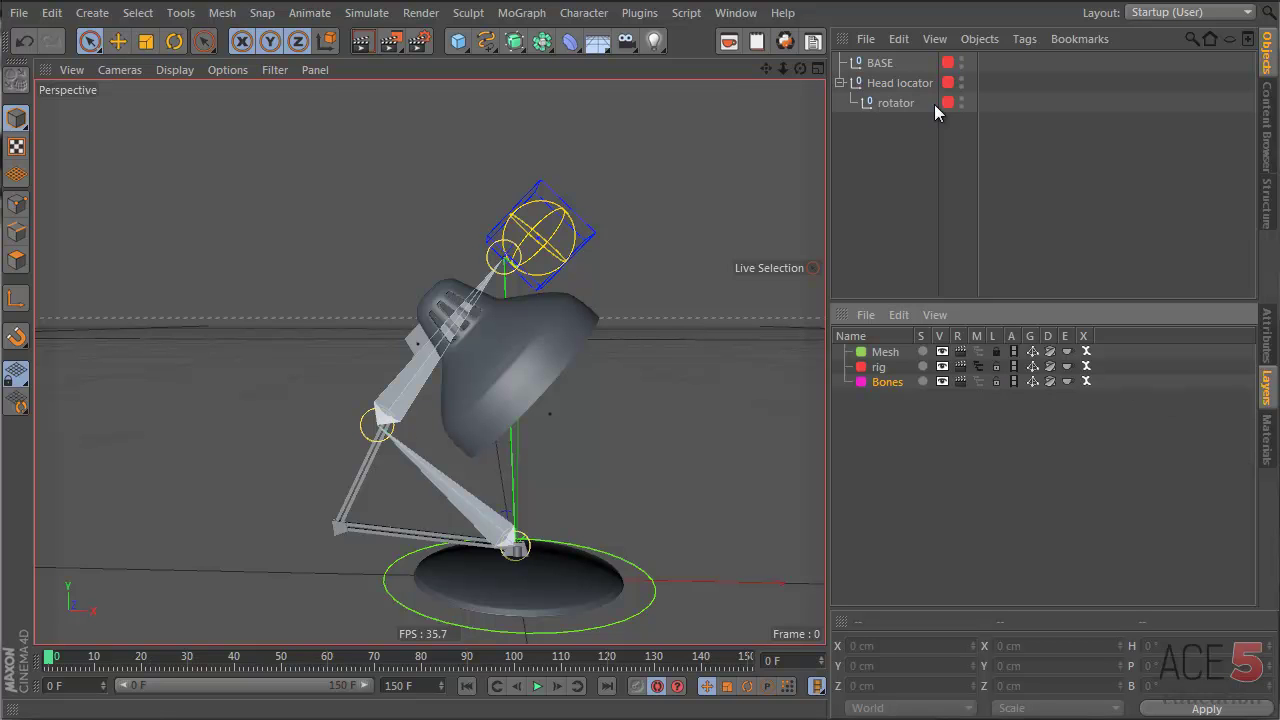
- List the Bones and Mesh layers' objects in the Object Manager and unlock the Mesh layer
click(978, 381)
click(978, 353)
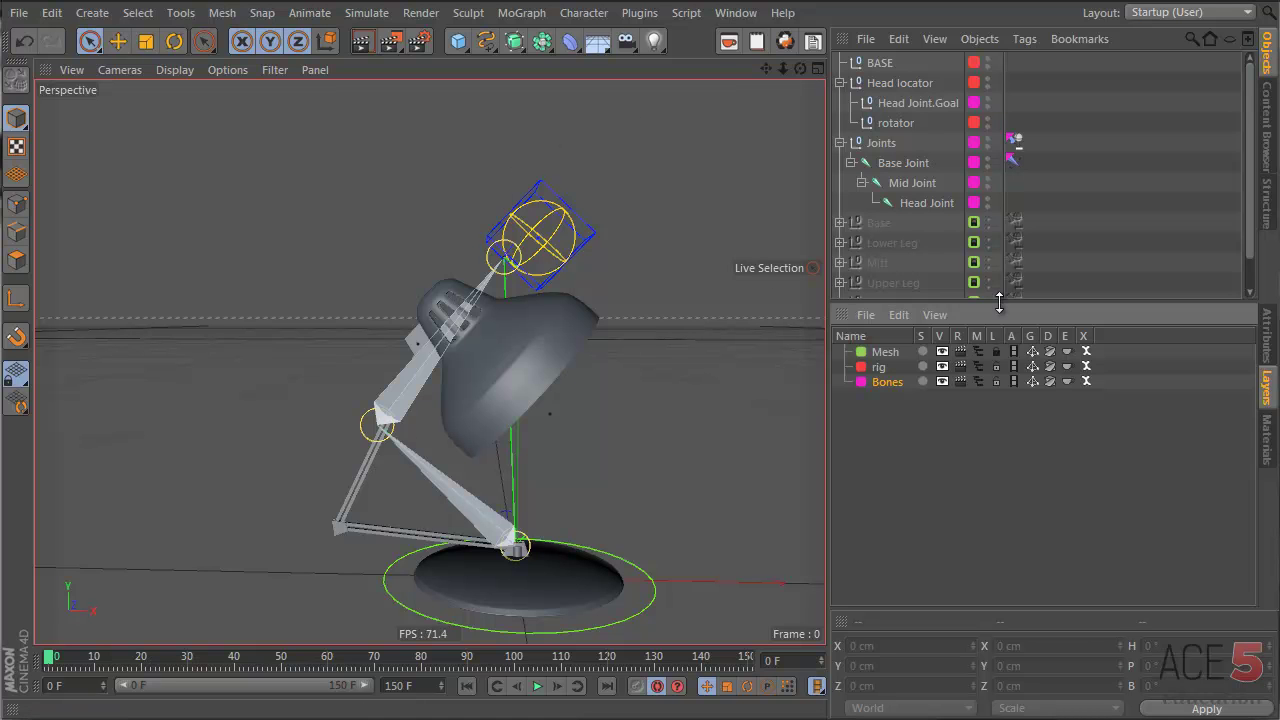
drag(1001, 303, 1009, 375)
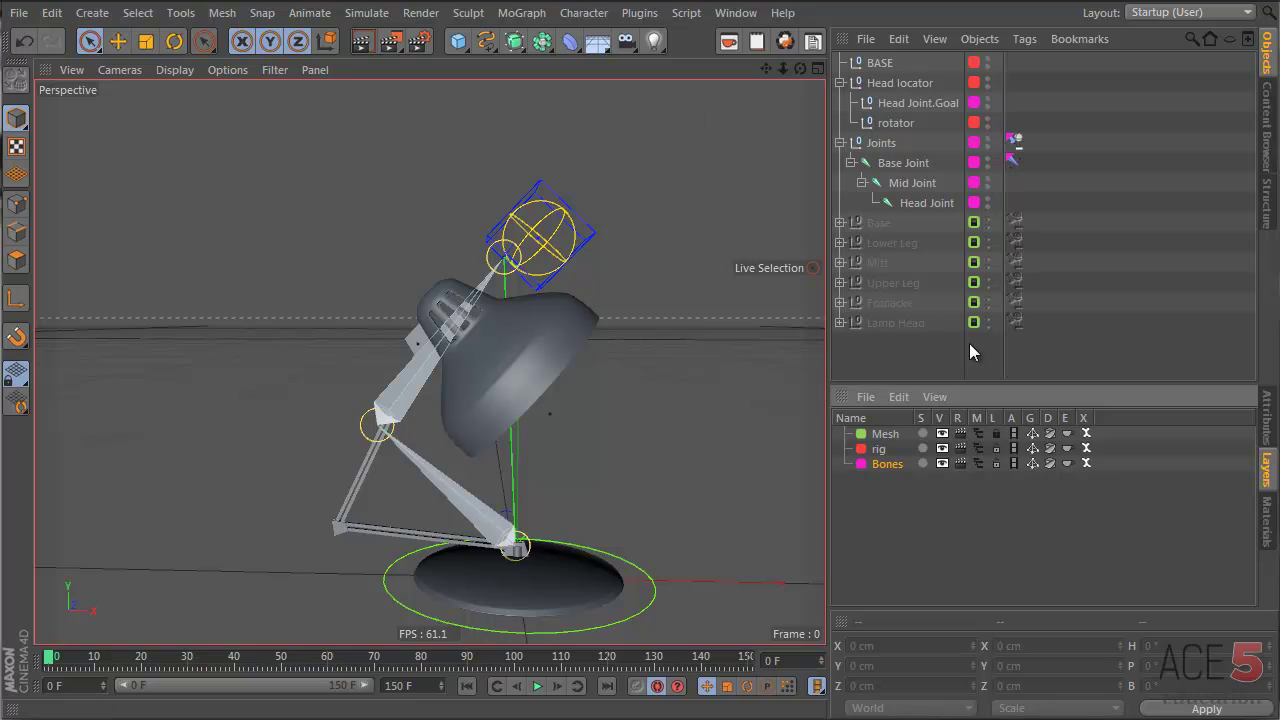
click(996, 438)
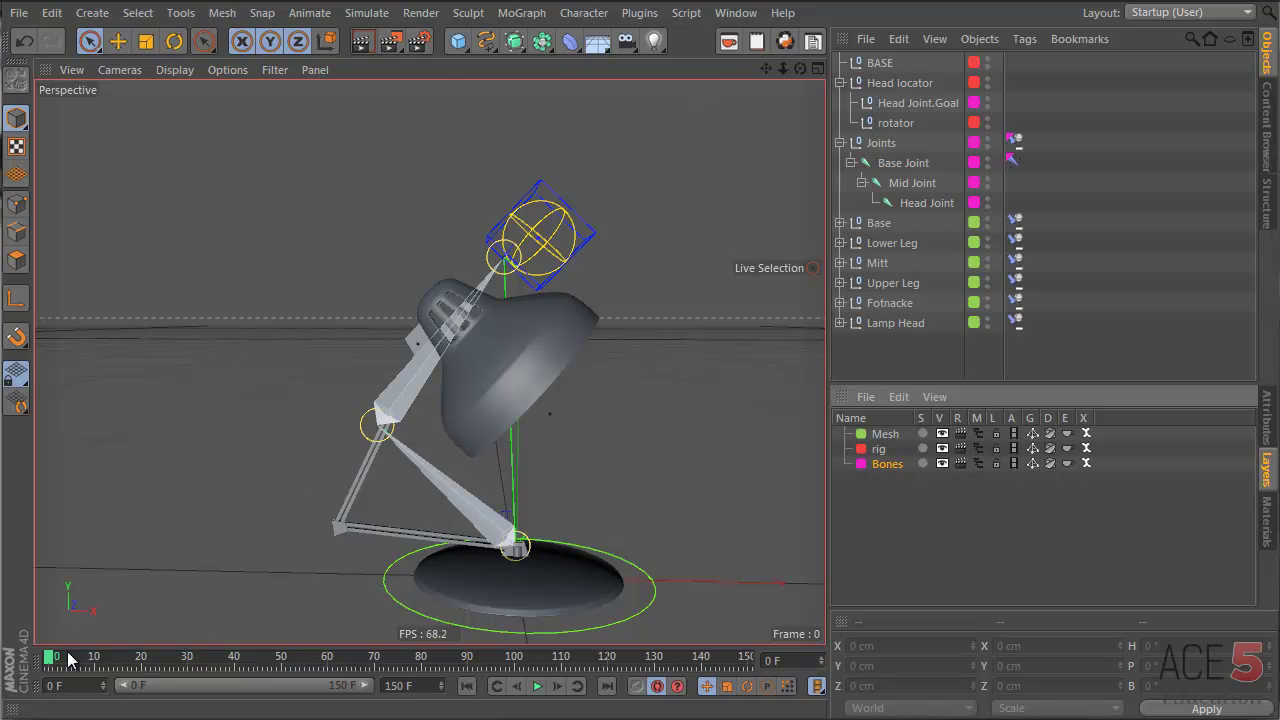
- Go to frame 8 and examine the basic properties of the Mitt null's Constraint tag
mouse_move(88, 660)
mouse_down()
mouse_move(166, 660)
mouse_move(101, 678)
mouse_move(128, 660)
mouse_move(66, 660)
mouse_move(99, 660)
mouse_move(86, 660)
mouse_up()
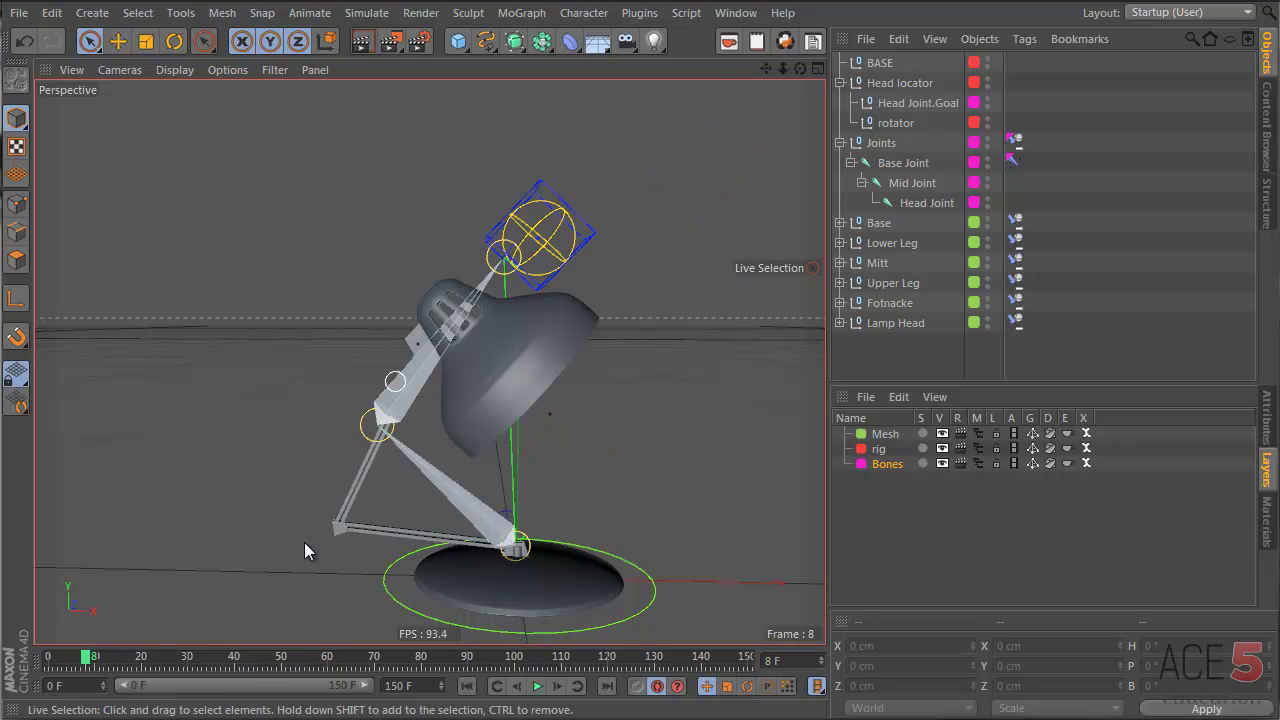
click(1017, 219)
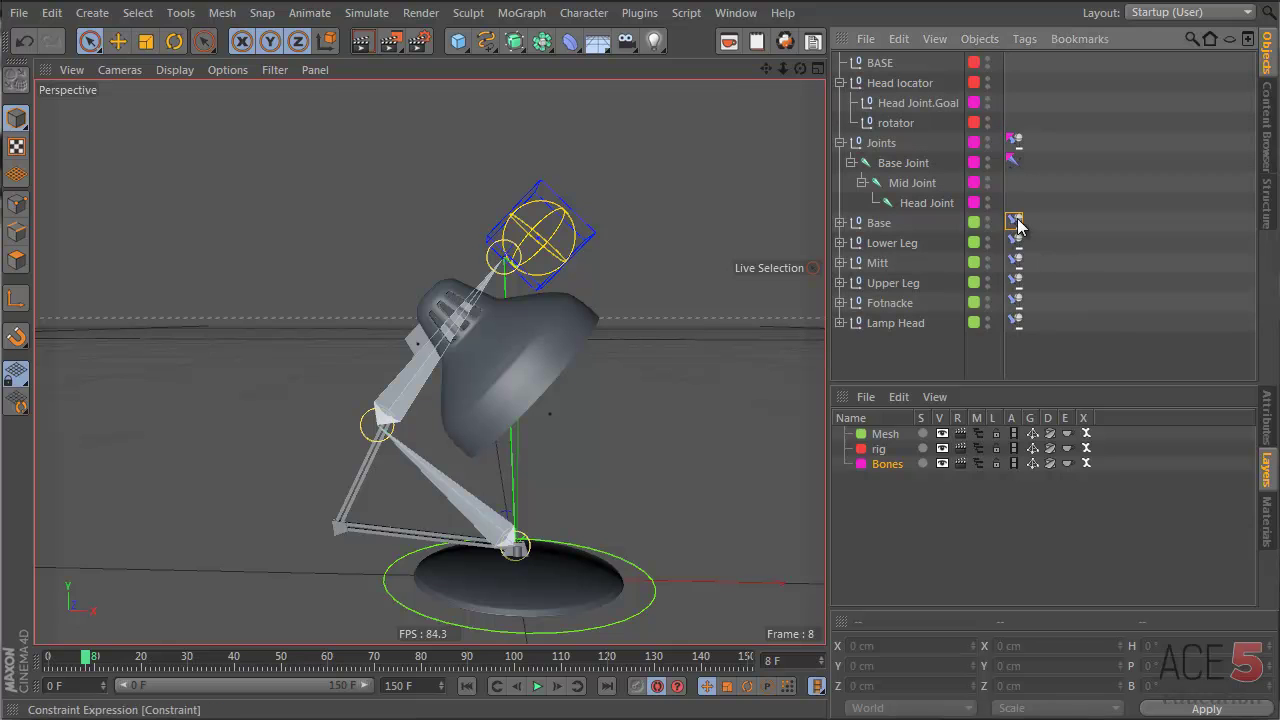
click(1266, 418)
drag(1036, 384, 1036, 280)
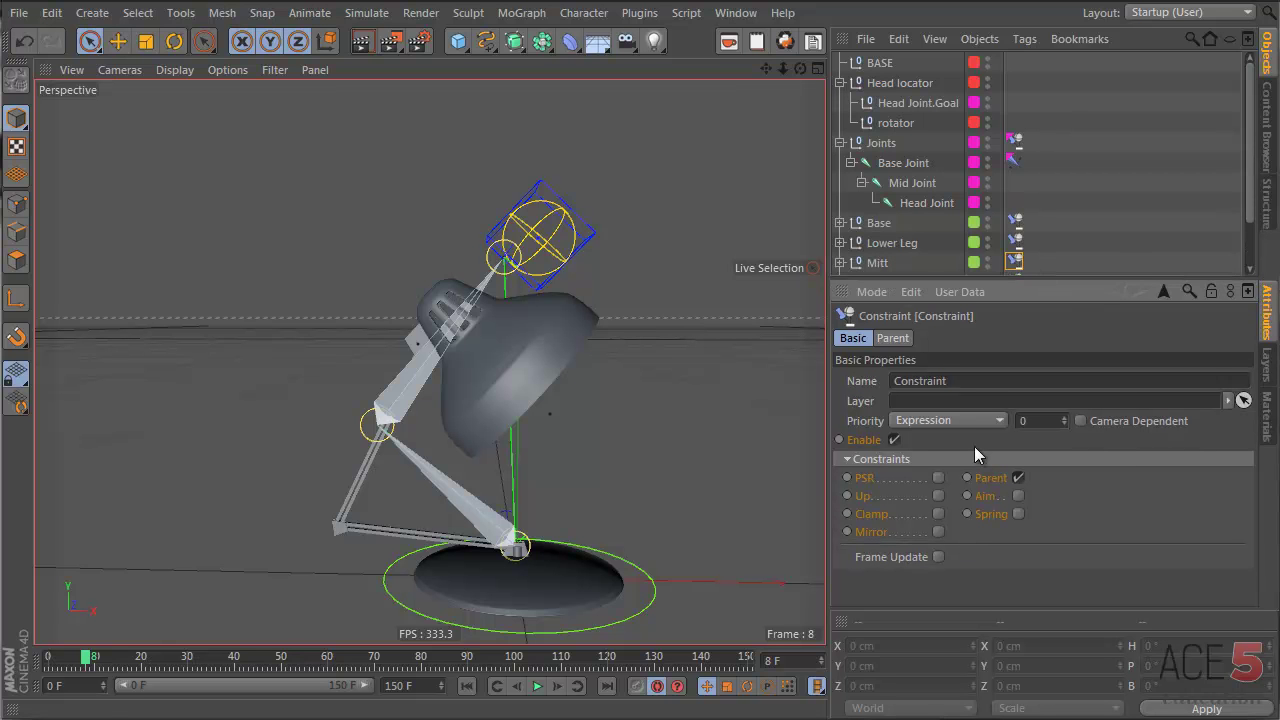
drag(1077, 277, 1056, 247)
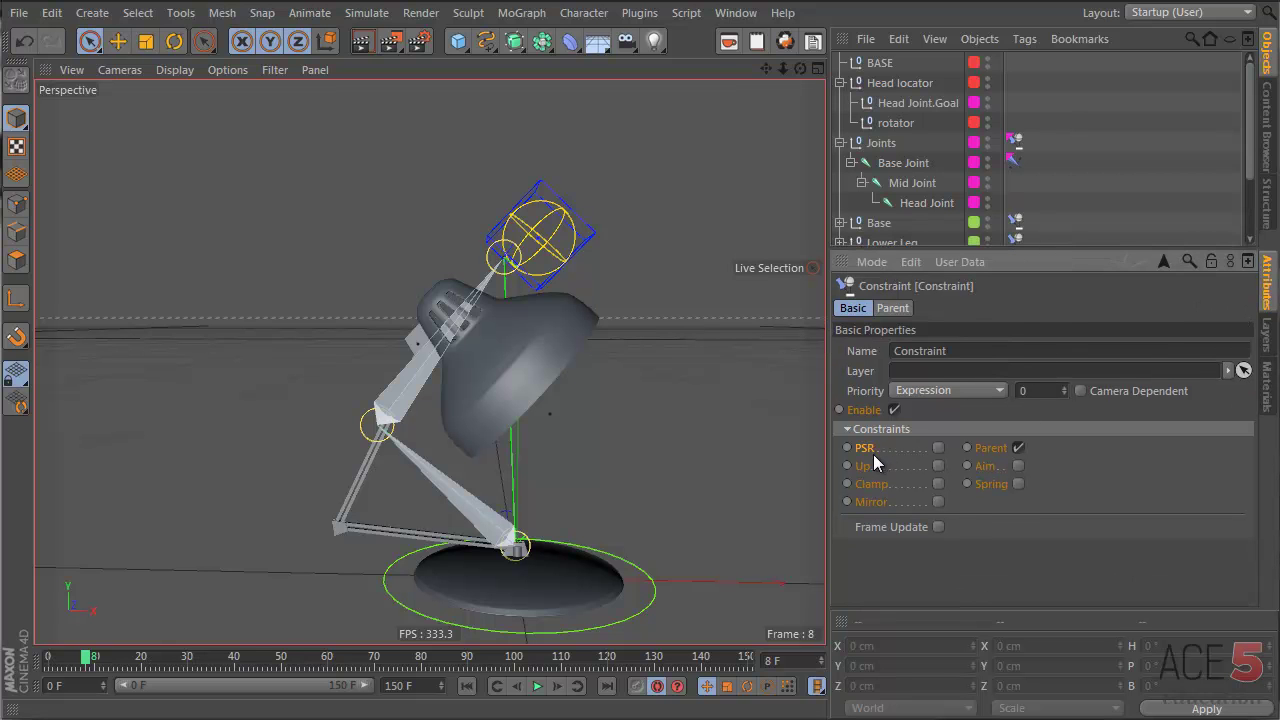
- Delete the Constraint tags from all six lamp mesh nulls, from Base down to Lamp Head
drag(1051, 247, 1038, 375)
drag(1045, 210, 1007, 331)
key(Delete)
- Move the Lamp Head in the Front view onto the head joint, at about X 71.4 cm, Y 477.1 cm
click(882, 323)
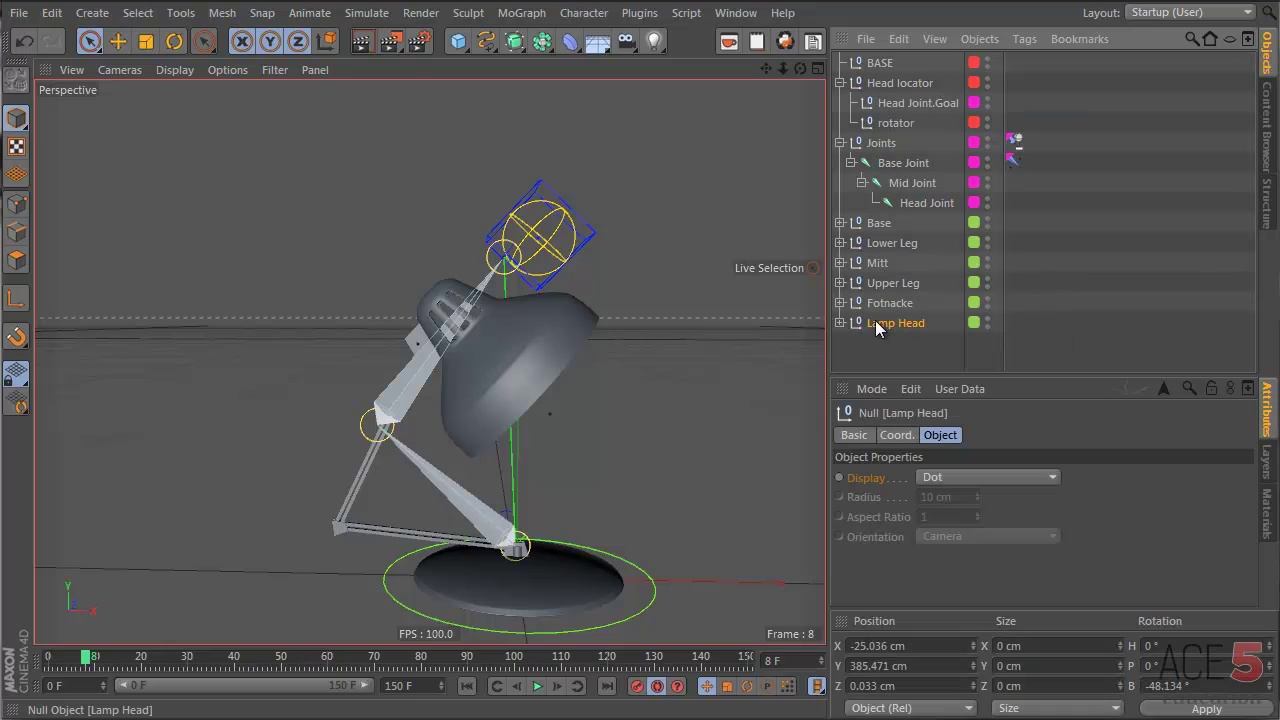
middle_click(391, 243)
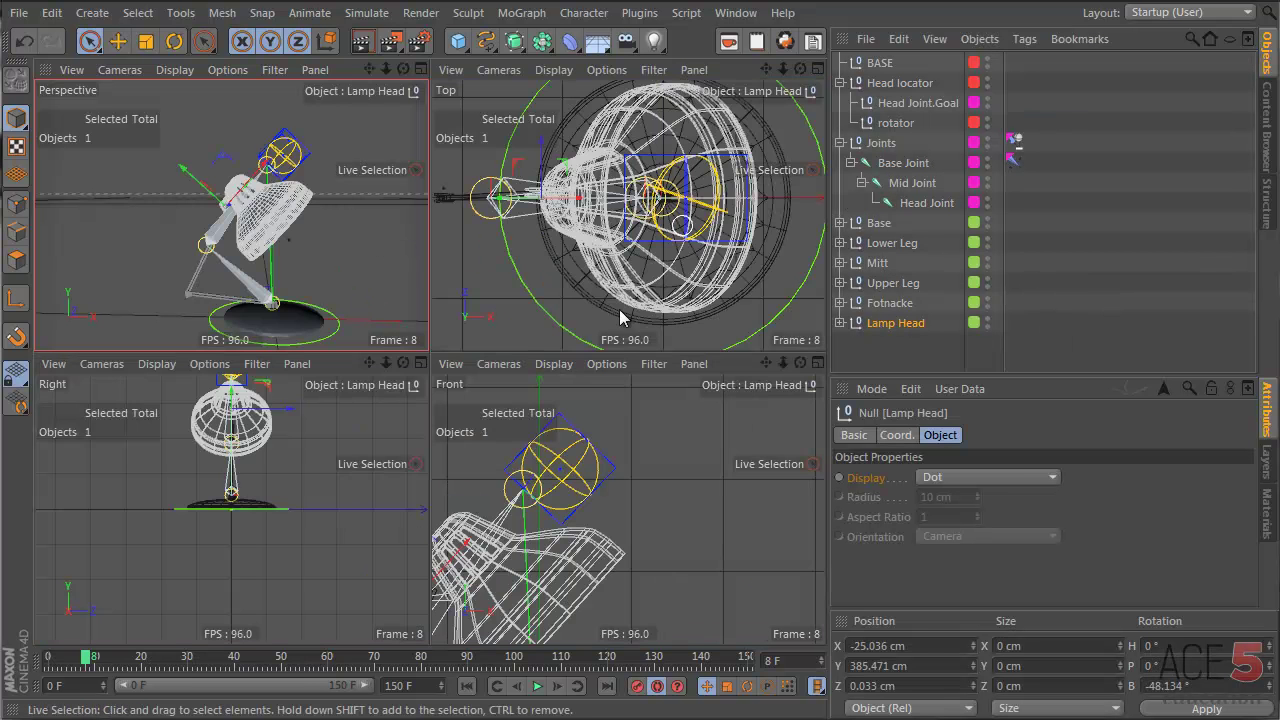
middle_click(580, 512)
scroll(443, 331, down, 5)
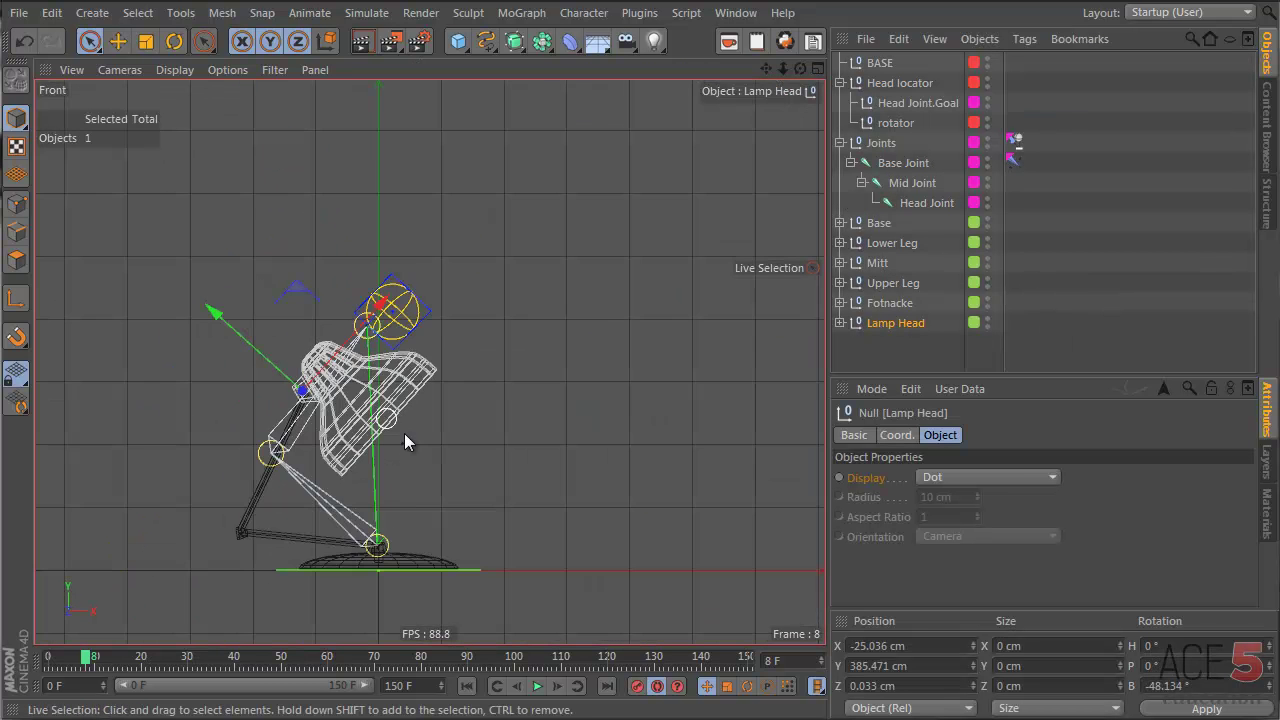
scroll(415, 370, up, 3)
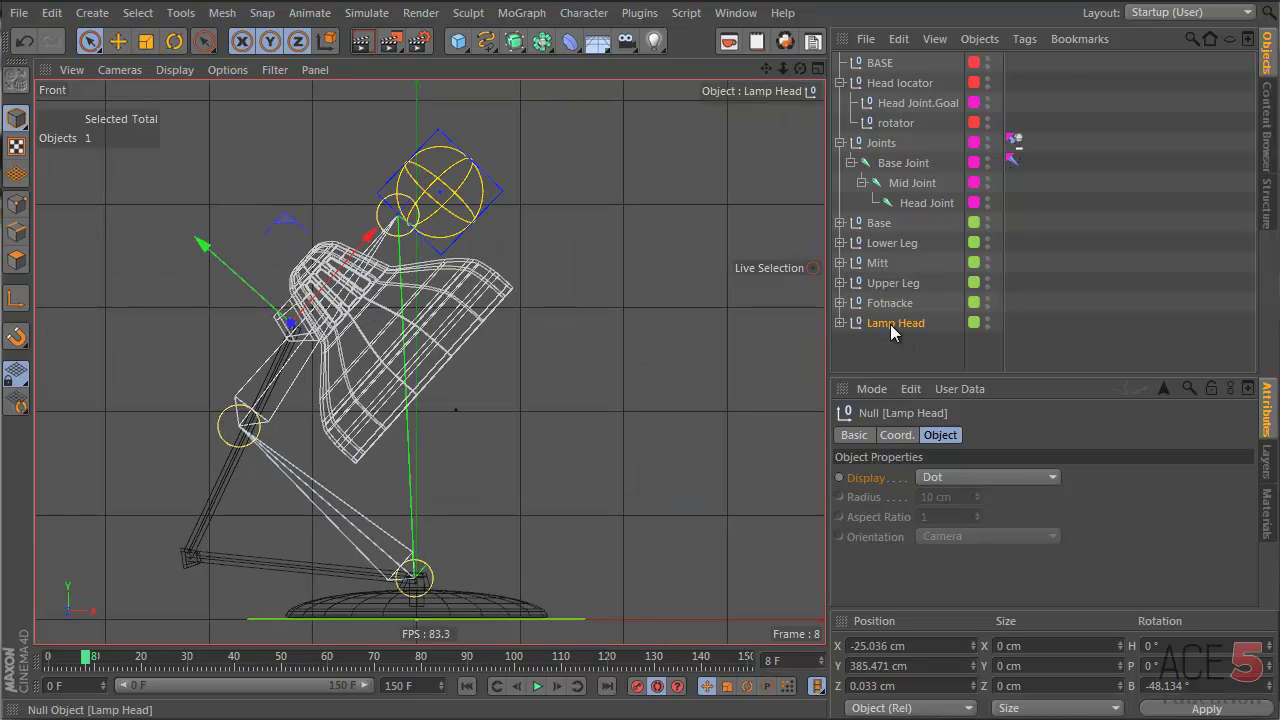
key(e)
drag(445, 421, 544, 327)
alt+right_drag(427, 197, 462, 217)
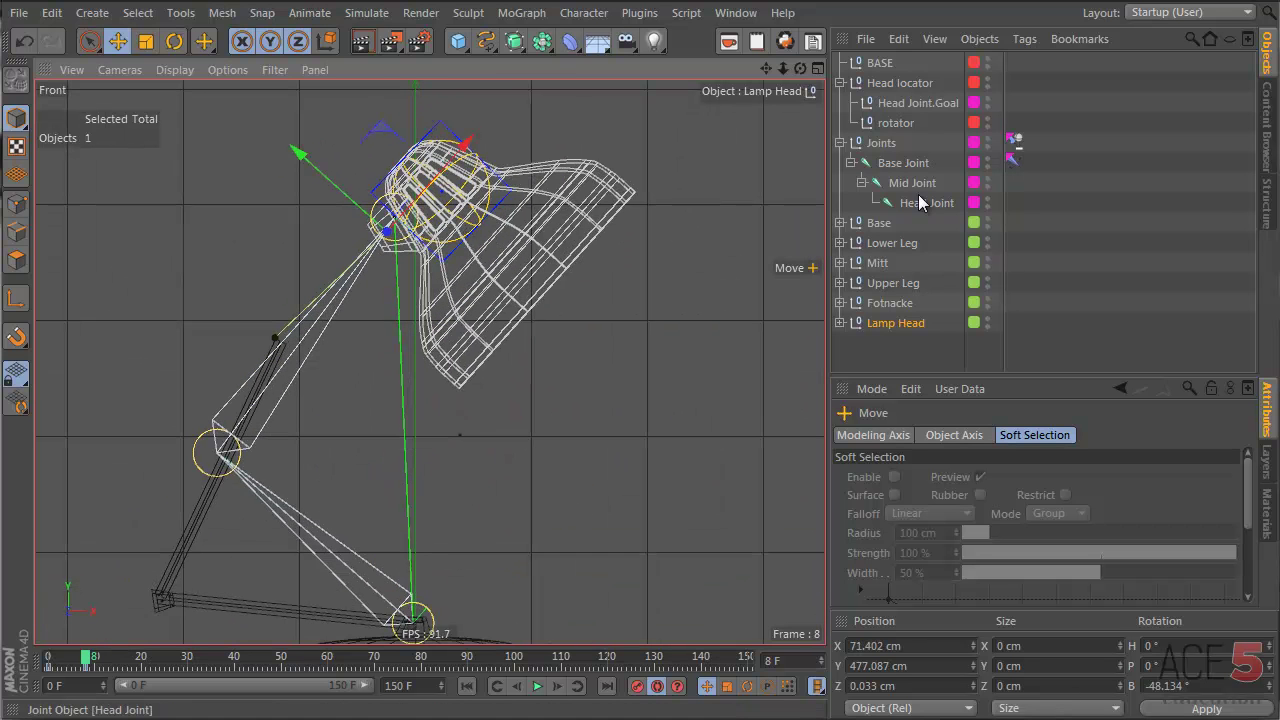
click(890, 304)
key(r)
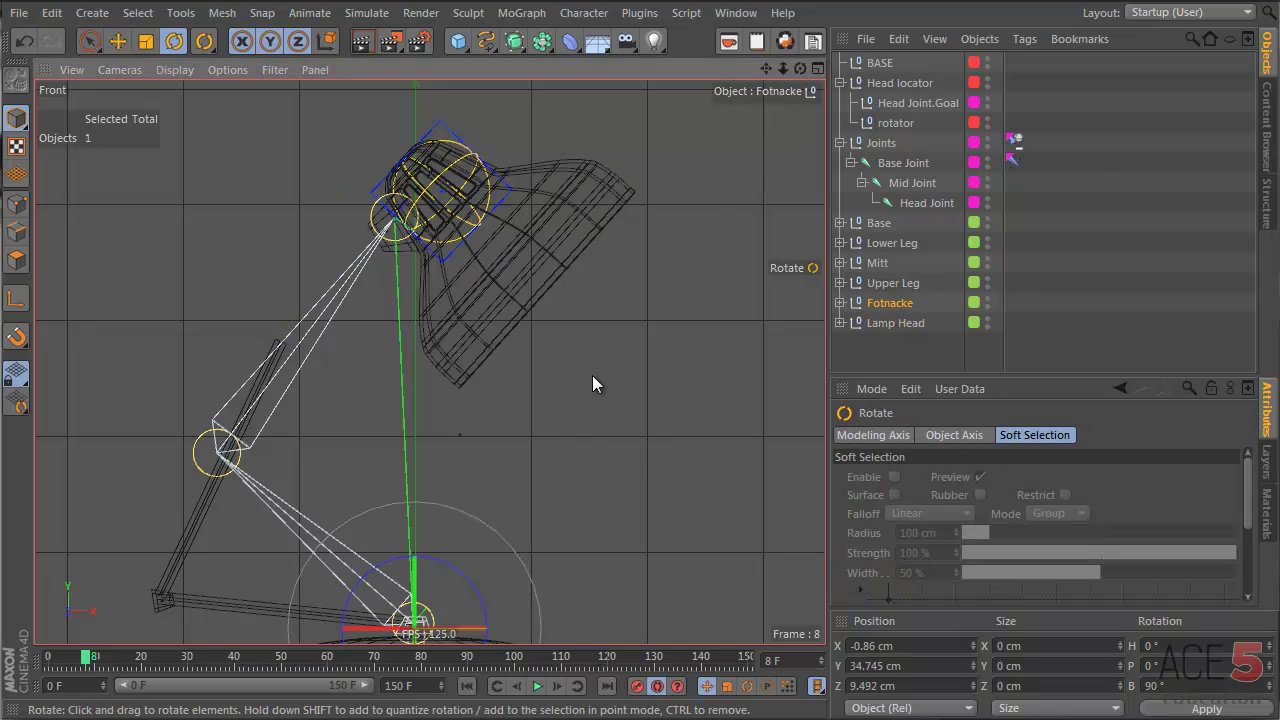
drag(592, 375, 656, 475)
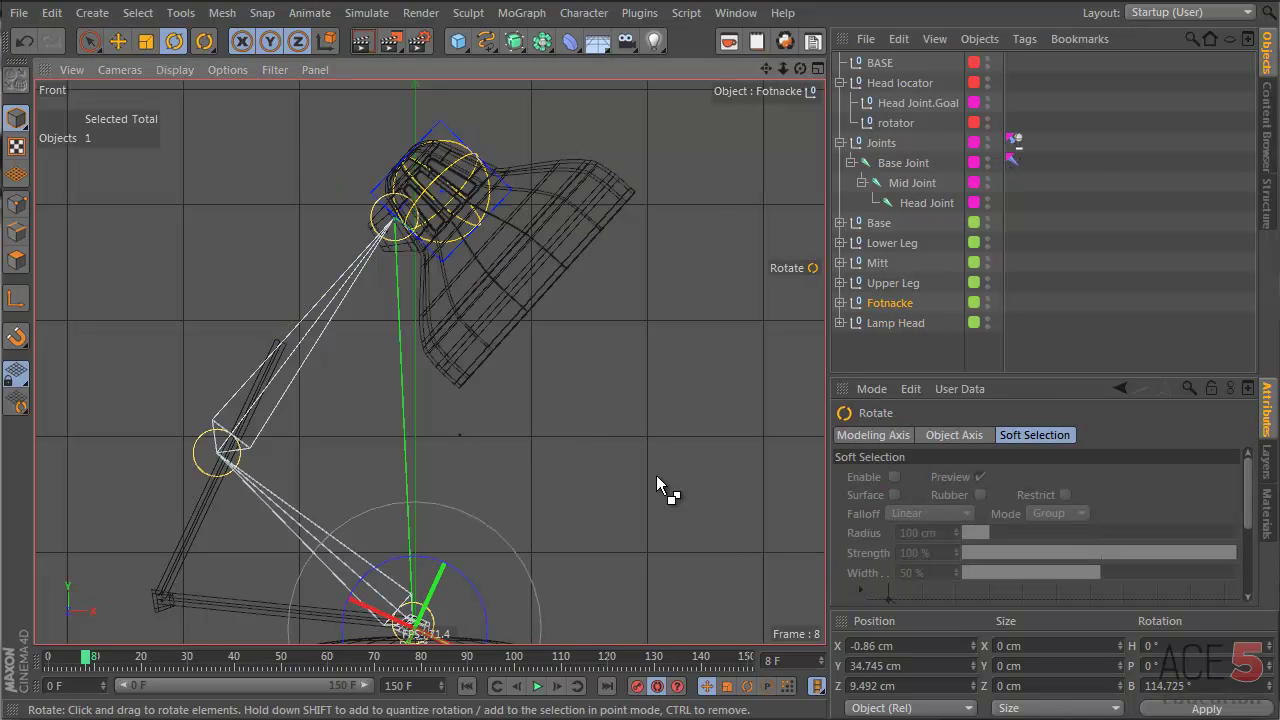
- Rotate the Lower Leg to a bank of about -11.6° so it lines up with the lower bone
click(893, 283)
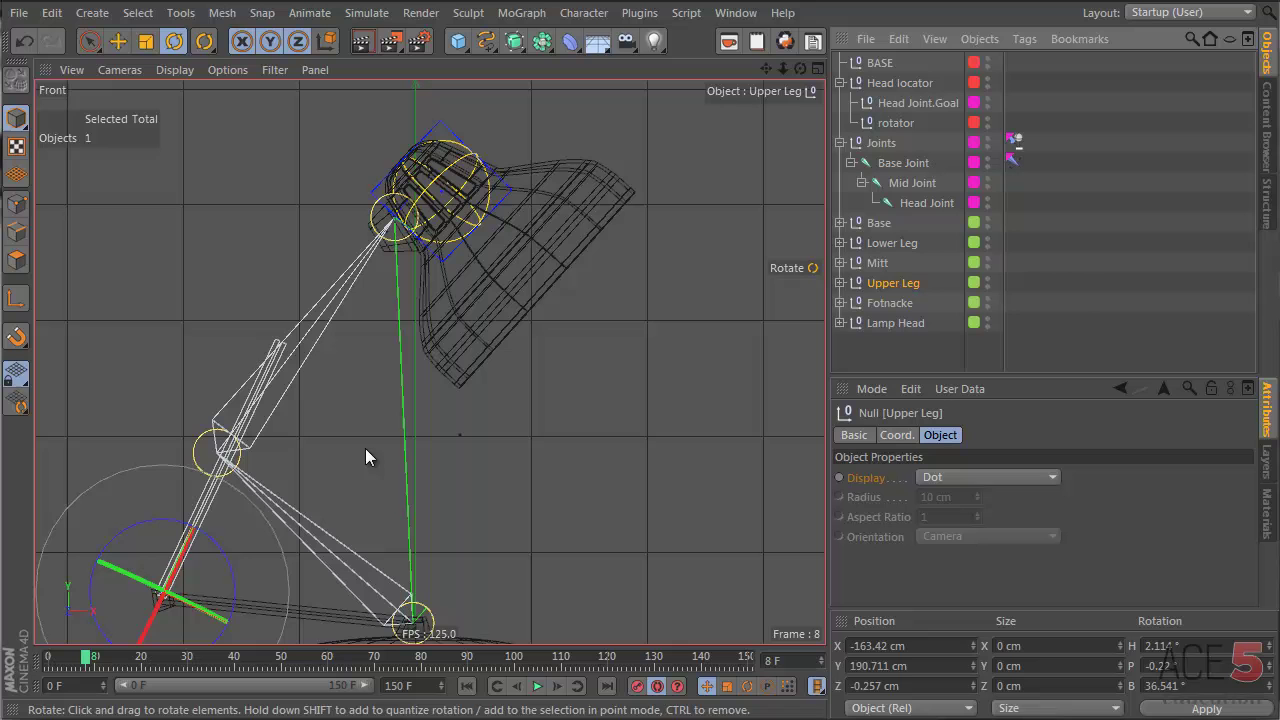
double_click(878, 262)
click(885, 237)
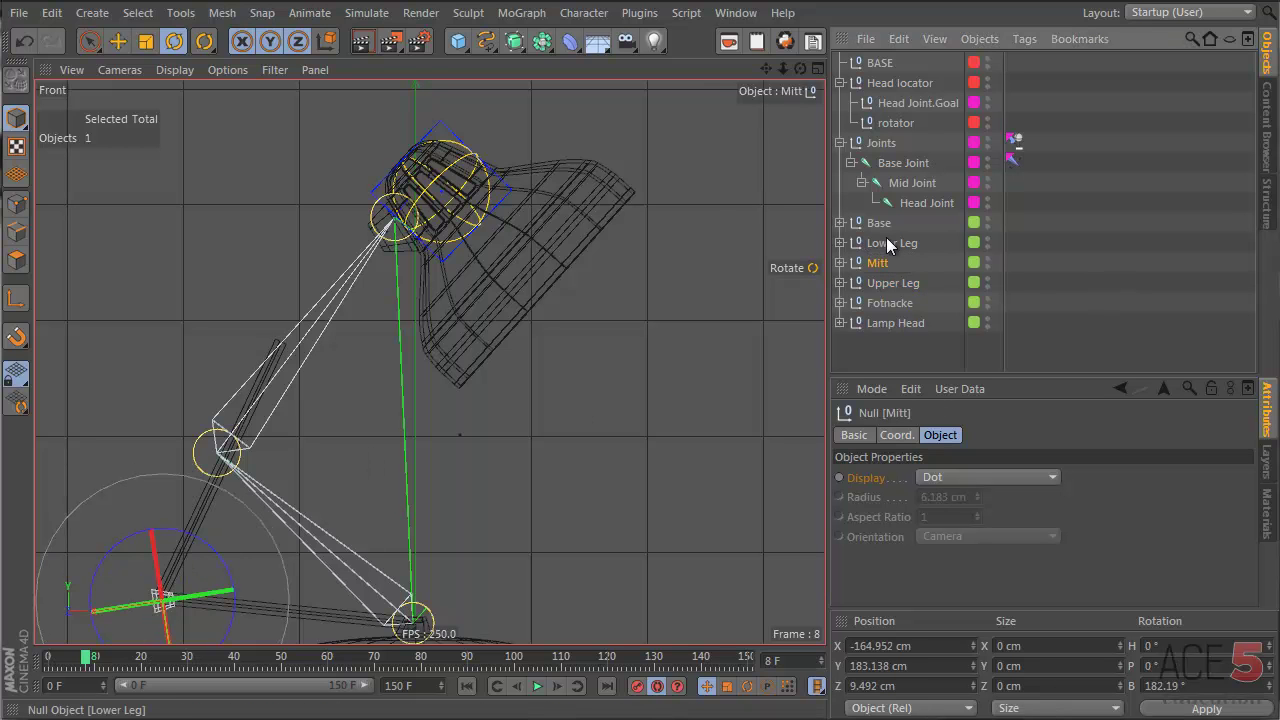
click(886, 238)
drag(567, 407, 661, 527)
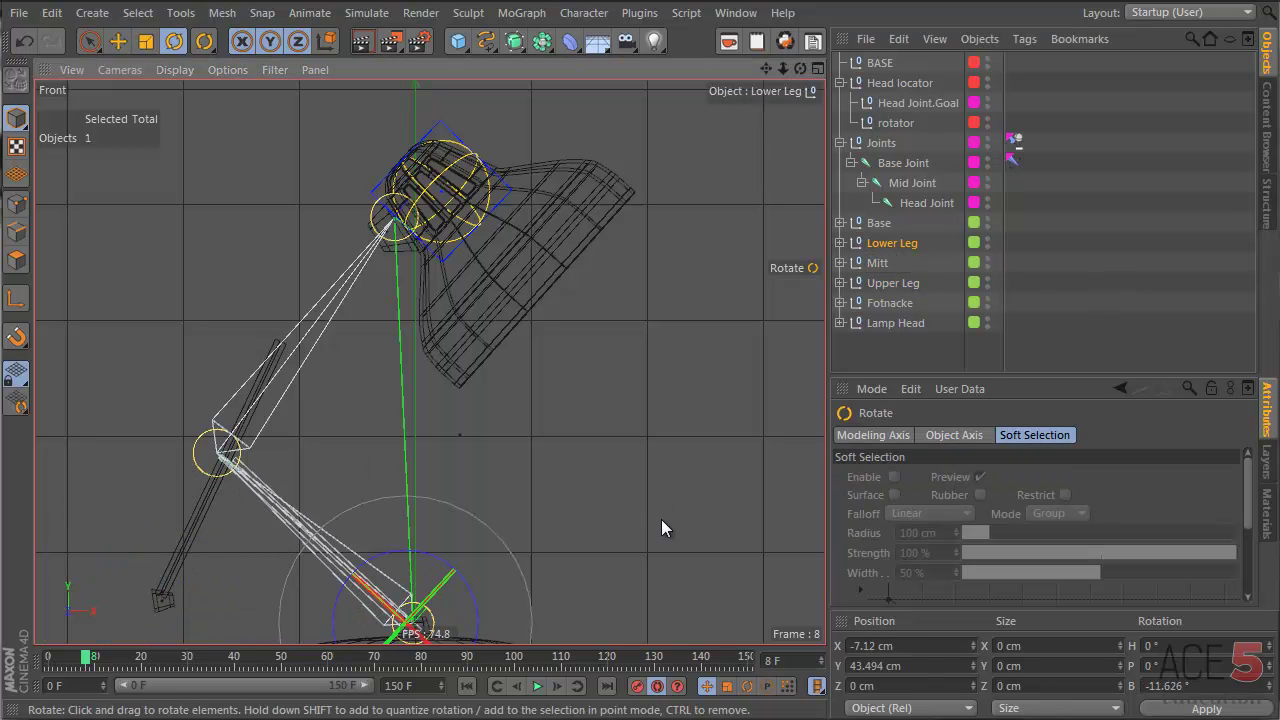
click(880, 262)
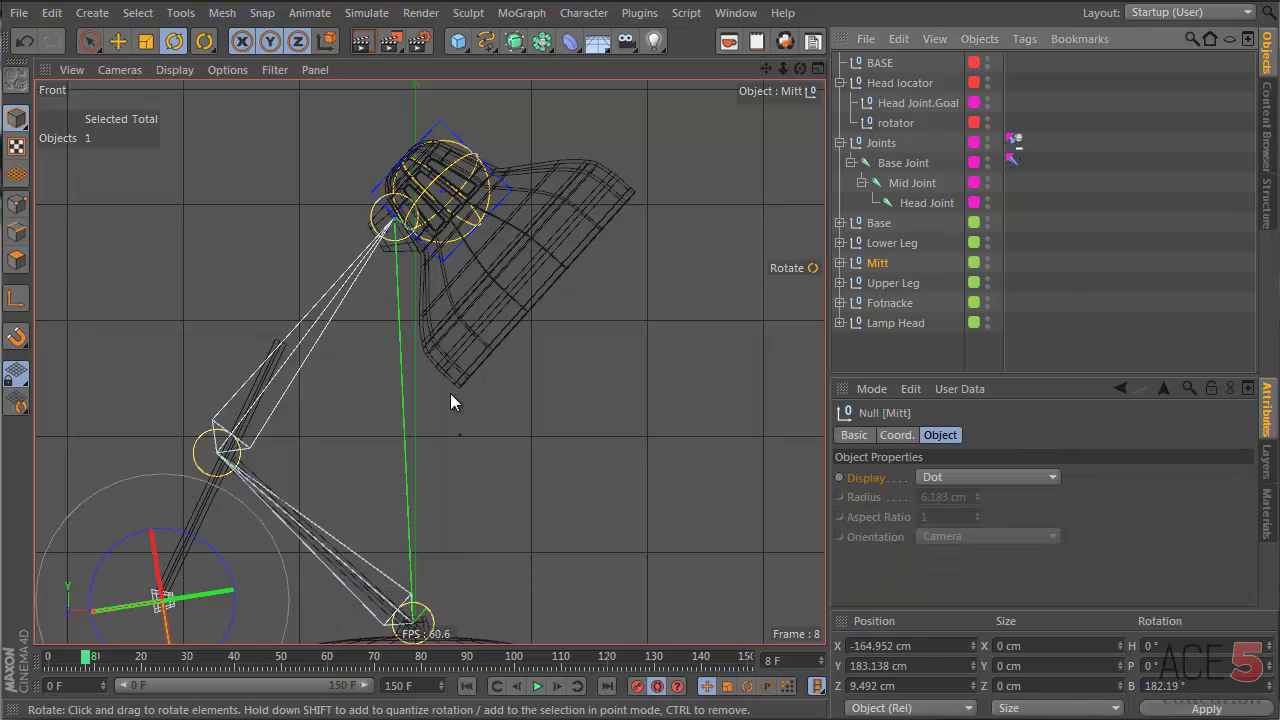
click(891, 245)
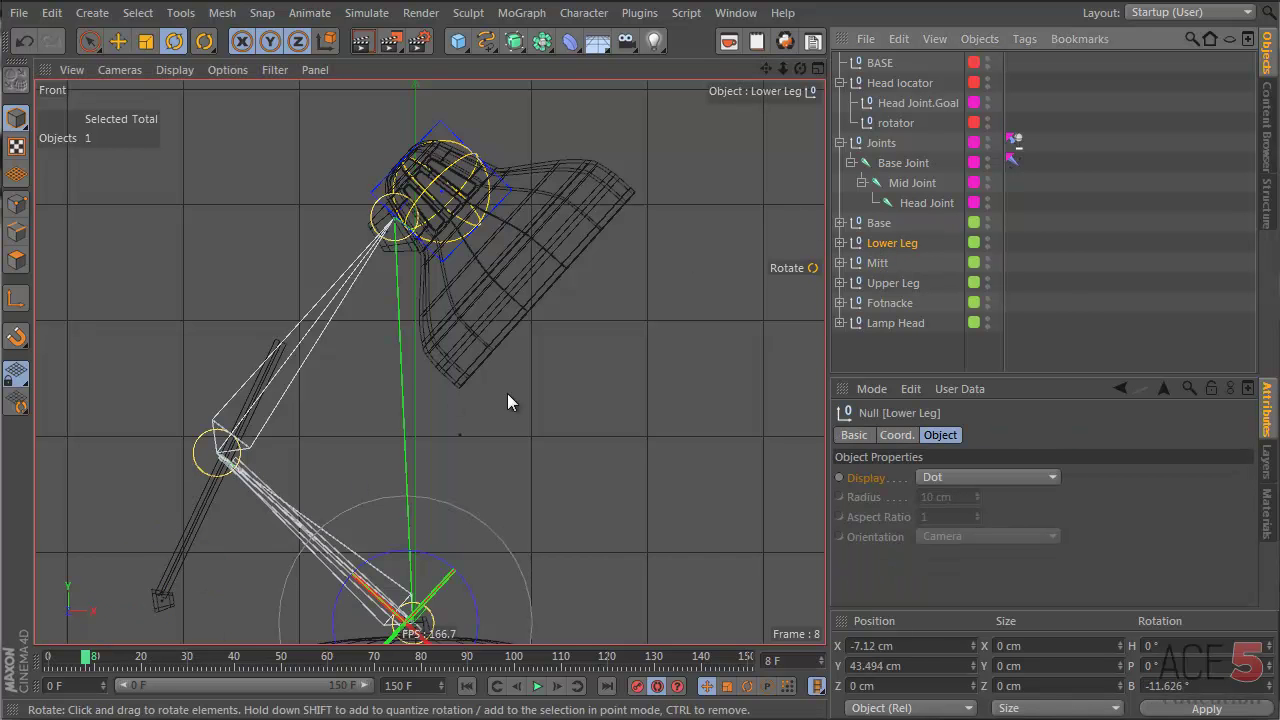
key(e)
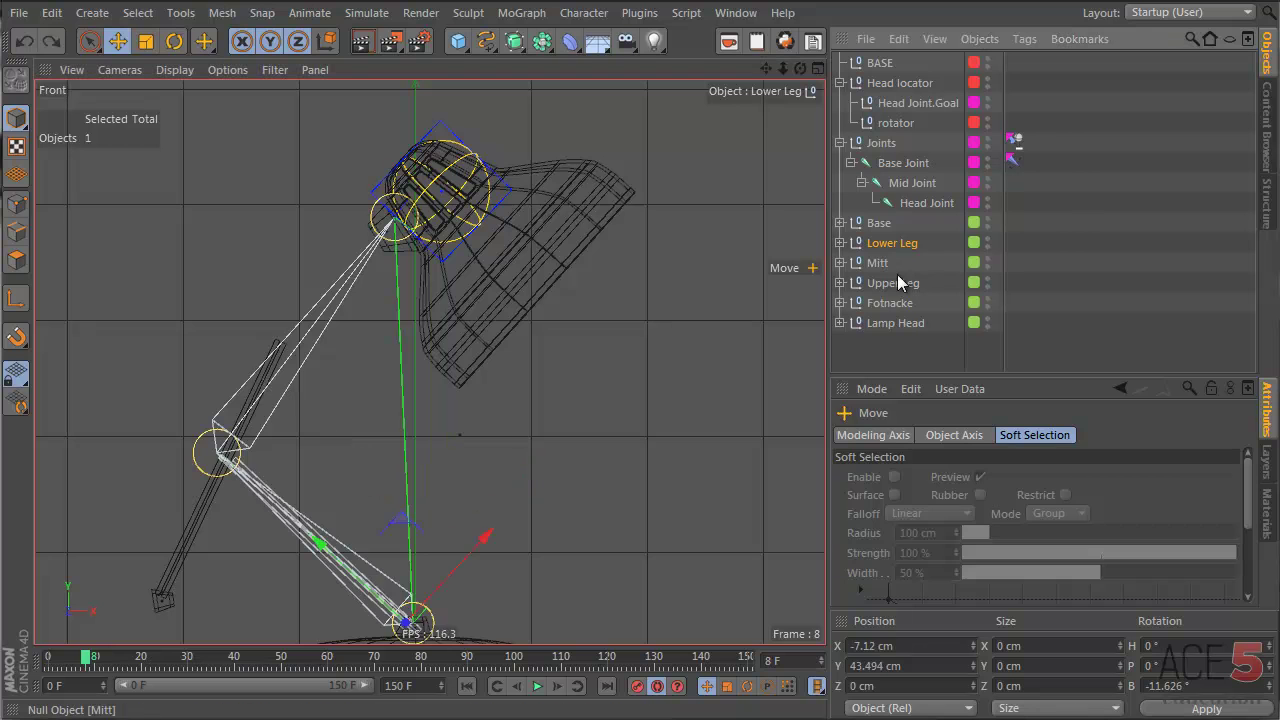
click(895, 284)
click(892, 304)
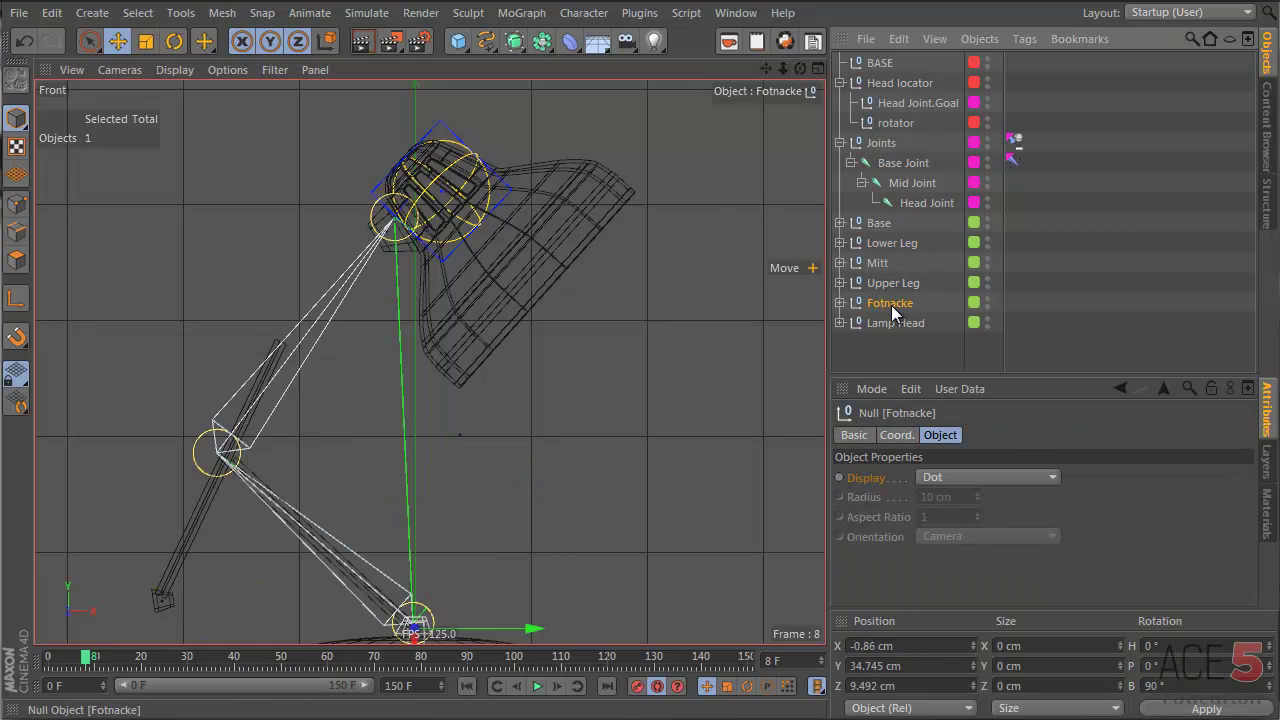
- Move the Upper Leg to the middle joint and rotate it to a bank of about 49.4° along the upper bone
click(895, 284)
drag(397, 378, 424, 291)
key(r)
drag(645, 191, 681, 290)
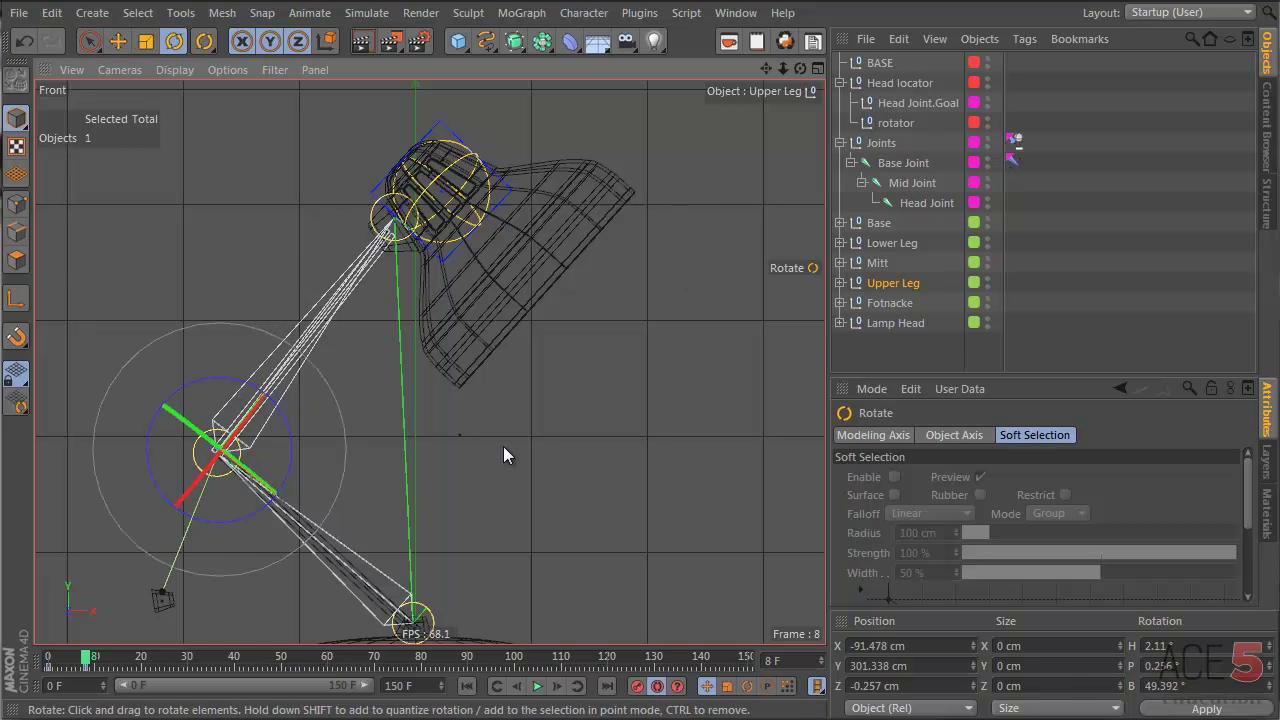
key(e)
drag(478, 478, 480, 468)
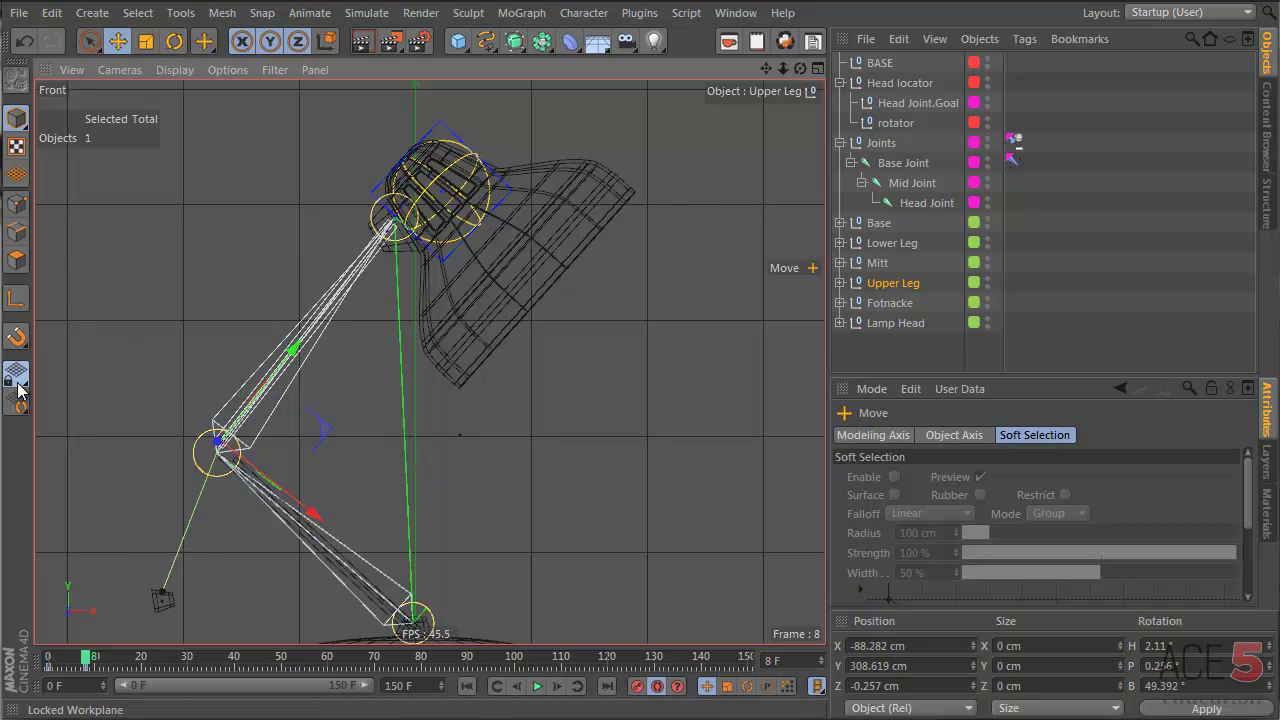
- Enable snapping with Axis Snap and snap the Upper Leg onto the middle joint at about X -94 cm, Y 299.2 cm
drag(16, 337, 60, 305)
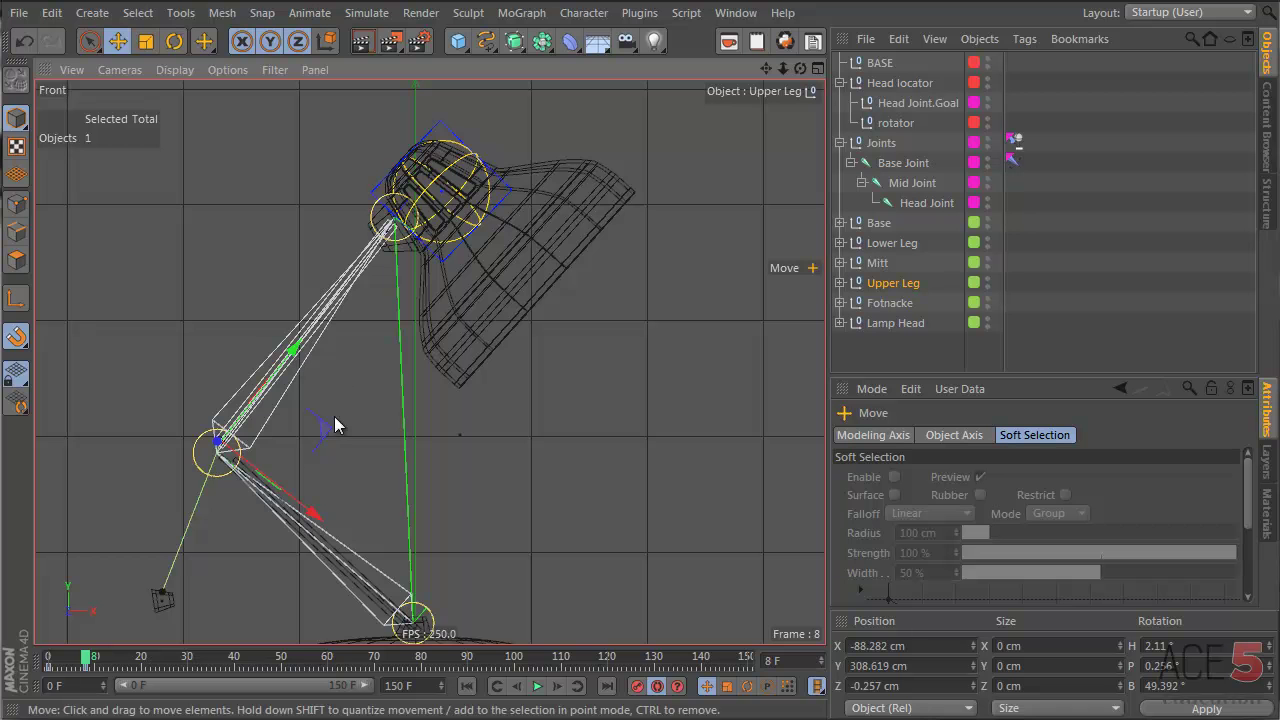
drag(295, 363, 221, 455)
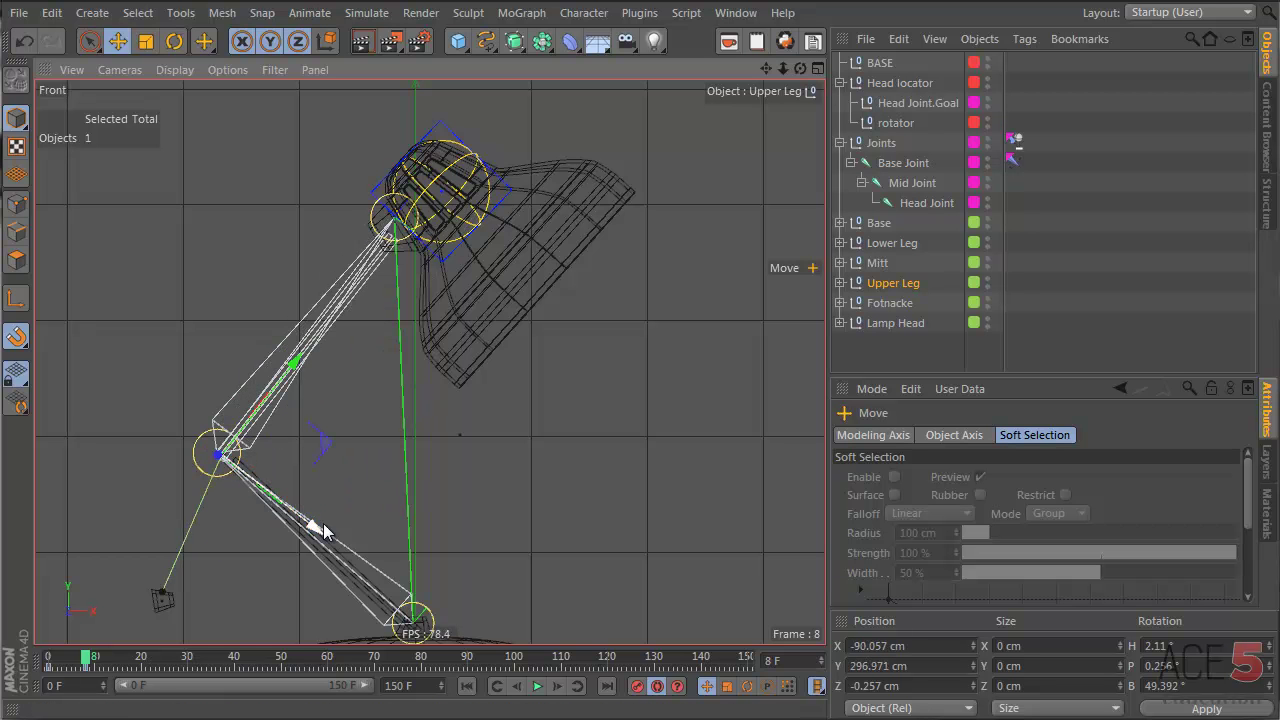
alt+right_drag(225, 449, 460, 400)
drag(435, 456, 266, 428)
key(p)
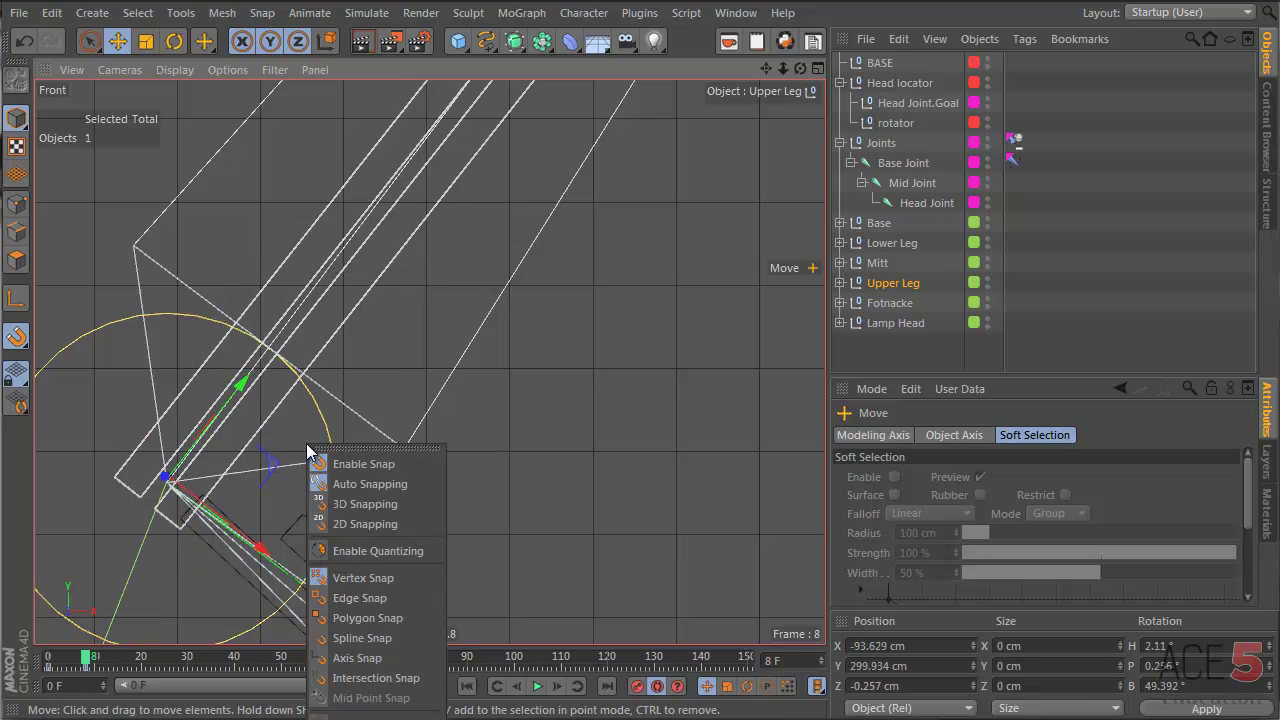
click(375, 655)
drag(441, 514, 167, 483)
scroll(542, 434, down, 7)
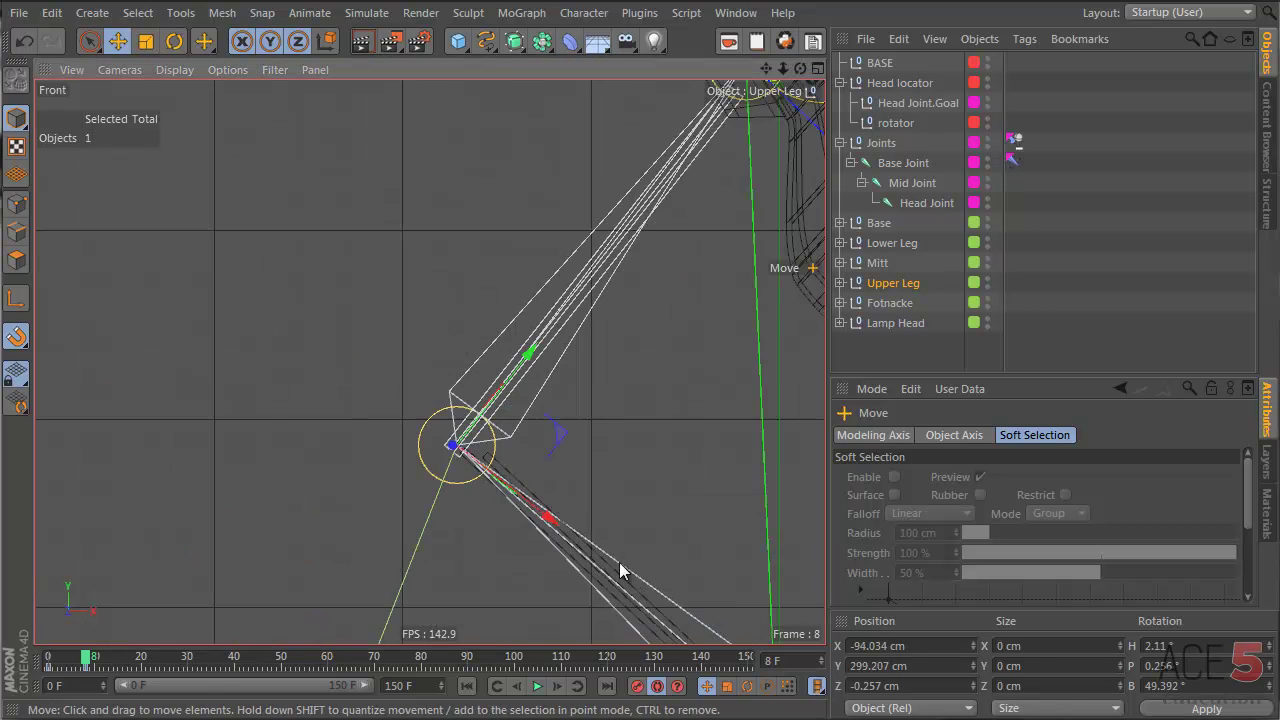
- Snap the Mitt null onto the middle joint between the two legs, at about X -94 cm, Y 299.2 cm
alt+middle_drag(580, 580, 461, 367)
click(877, 263)
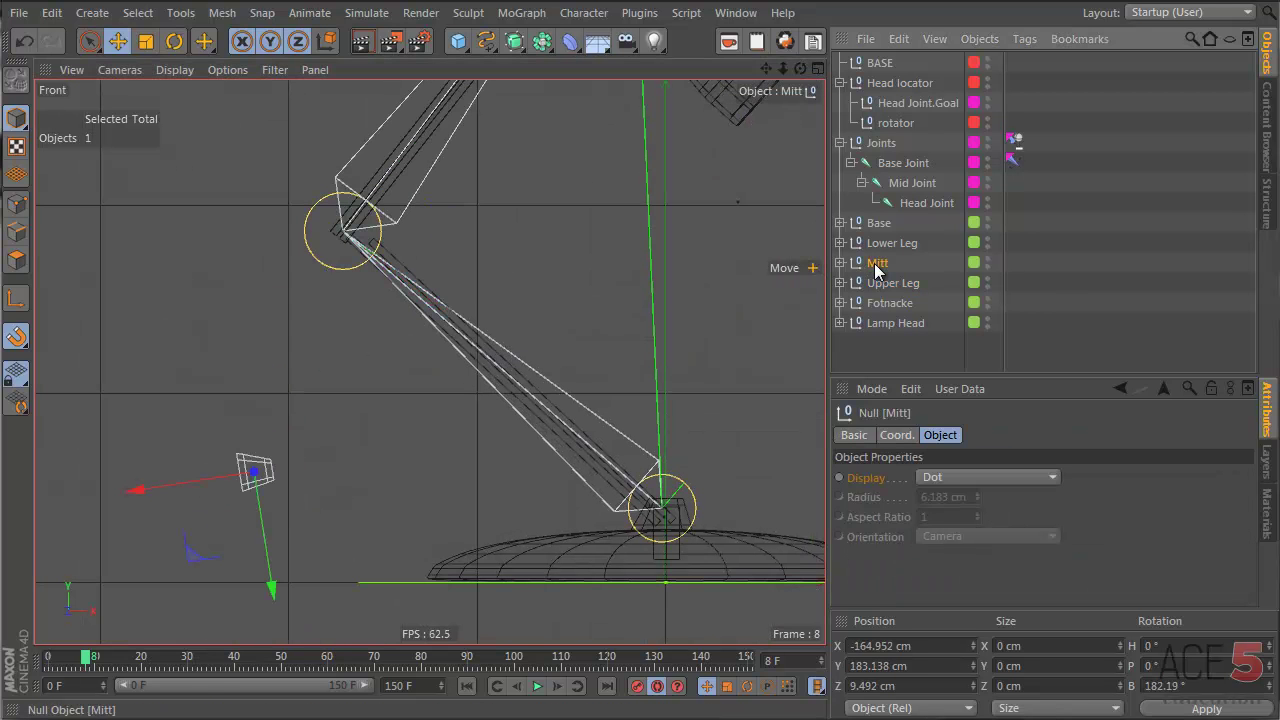
drag(334, 523, 347, 226)
alt+right_drag(357, 185, 384, 302)
alt+middle_drag(546, 288, 364, 532)
- Examine the middle joint in the perspective view and inspect the Lamp Head group's mesh from several angles
middle_click(364, 528)
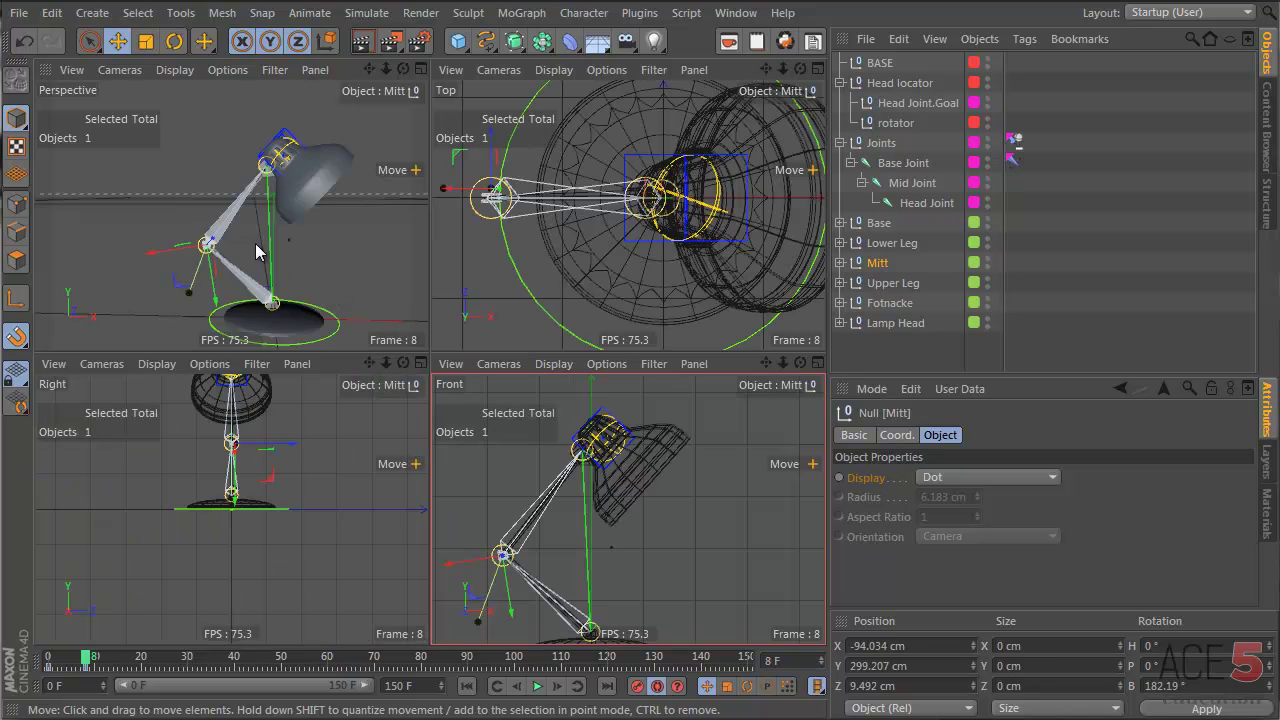
alt+drag(255, 243, 228, 262)
alt+right_drag(228, 262, 292, 256)
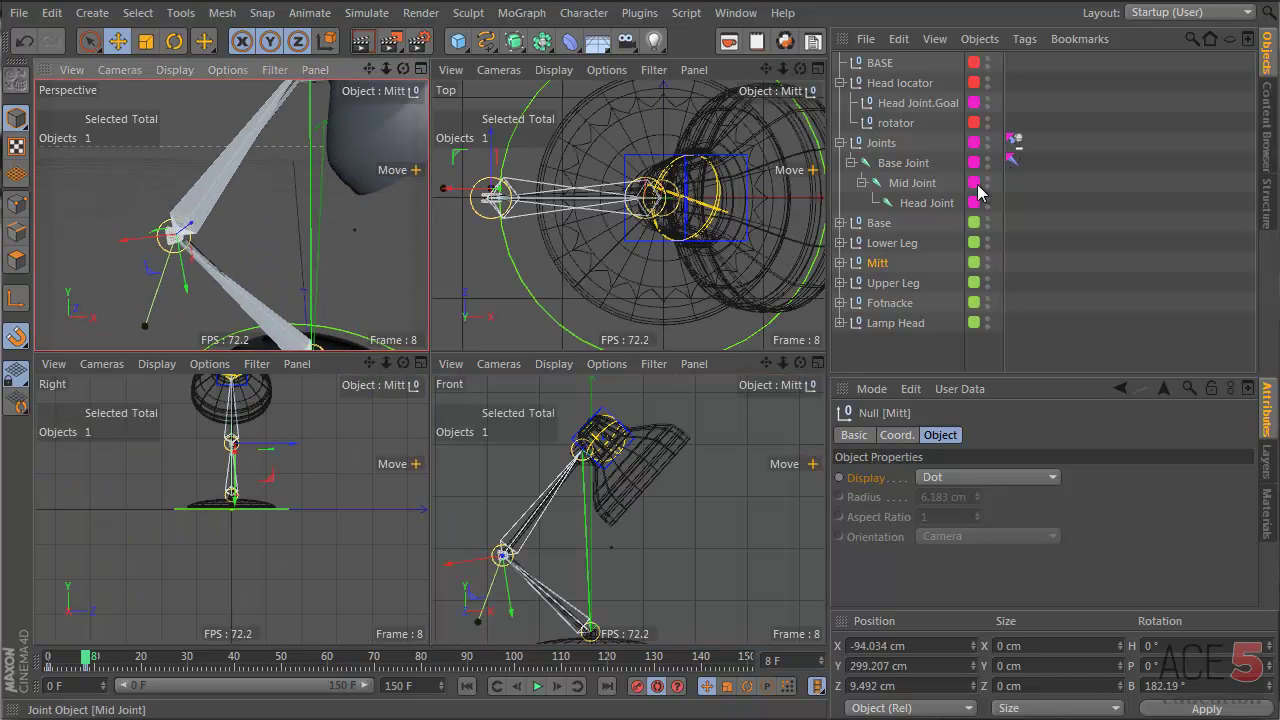
click(892, 329)
click(893, 328)
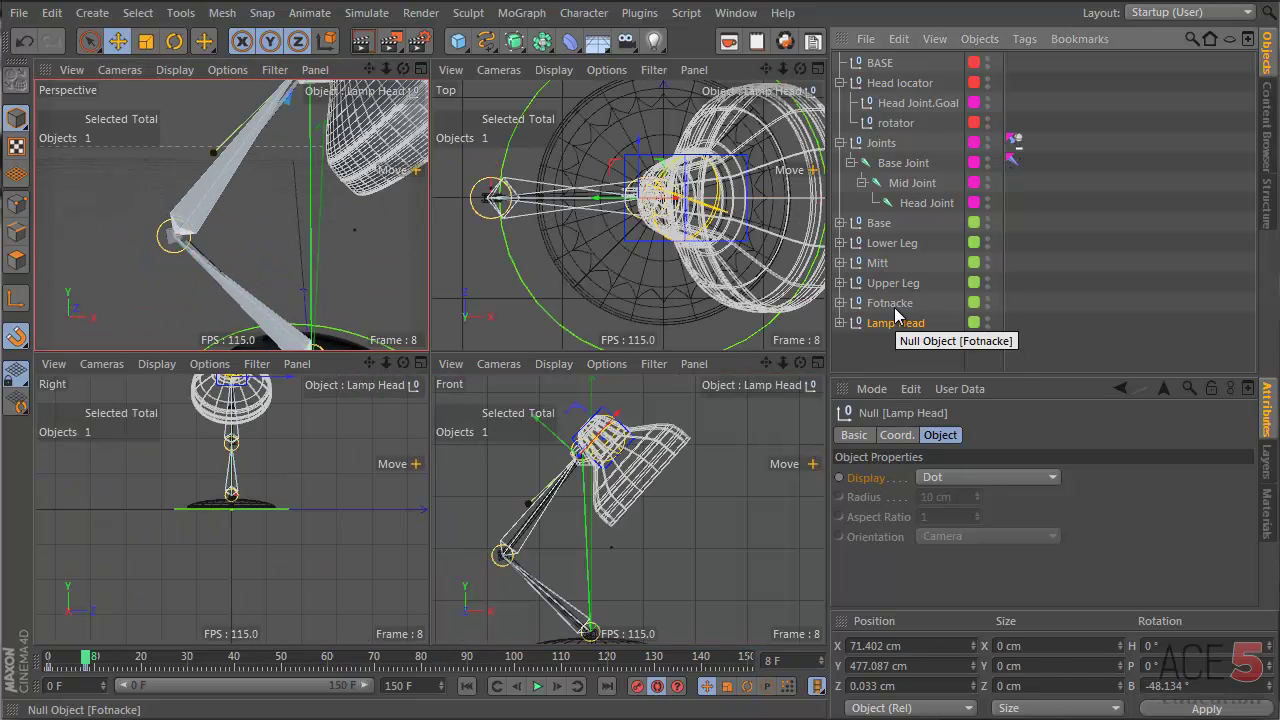
key(o)
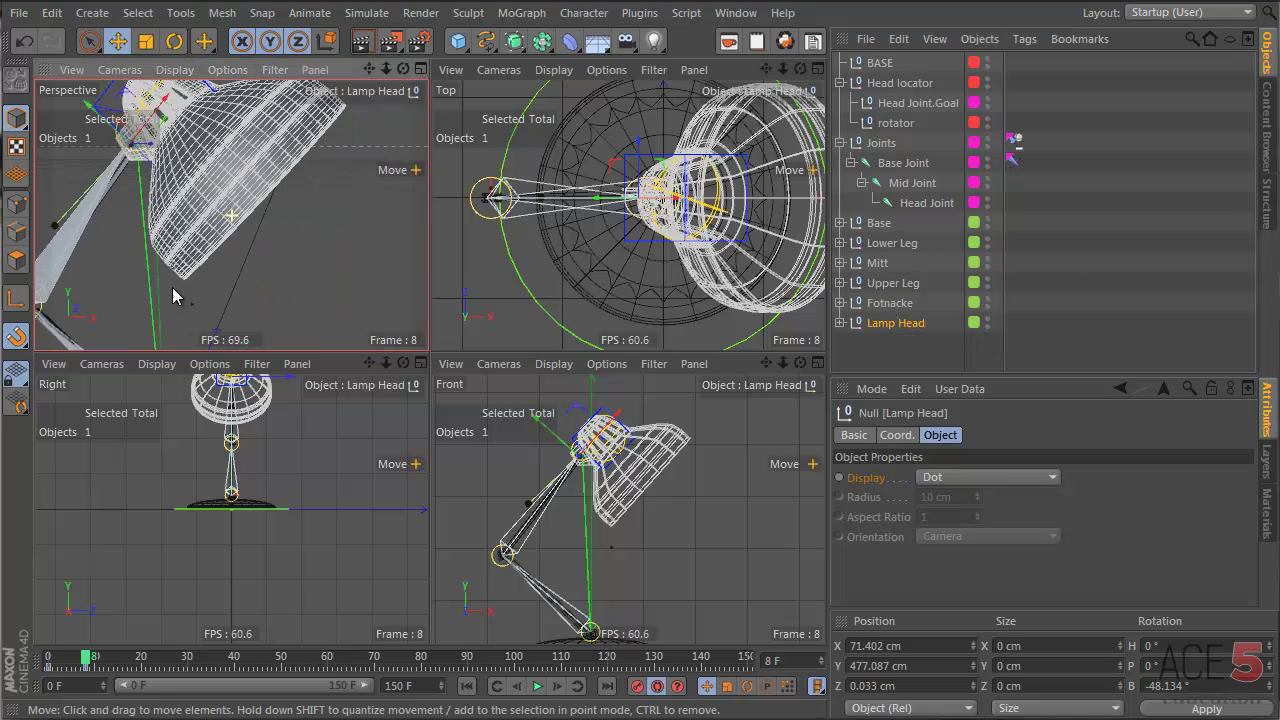
alt+drag(810, 448, 288, 164)
key(o)
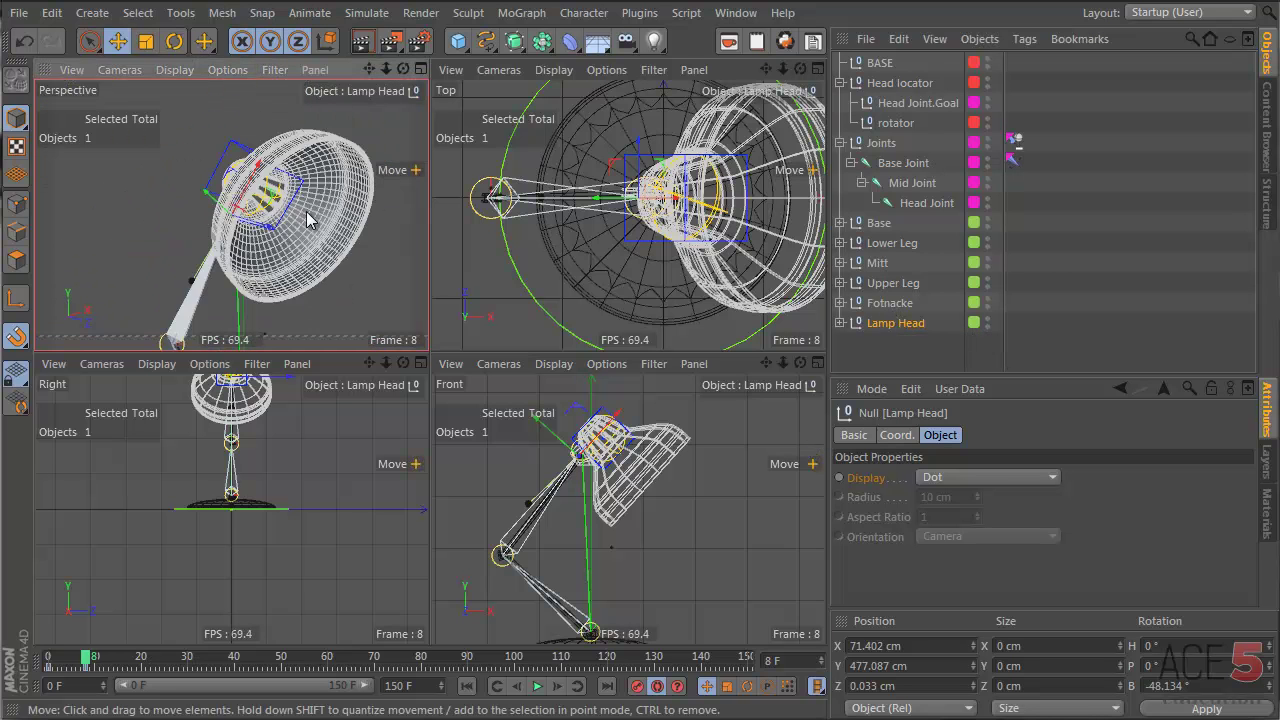
middle_click(307, 214)
alt+drag(522, 362, 360, 262)
alt+middle_drag(360, 262, 407, 328)
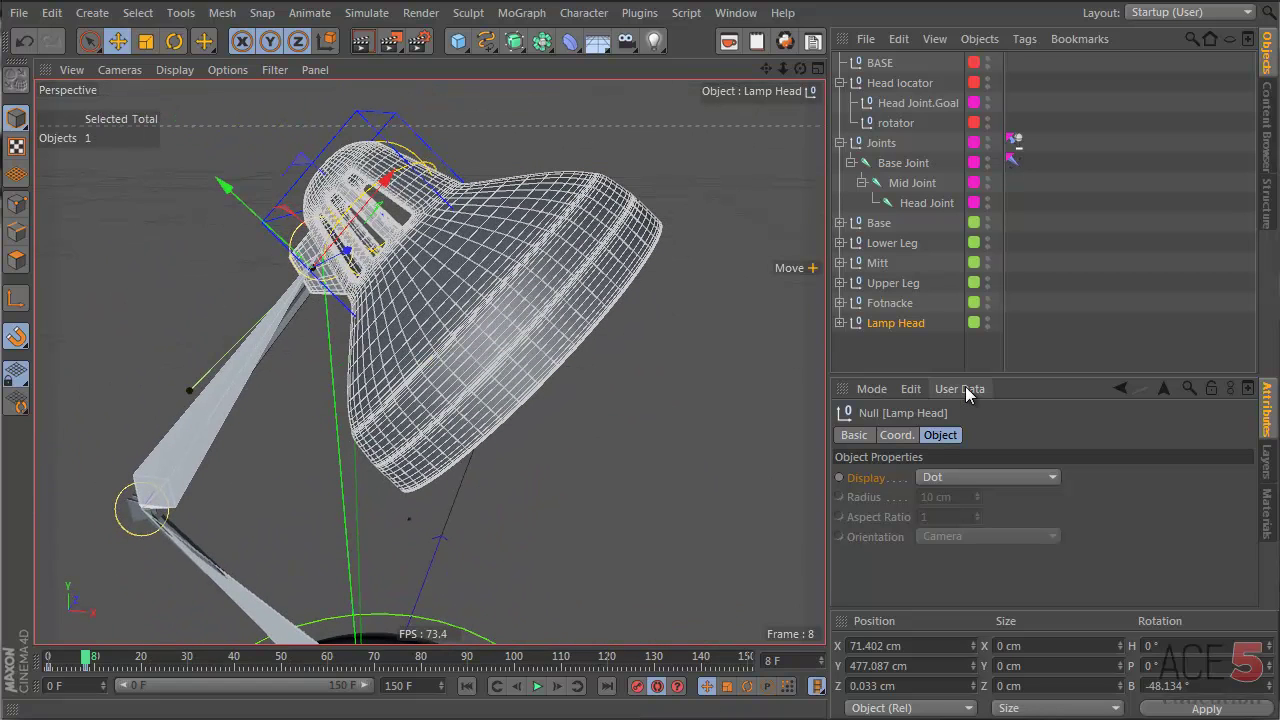
click(841, 323)
click(841, 323)
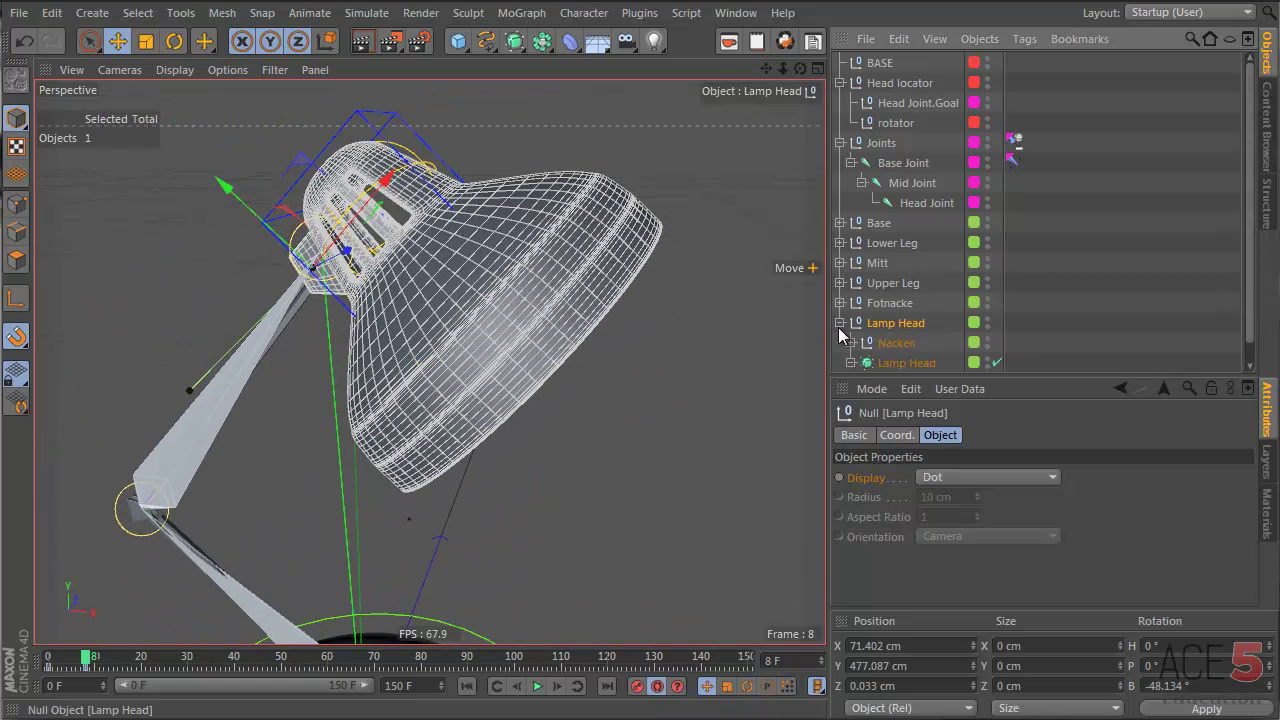
right_click(876, 331)
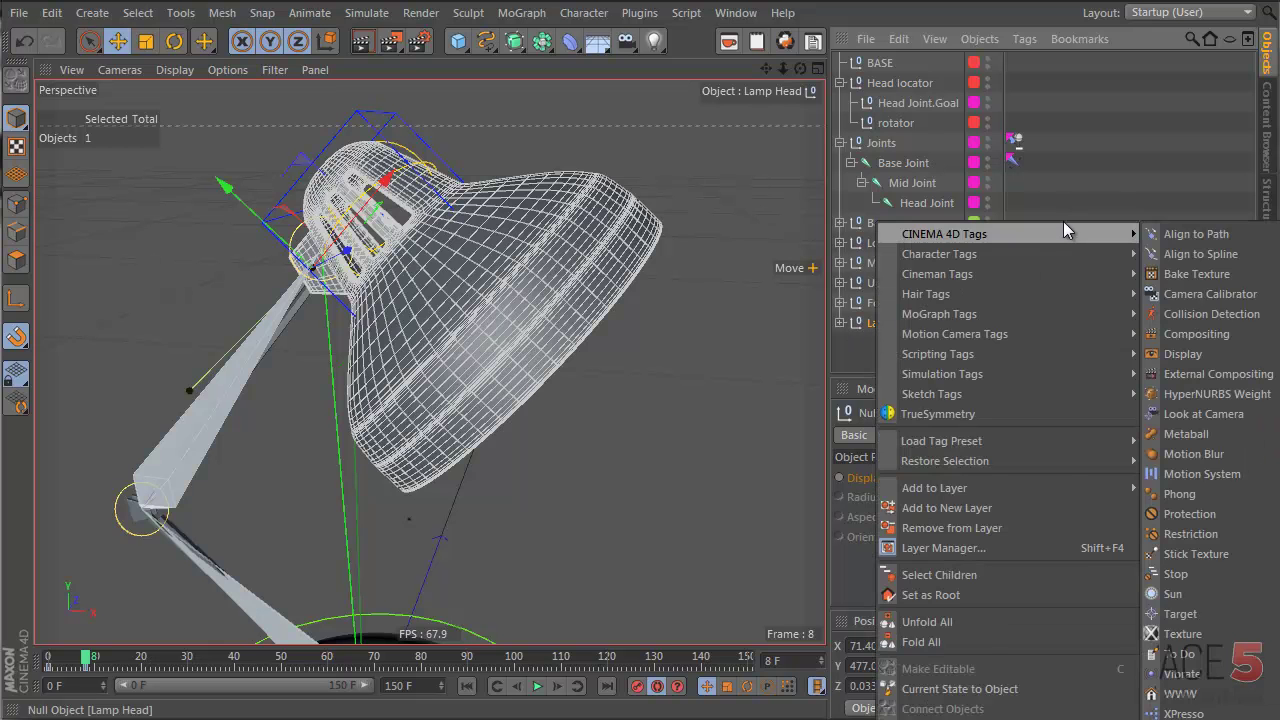
key(Escape)
- Check which lamp part each of the Fotnacke, Lamp Head, Upper Leg, Mitt, Lower Leg and Base nulls controls
click(889, 303)
alt+drag(340, 430, 450, 400)
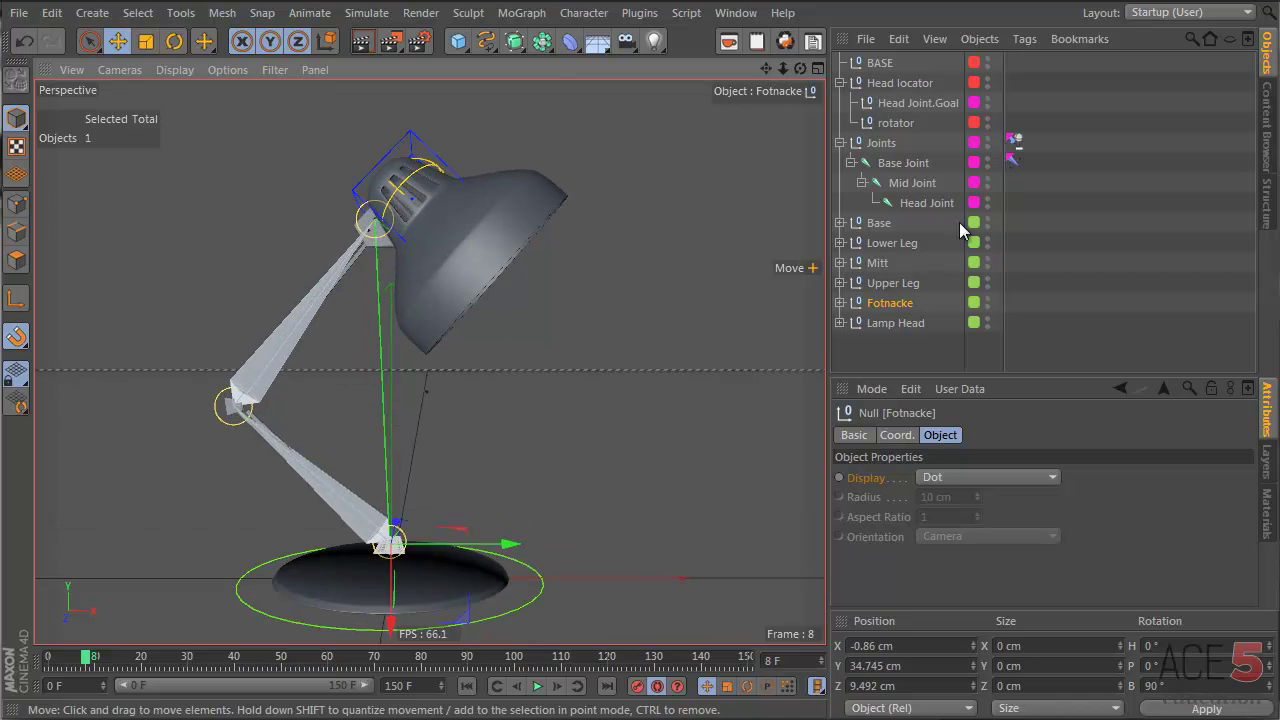
click(884, 324)
click(885, 304)
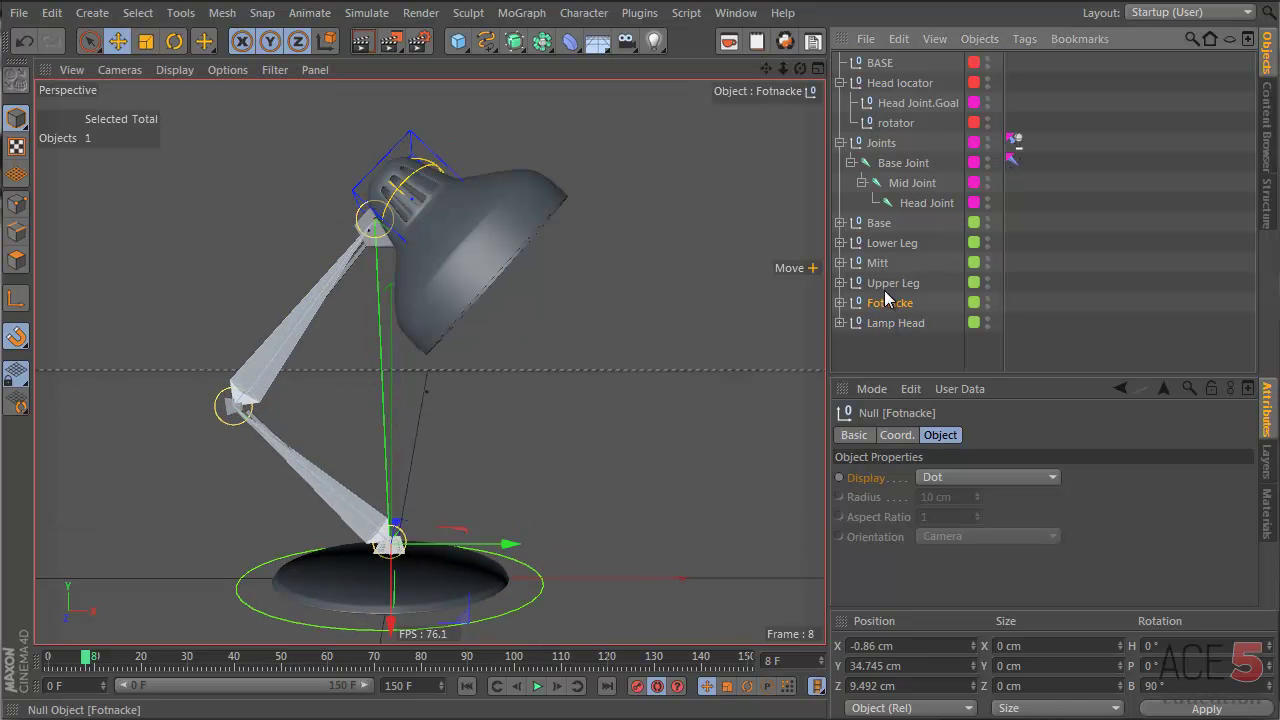
click(885, 284)
click(882, 266)
click(884, 245)
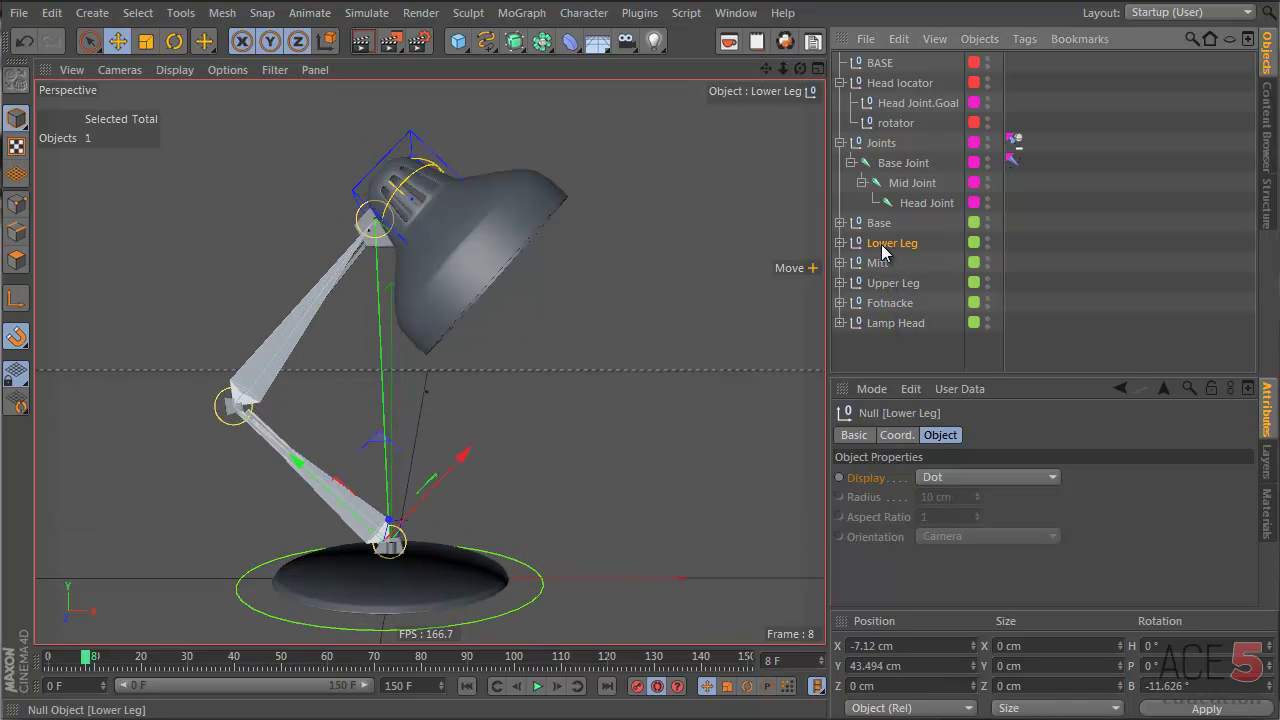
click(880, 225)
- Make the Fotnacke null a child of the Base null and collapse the Base group
click(886, 303)
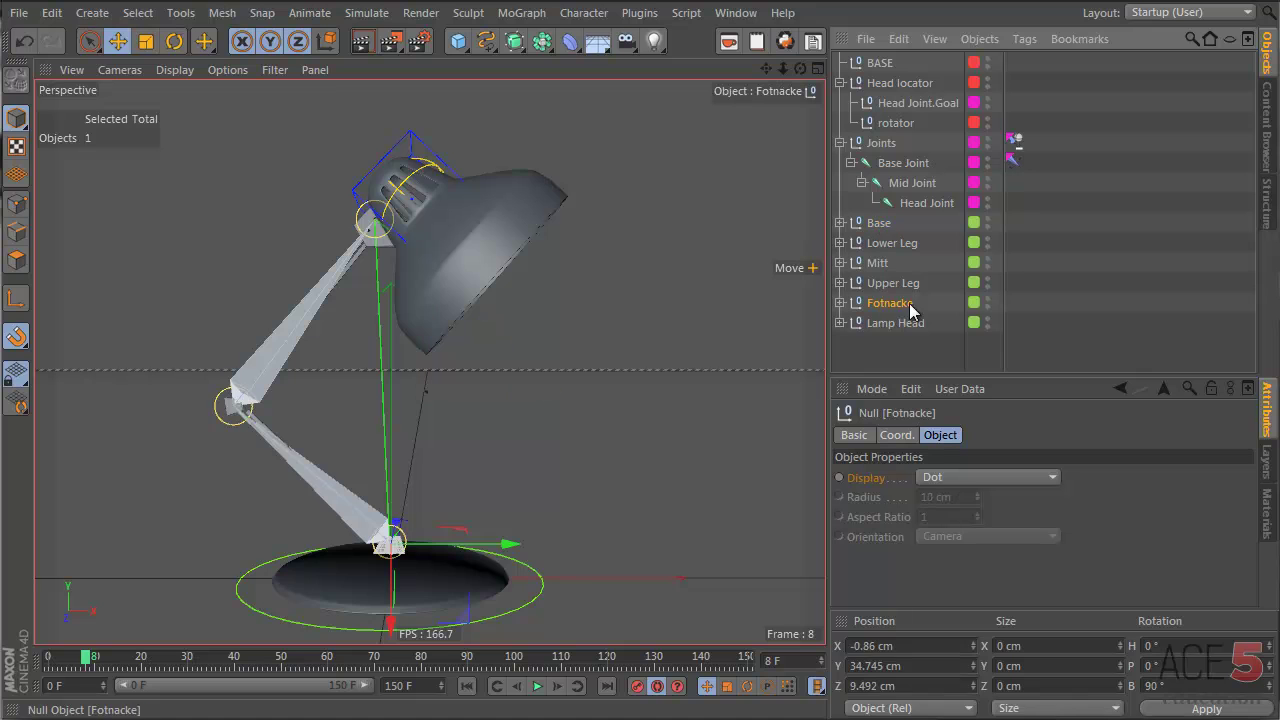
drag(869, 220, 871, 223)
click(840, 222)
- Make the Mitt null a child of the Upper Leg null and collapse the Upper Leg group
click(889, 243)
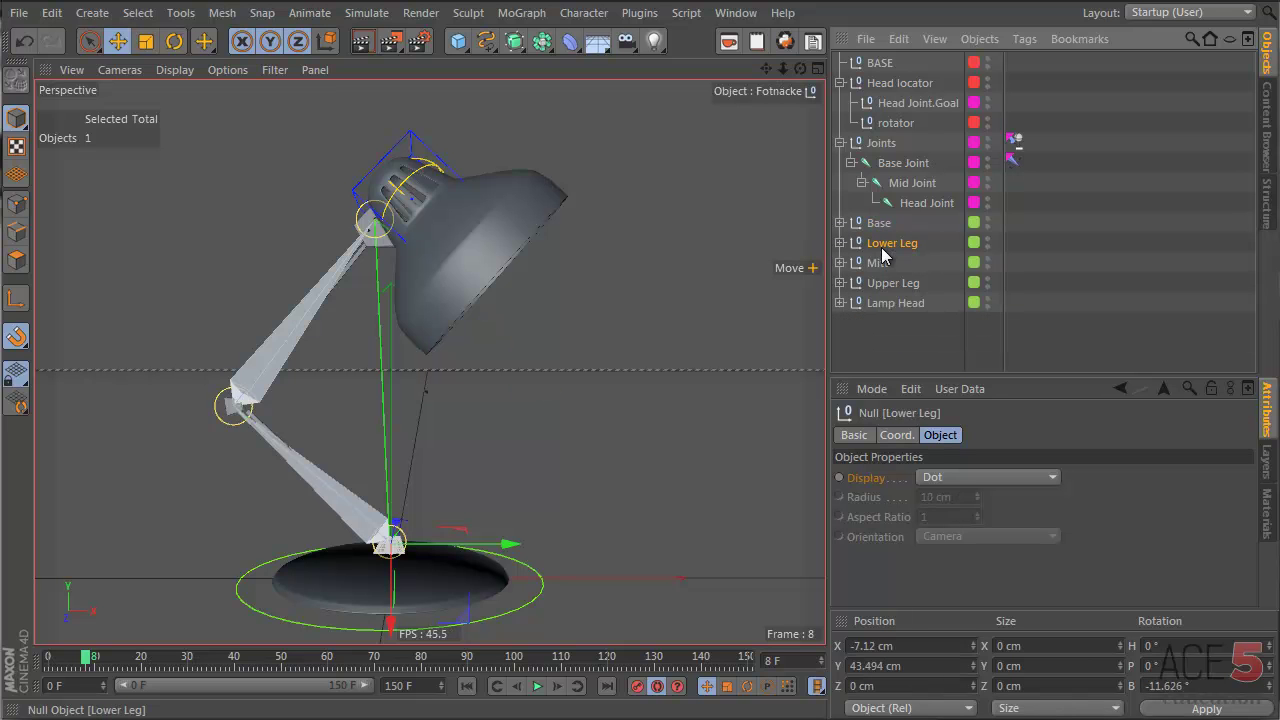
click(878, 263)
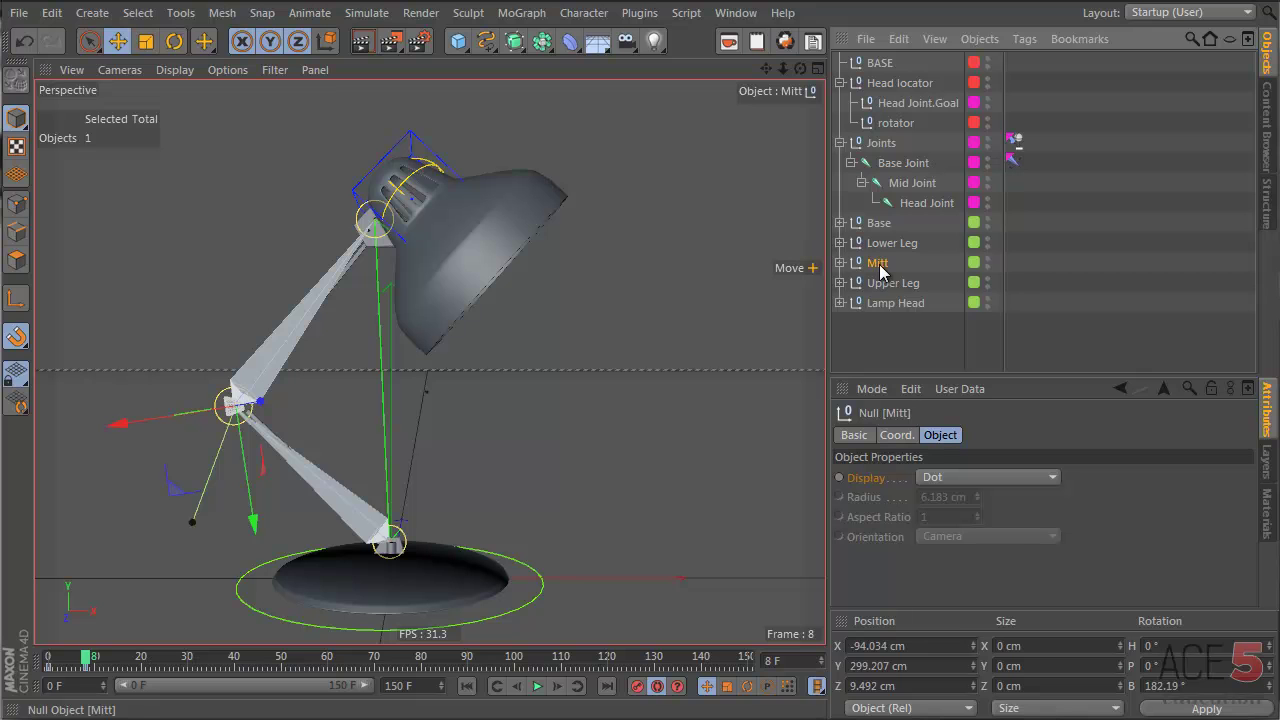
click(890, 283)
click(881, 266)
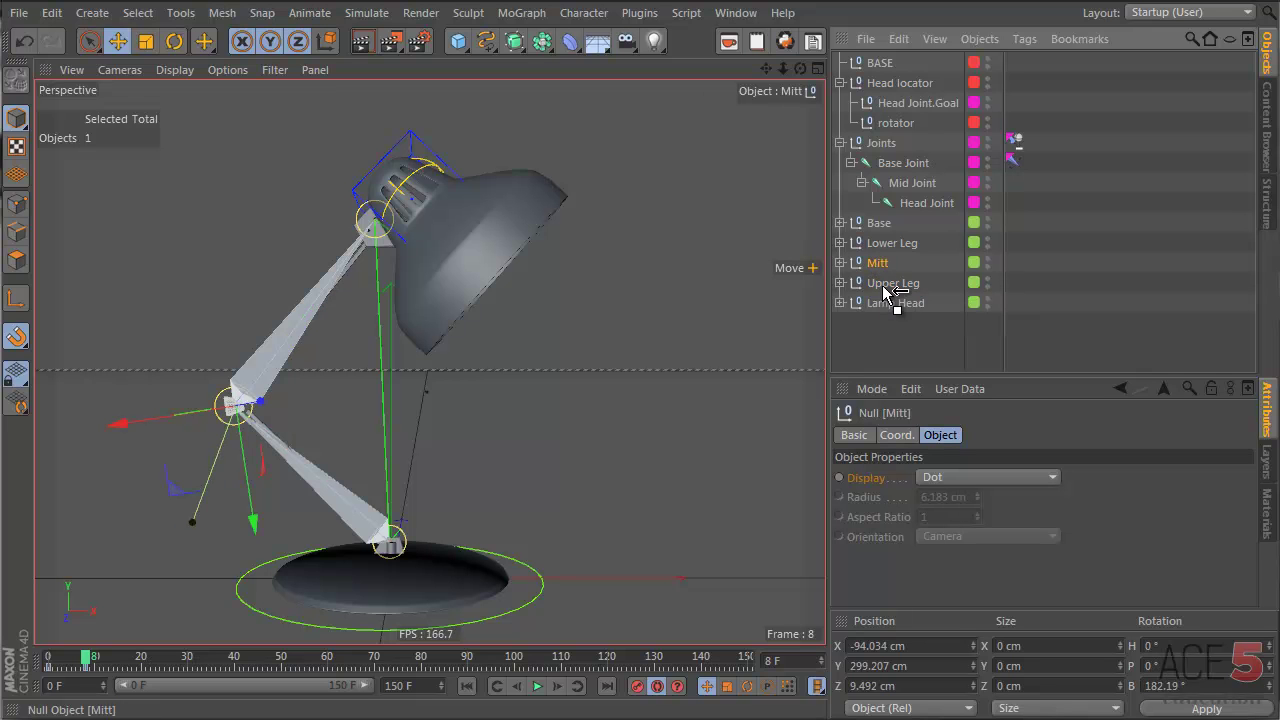
drag(893, 288, 886, 289)
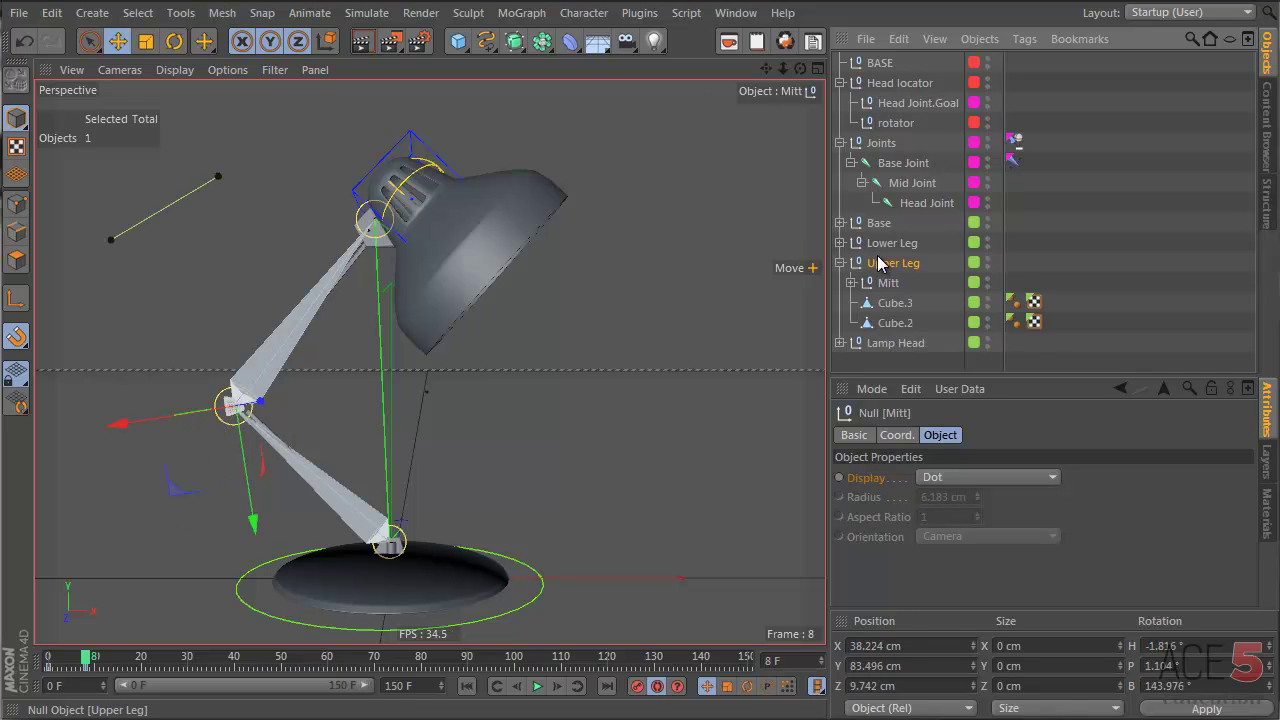
click(878, 263)
click(842, 262)
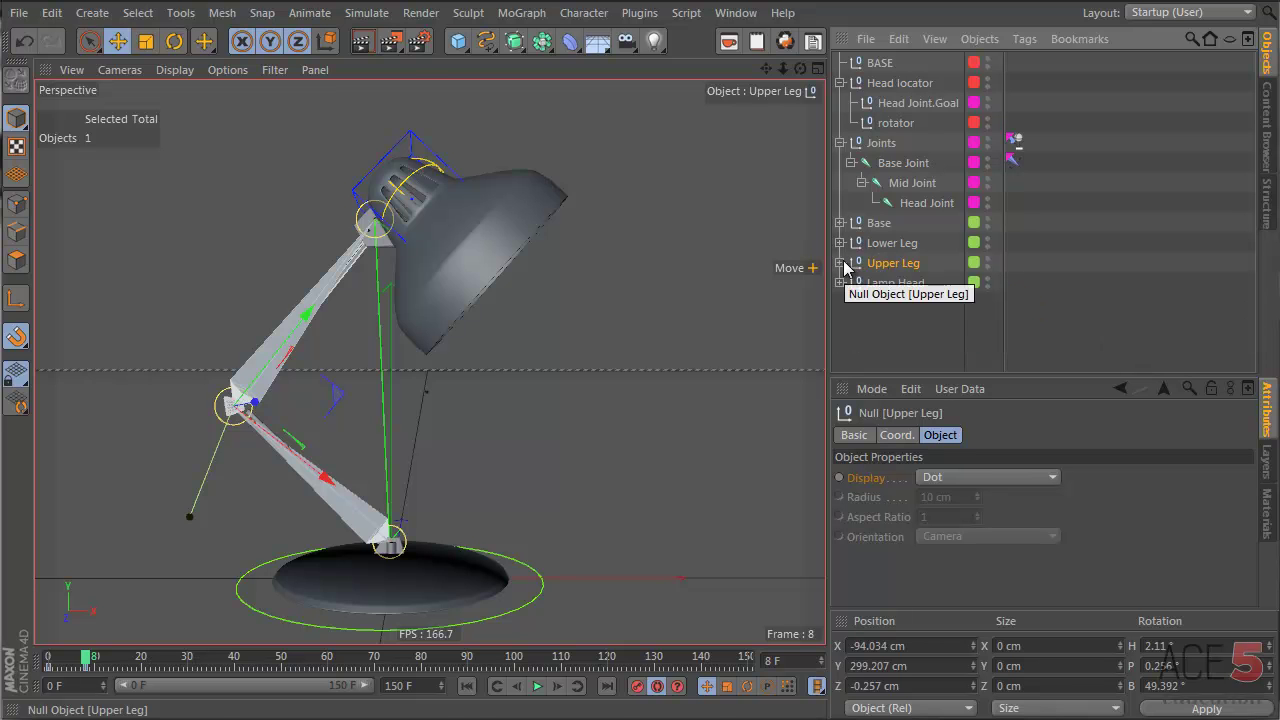
- Inspect the regrouped Upper Leg and Lower Leg against the bones from several angles
alt+drag(200, 443, 451, 371)
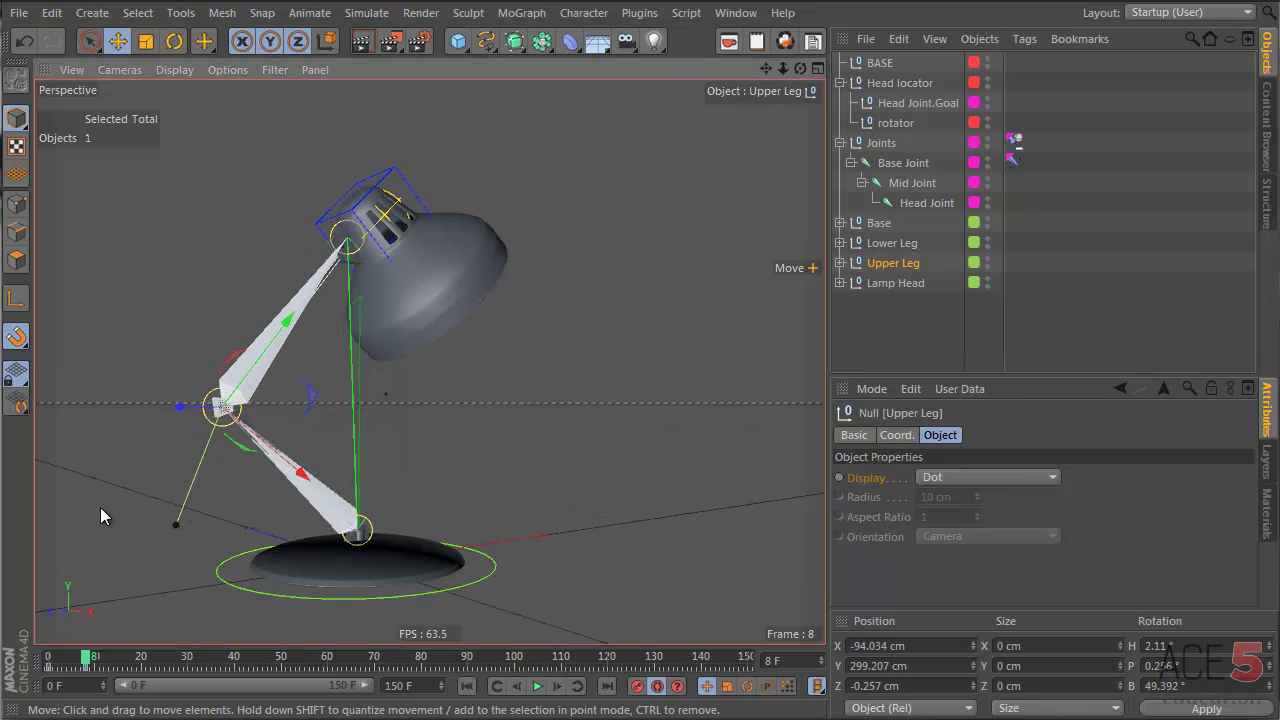
click(190, 567)
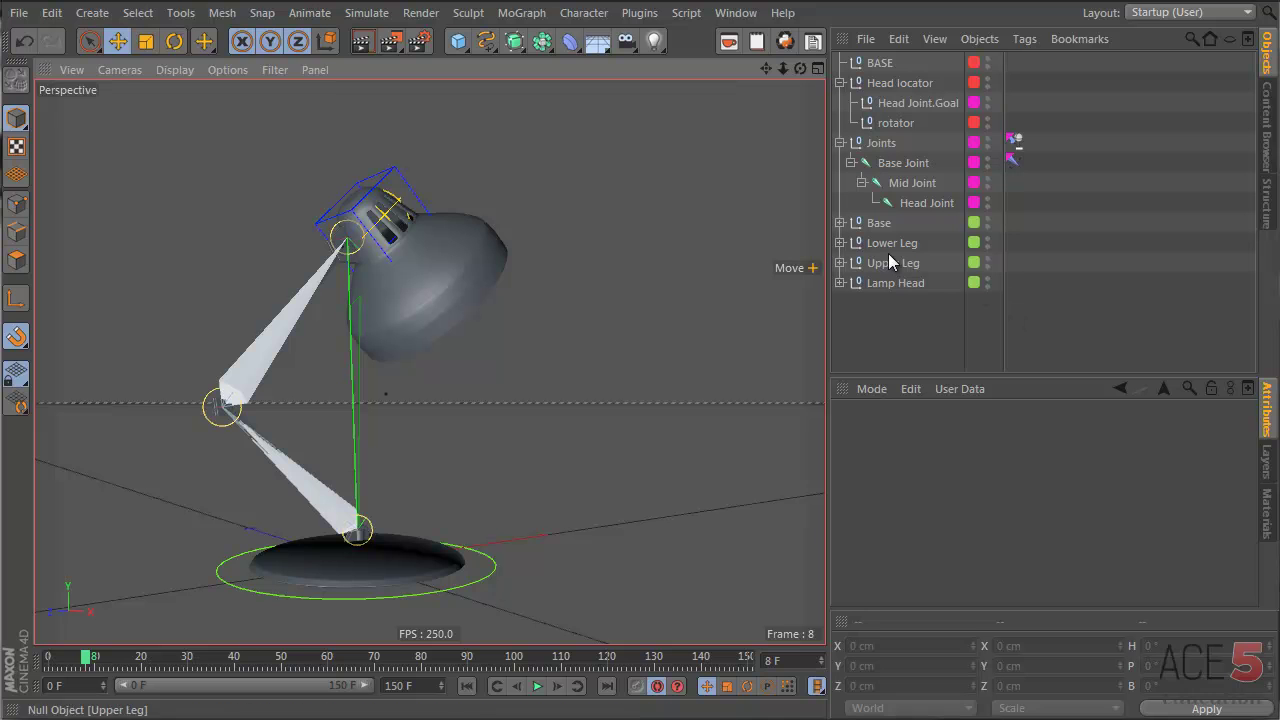
click(945, 262)
key(e)
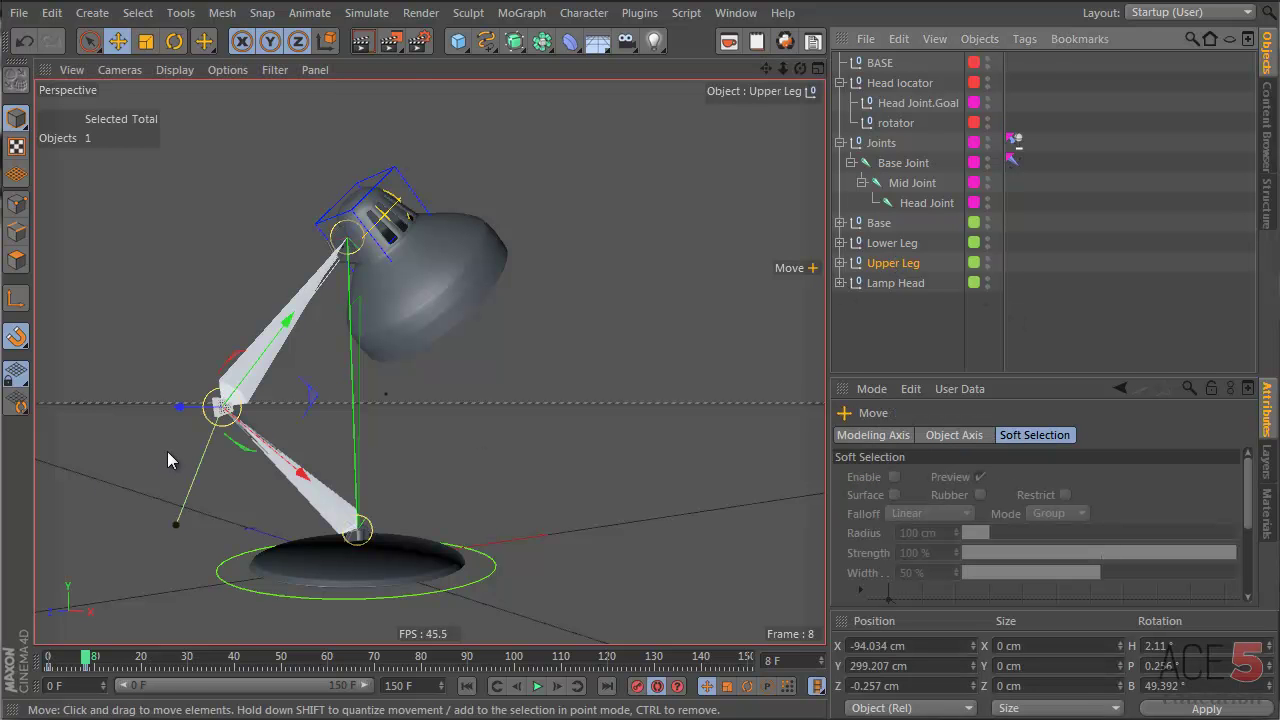
alt+right_drag(177, 528, 274, 490)
alt+drag(274, 490, 271, 577)
alt+middle_drag(392, 520, 400, 574)
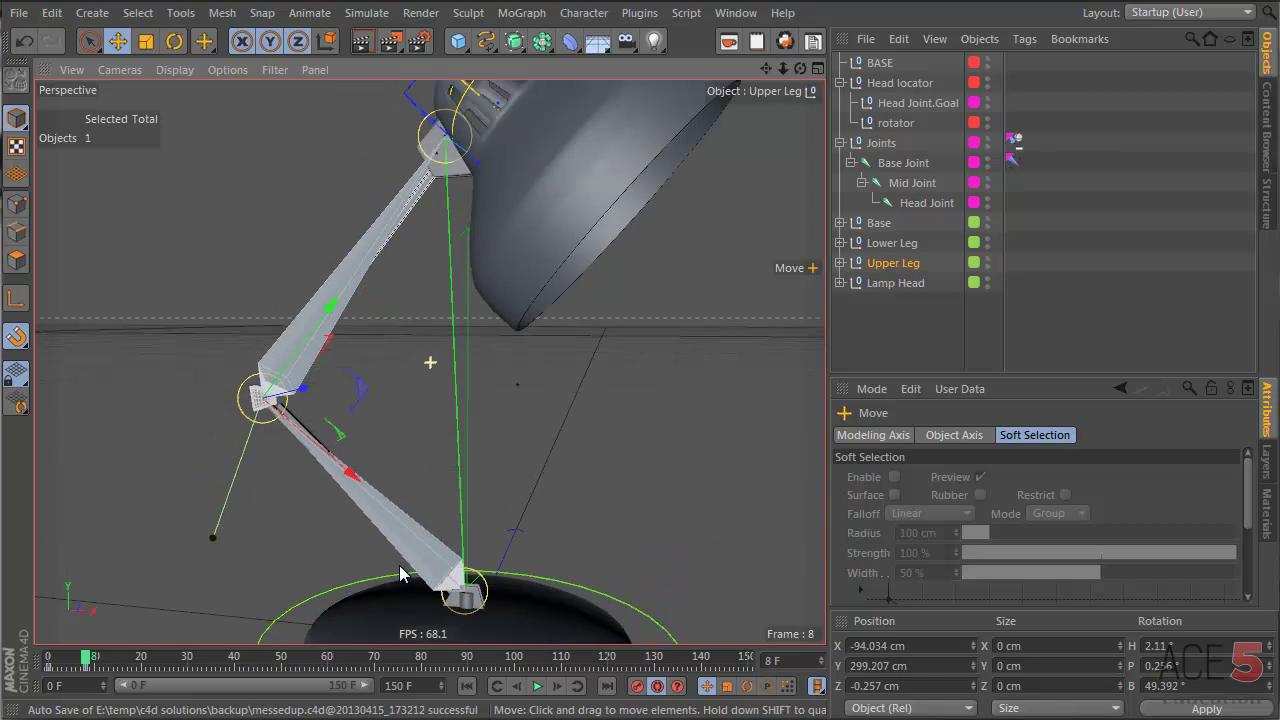
click(895, 241)
click(886, 224)
click(893, 240)
alt+right_drag(363, 474, 282, 497)
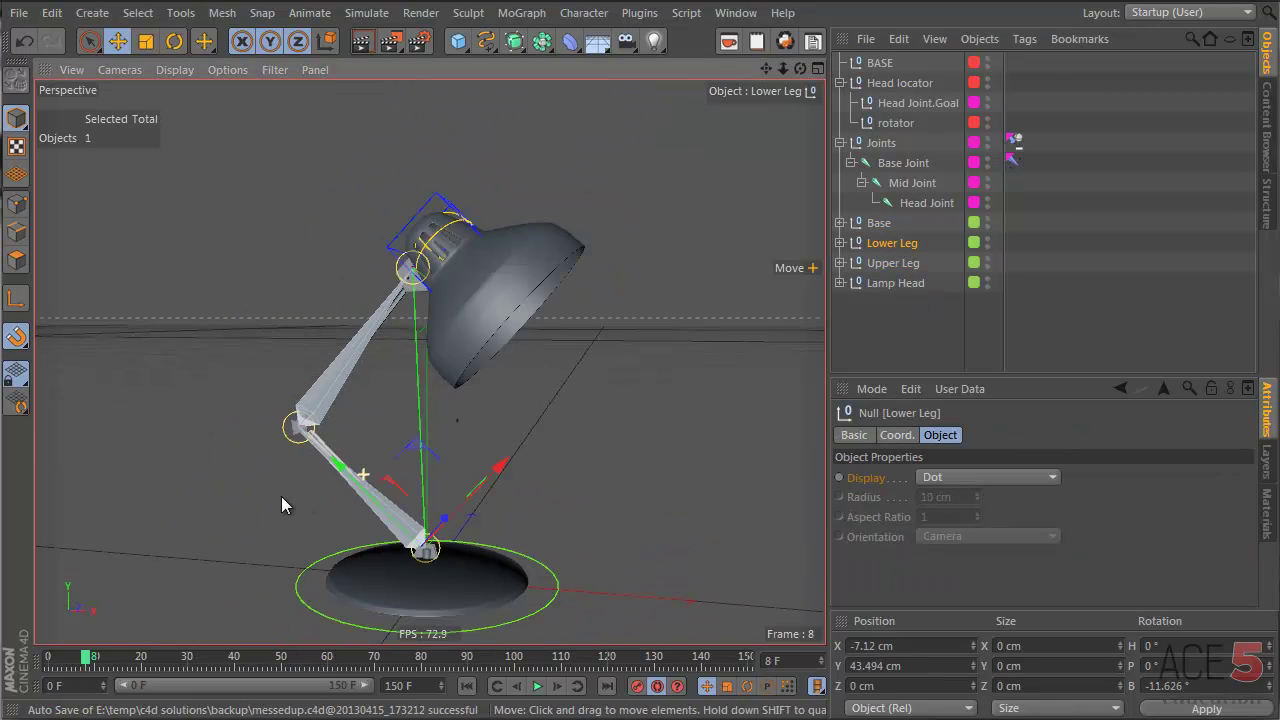
alt+drag(281, 503, 484, 503)
- Add a Constraint character tag to the Base mesh group
click(876, 224)
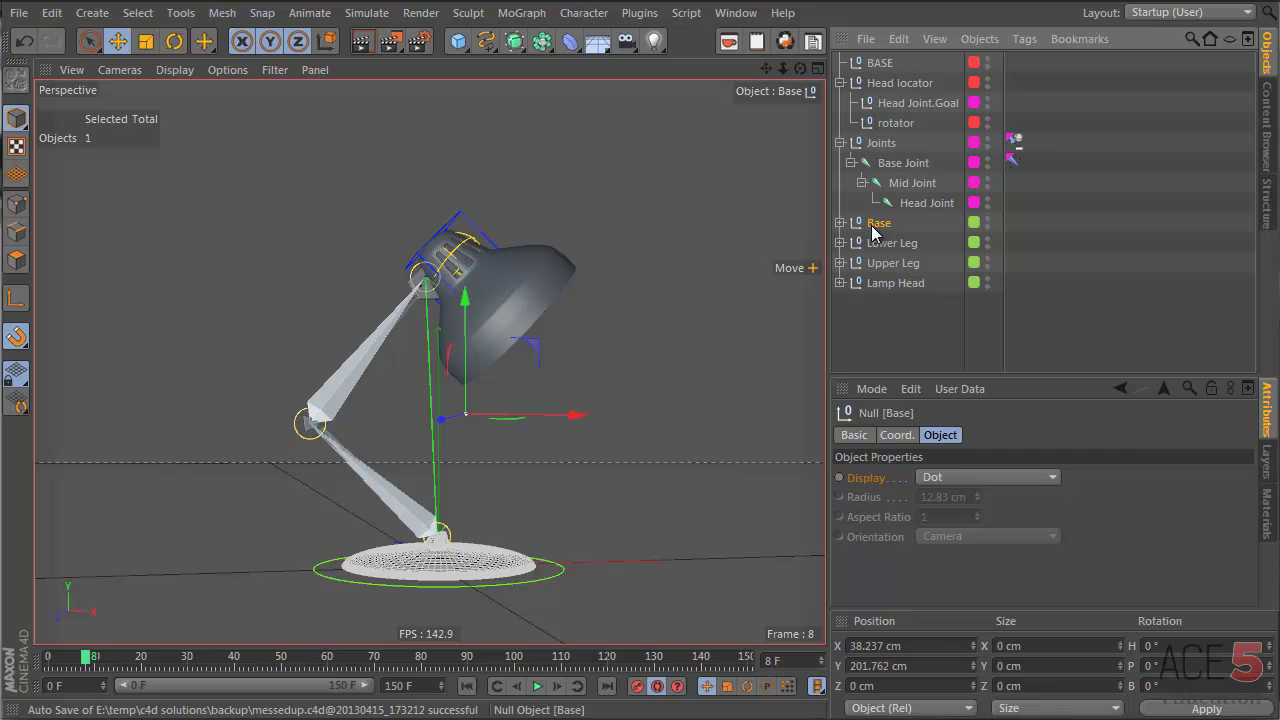
right_click(873, 228)
mouse_move(940, 235)
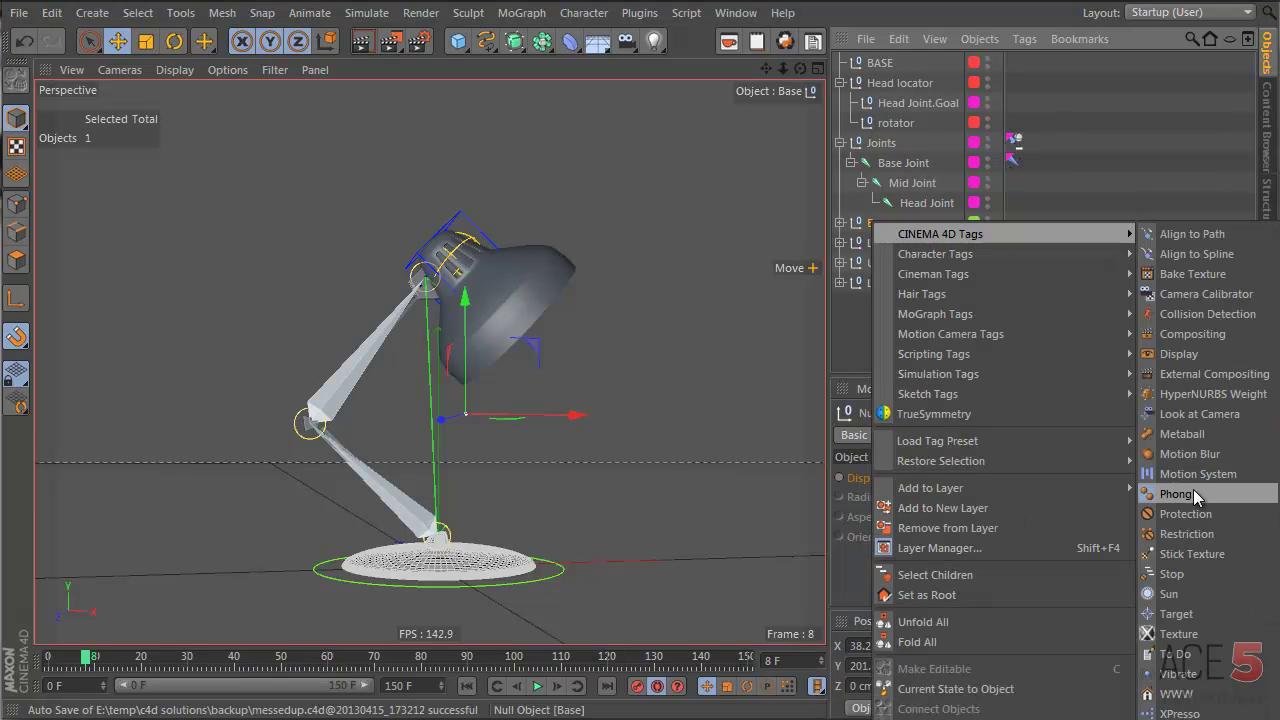
mouse_move(1122, 254)
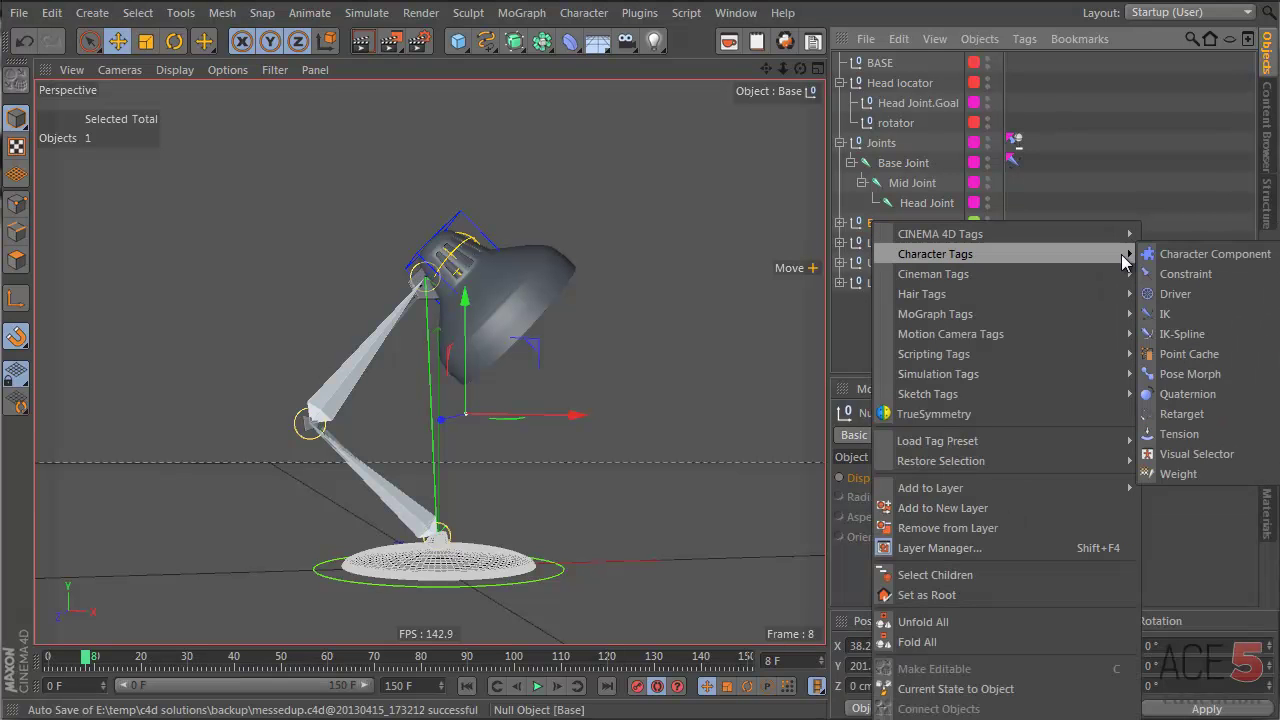
click(1170, 278)
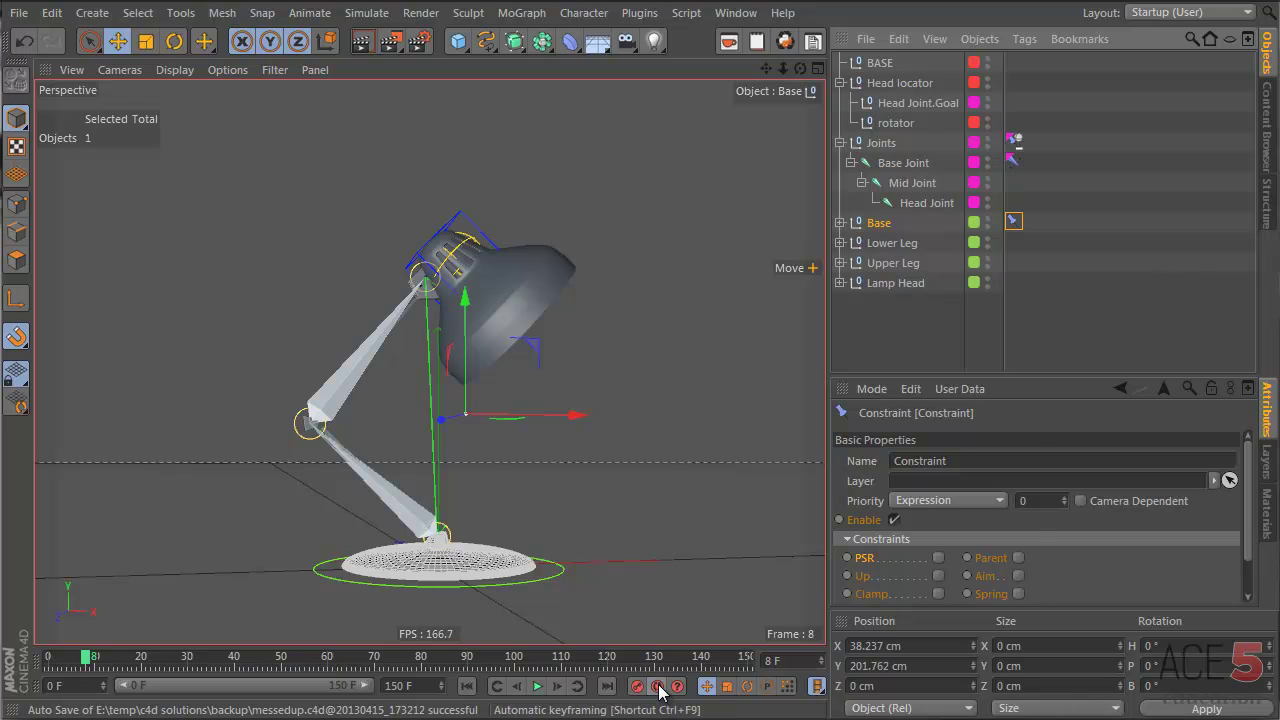
- Enable the PSR constraint on the Base tag and assign the BASE null as its target
scroll(1105, 538, down, 2)
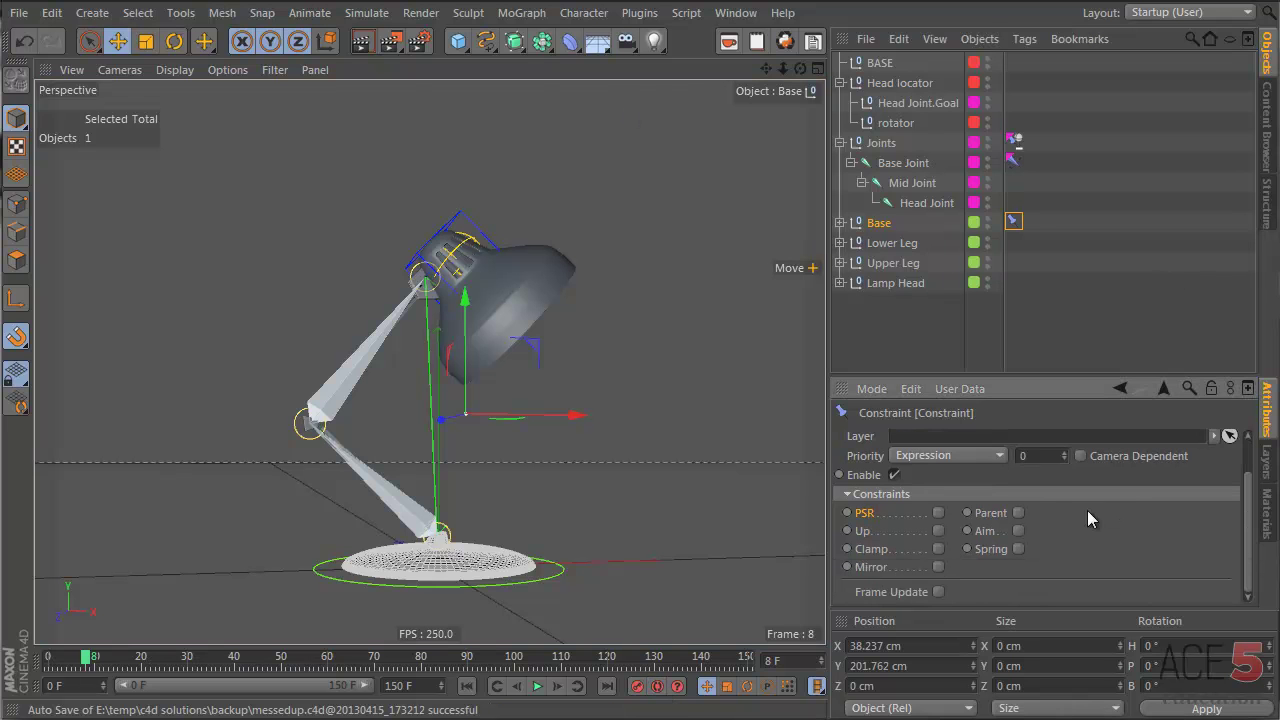
click(938, 512)
click(883, 435)
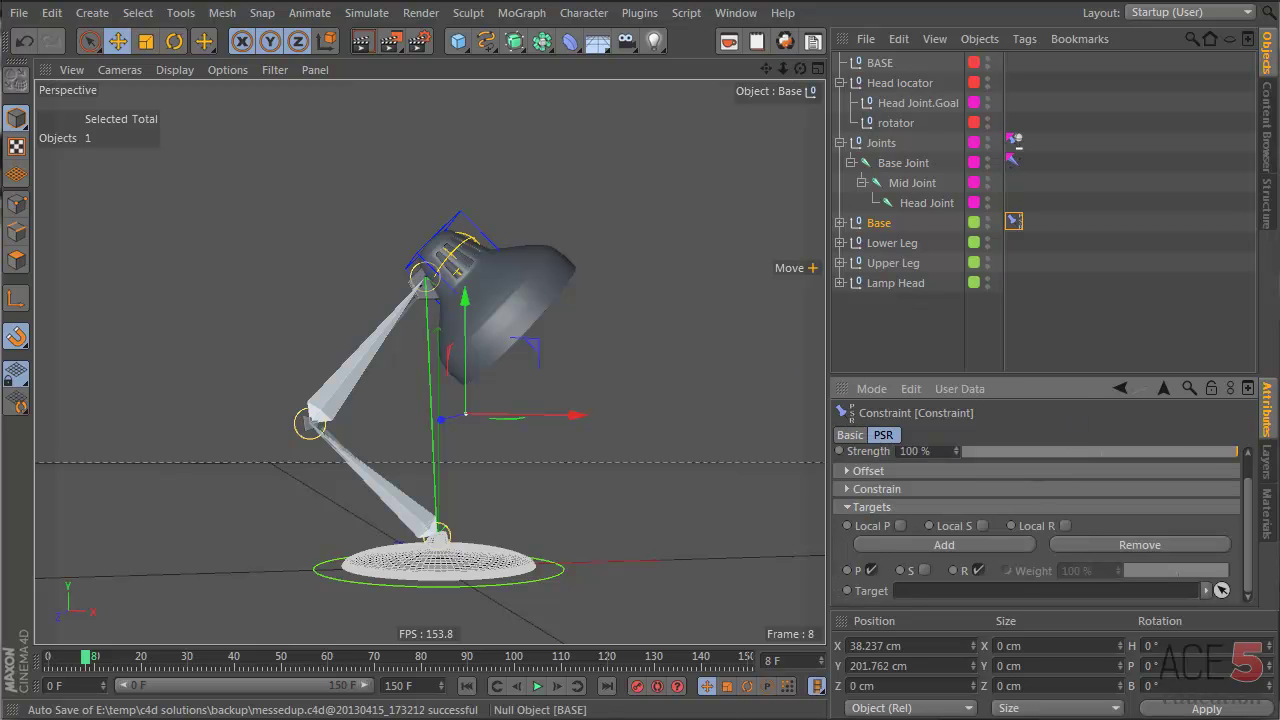
drag(879, 63, 936, 641)
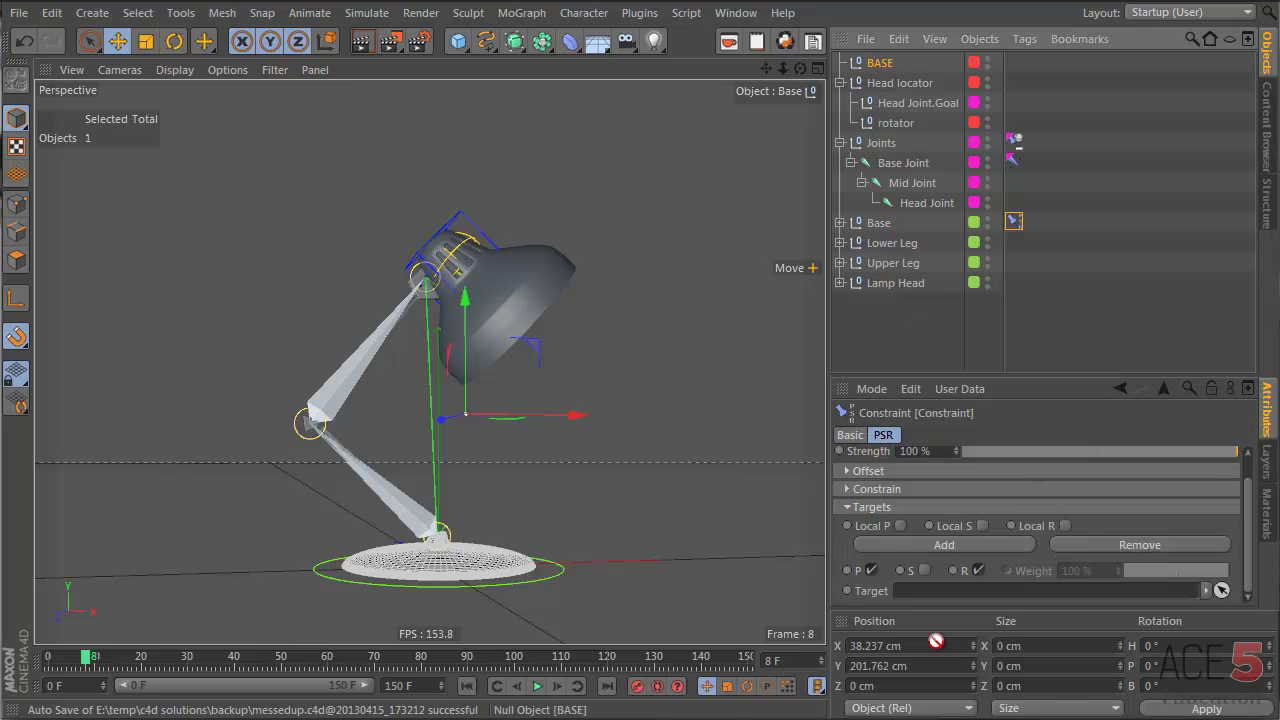
drag(929, 595, 933, 594)
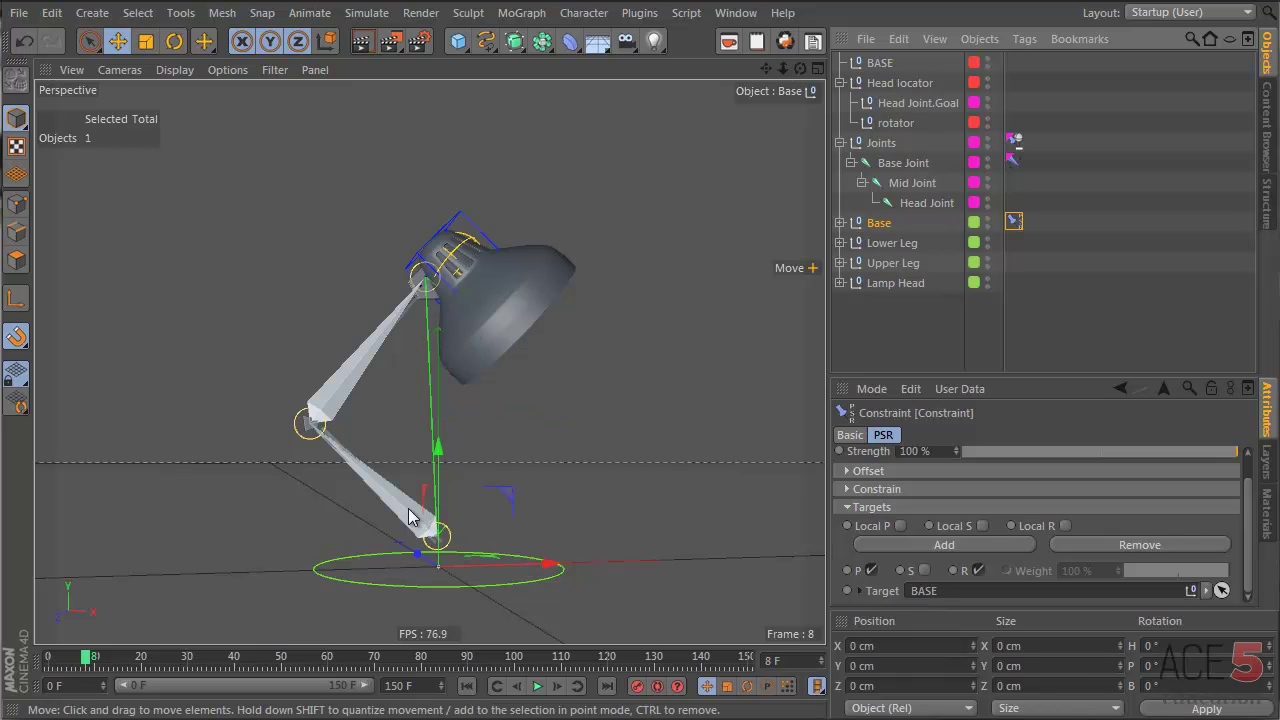
- Turn on Maintain Original in the PSR constraint's offset settings so the Base mesh keeps its original placement
scroll(408, 508, down, 3)
alt+drag(471, 477, 378, 418)
scroll(376, 410, up, 2)
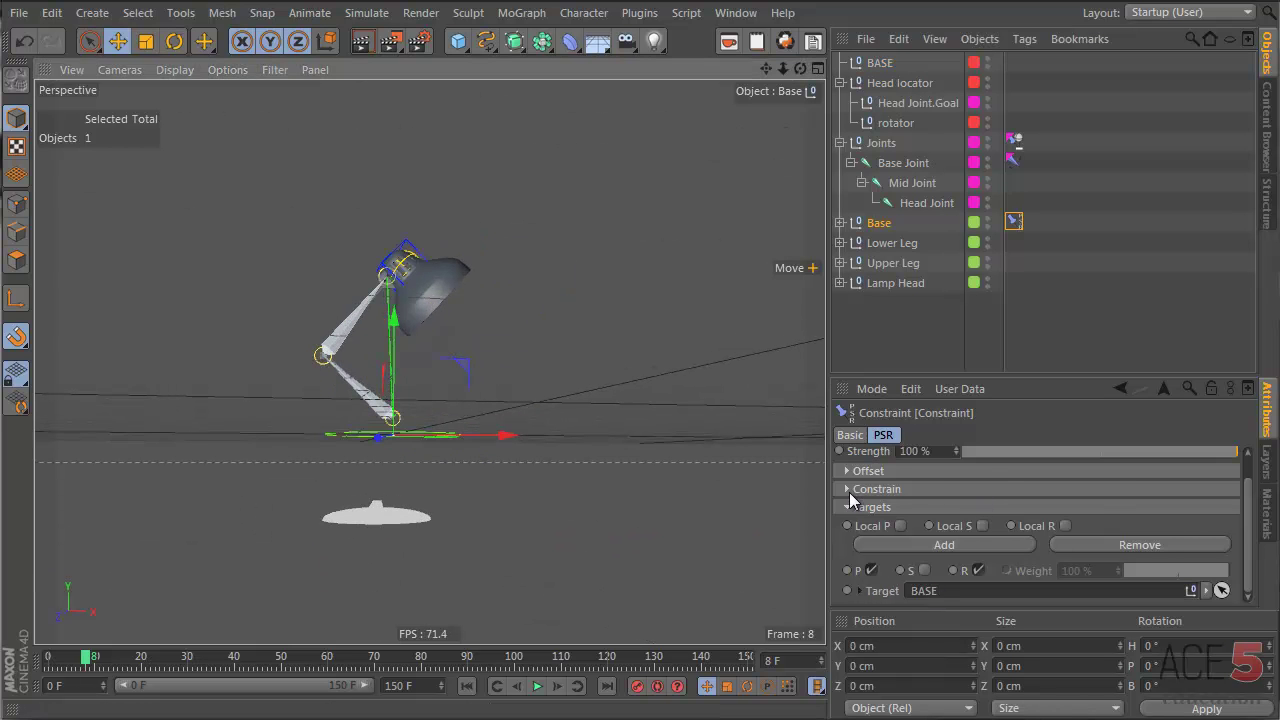
click(847, 489)
click(847, 489)
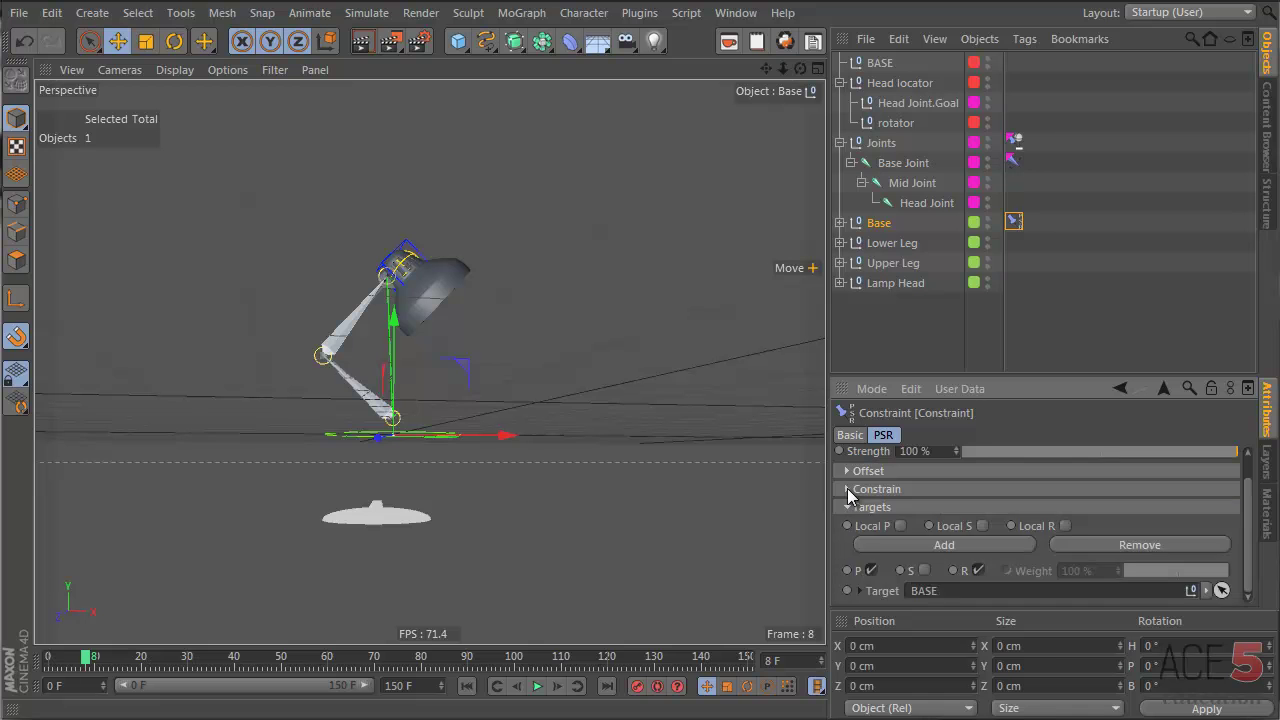
click(846, 470)
click(951, 490)
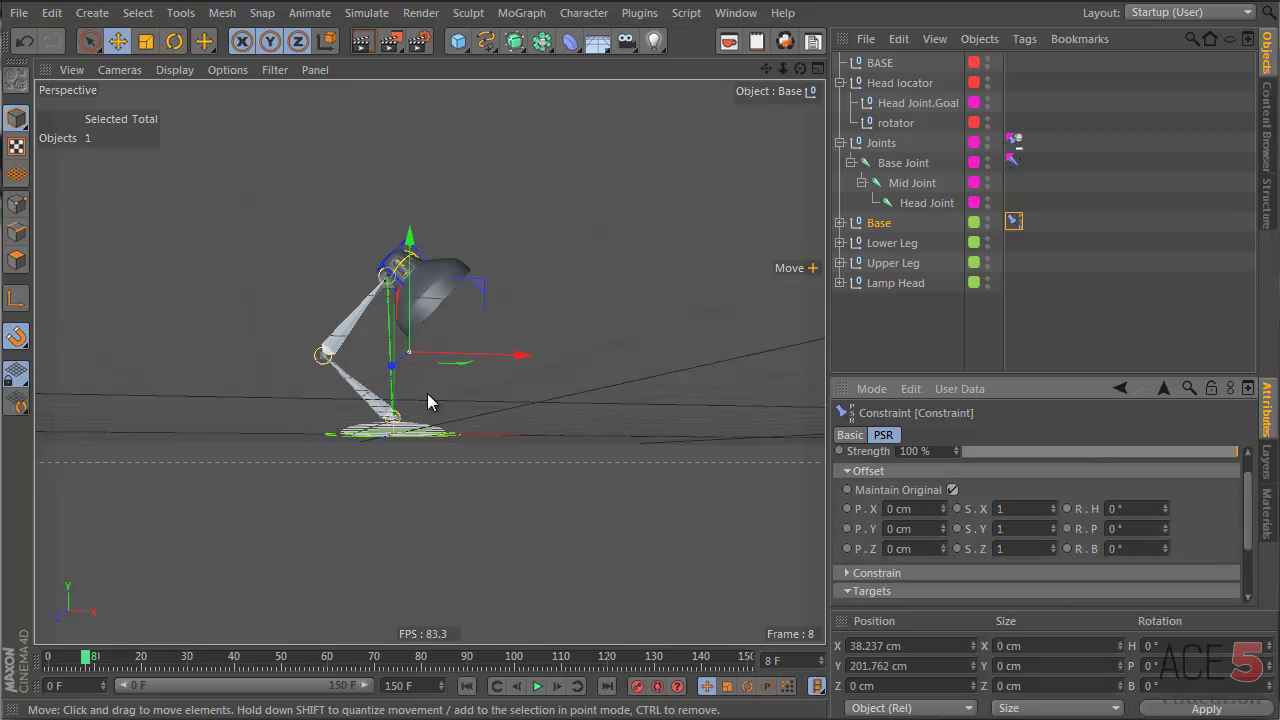
- Rotate the BASE null to test the constraint on the Base mesh, and undo the rotation
alt+drag(424, 394, 396, 428)
alt+right_drag(397, 408, 640, 325)
click(880, 63)
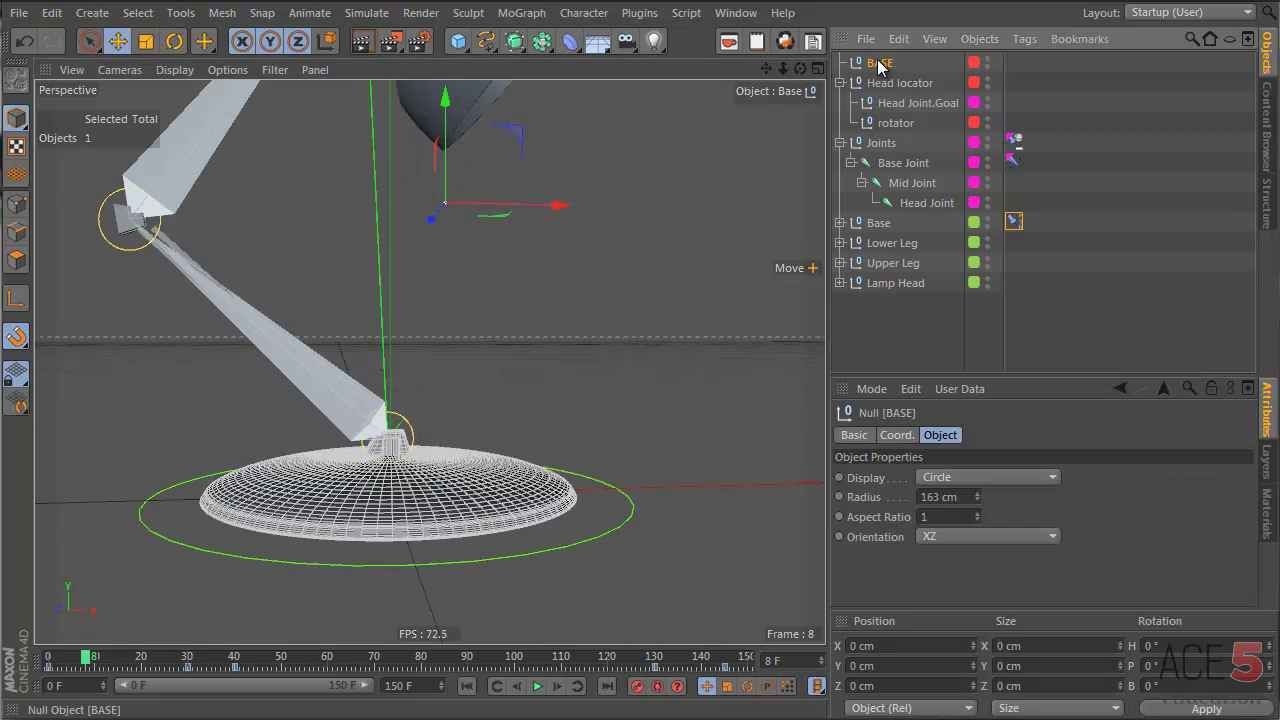
key(r)
drag(449, 451, 434, 399)
key(ctrl+z)
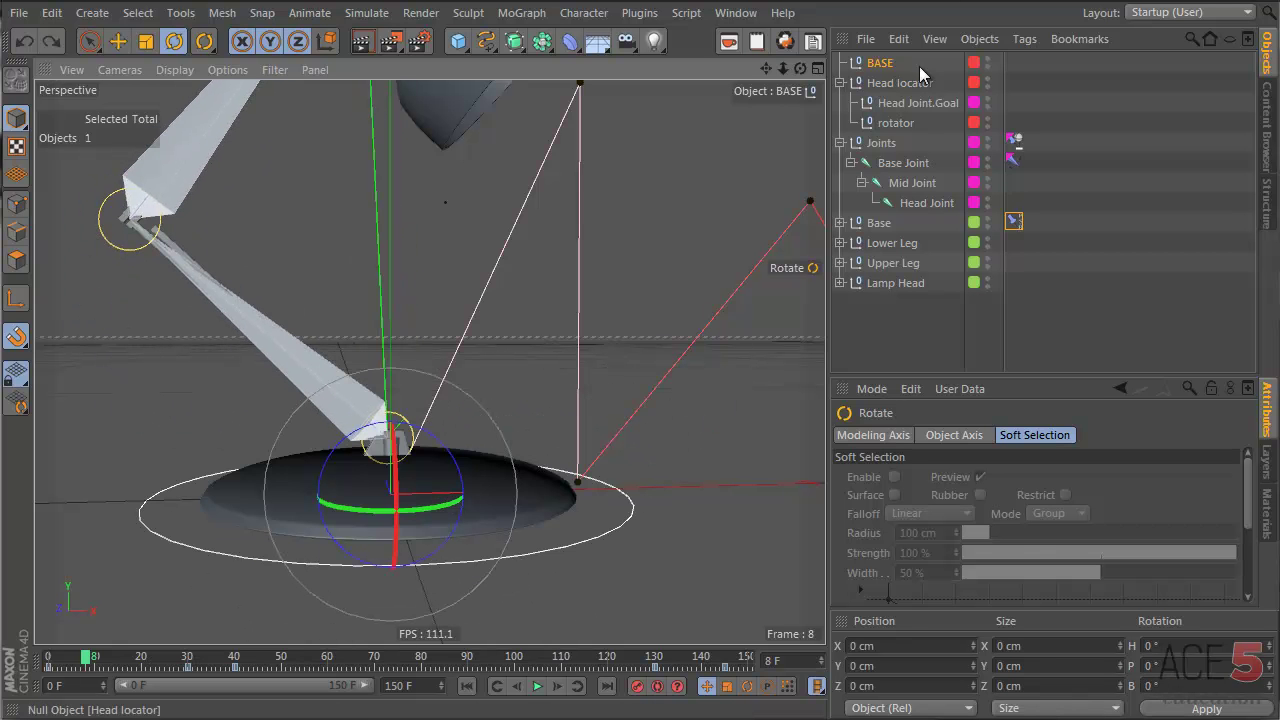
- Turn off Maintain Original in the offset settings of the Base group's PSR constraint
click(1013, 220)
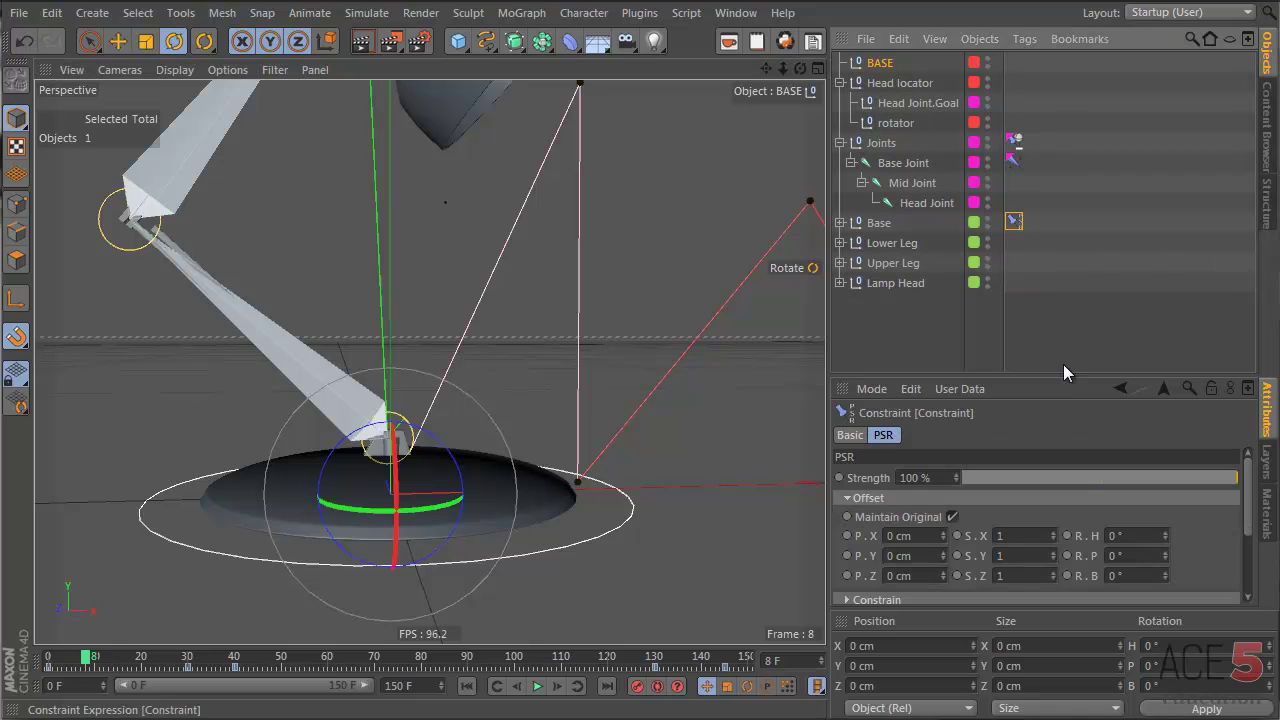
click(951, 516)
scroll(1040, 527, down, 2)
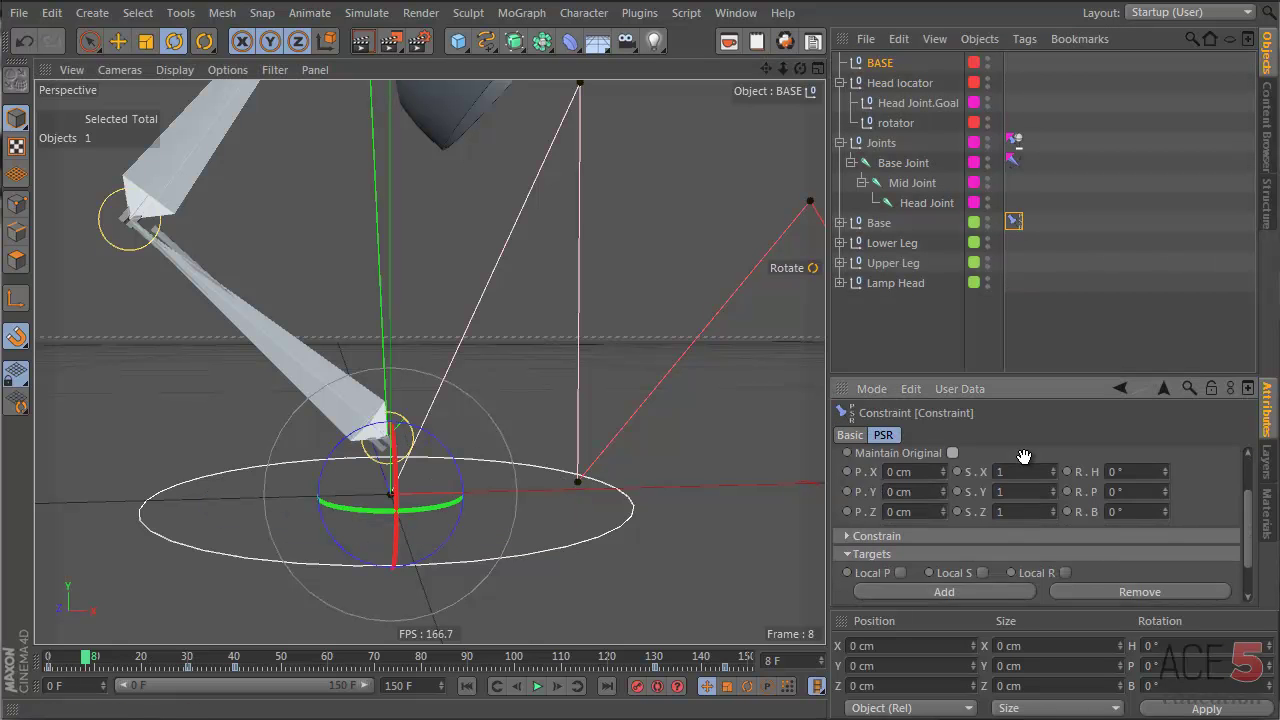
scroll(1040, 527, up, 2)
- Select the Fotnacke and HyperNURBS children of the Base group and move them up onto the BASE control ring, beneath the lower joint
click(857, 228)
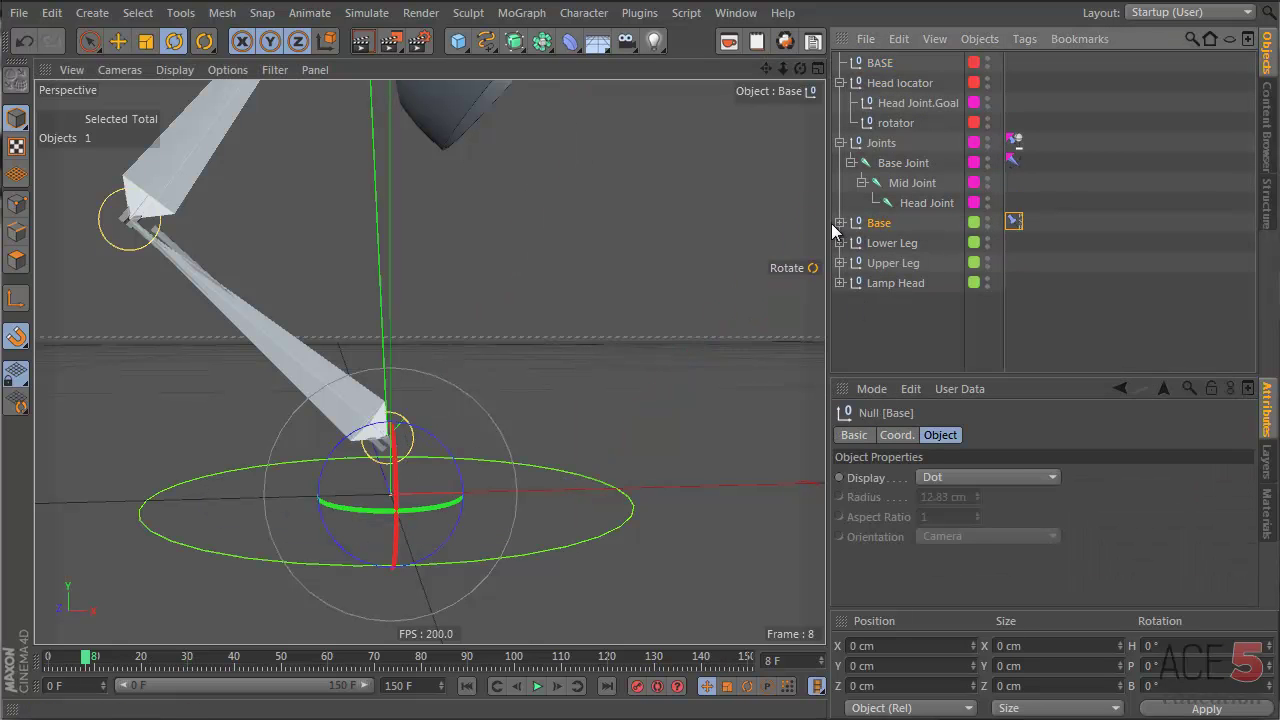
click(840, 222)
click(897, 245)
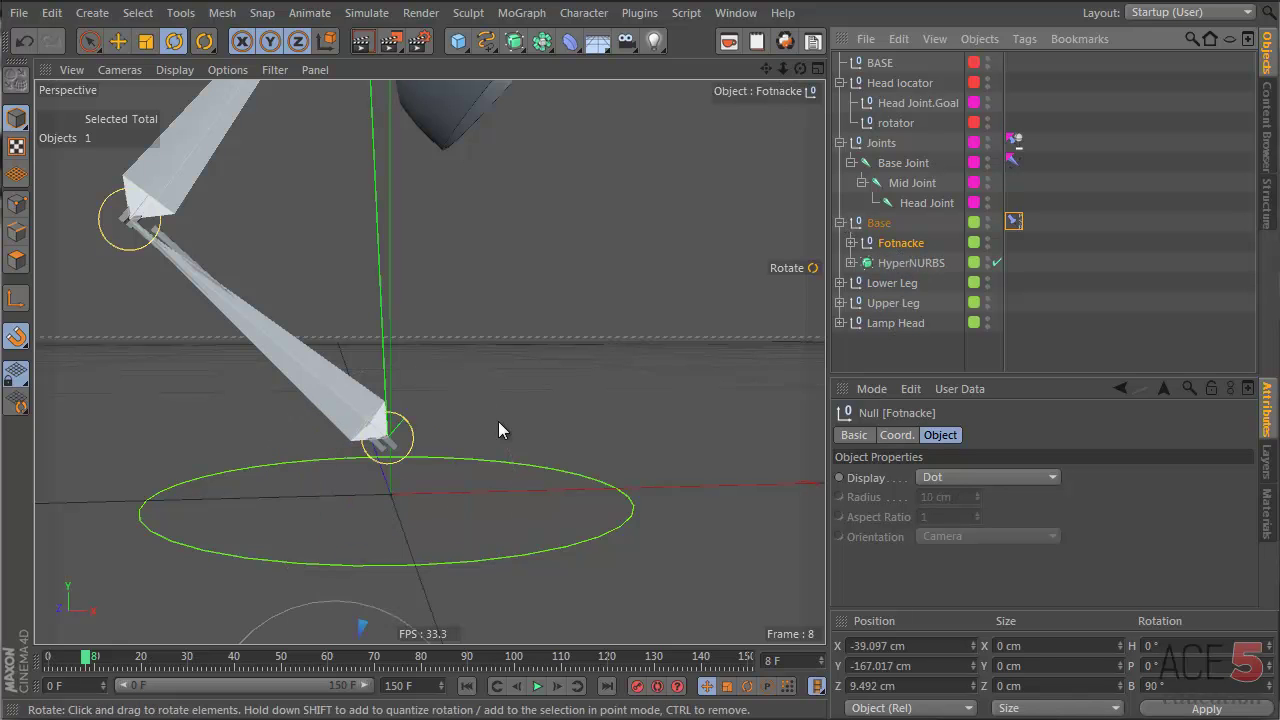
alt+right_drag(439, 481, 294, 528)
alt+middle_drag(538, 514, 531, 474)
click(873, 224)
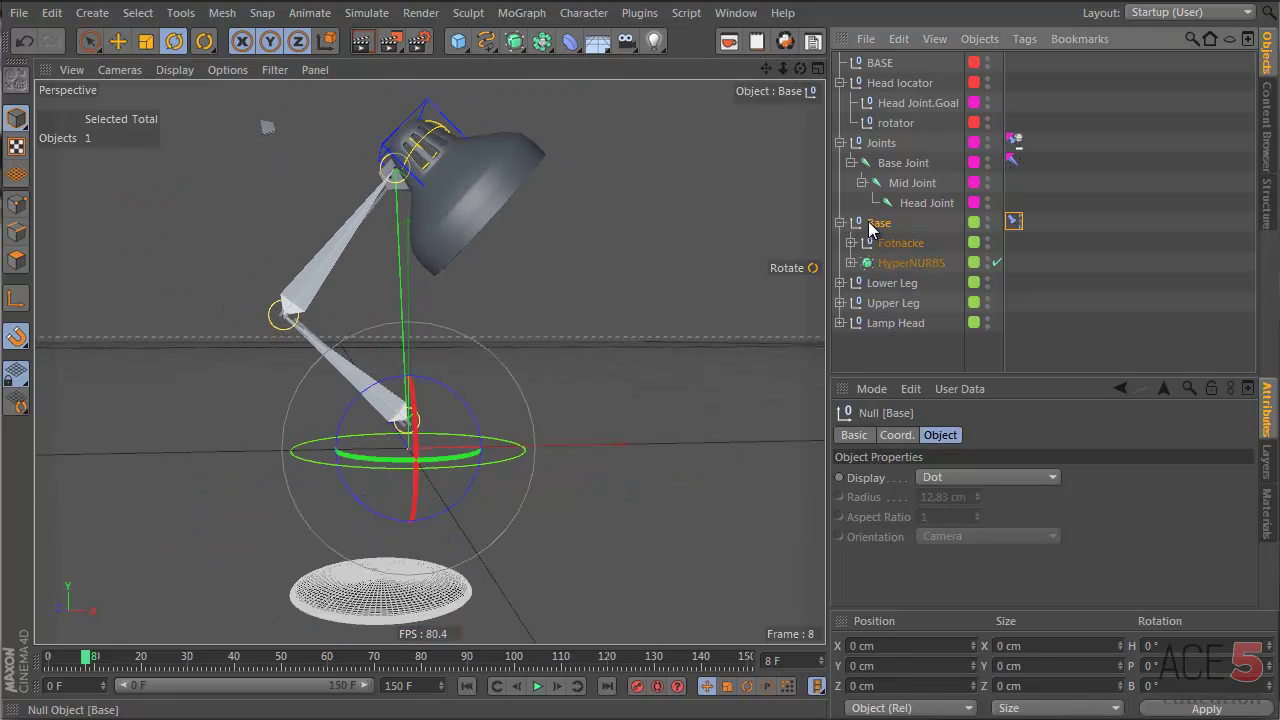
click(900, 243)
shift+click(910, 263)
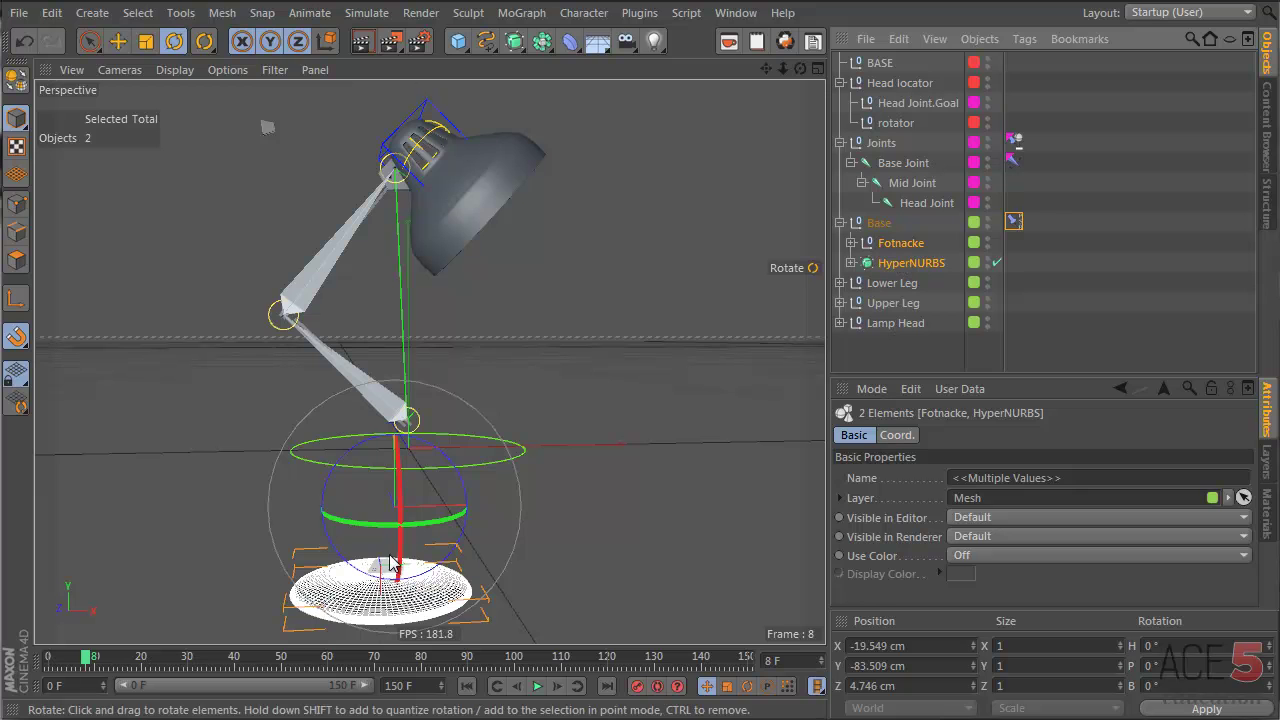
key(e)
drag(463, 434, 490, 302)
middle_click(442, 372)
alt+middle_drag(592, 578, 556, 464)
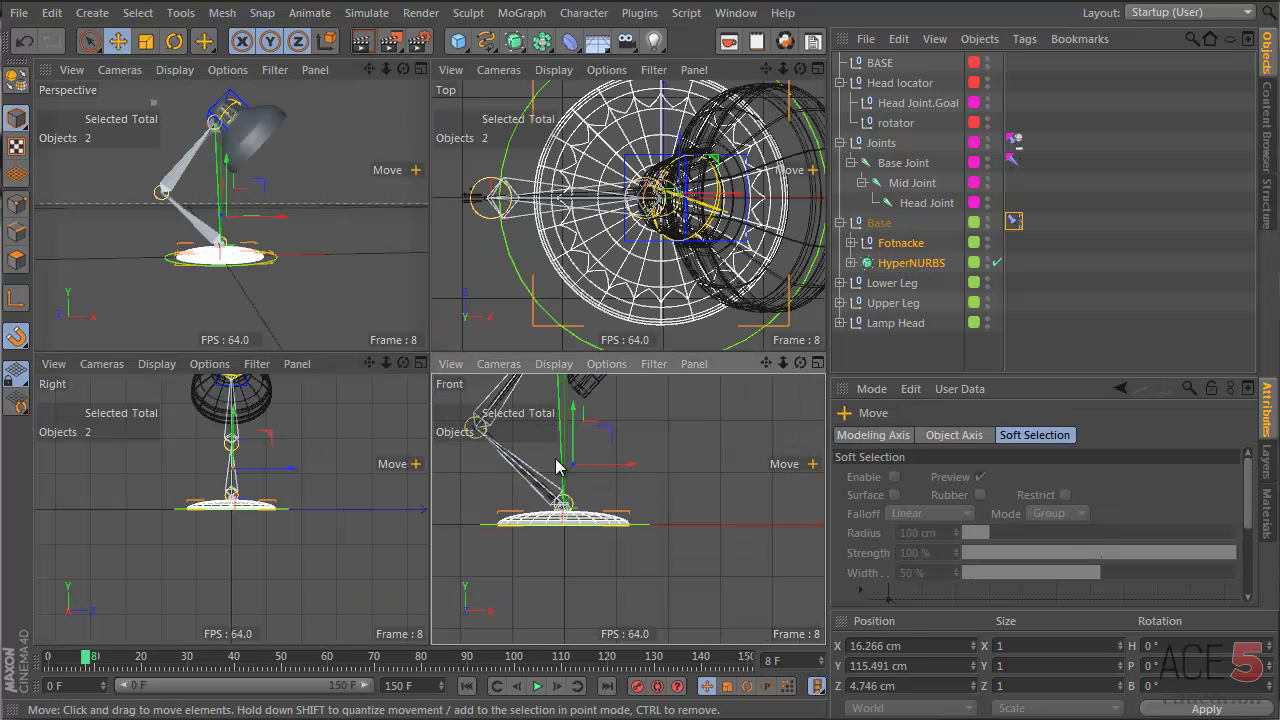
alt+right_drag(556, 464, 753, 508)
drag(752, 516, 792, 523)
- Rotate the BASE null to test the repositioned base mesh, and undo the rotation
mouse_move(326, 245)
mouse_down()
mouse_move(311, 155)
mouse_move(324, 228)
mouse_up()
key(ctrl+z)
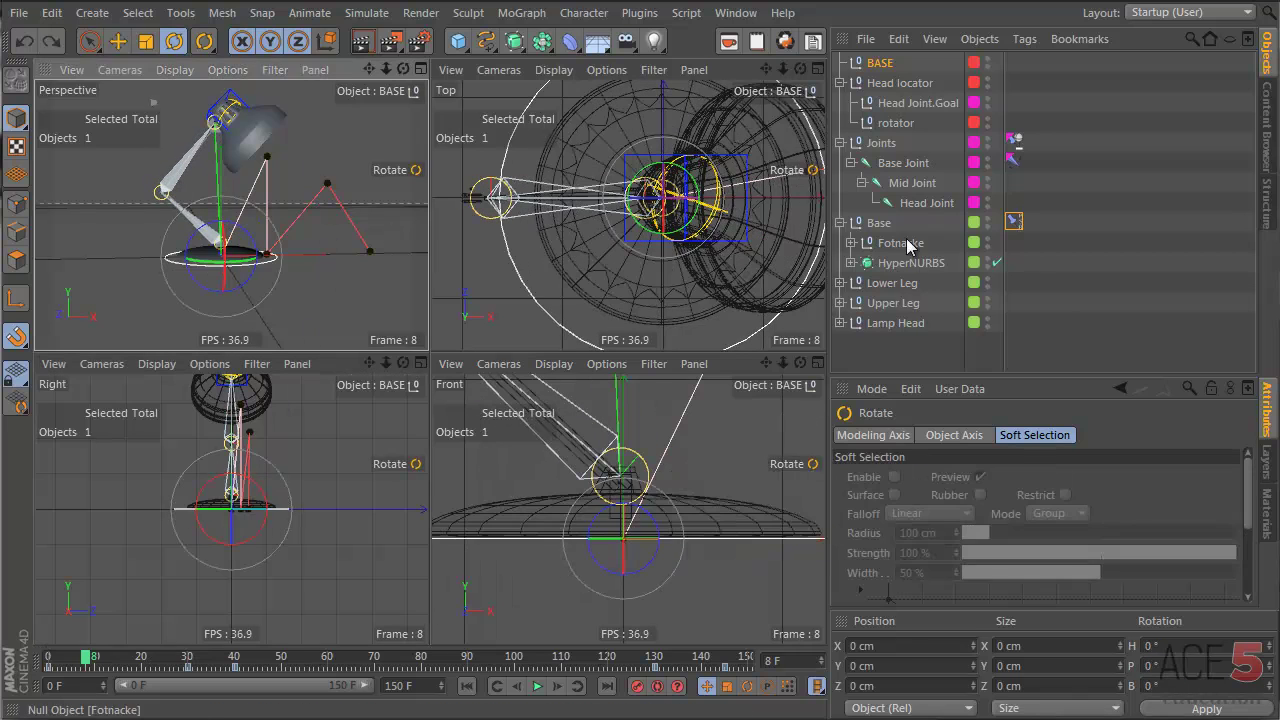
- Add a Constraint character tag to the Lower Leg mesh group
click(905, 262)
click(904, 289)
right_click(904, 289)
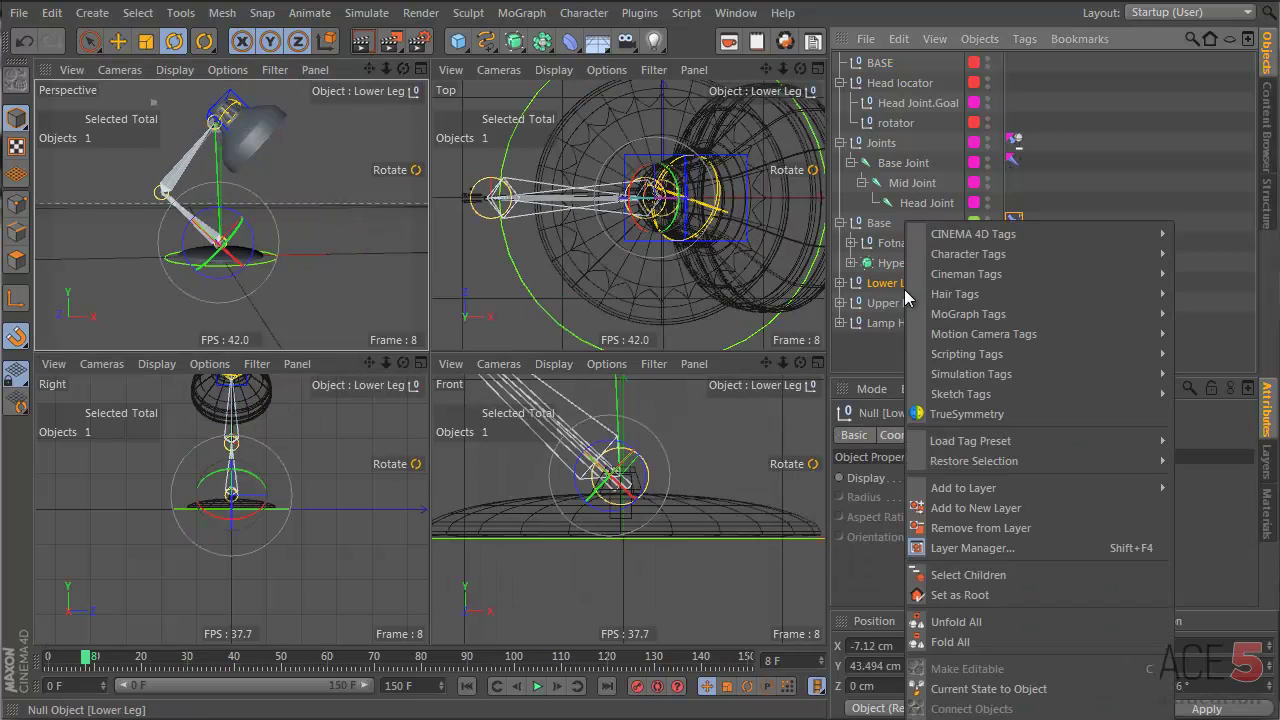
mouse_move(1000, 254)
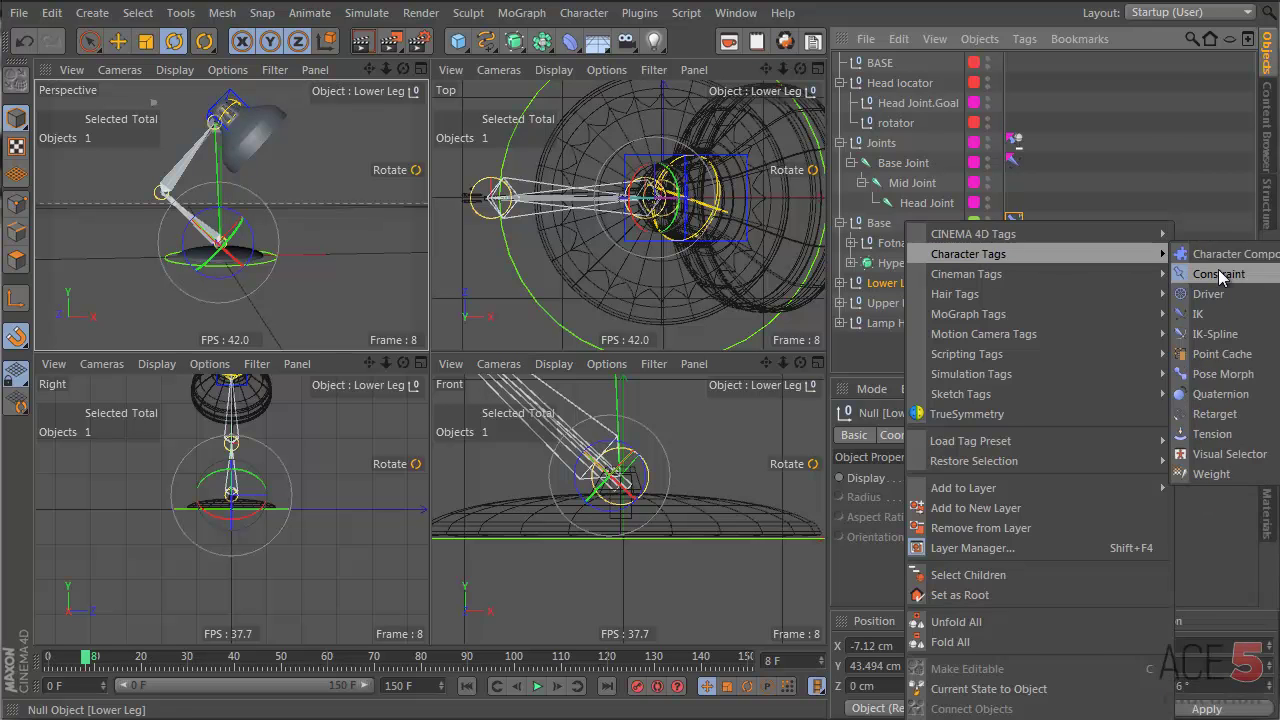
click(1218, 274)
- Enable the PSR constraint on the Lower Leg tag and assign Base Joint as its target
click(937, 557)
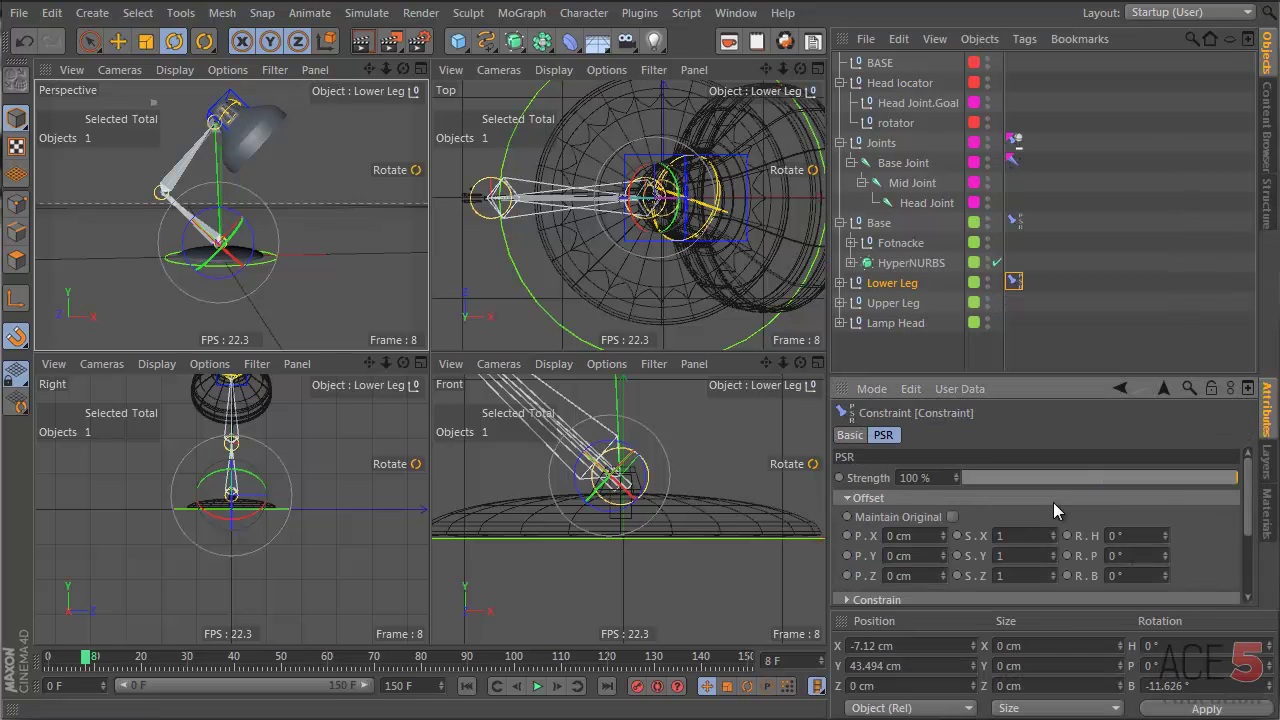
drag(1054, 508, 1073, 322)
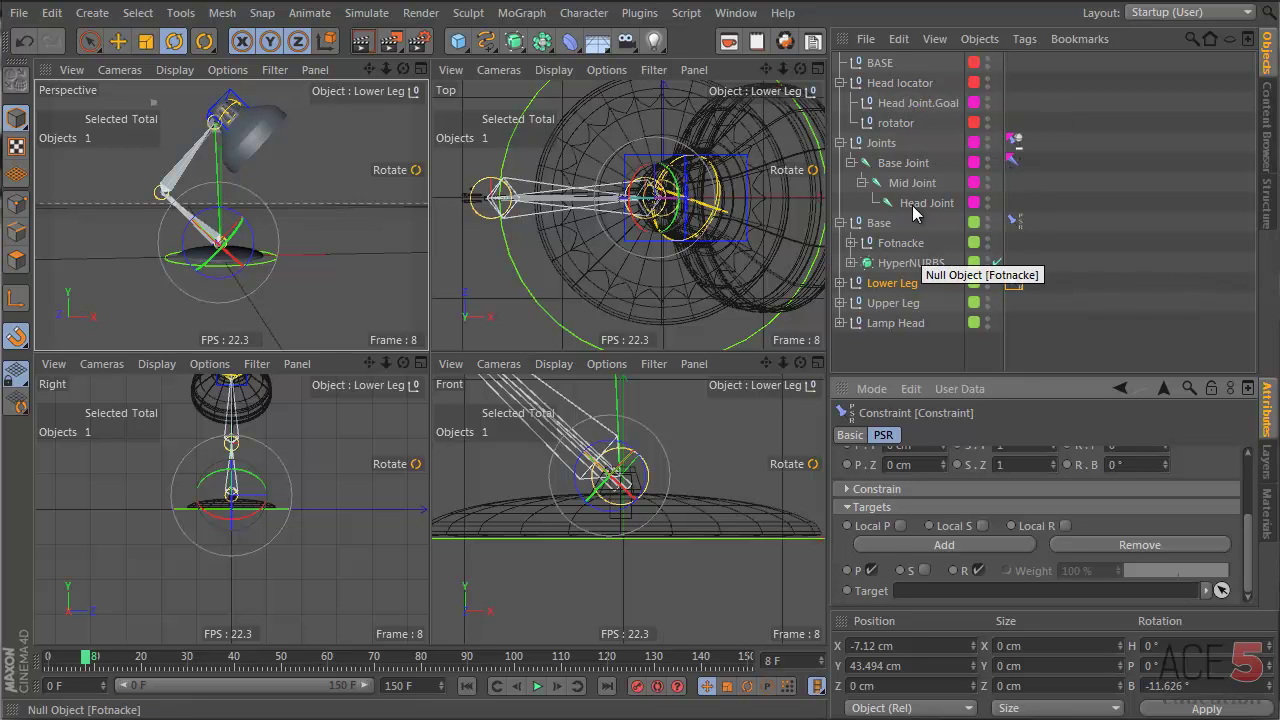
drag(920, 173, 923, 228)
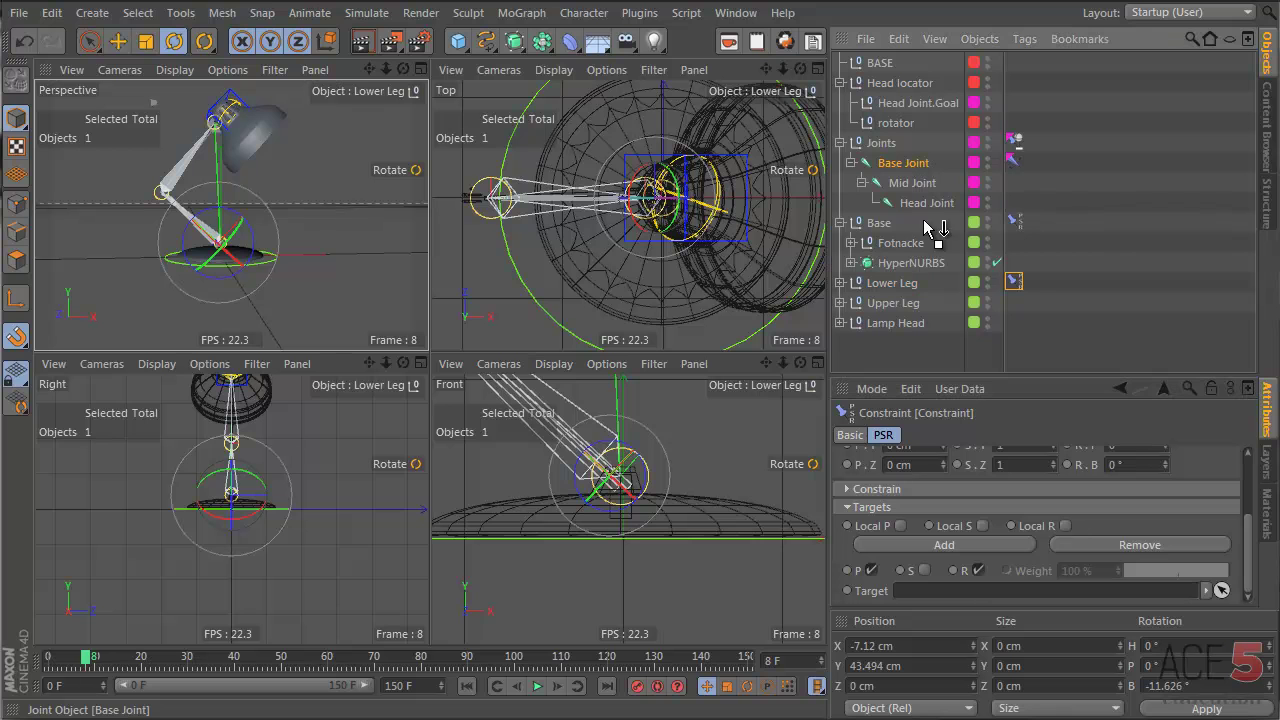
drag(948, 601, 946, 597)
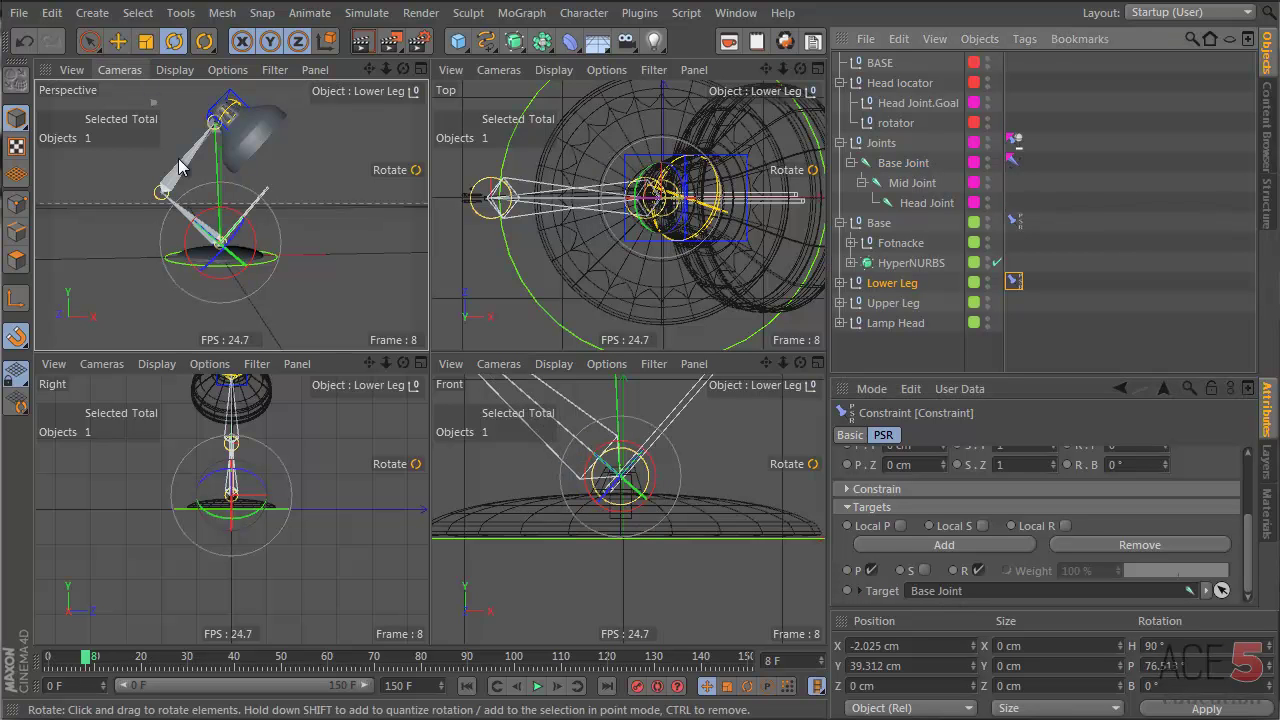
- Select Cube.1 and Cube inside the Lower Leg group and rotate them together to line up with the lower bone
alt+right_drag(234, 263, 361, 254)
alt+drag(228, 214, 360, 300)
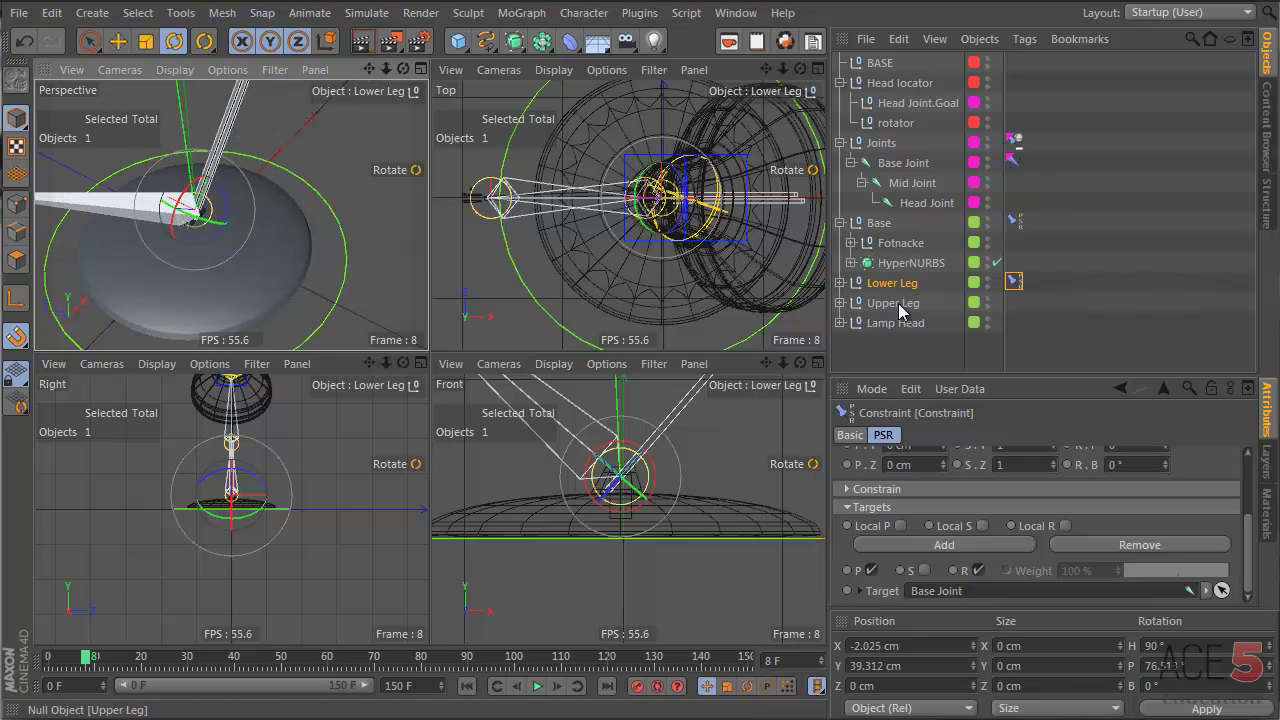
click(841, 283)
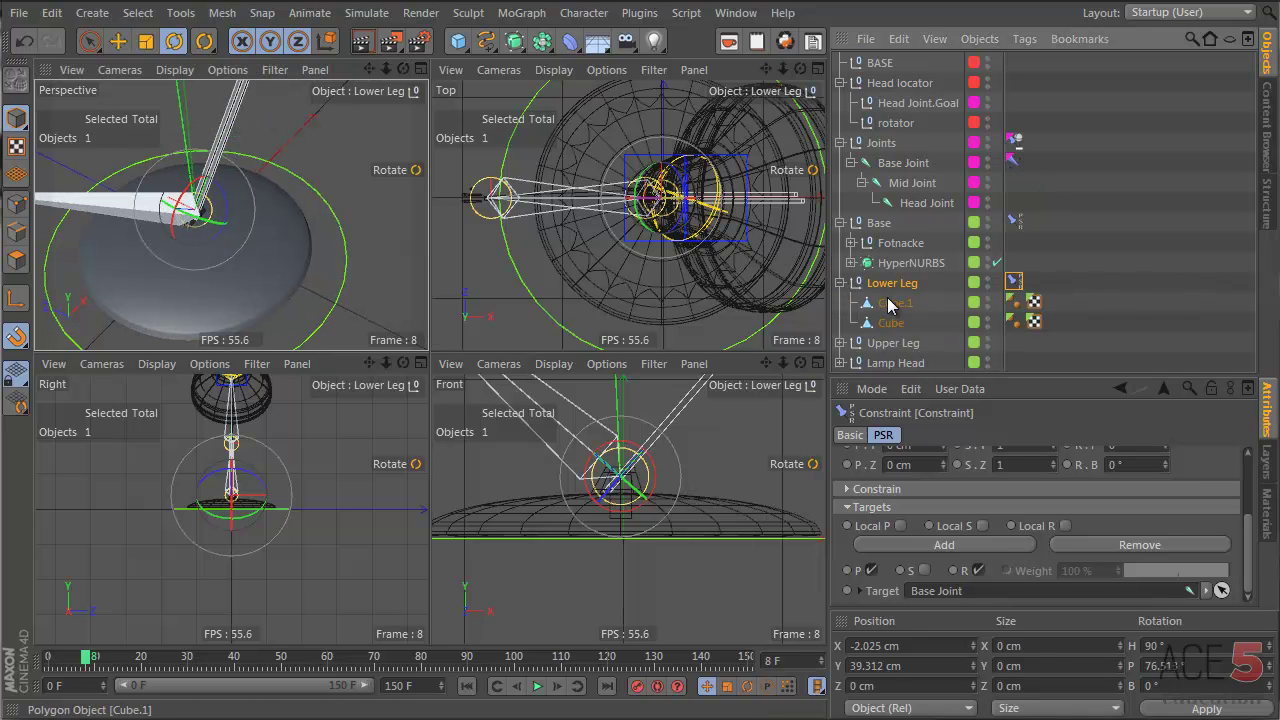
click(895, 302)
shift+click(890, 322)
drag(765, 532, 629, 437)
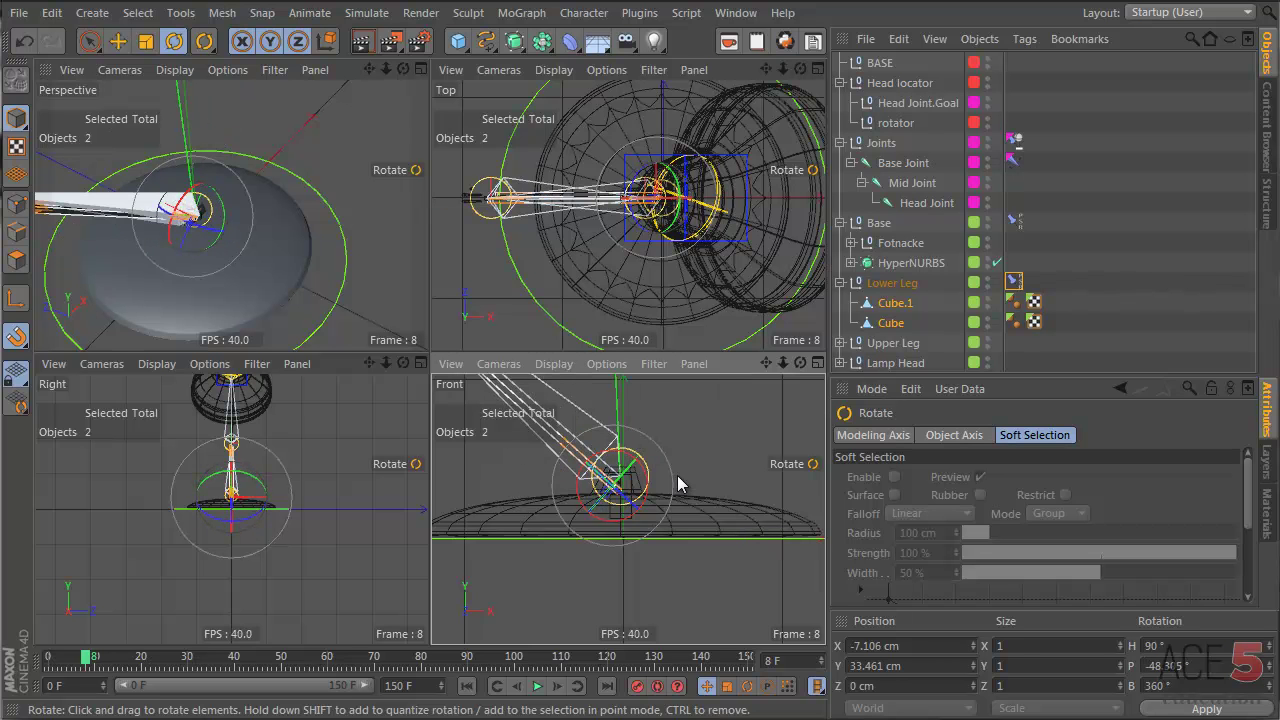
click(627, 474)
key(ctrl+z)
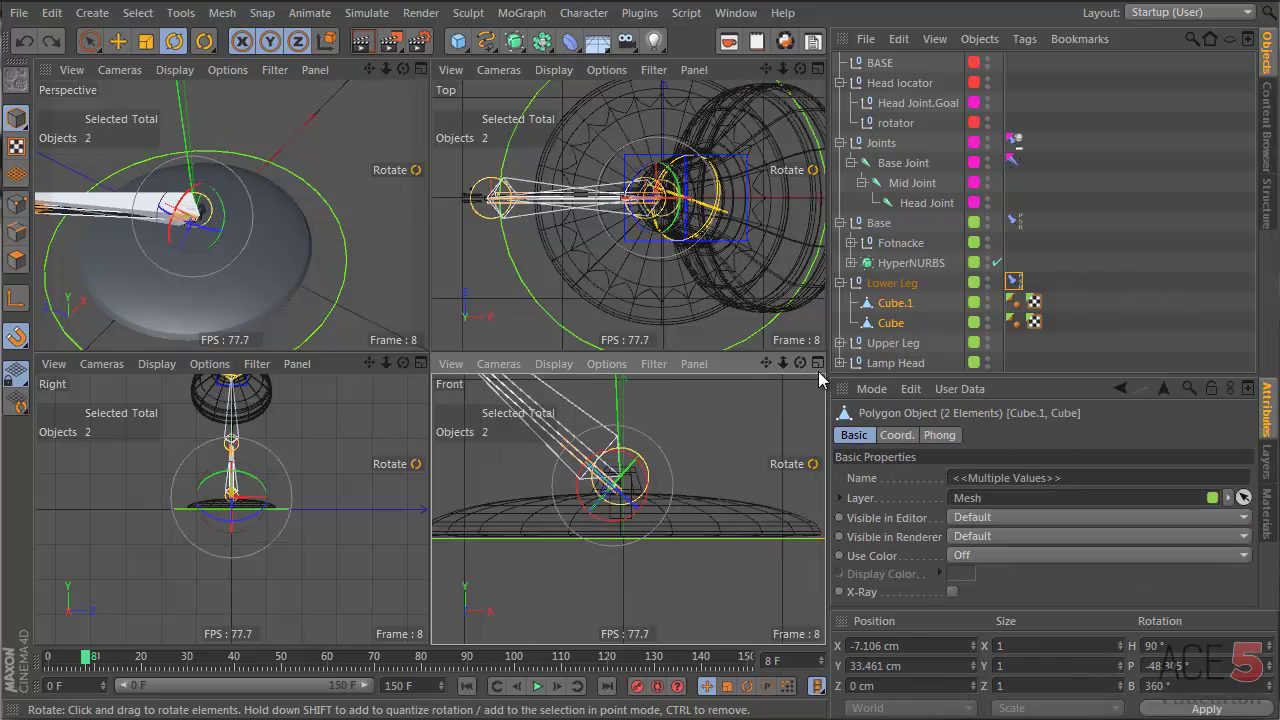
drag(628, 478, 444, 596)
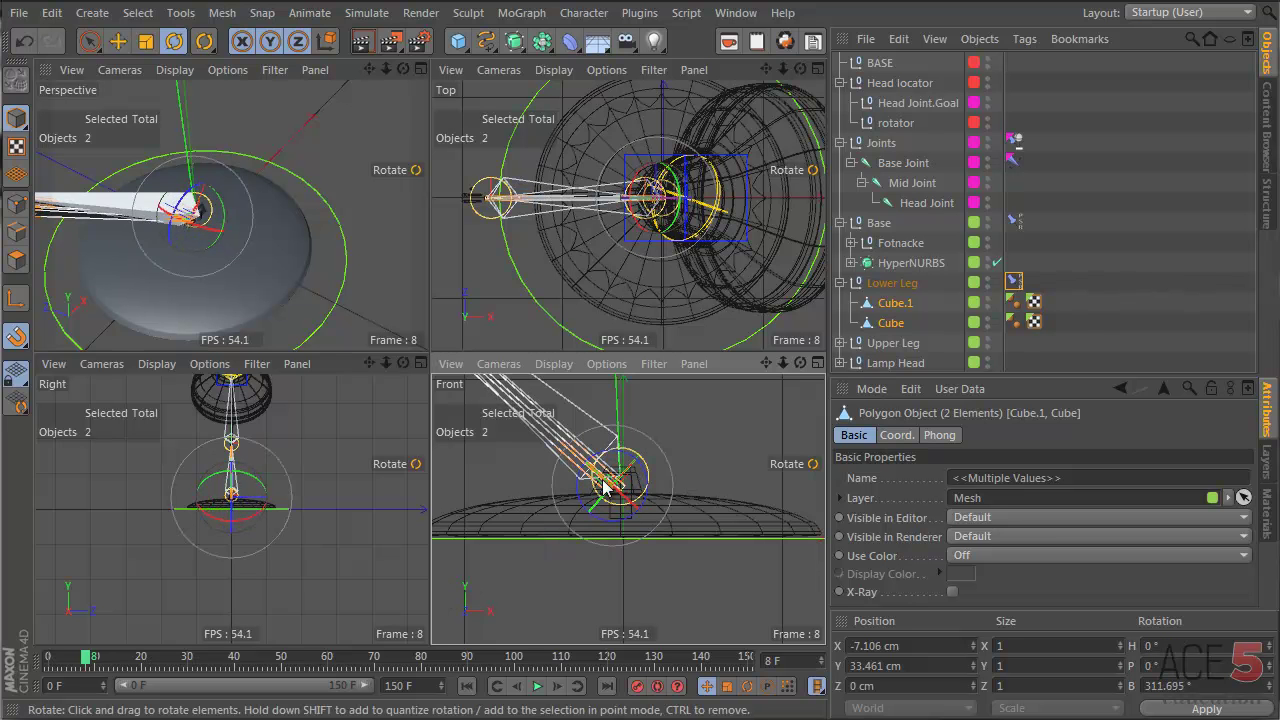
- Move the two Lower Leg cubes onto the lower bone, turning snapping off for the fine placement at the base joint
key(e)
drag(694, 533, 606, 466)
click(17, 338)
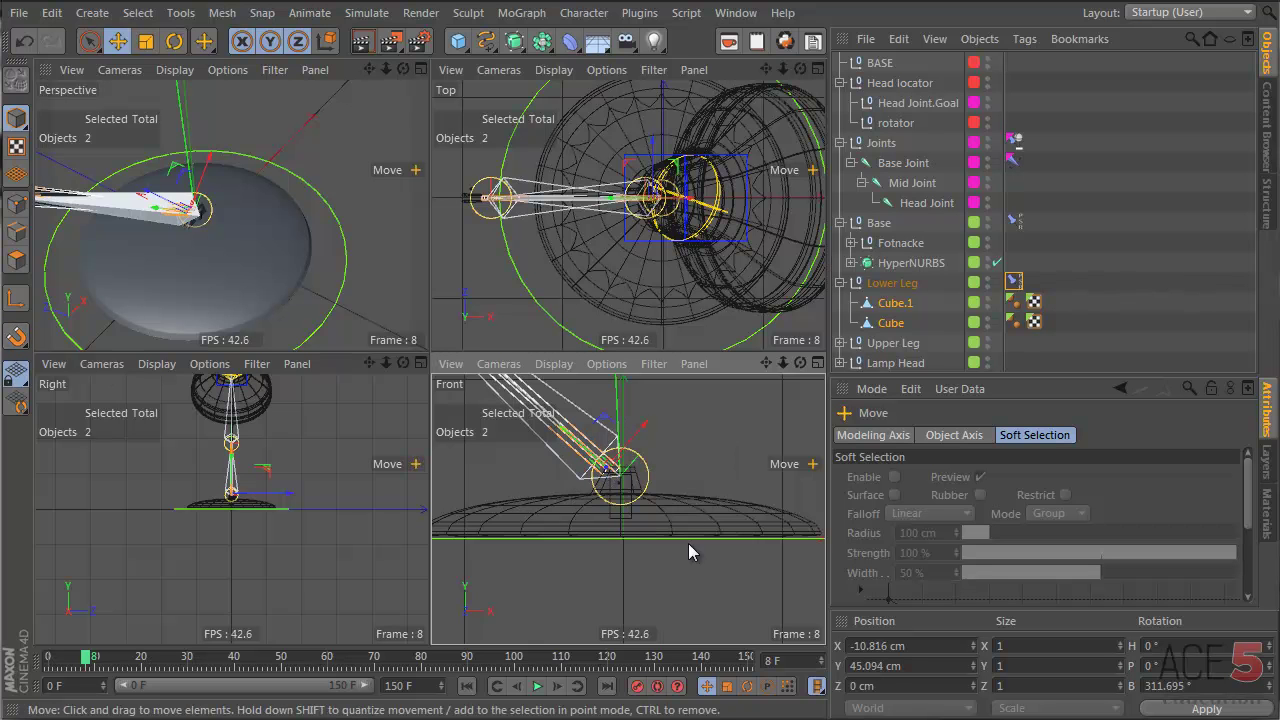
mouse_move(697, 553)
mouse_down()
mouse_move(697, 533)
mouse_move(706, 559)
mouse_up()
alt+drag(194, 213, 127, 160)
alt+middle_drag(124, 152, 317, 291)
alt+drag(317, 291, 140, 170)
alt+drag(809, 442, 142, 204)
alt+middle_drag(365, 303, 231, 217)
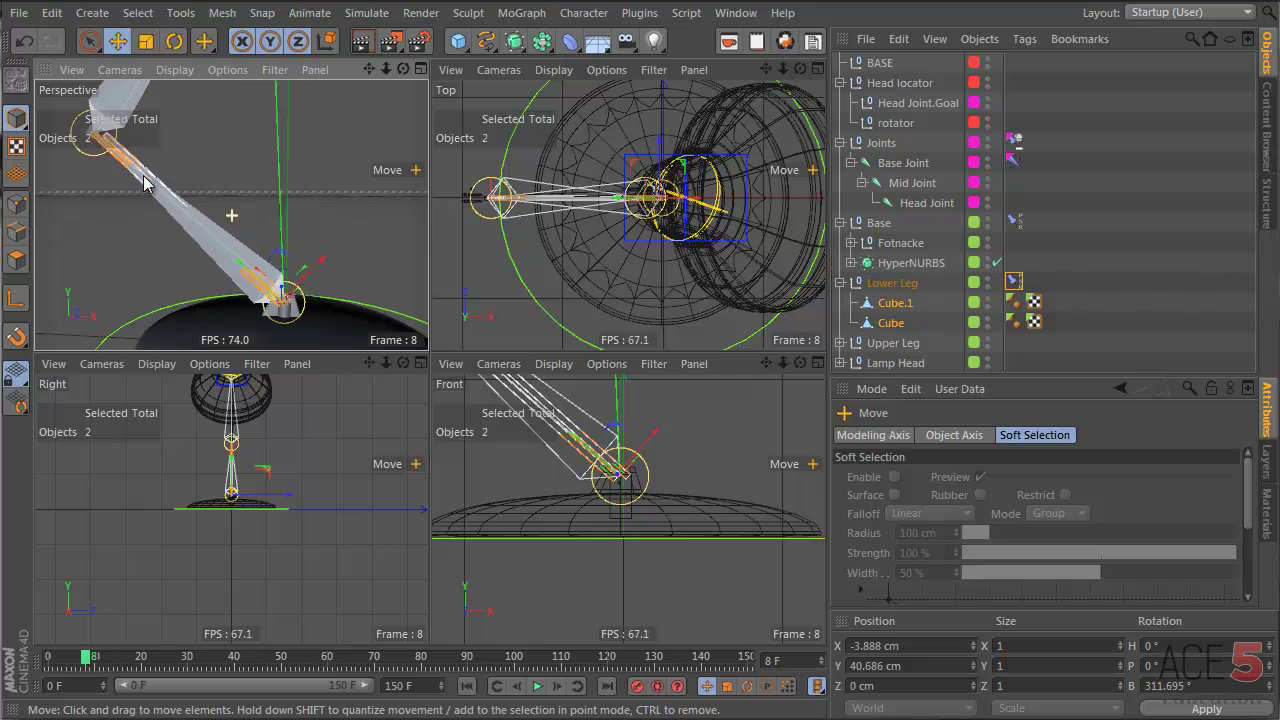
alt+right_drag(247, 212, 178, 223)
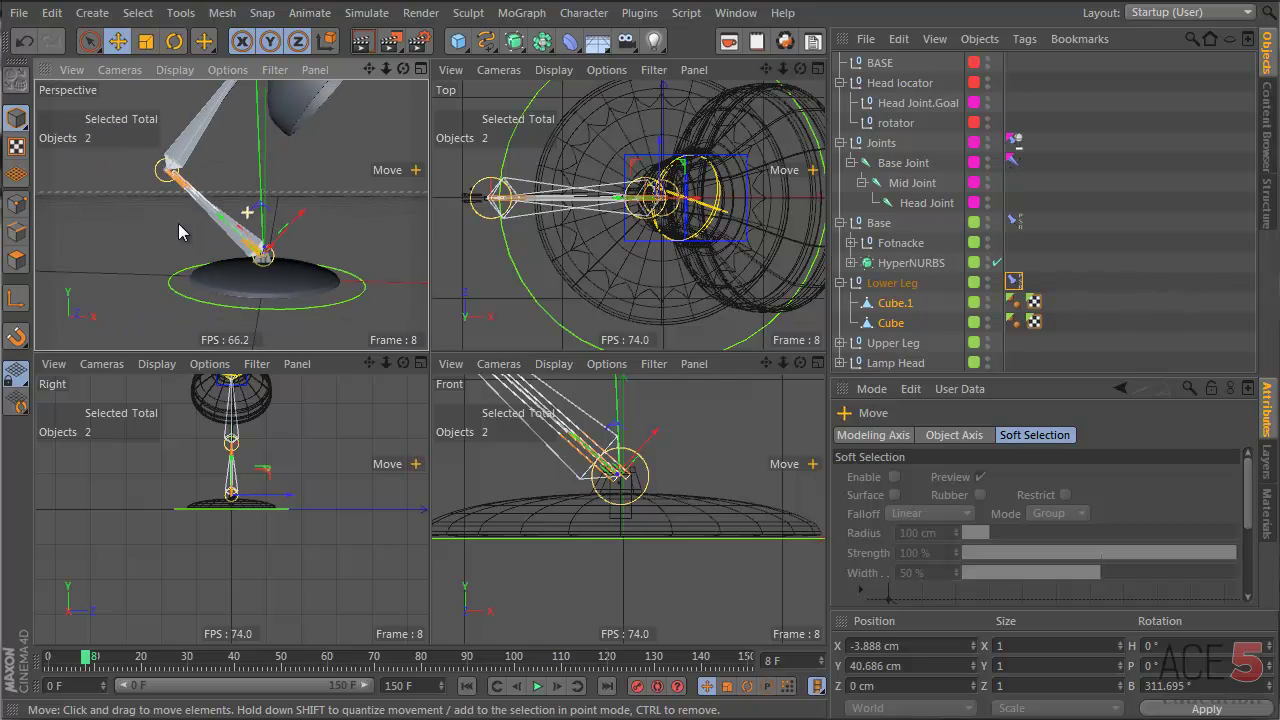
- Move the BASE null to test the Lower Leg constraint, and undo the move
click(880, 62)
mouse_move(321, 220)
mouse_down()
mouse_move(290, 245)
mouse_move(318, 228)
mouse_up()
key(ctrl+z)
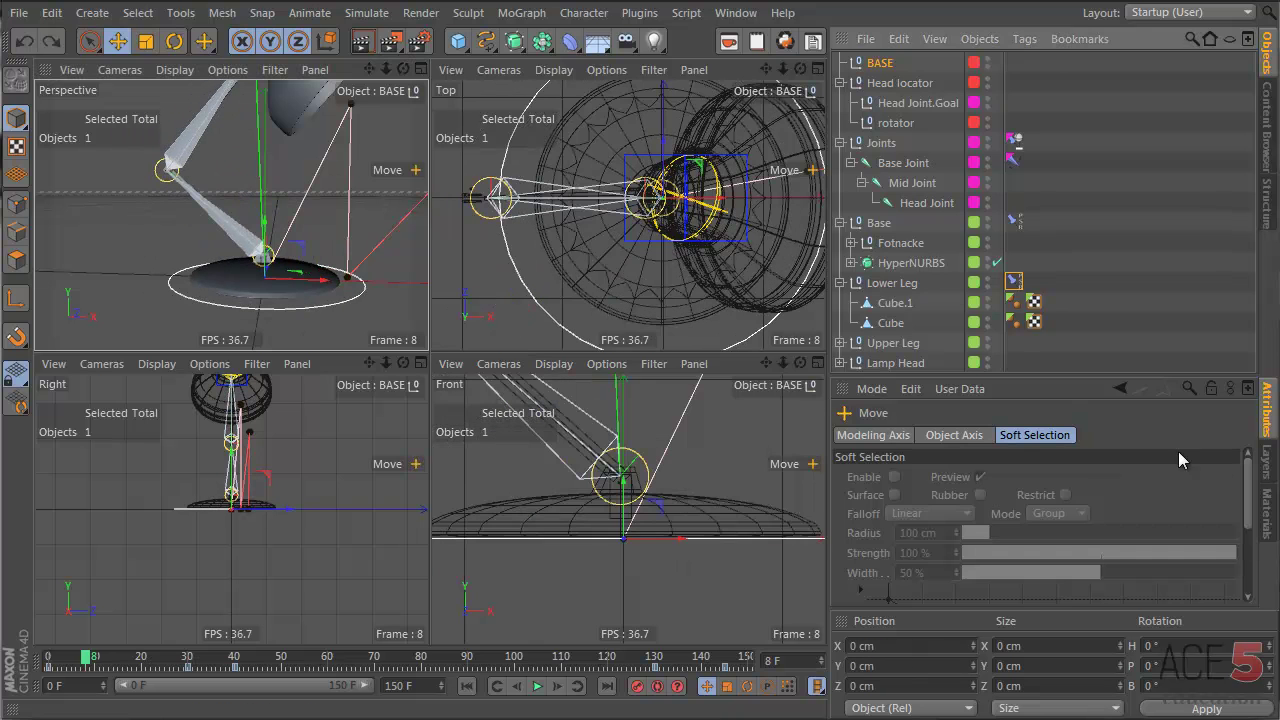
- Hide the Bones layer in the editor view, keeping the rig layer visible
click(1265, 462)
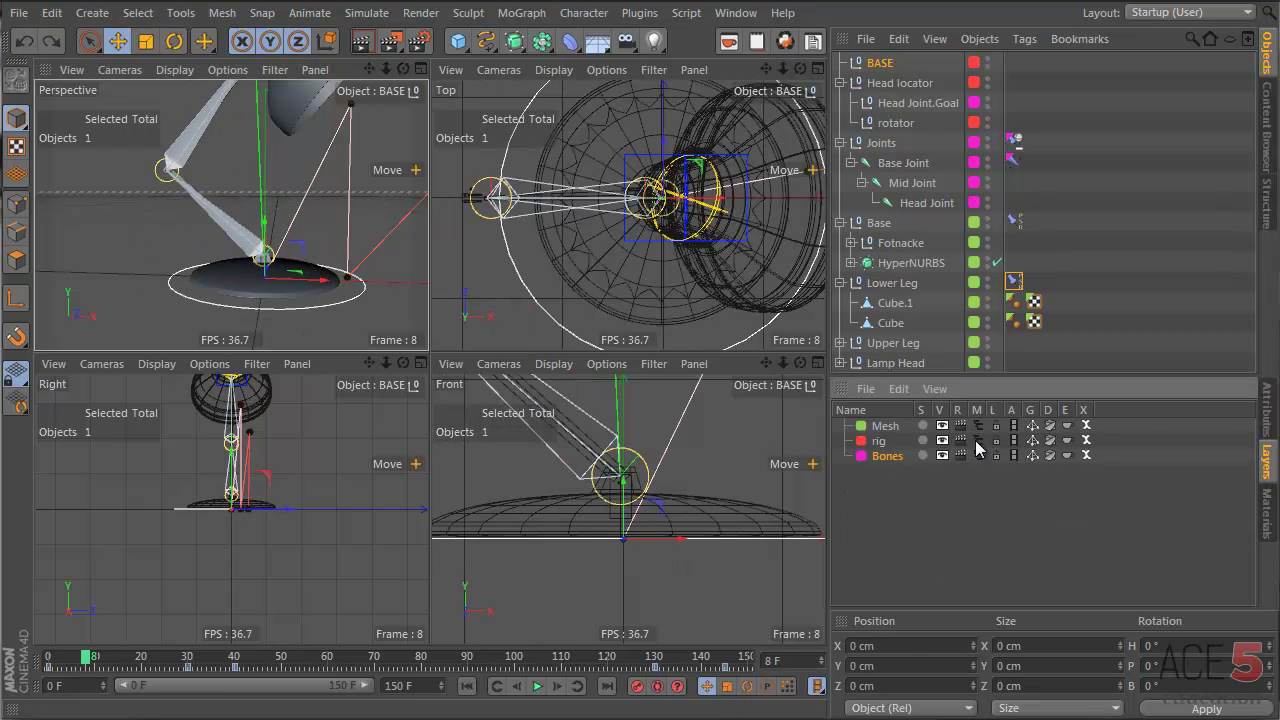
click(945, 438)
click(945, 438)
click(942, 456)
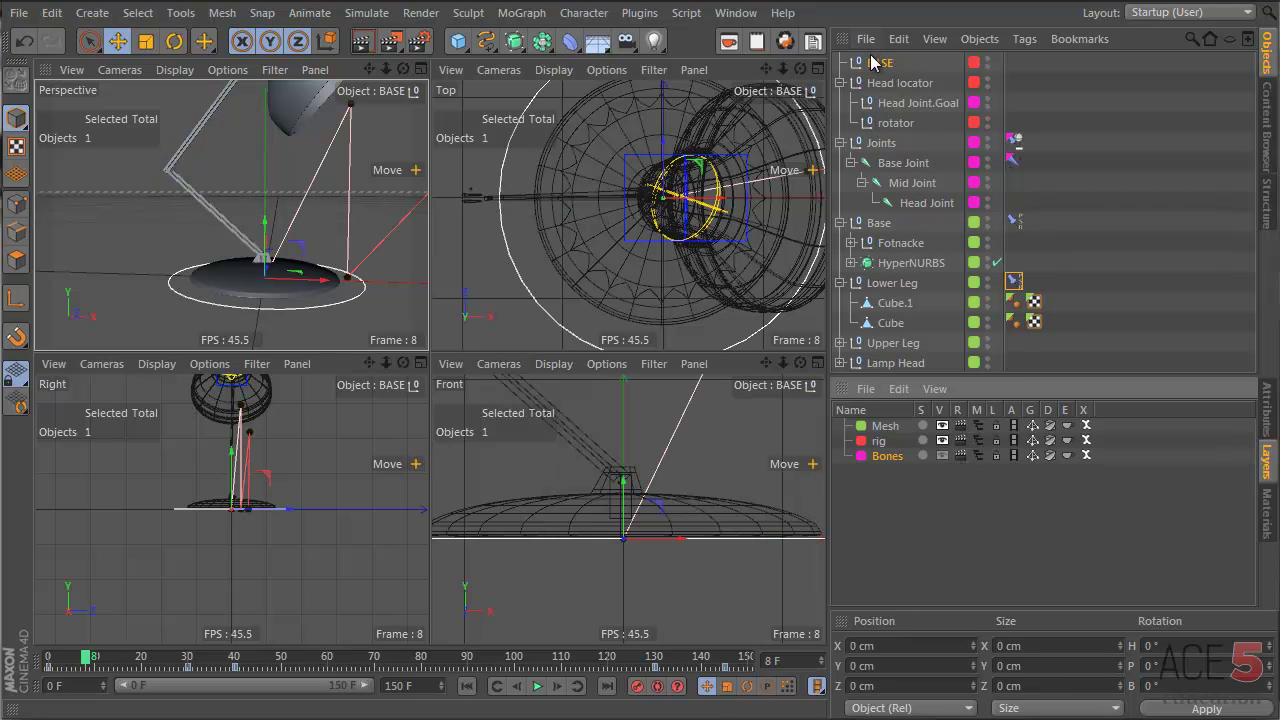
- Move the BASE null about 270 cm away to check how the base and leg meshes follow, and undo the move
drag(298, 245, 150, 268)
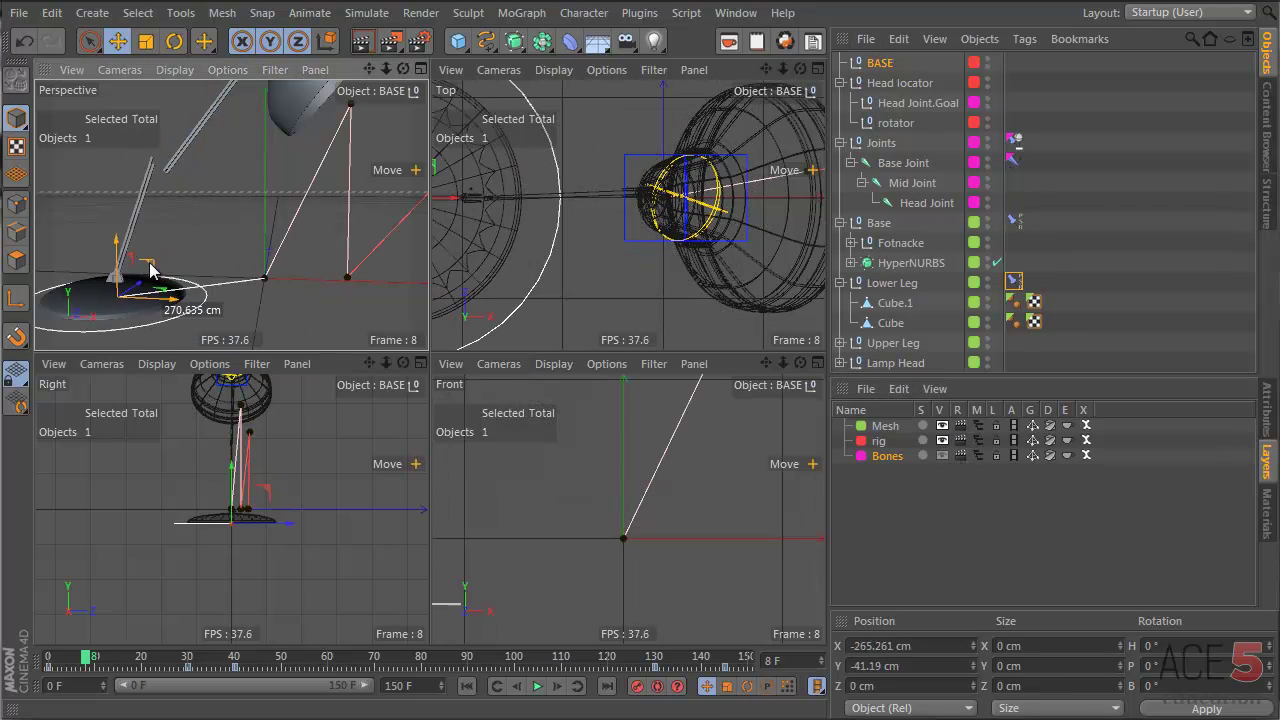
key(ctrl+z)
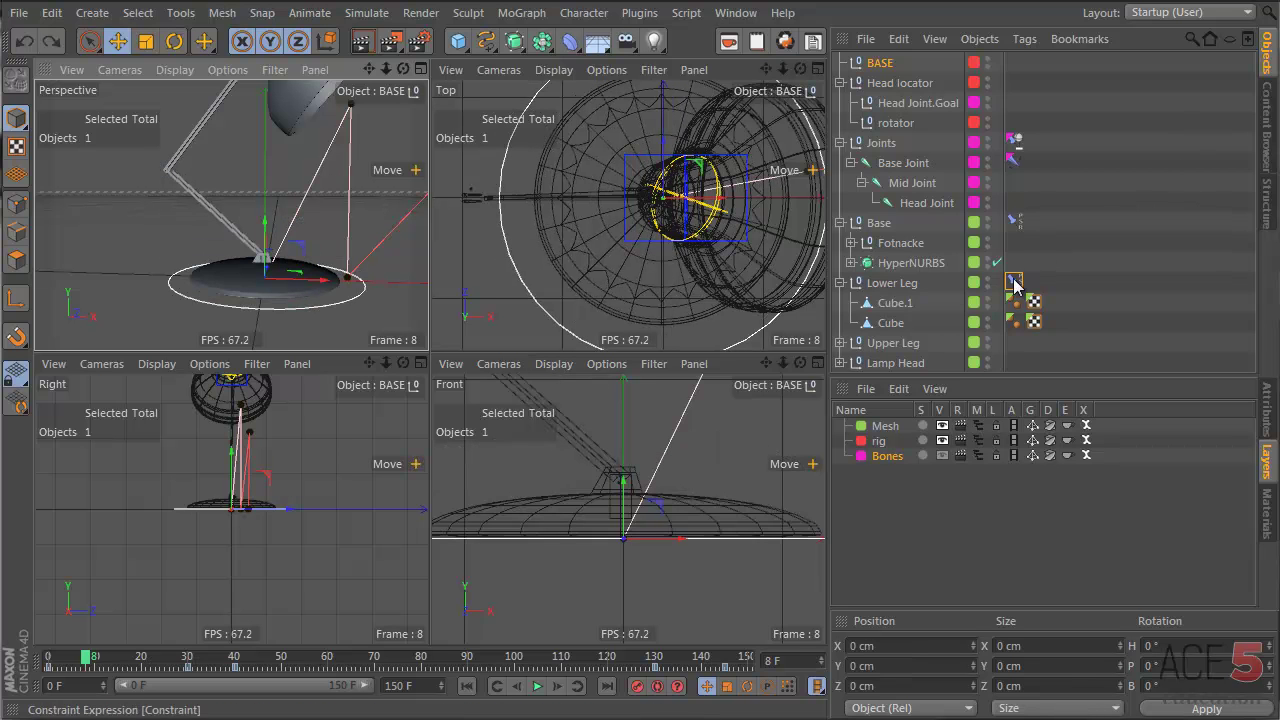
- Open the PSR settings of the Lower Leg group's Constraint tag
click(1014, 283)
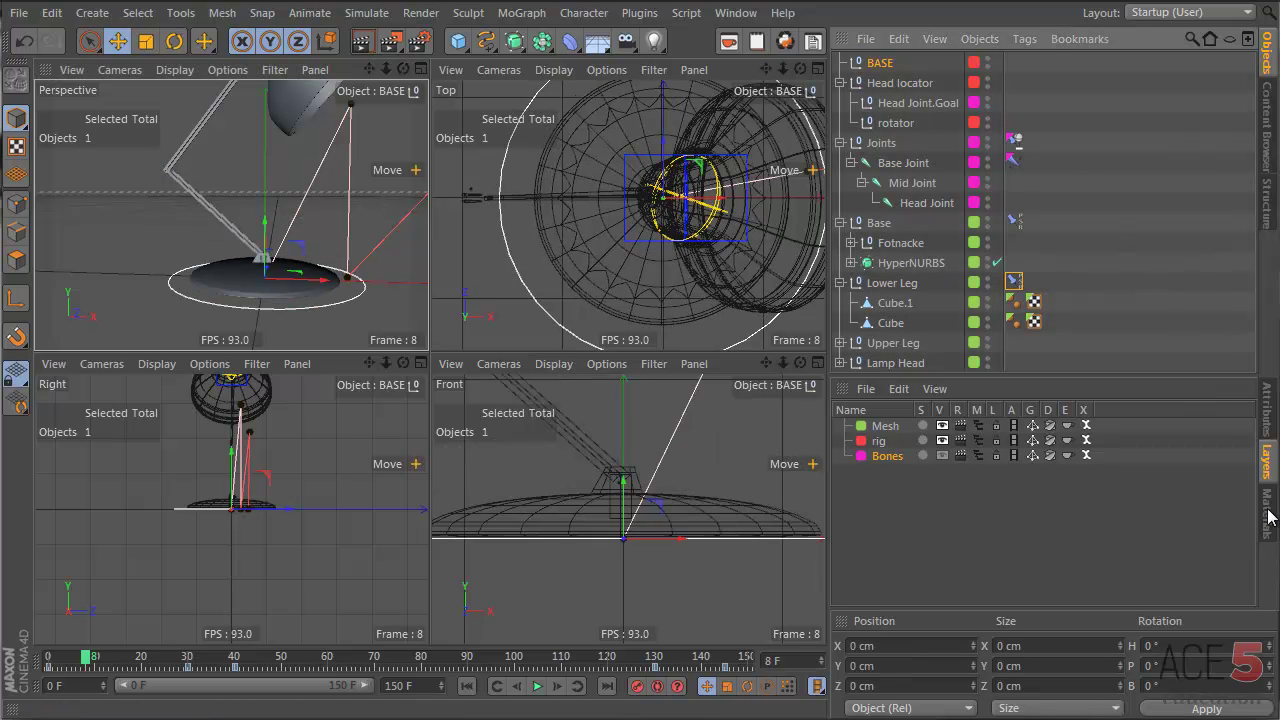
click(1267, 410)
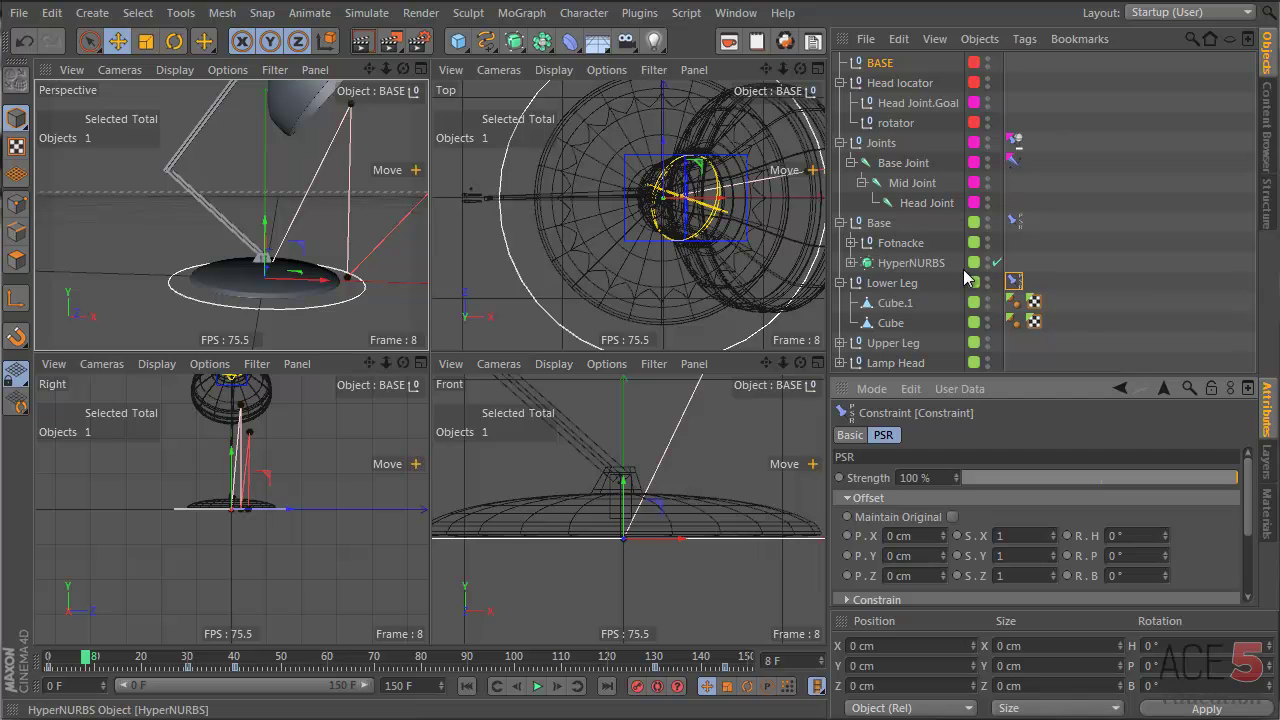
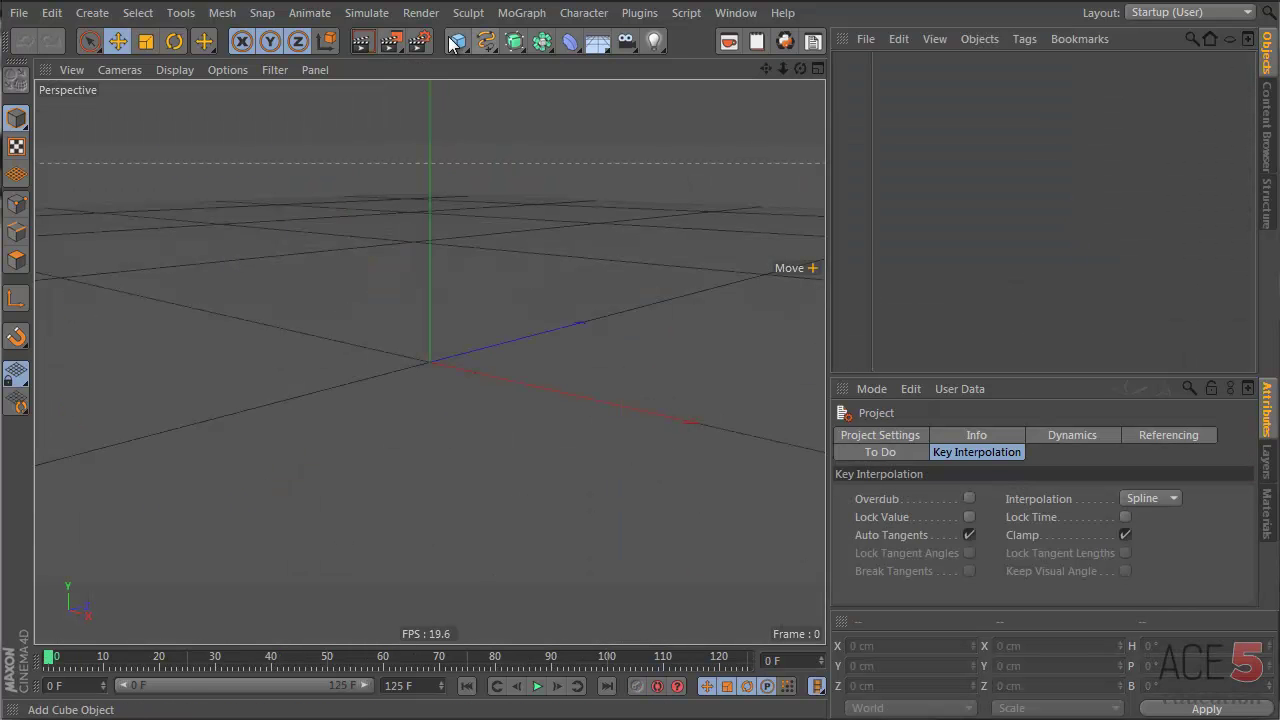
- Add a cube and a cone to an empty scene, and stretch the cone to about 518 cm in height
click(457, 40)
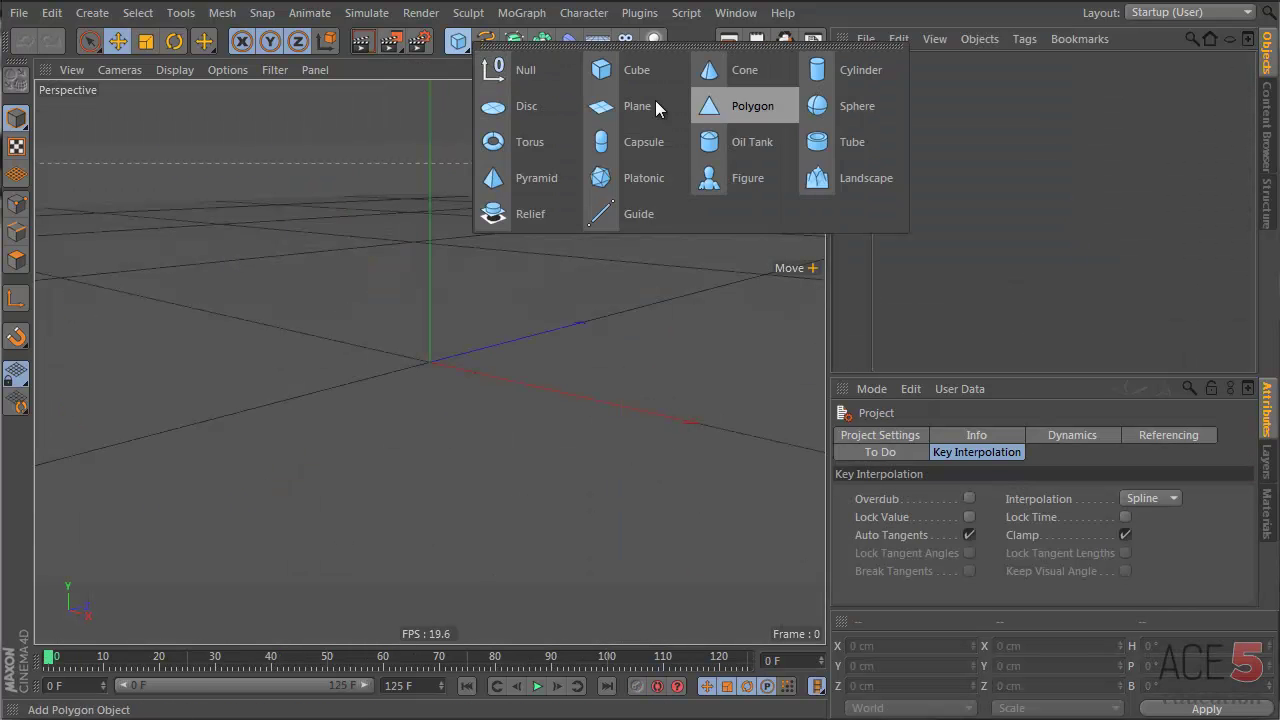
click(620, 74)
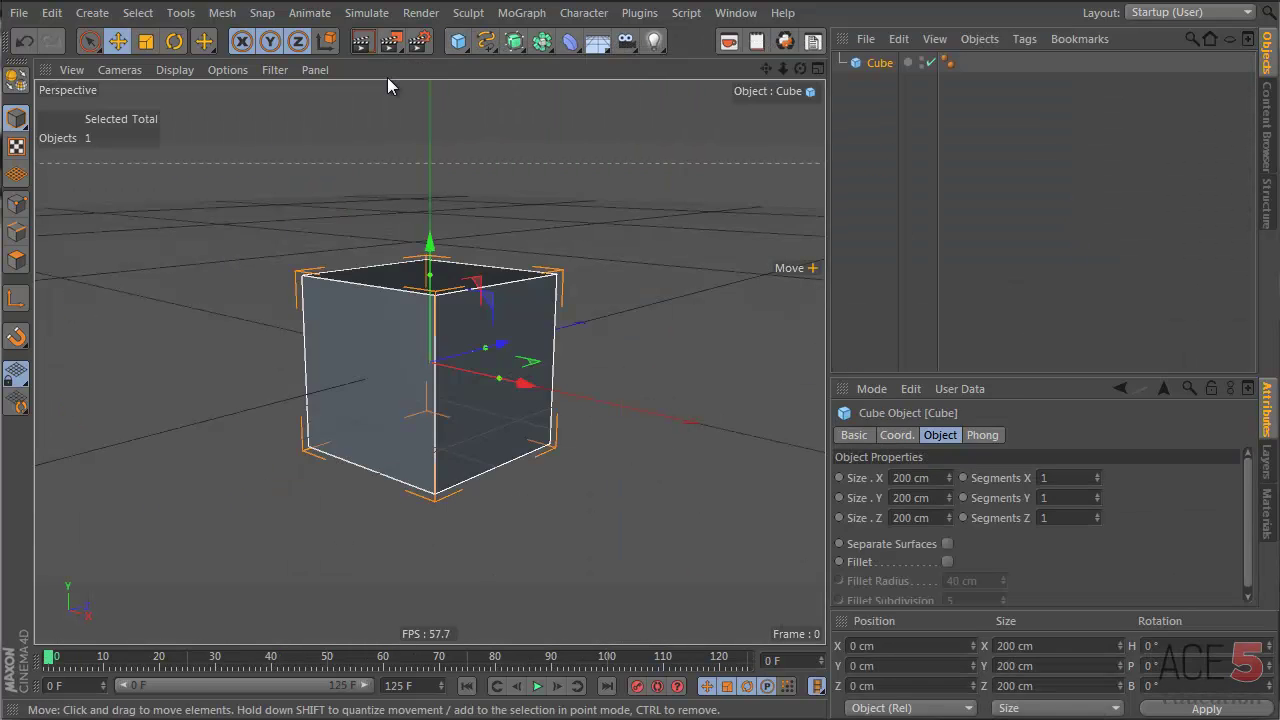
click(455, 45)
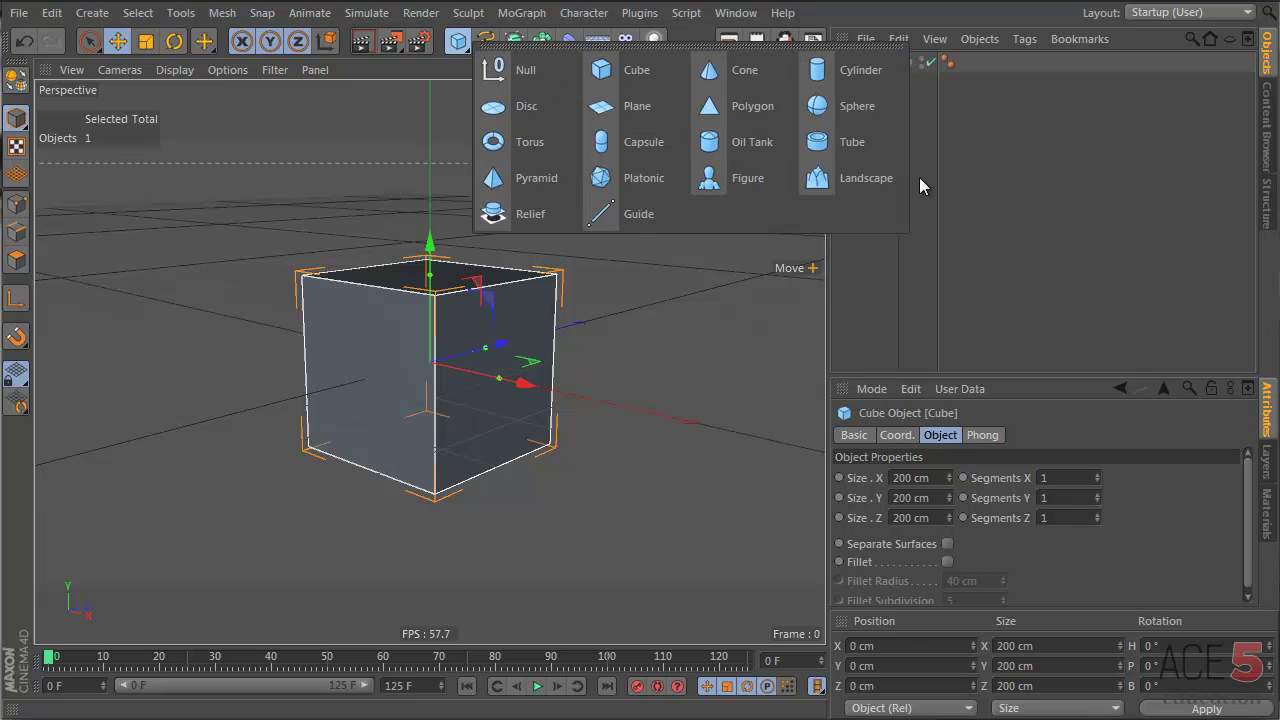
click(759, 70)
key(t)
drag(430, 240, 463, 131)
alt+drag(416, 304, 677, 180)
- Move the cone out of the cube to a spot beside it, at about 50 cm in Y and -268 cm in Z
click(872, 130)
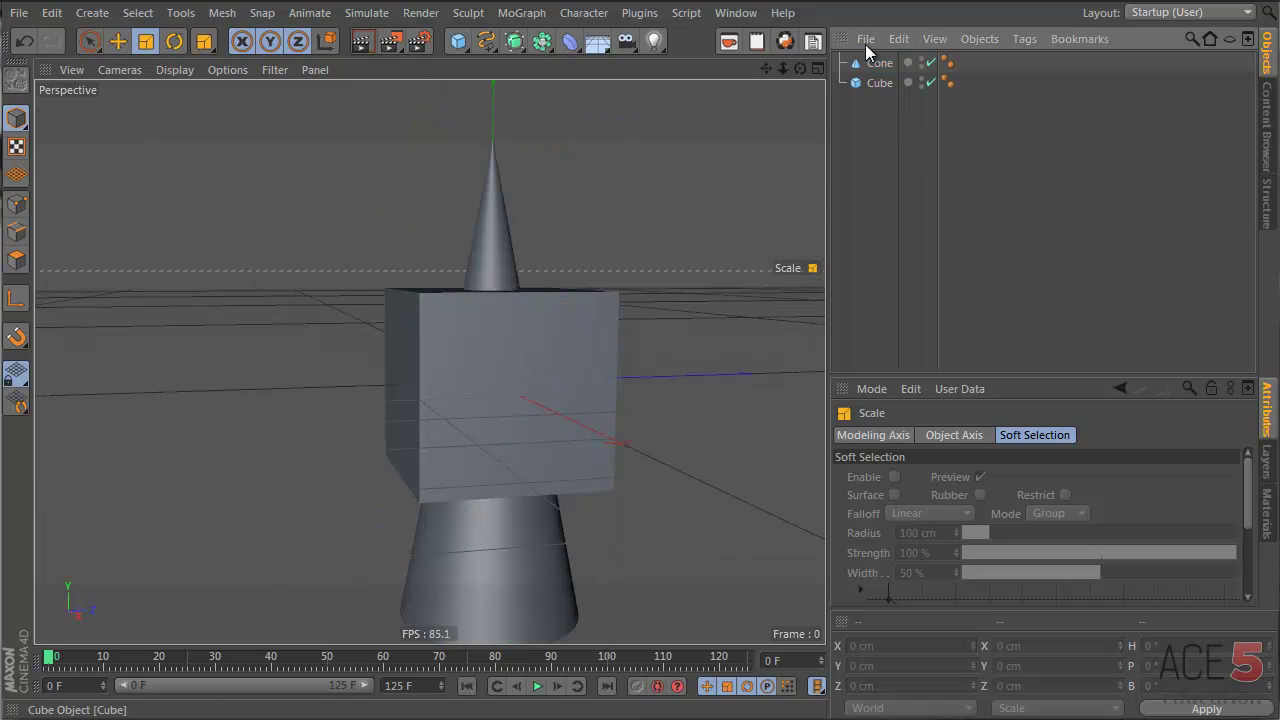
click(874, 62)
key(e)
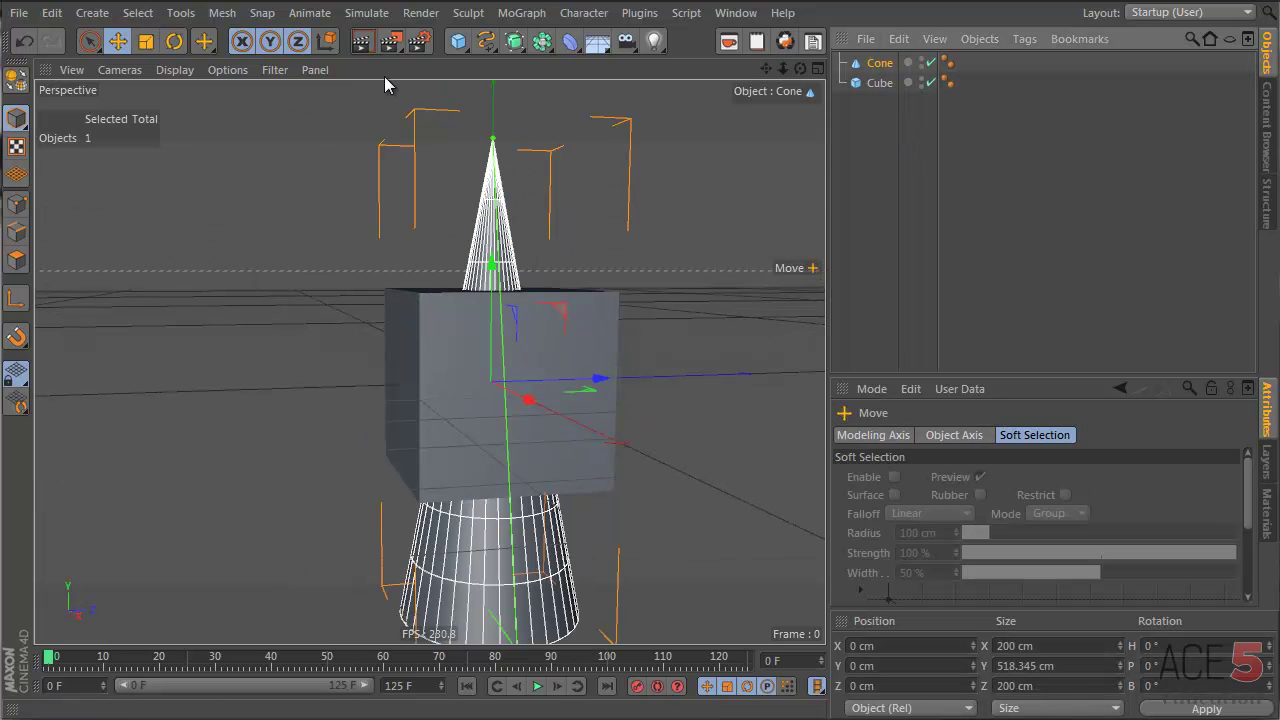
drag(565, 305, 208, 354)
click(880, 83)
alt+drag(517, 376, 520, 430)
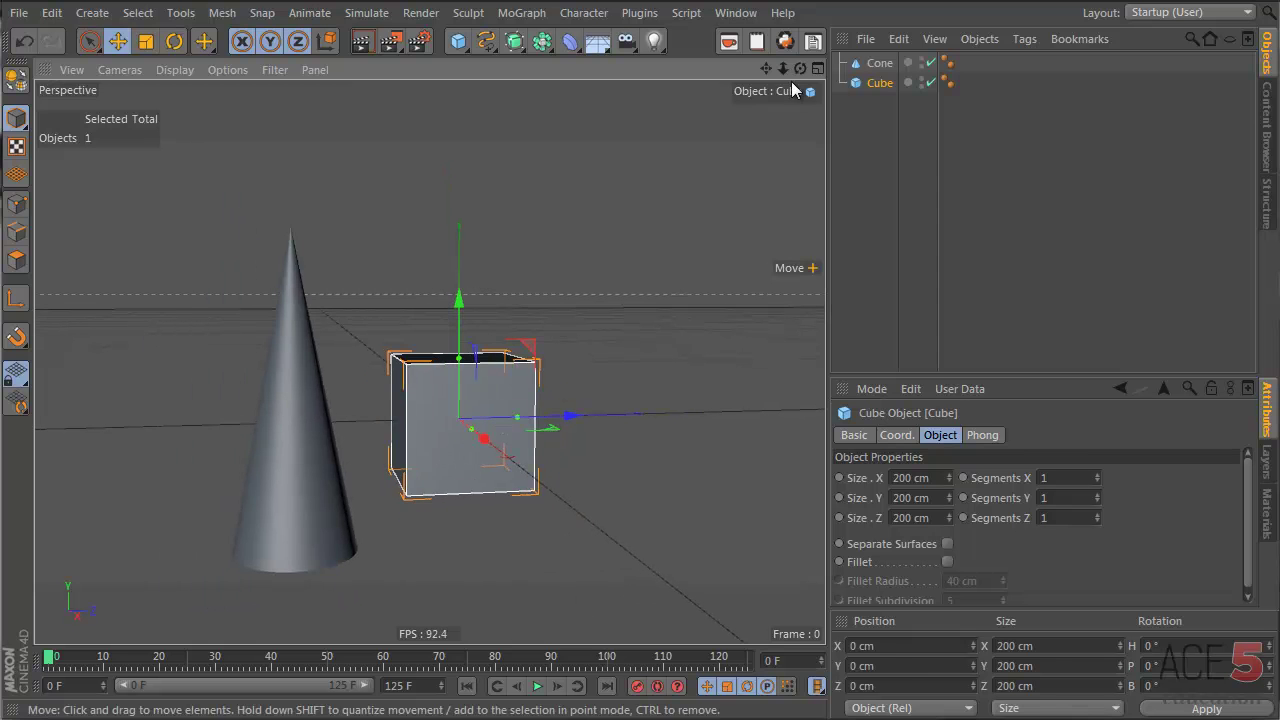
click(884, 65)
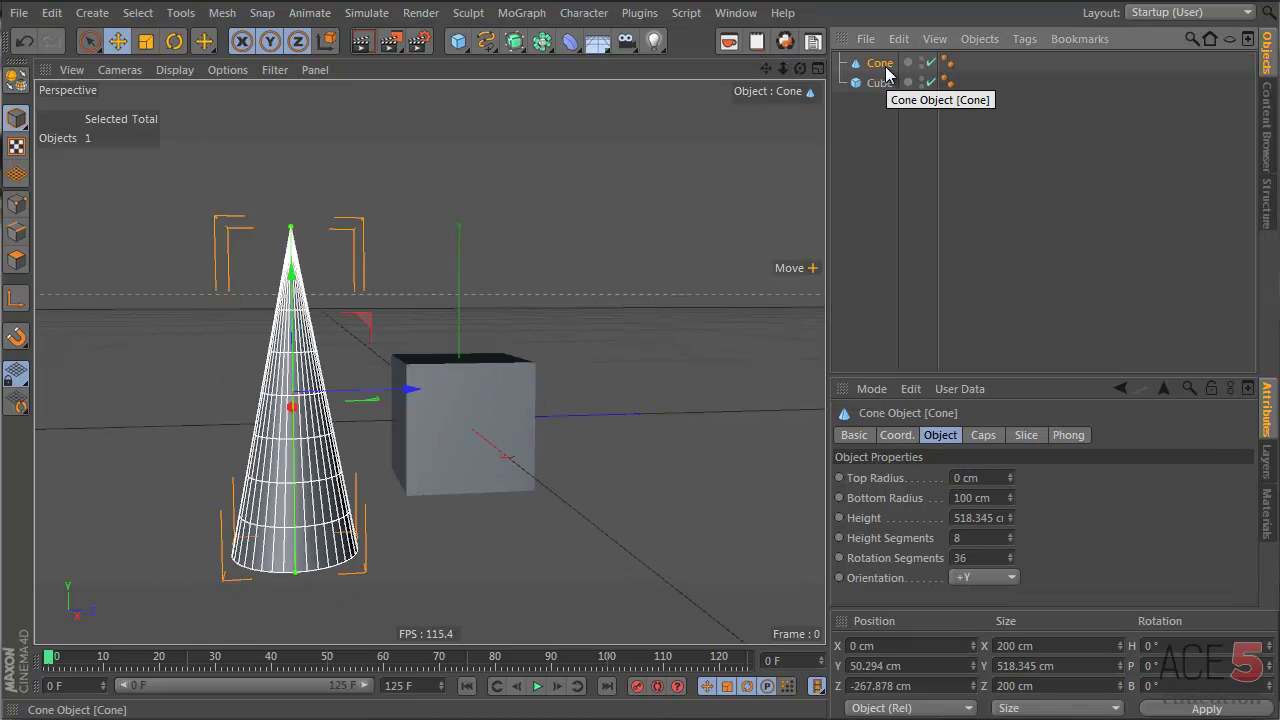
click(880, 83)
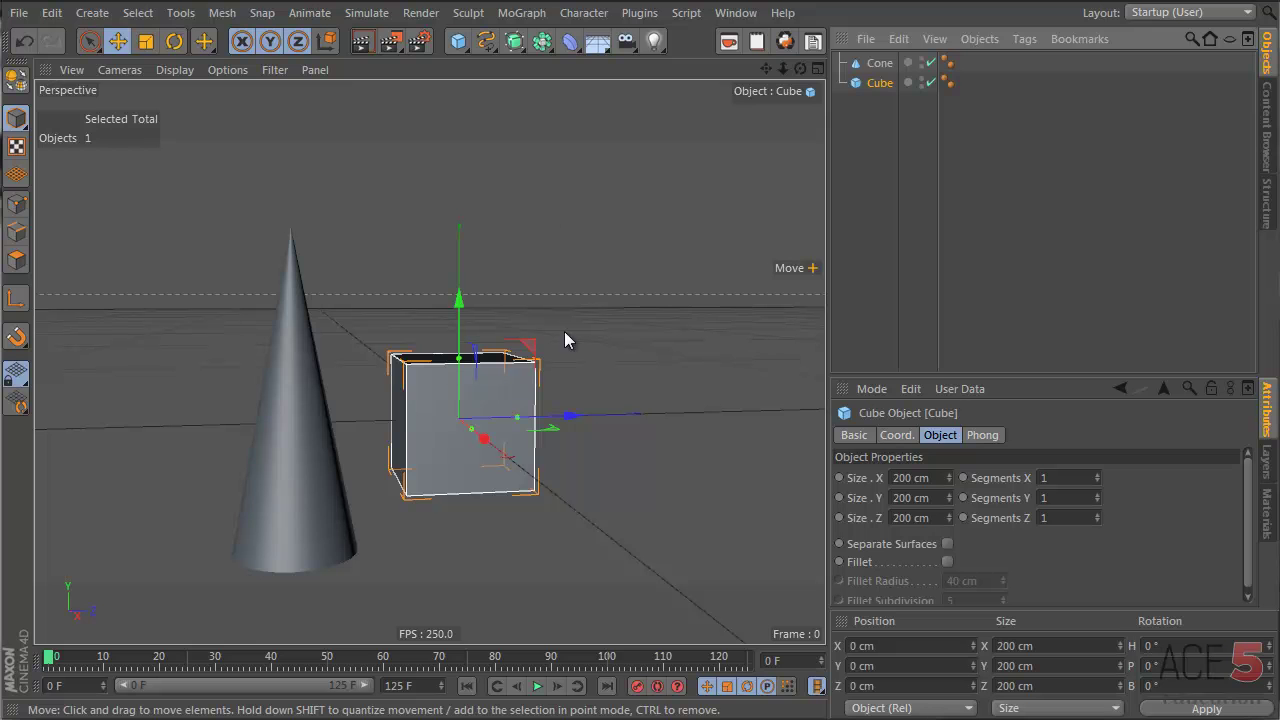
- Nest the cone under the cube to test rotating them together, and restore the original rotation and hierarchy
drag(878, 63, 884, 90)
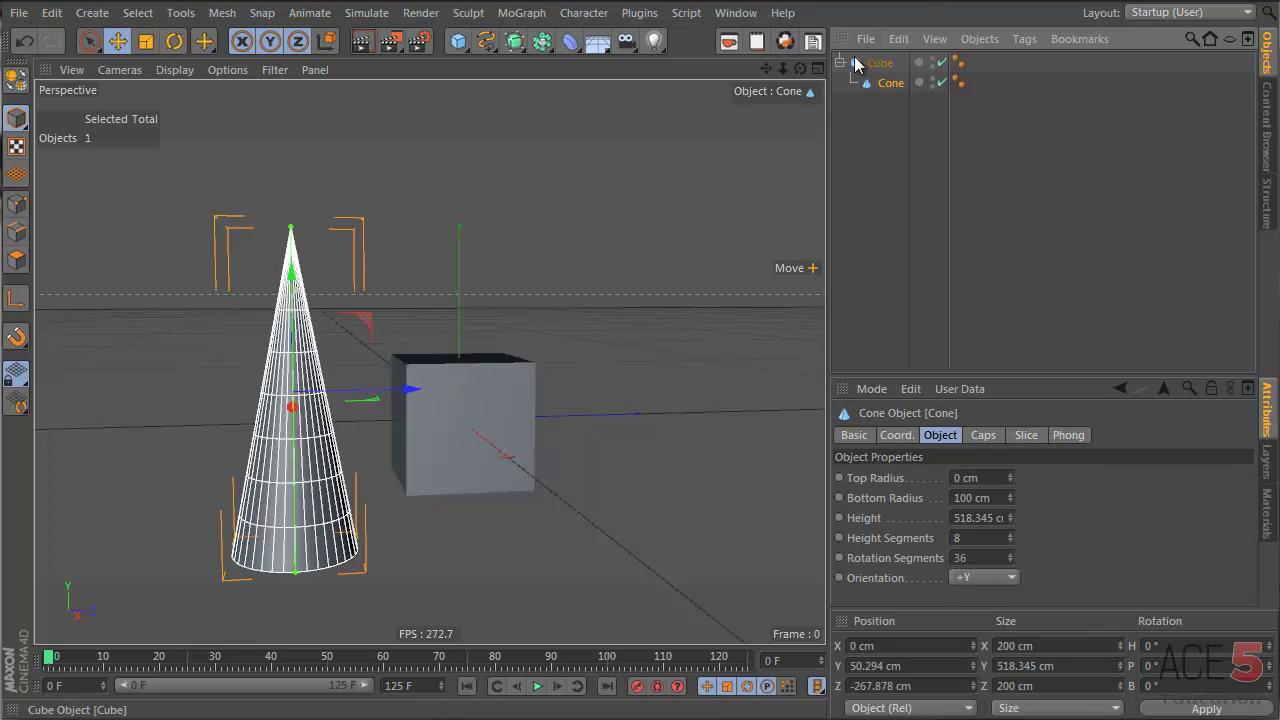
click(880, 63)
key(r)
mouse_move(514, 360)
mouse_down()
mouse_move(546, 404)
mouse_move(397, 240)
mouse_move(530, 372)
mouse_up()
key(ctrl+z)
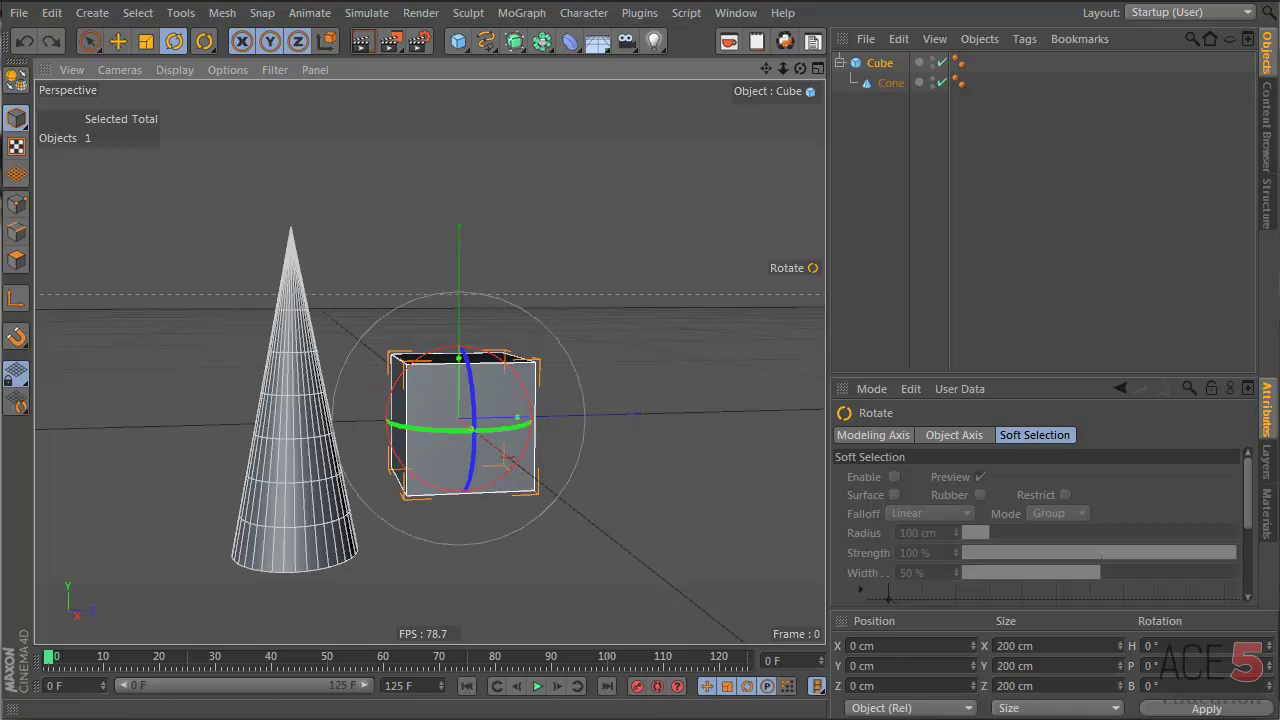
drag(889, 84, 886, 143)
- Add a Constraint tag to the cone with the Parent constraint enabled and the cube as its target
right_click(870, 83)
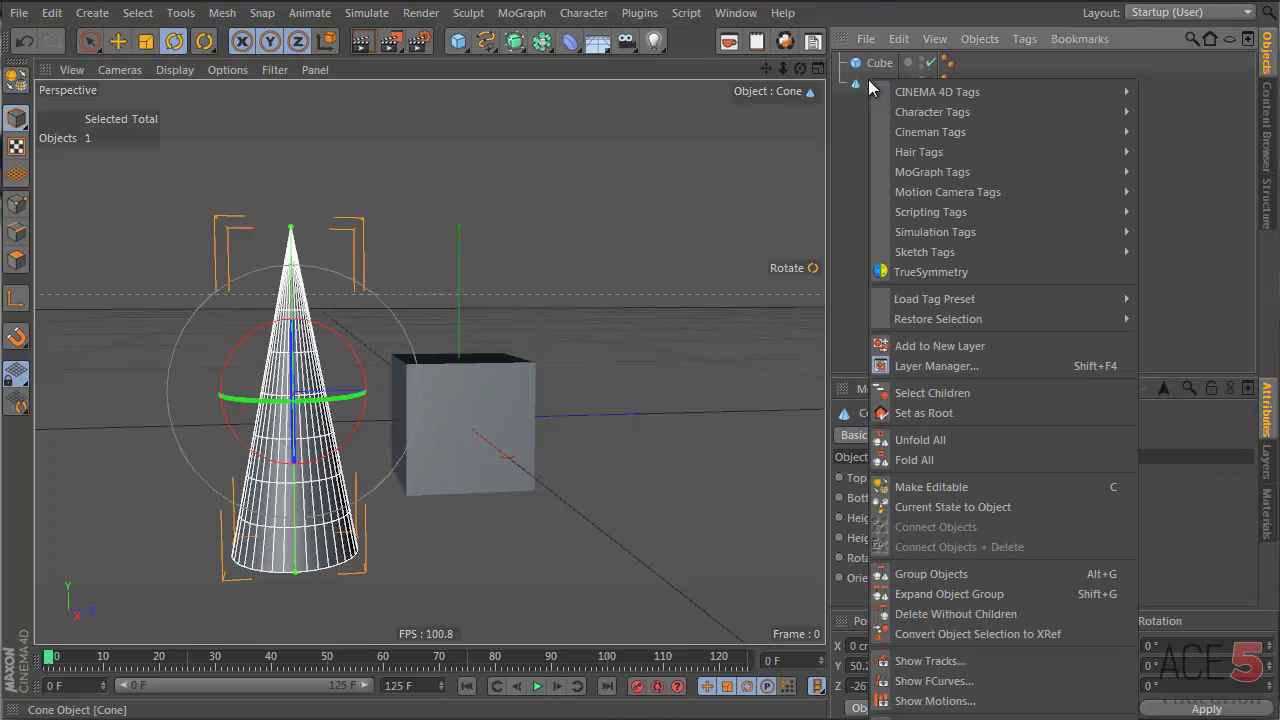
mouse_move(937, 111)
click(1203, 132)
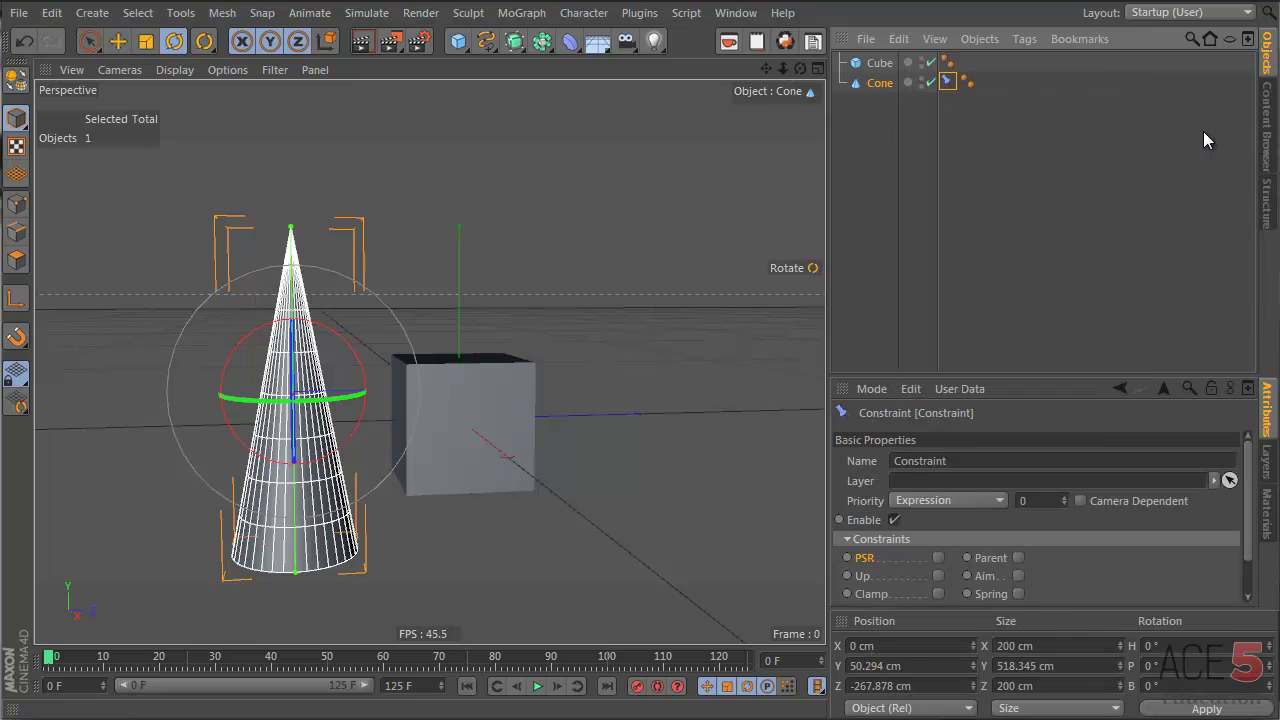
click(1015, 558)
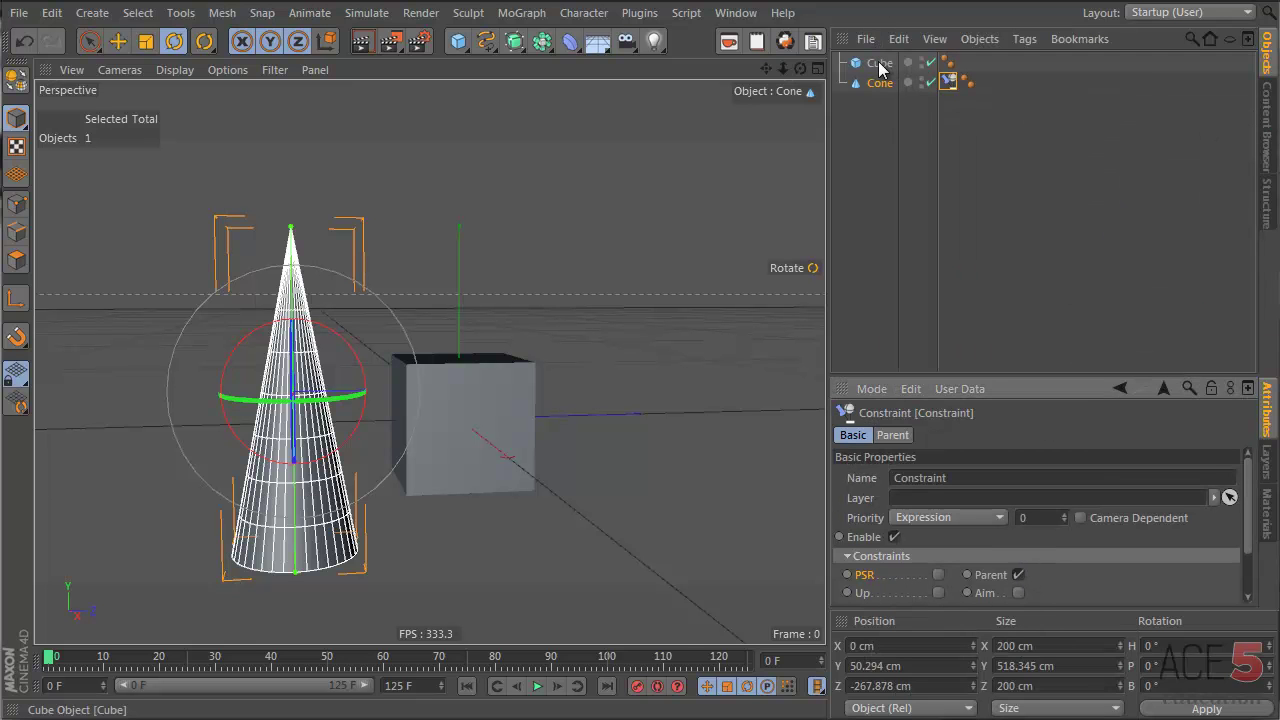
drag(978, 372, 978, 200)
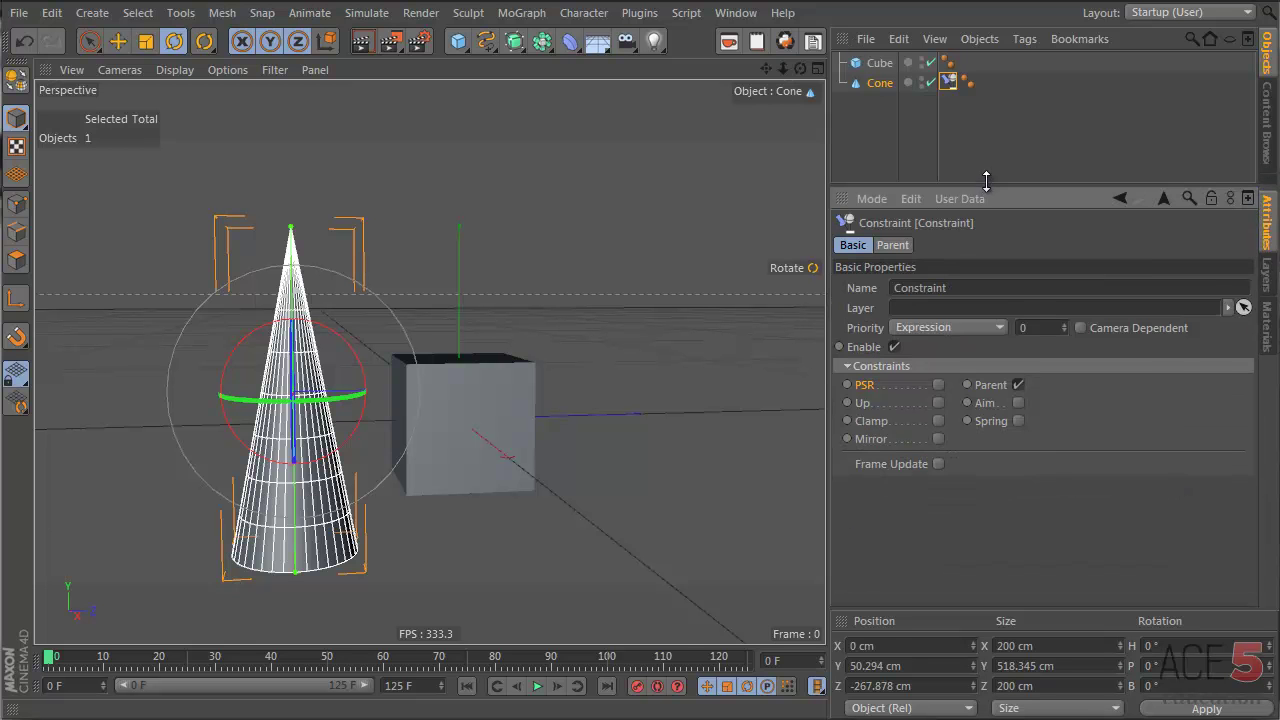
click(892, 256)
drag(876, 60, 946, 420)
- Rotate the cube to test how the cone follows through the Parent constraint, and undo the rotation
click(878, 62)
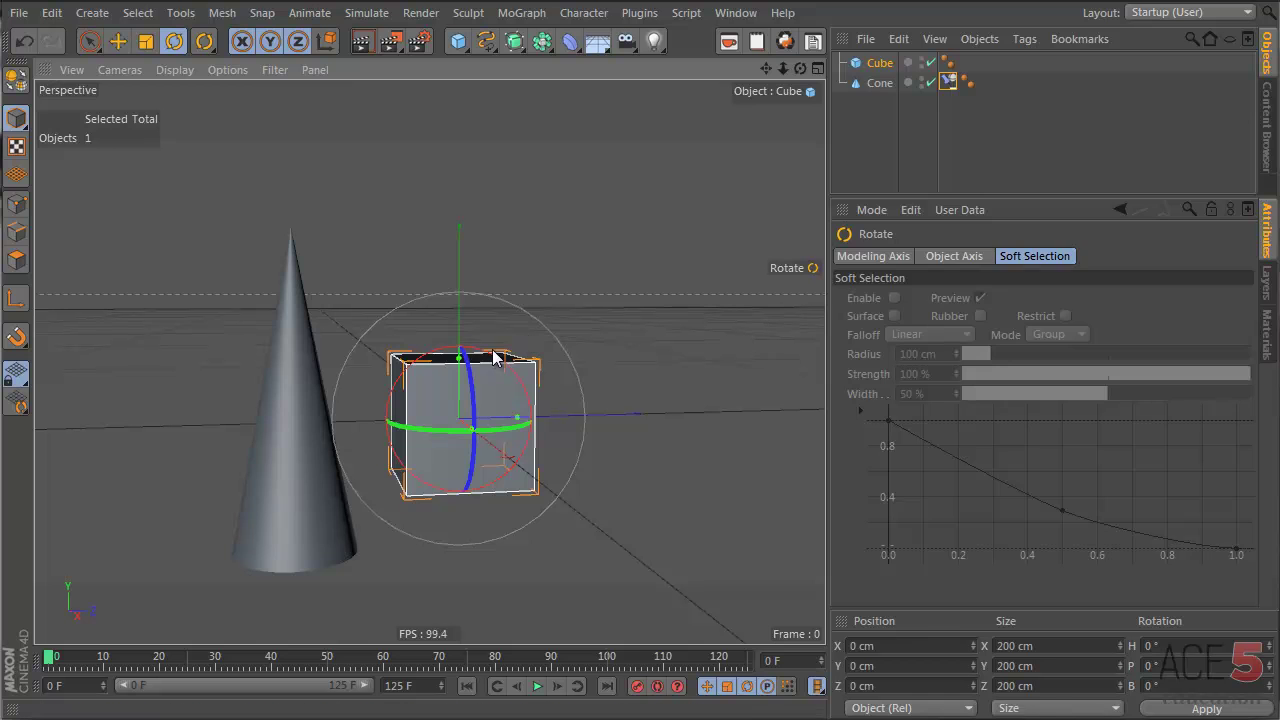
drag(522, 372, 629, 494)
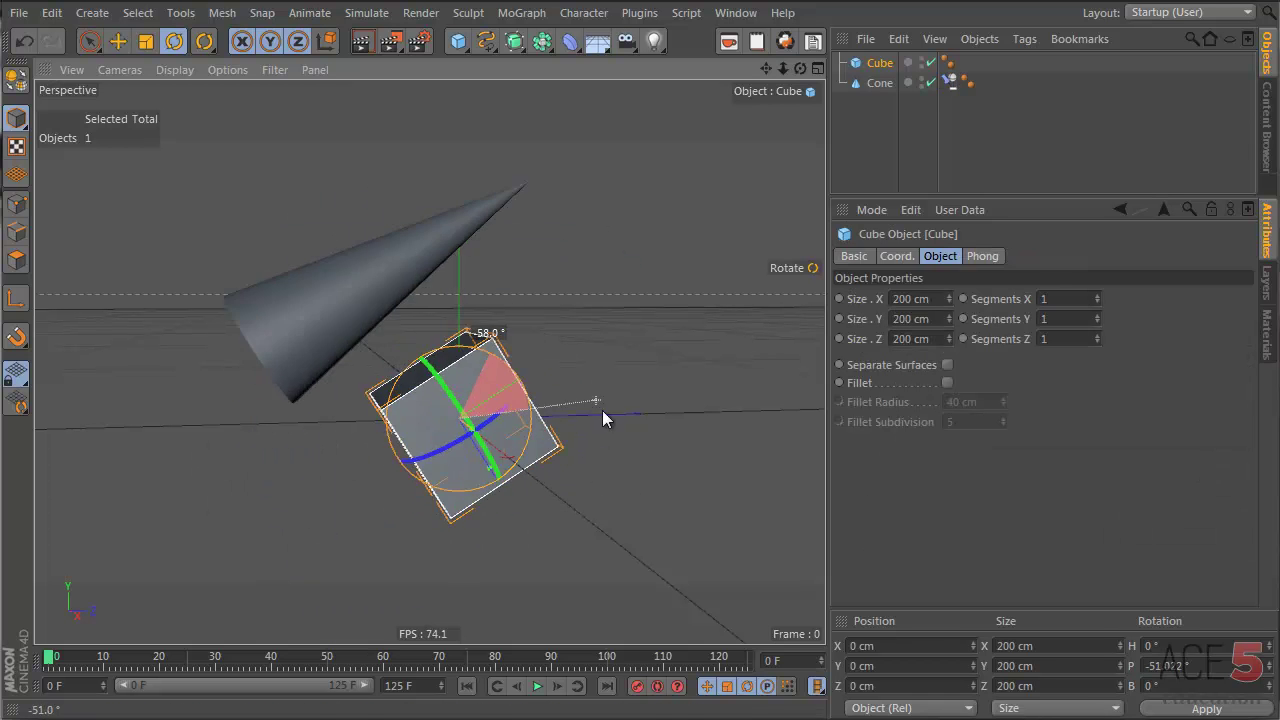
key(ctrl+z)
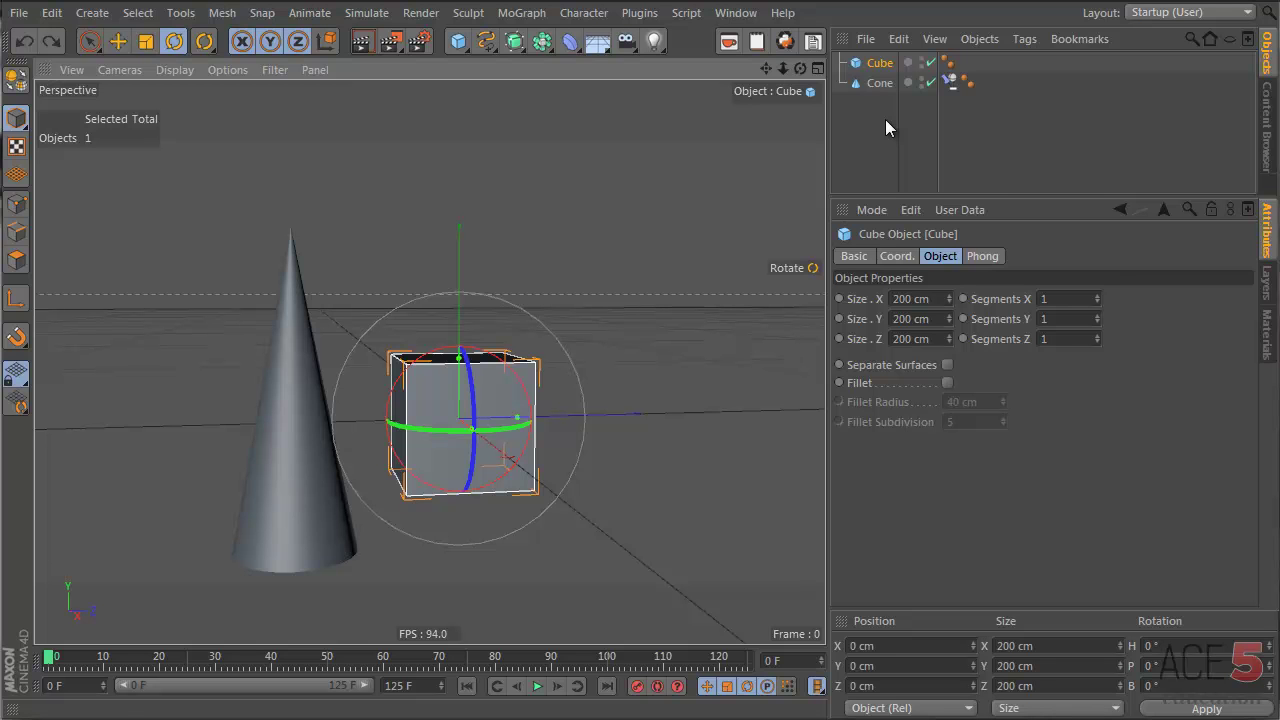
- Switch the cone's Constraint tag from the Parent constraint to the PSR constraint
click(950, 82)
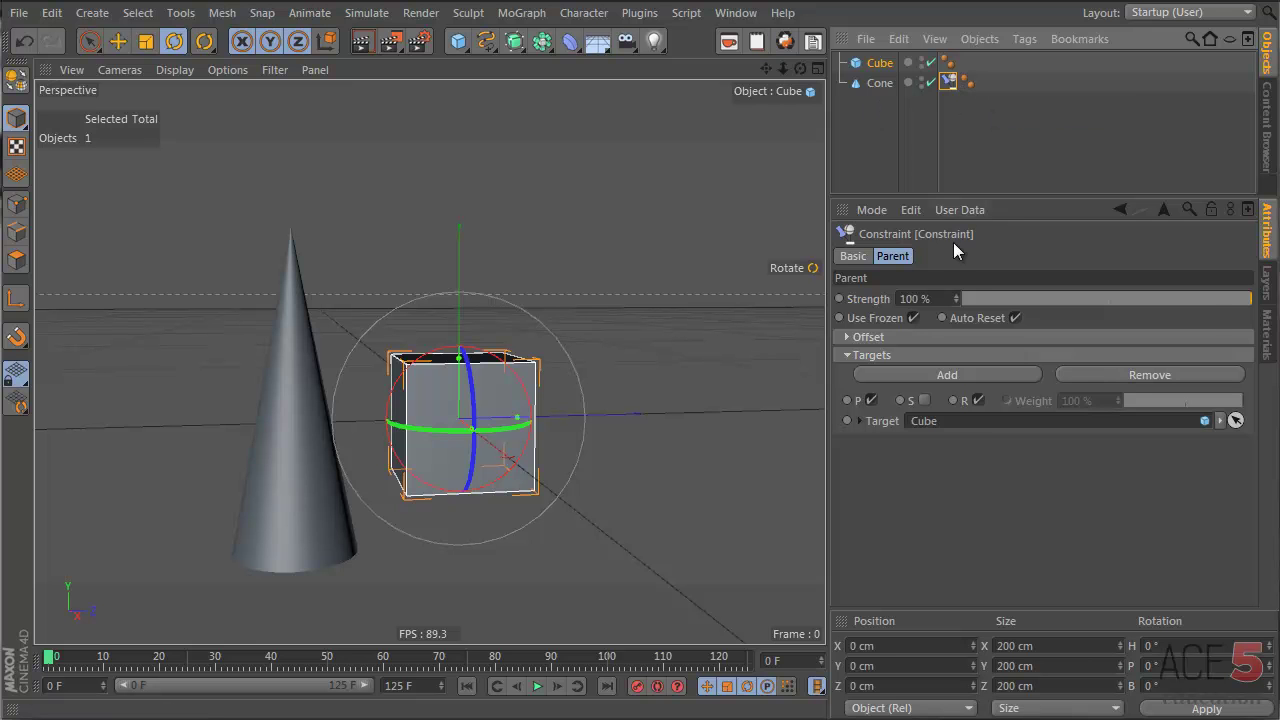
click(855, 256)
click(1018, 395)
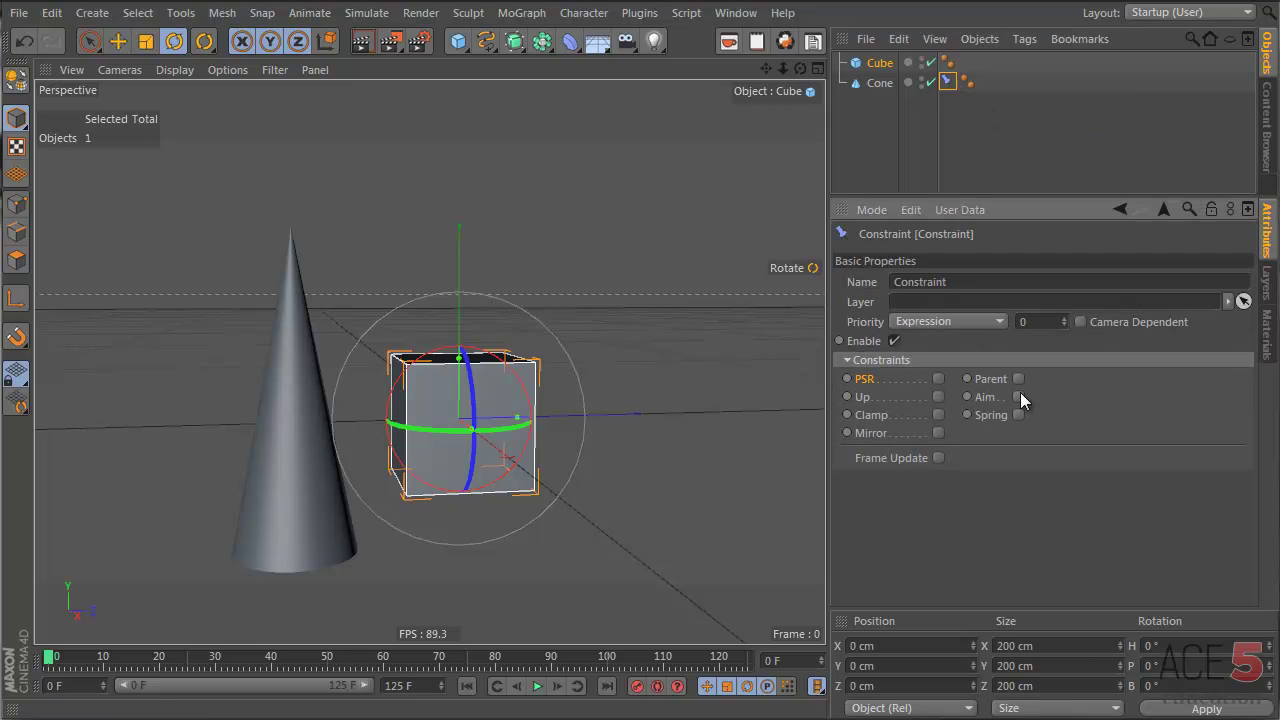
click(938, 395)
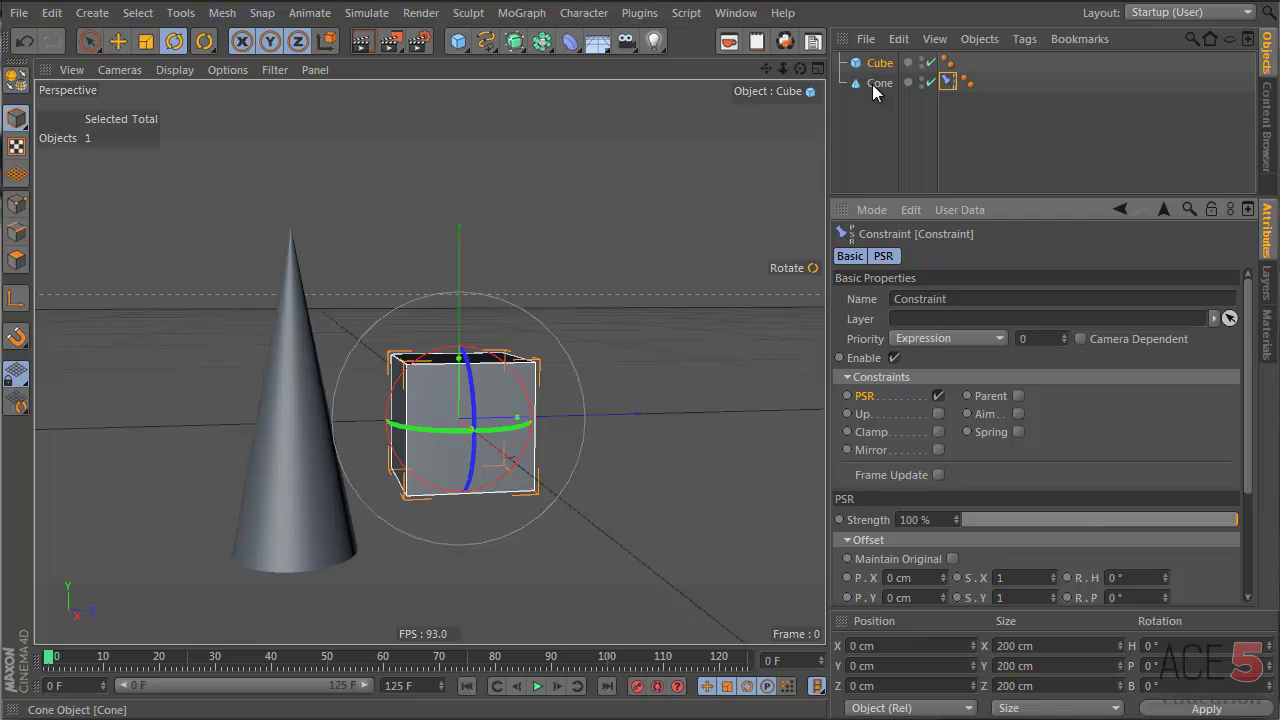
- Add a null object to the scene
click(458, 41)
click(561, 76)
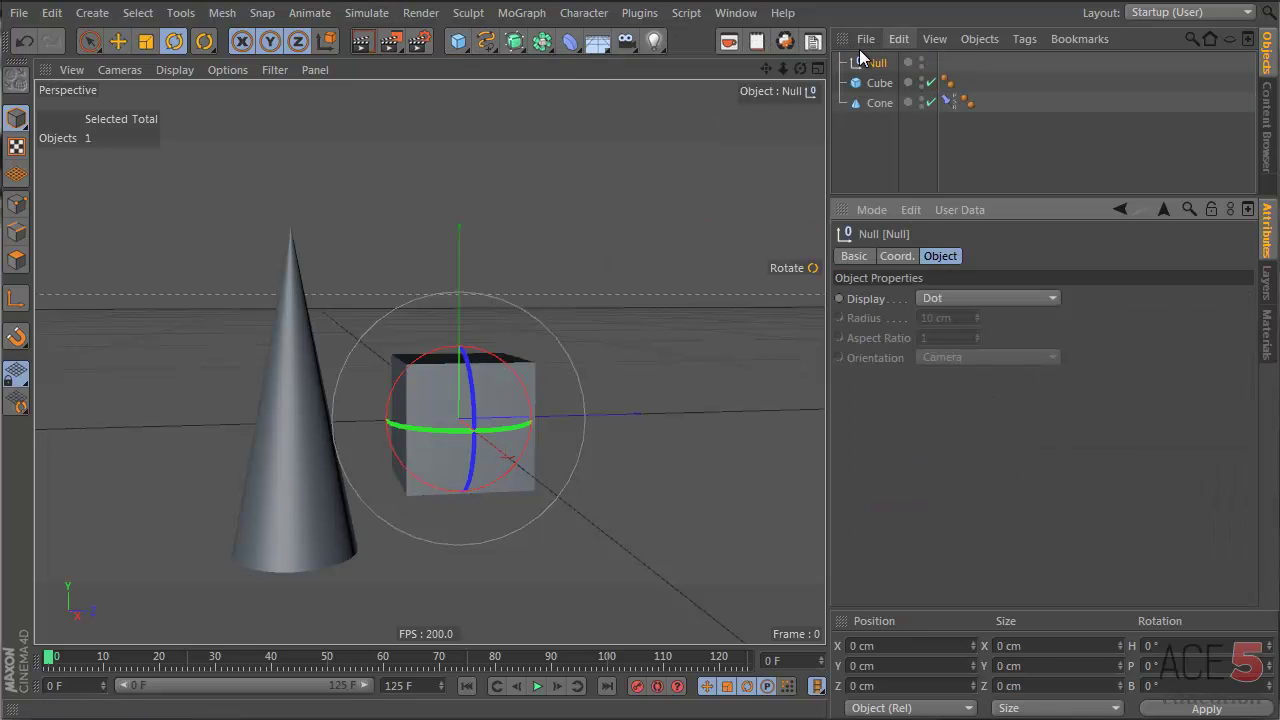
mouse_move(876, 63)
mouse_down()
mouse_move(875, 80)
mouse_move(868, 60)
mouse_up()
- Move the cube and cone together away from the null, about 367 cm up
click(884, 85)
ctrl+click(880, 104)
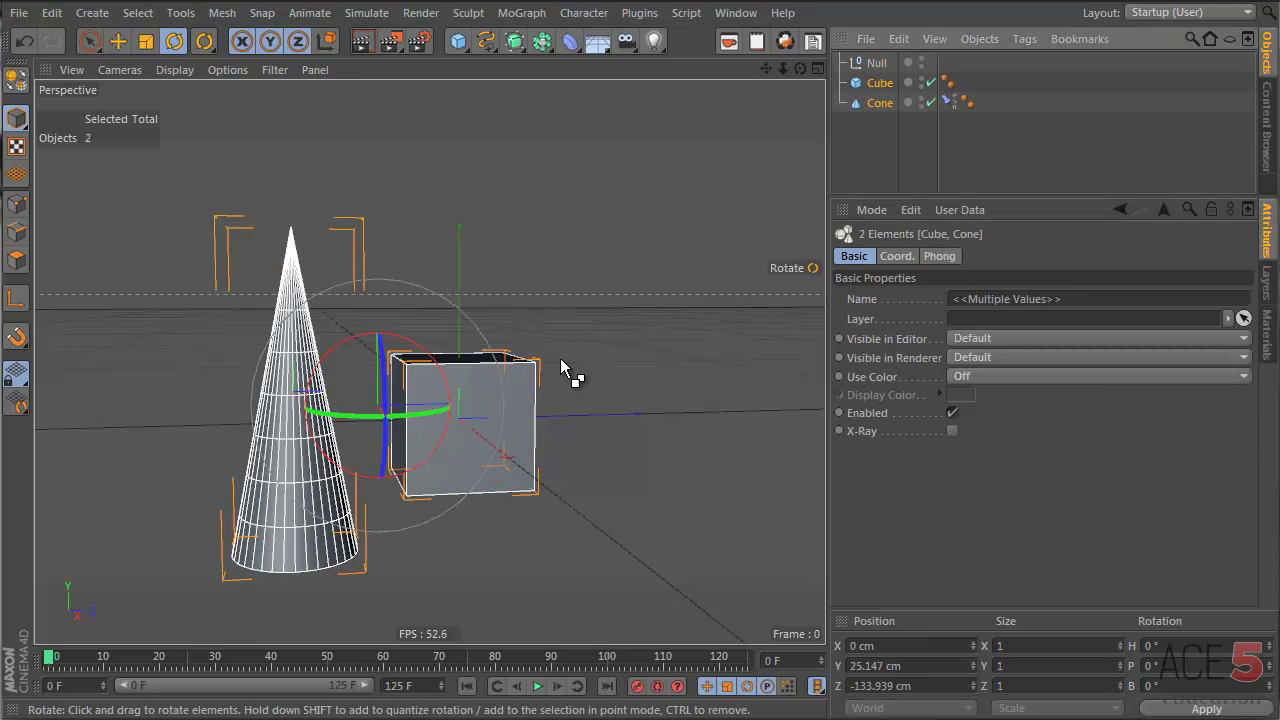
key(e)
drag(491, 443, 432, 255)
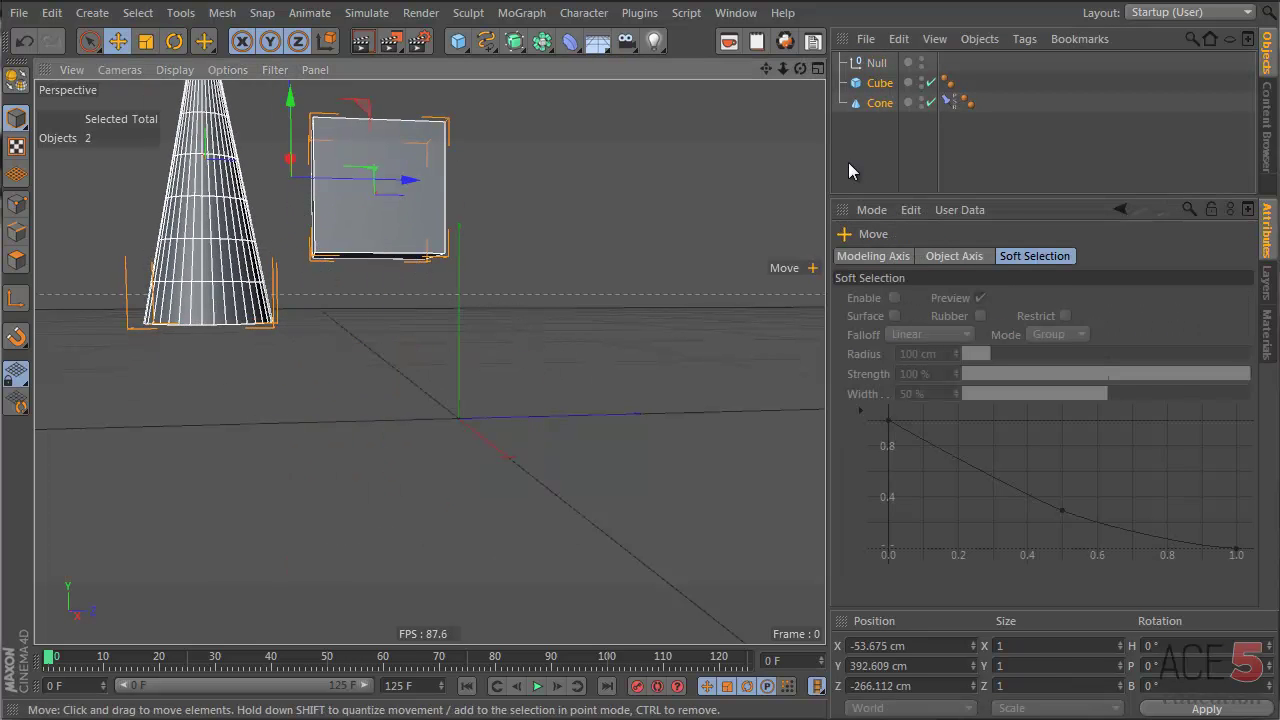
click(890, 62)
alt+middle_drag(366, 323, 504, 450)
alt+drag(504, 444, 449, 412)
- Nest the null under the cube and run the Reset PSR command on it to align it with the cube
drag(875, 64, 880, 83)
key(shift+c)
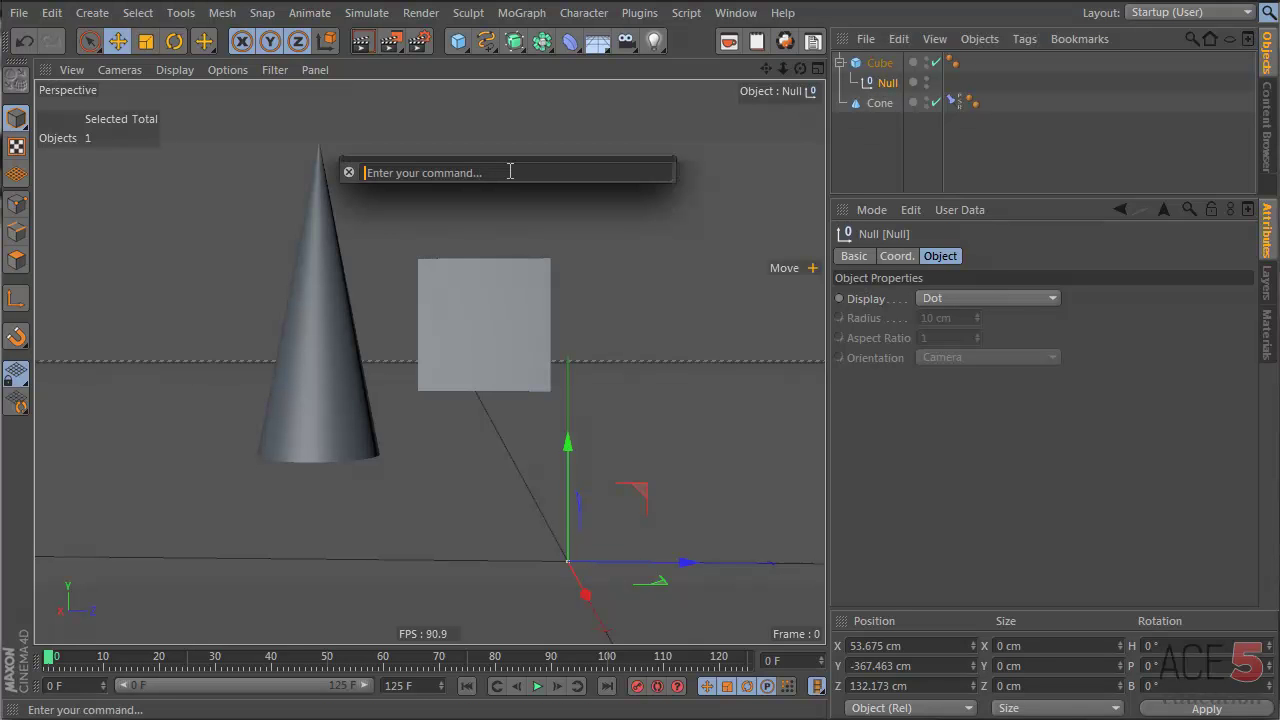
text(re)
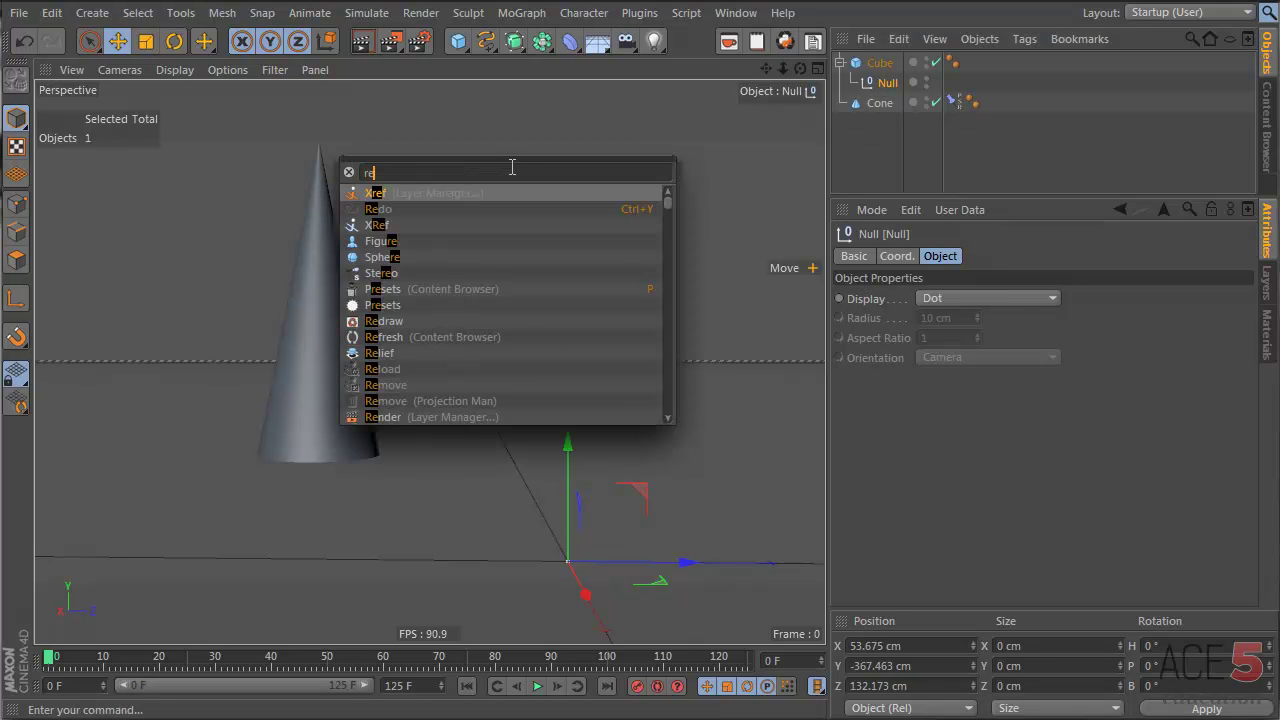
text(set prs)
key(BackSpace)
key(BackSpace)
text(sr)
key(Return)
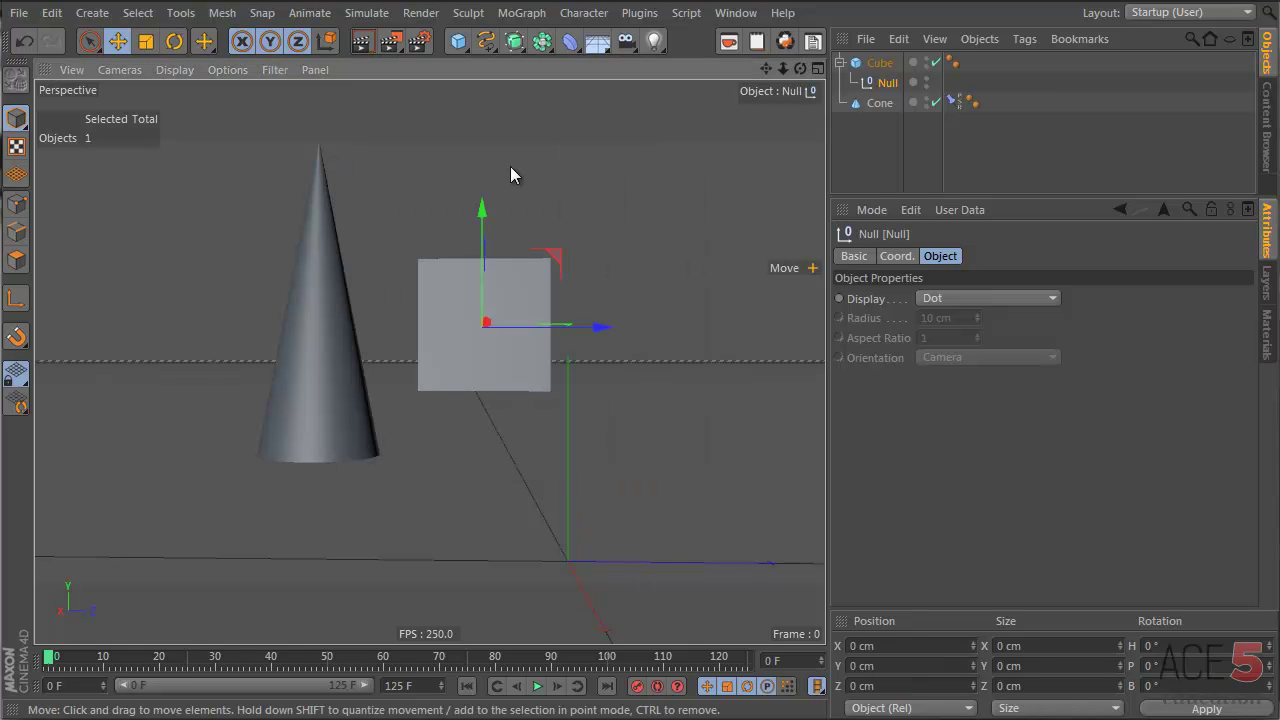
alt+drag(510, 175, 646, 357)
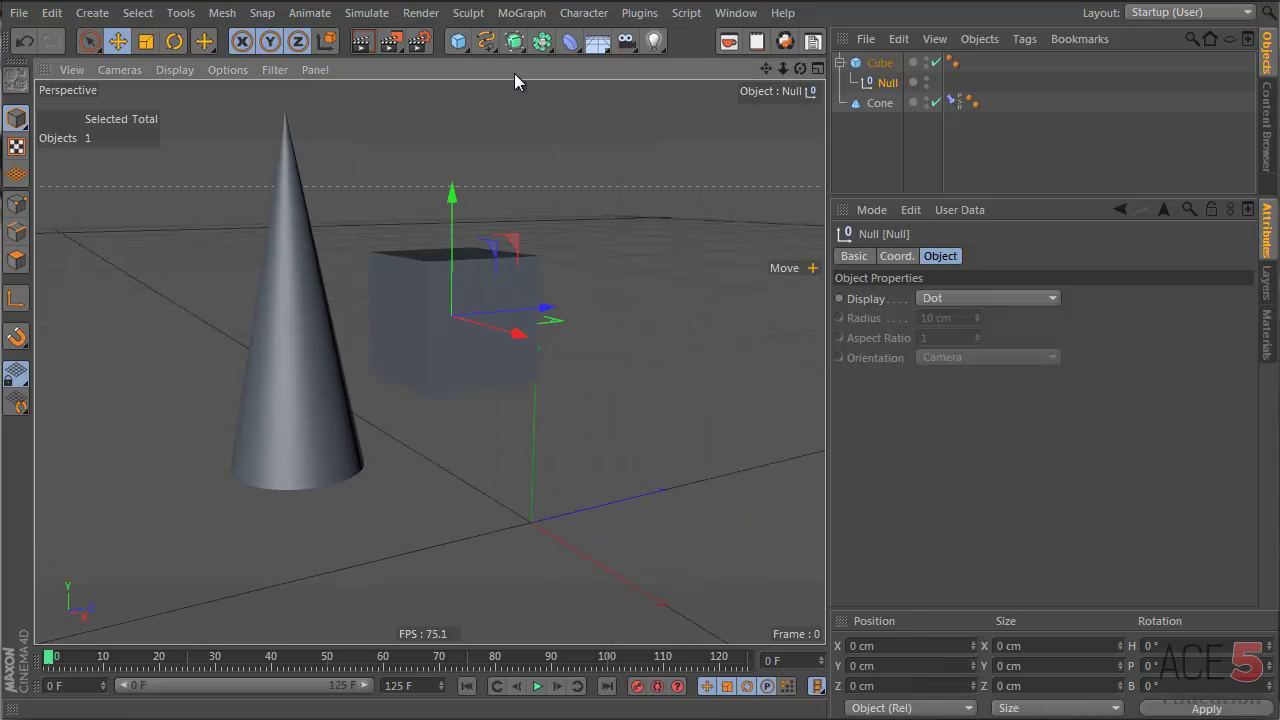
- Look up the shortcut of the Reset PSR command in the command customization list
key(shift+F12)
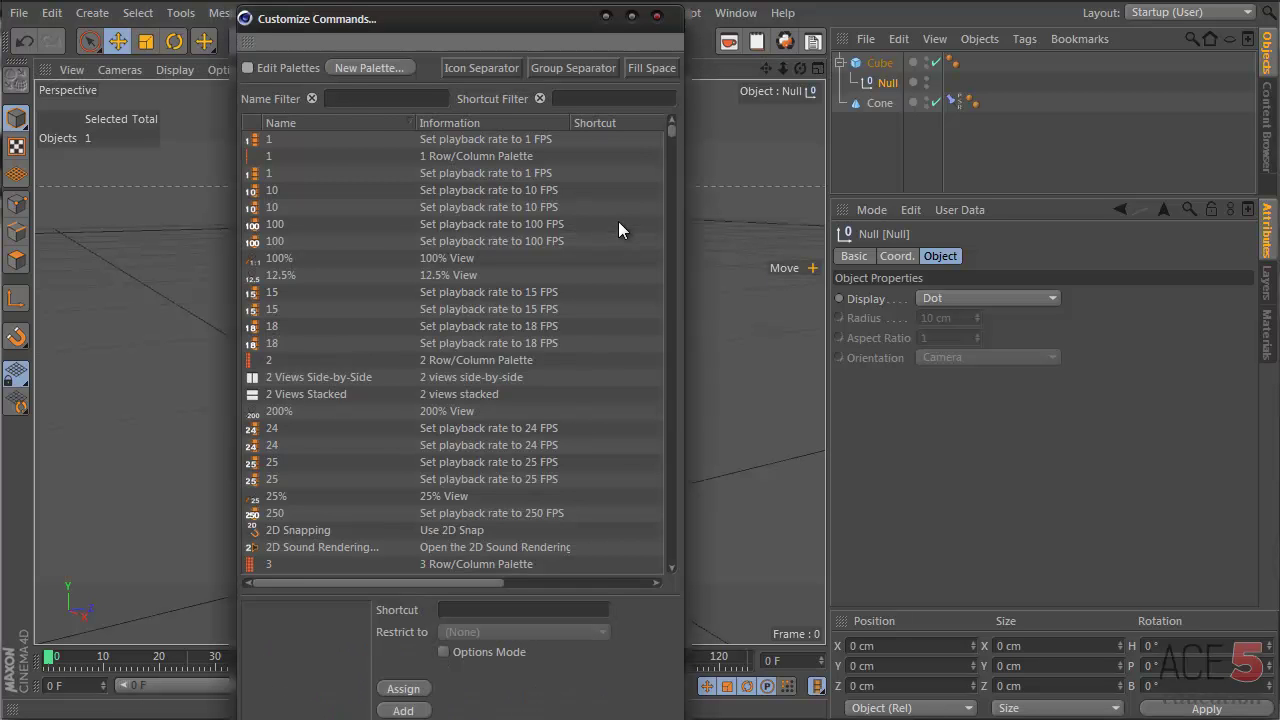
text(reset psr)
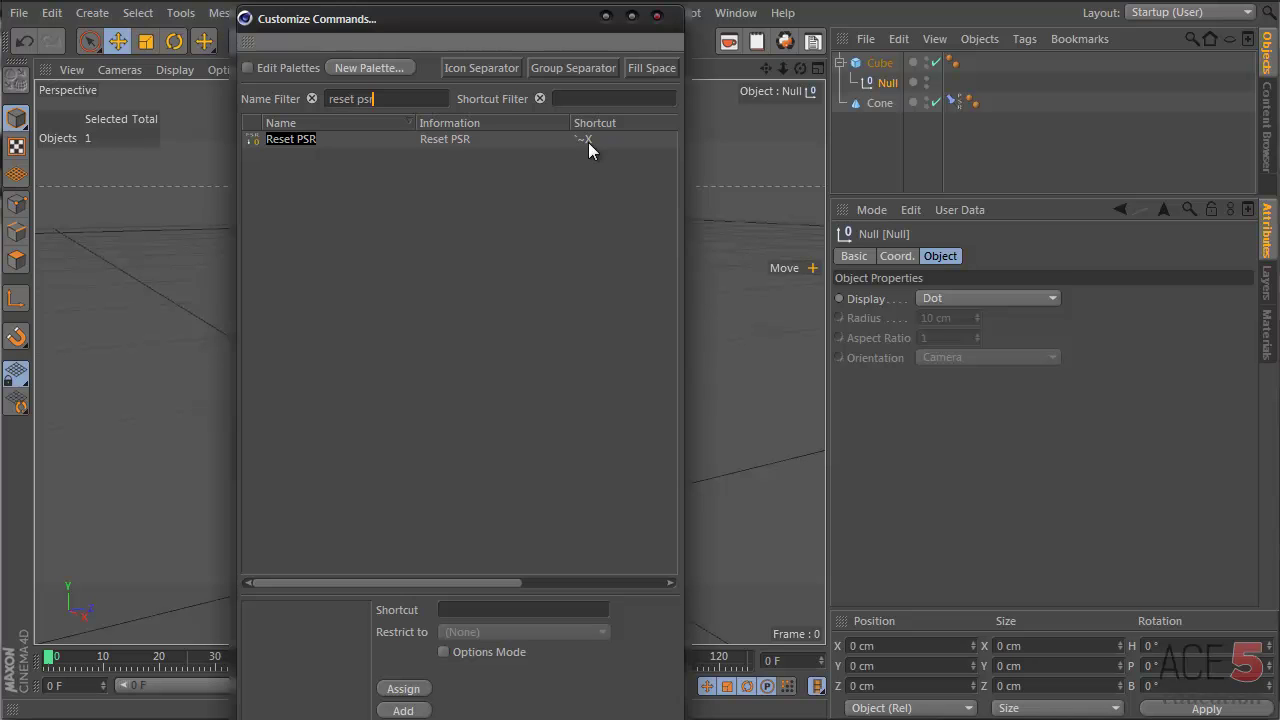
click(656, 17)
- Regroup the null from under the cube to be the cone's parent, and give it the PSR Constraint tag targeting the cube
mouse_move(890, 93)
mouse_down()
mouse_move(866, 134)
mouse_move(880, 103)
mouse_up()
click(875, 85)
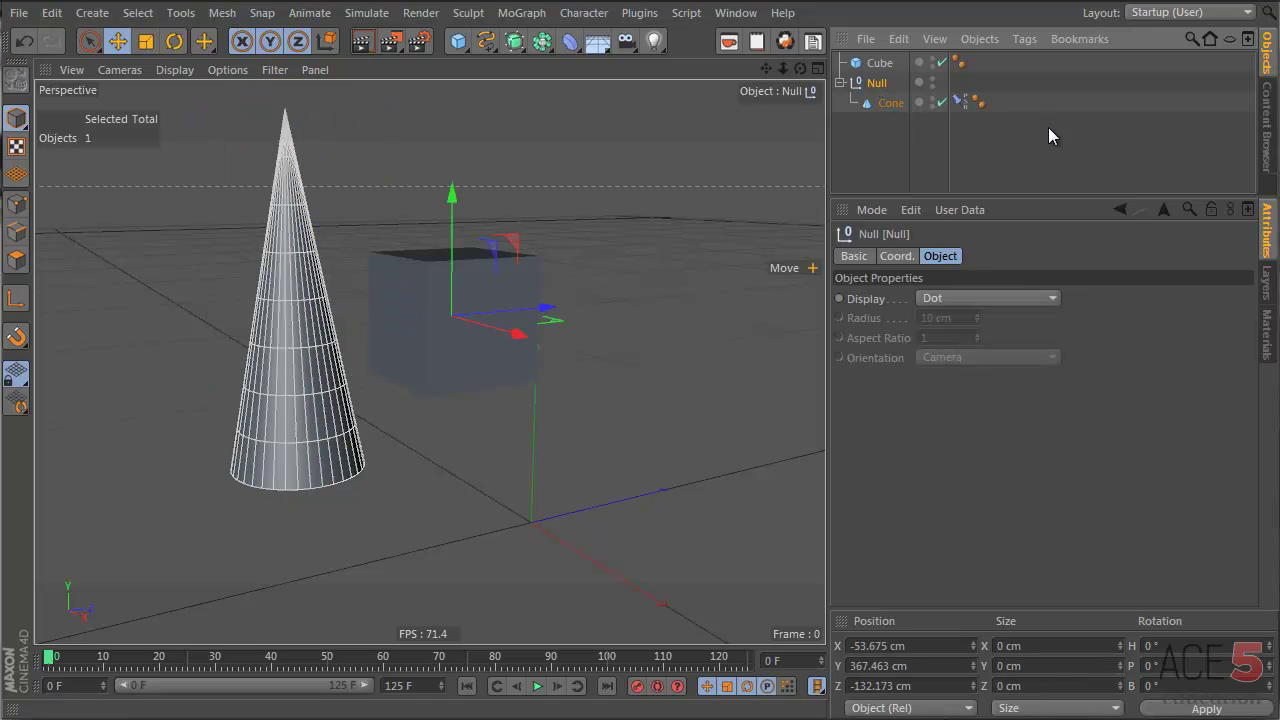
drag(960, 102, 958, 87)
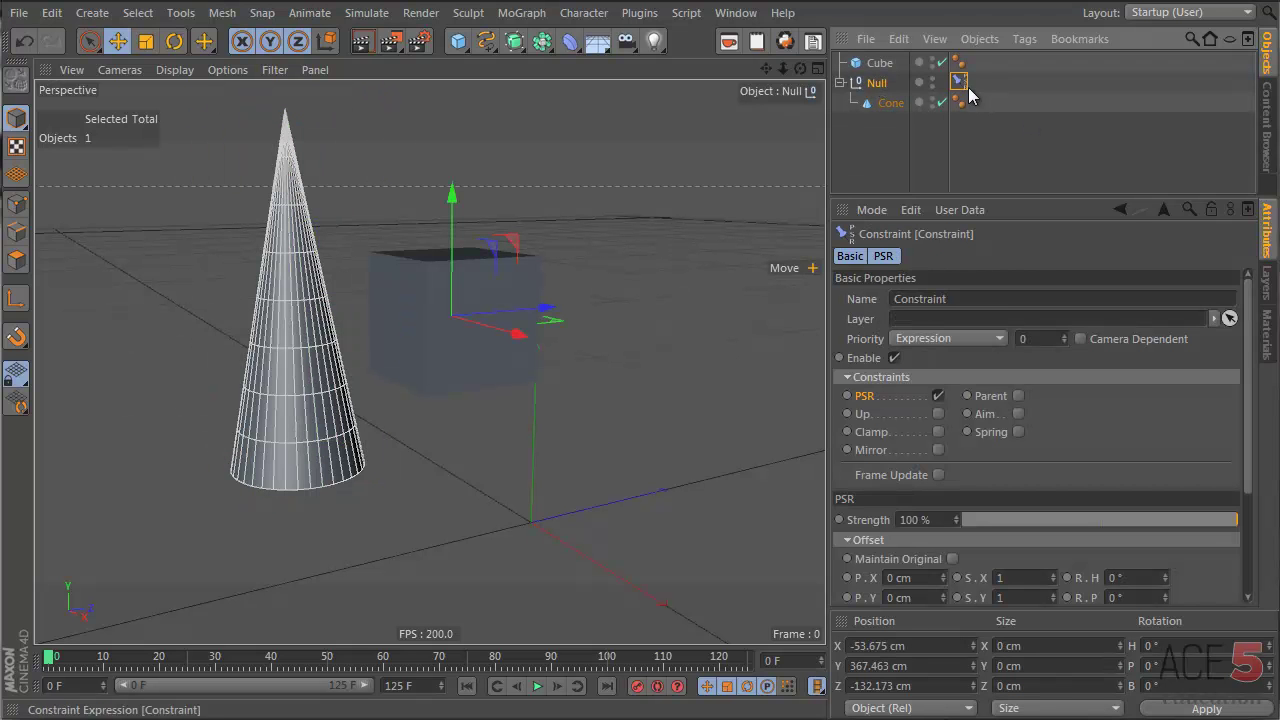
drag(877, 62, 986, 527)
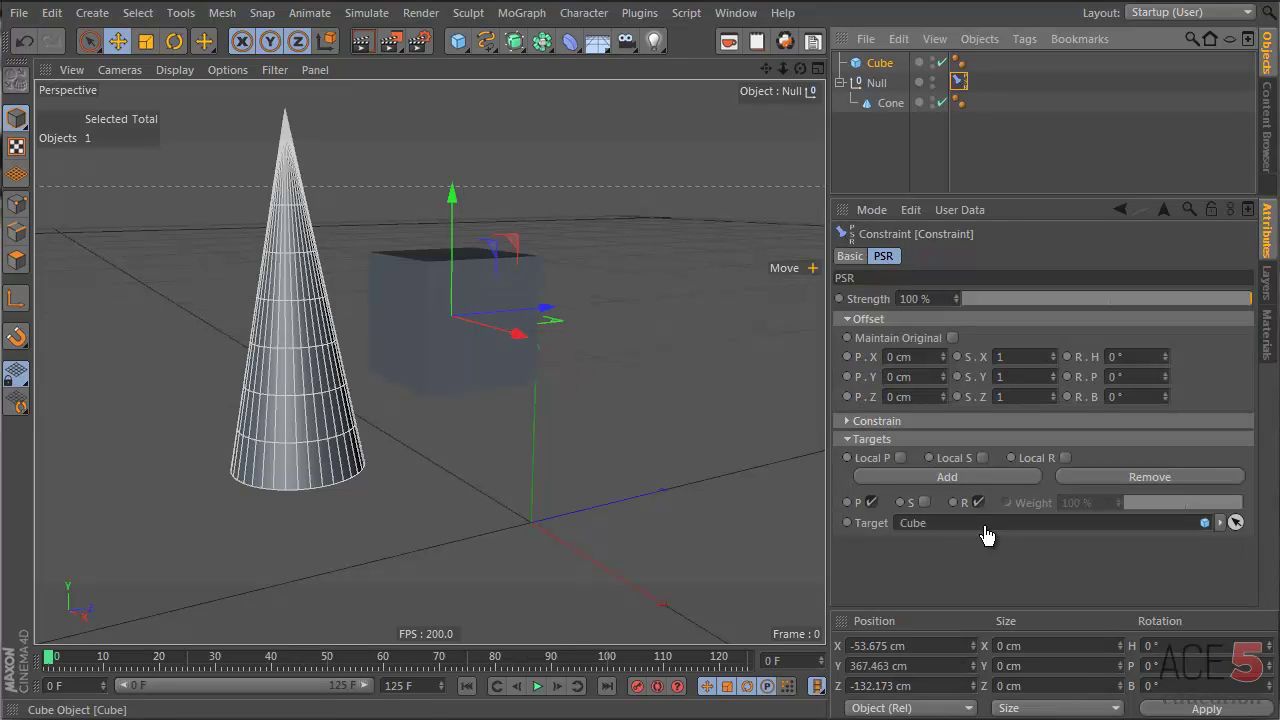
- Rotate the cube to test how the null and its nested cone follow, and undo the rotation
click(407, 338)
key(r)
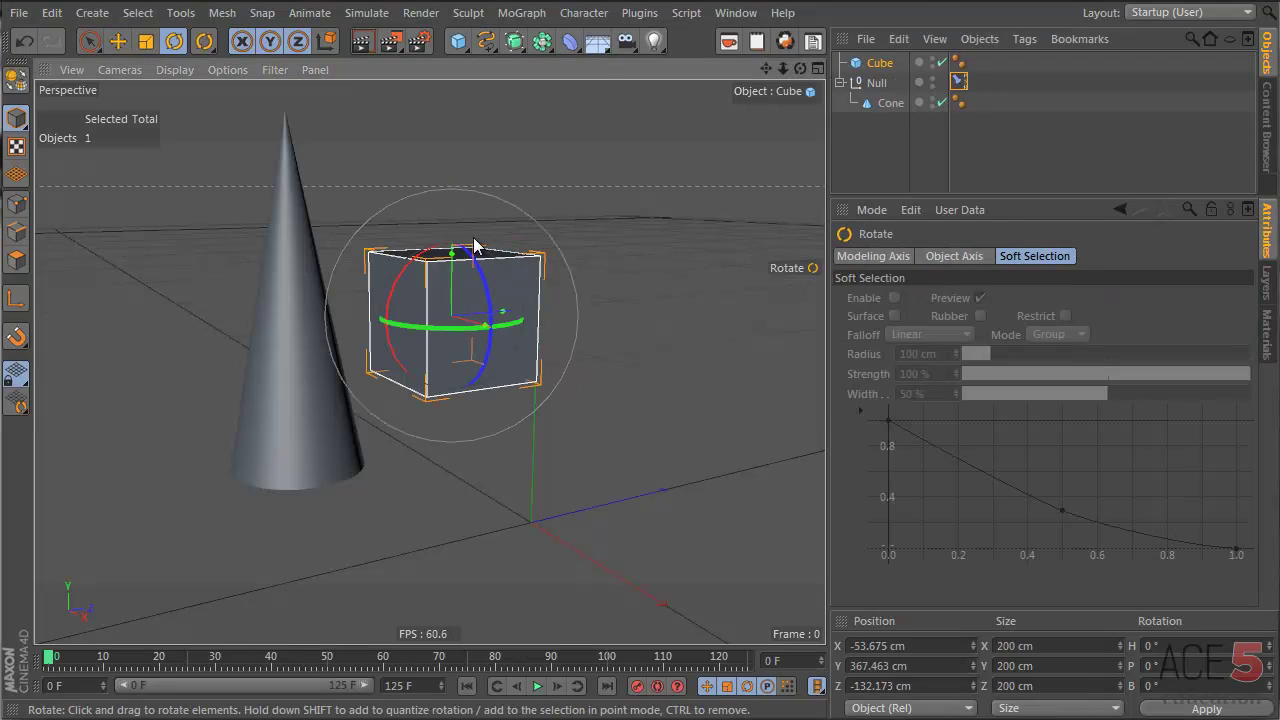
mouse_move(410, 257)
mouse_down()
mouse_move(351, 298)
mouse_move(343, 277)
mouse_move(543, 114)
mouse_move(405, 277)
mouse_up()
key(ctrl+z)
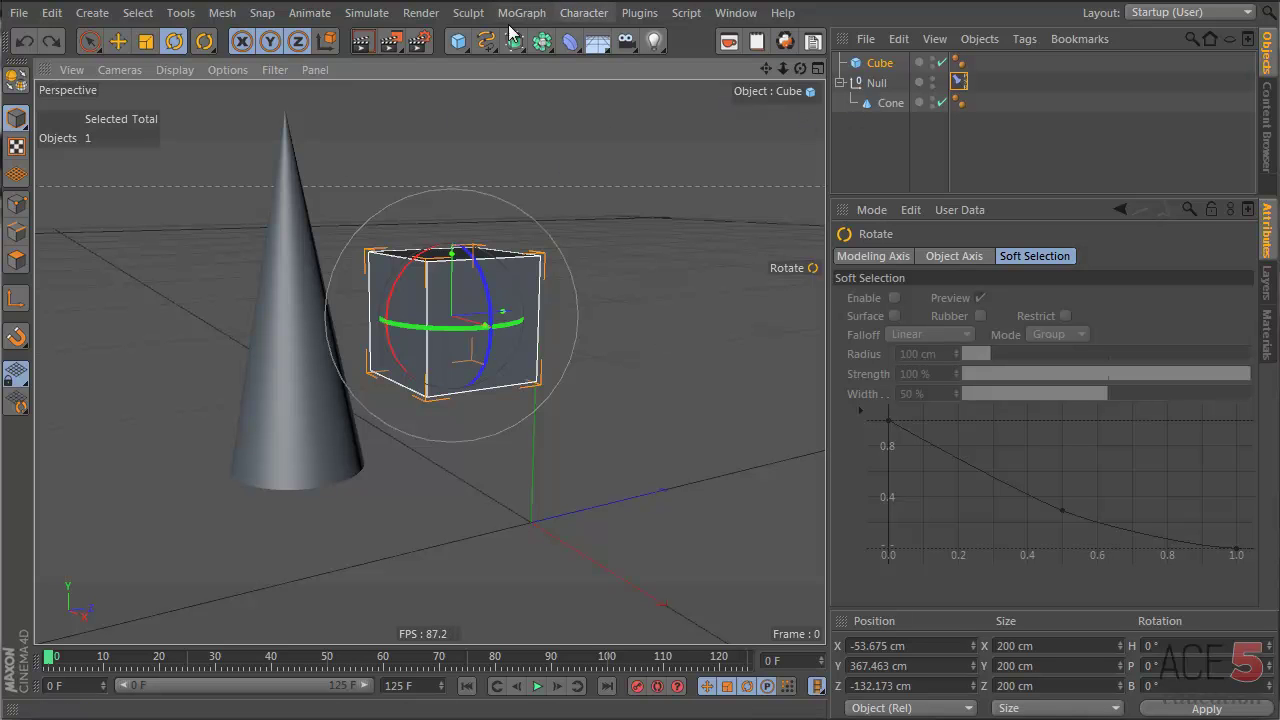
click(468, 12)
mouse_move(519, 14)
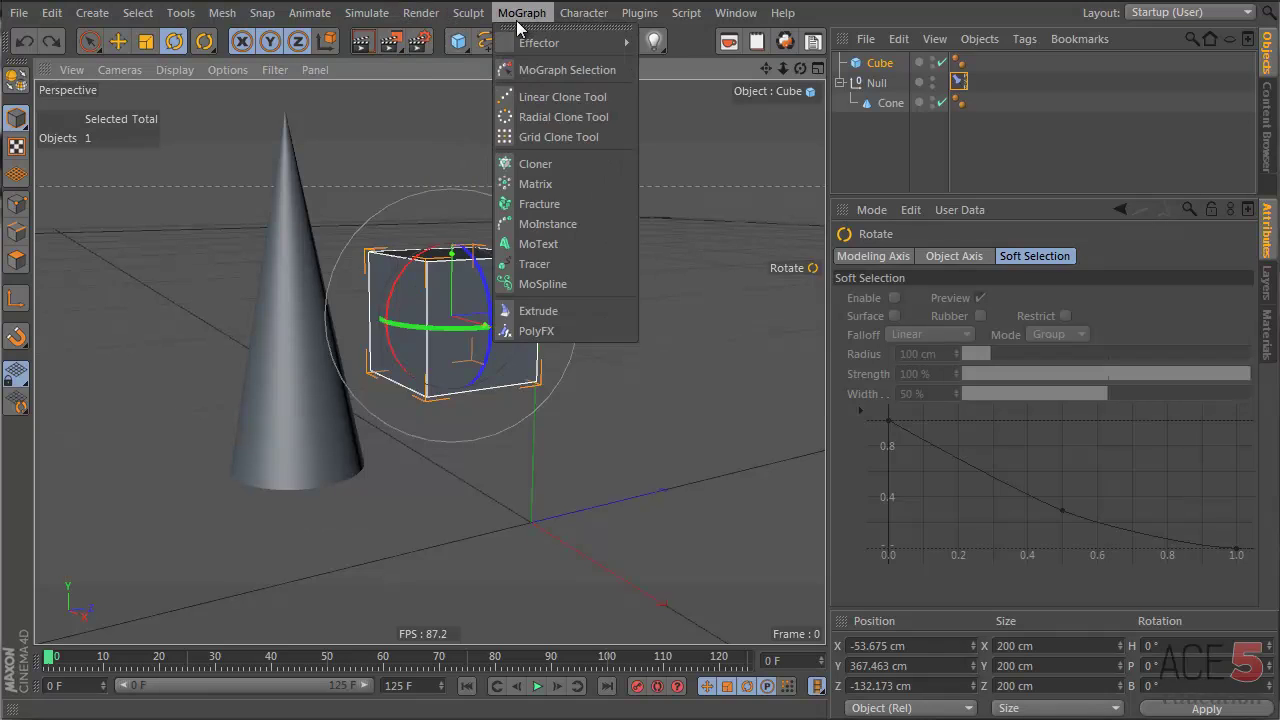
- Draw a chain of four joints around the cube with the Joint Tool and move its root out of the cube's hierarchy
mouse_move(583, 12)
click(652, 199)
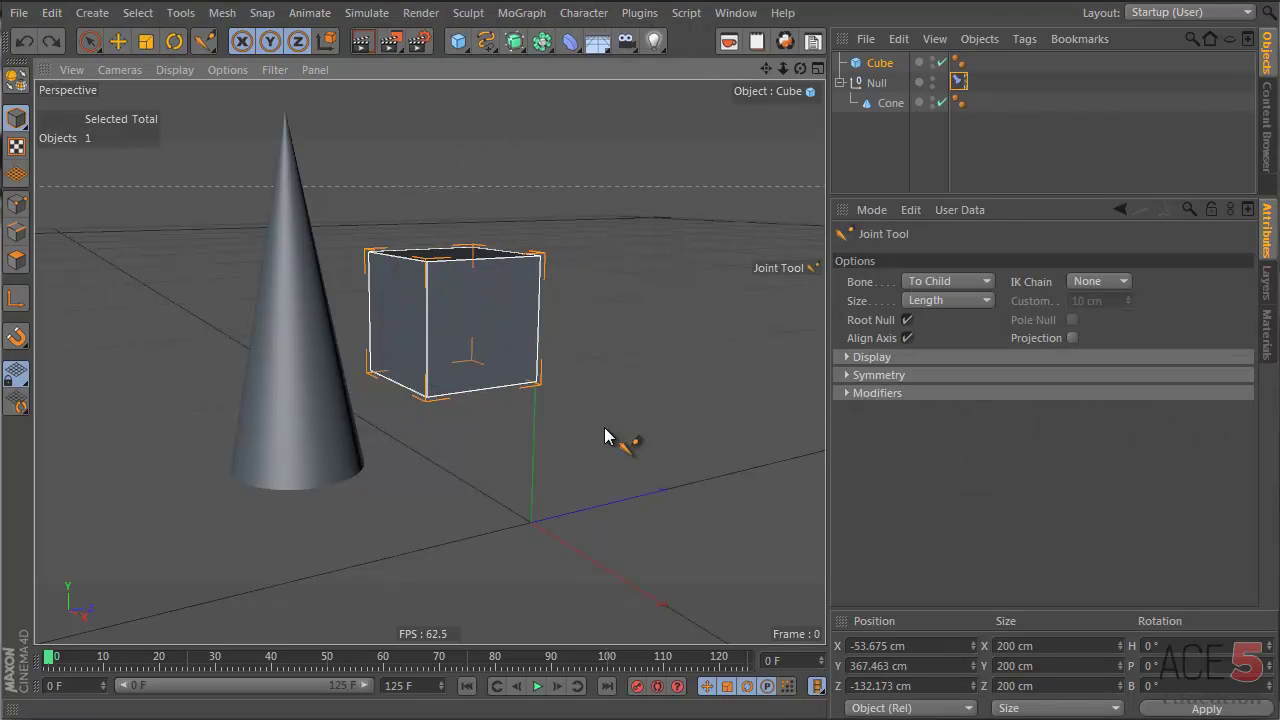
ctrl+click(521, 486)
ctrl+click(672, 395)
ctrl+click(589, 125)
ctrl+click(441, 127)
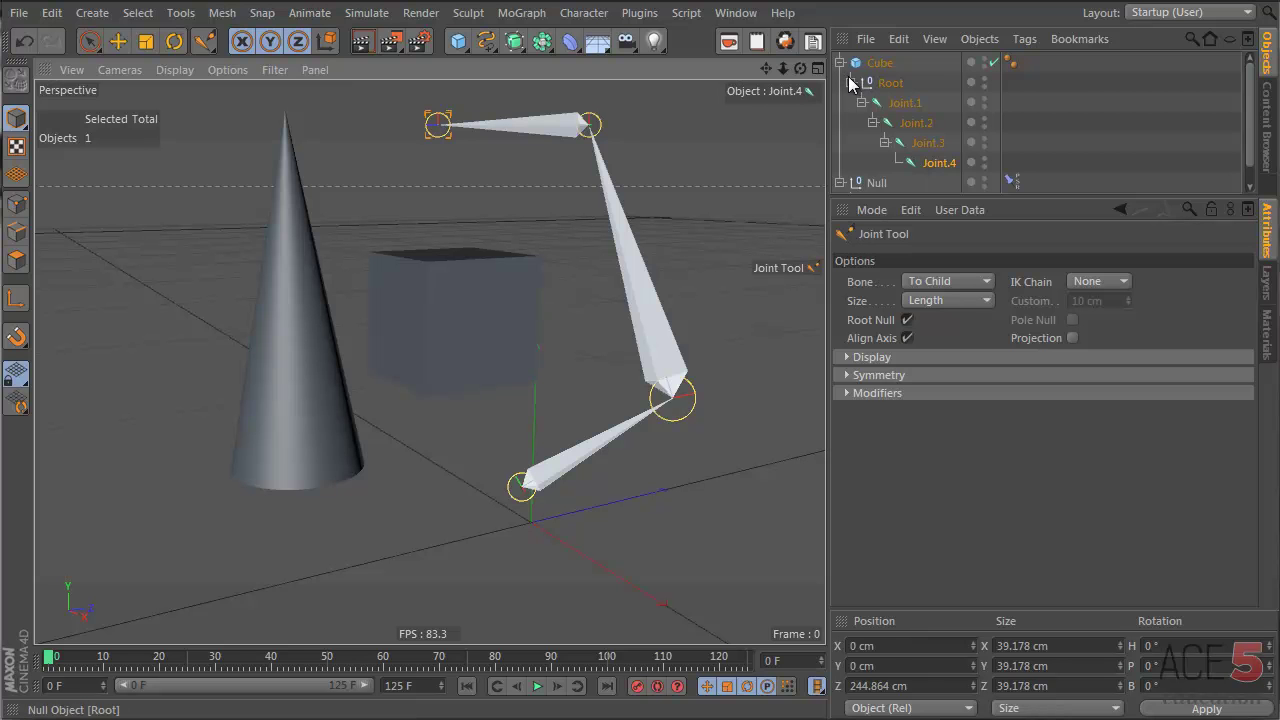
drag(876, 88, 852, 66)
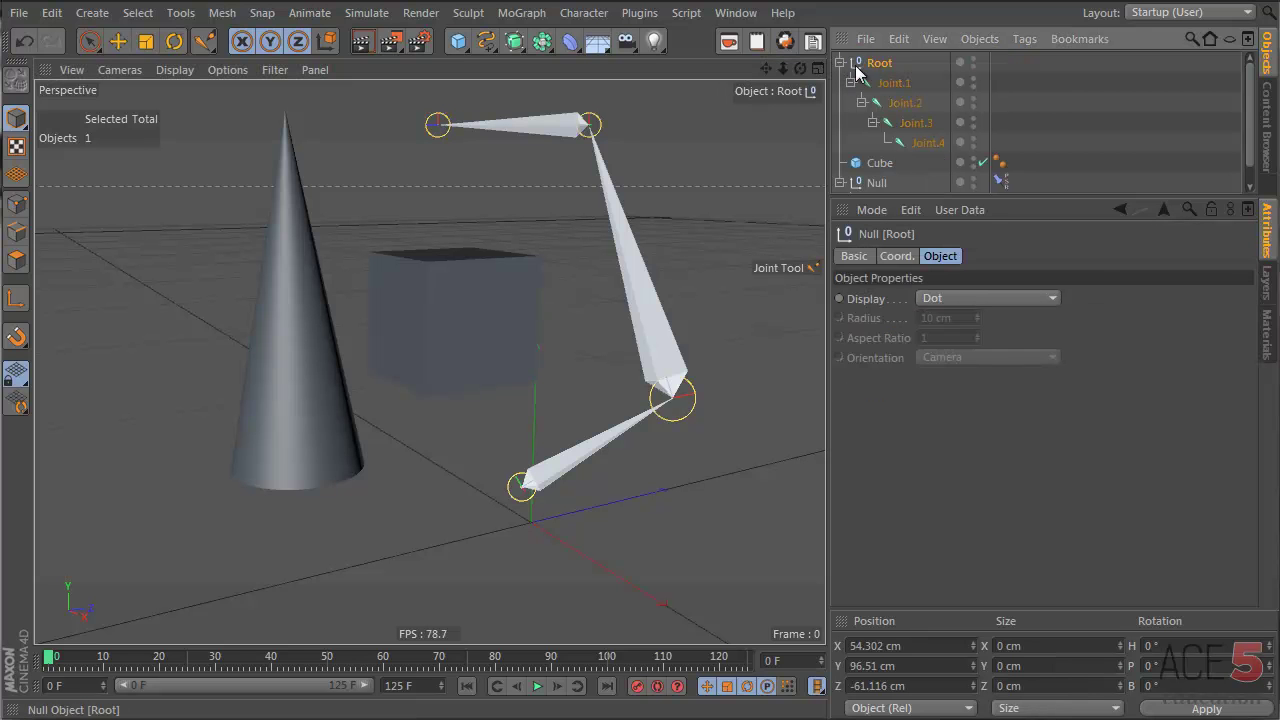
- Delete the cube and take the cone out of the null so both sit at the top level of the object list
click(878, 165)
scroll(878, 172, down, 1)
click(886, 184)
click(875, 143)
click(876, 145)
key(Delete)
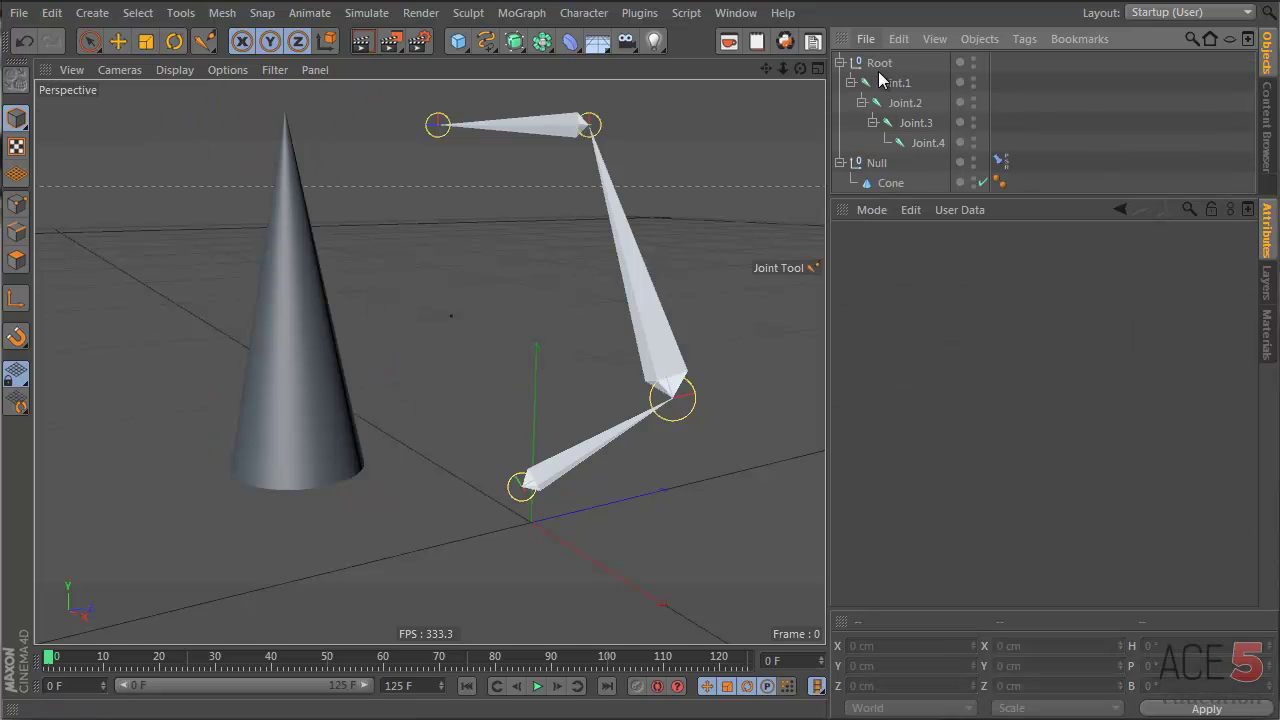
drag(905, 197, 886, 366)
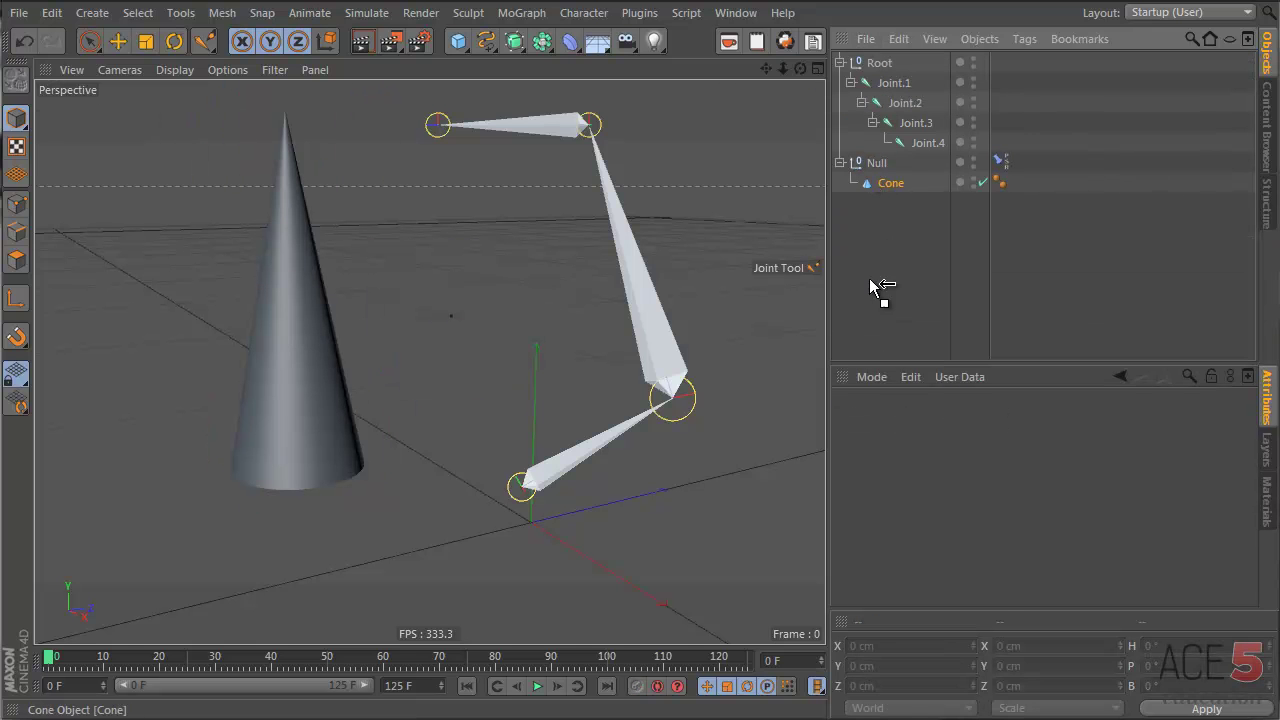
click(881, 183)
- Enable snapping and move the null onto Joint.4 at the end of the joint chain
click(878, 164)
alt+drag(506, 391, 428, 277)
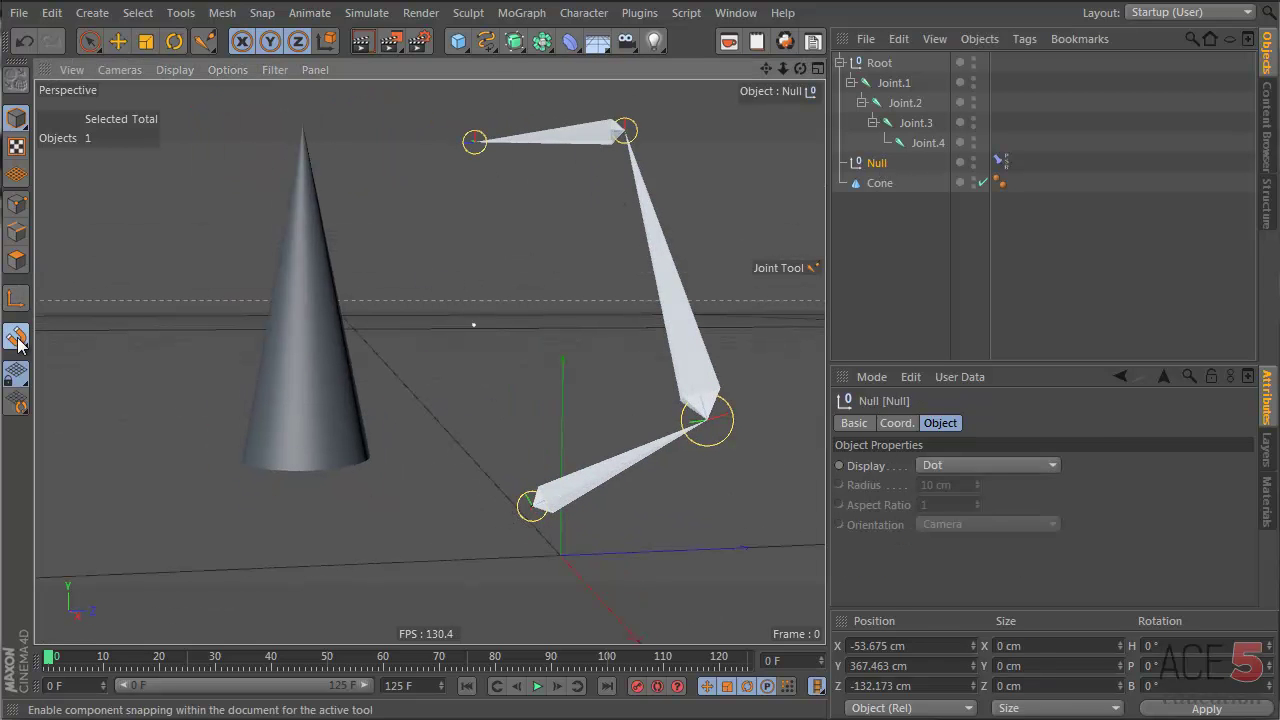
drag(20, 342, 129, 648)
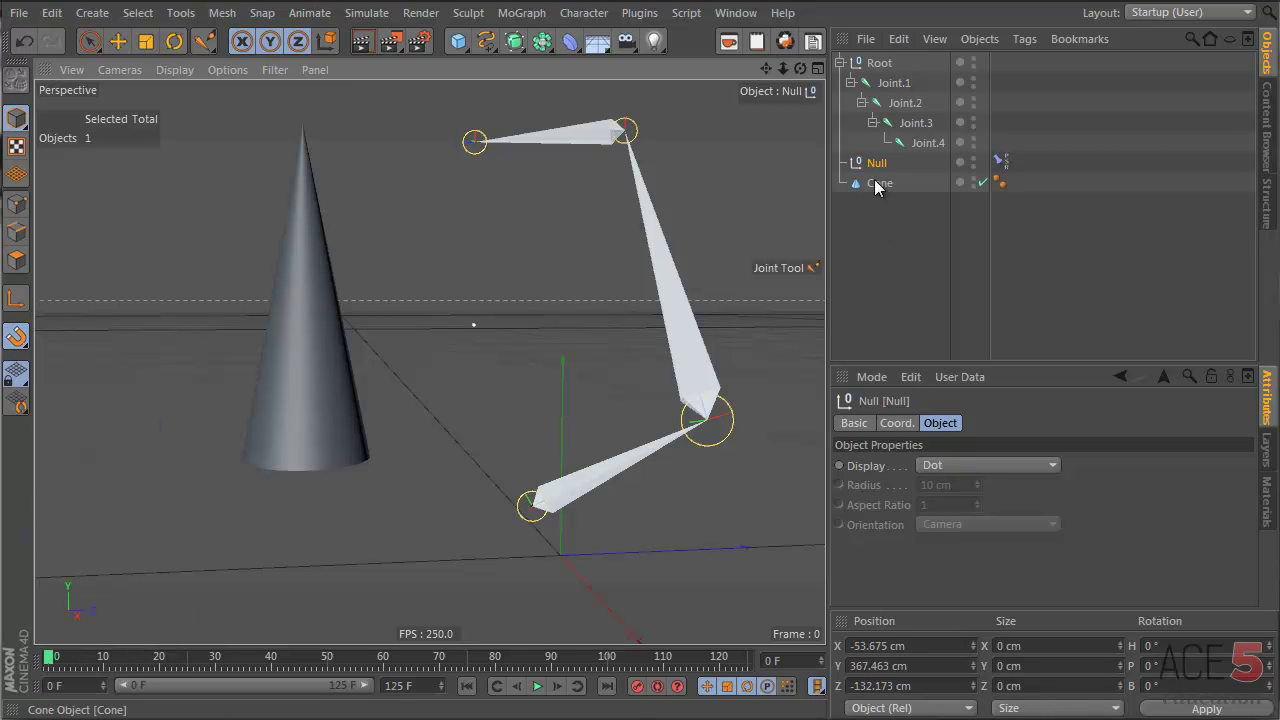
key(e)
drag(472, 370, 476, 157)
- Review the settings of the null's PSR Constraint tag and the properties of the chain's end joint, and clear the selection
click(999, 161)
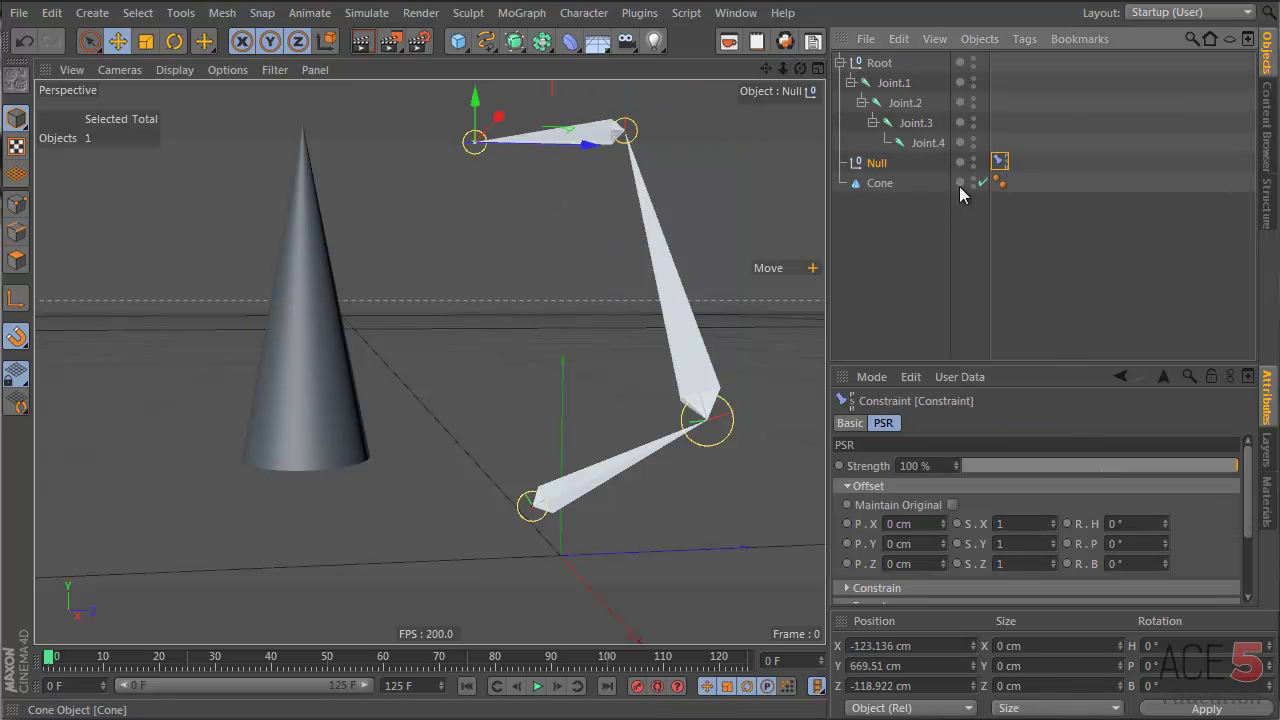
click(911, 186)
click(999, 161)
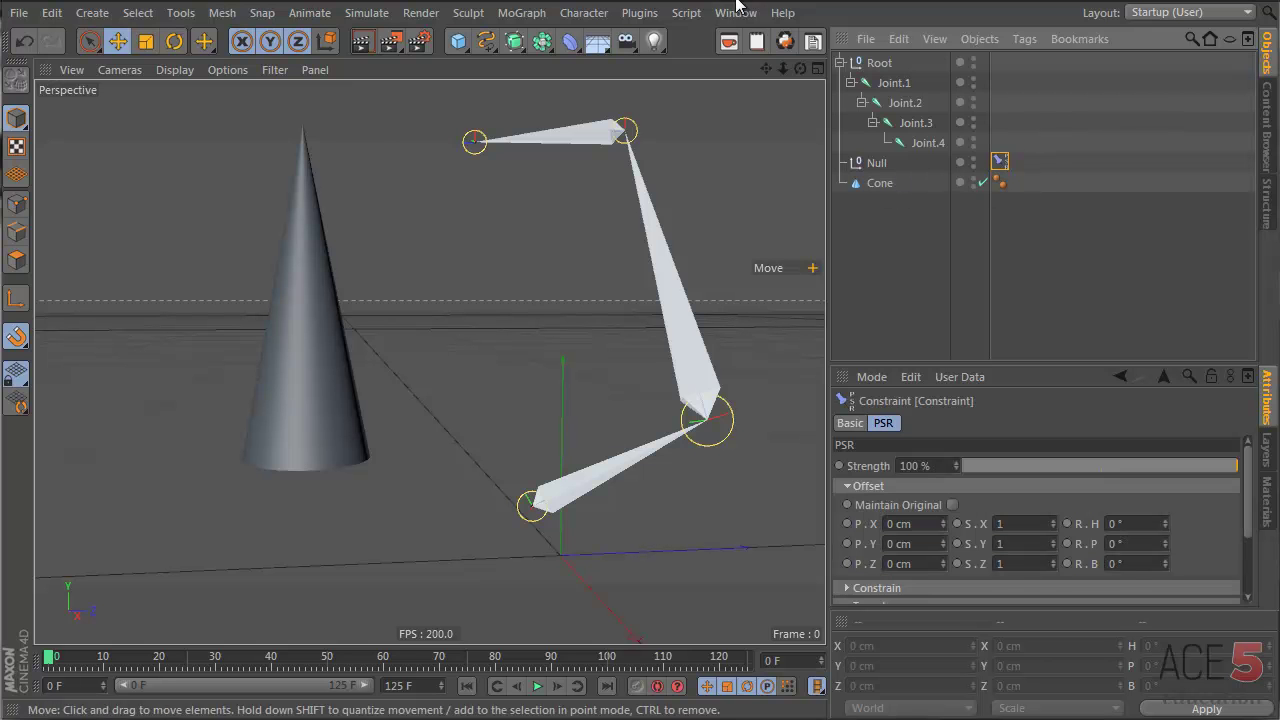
click(940, 143)
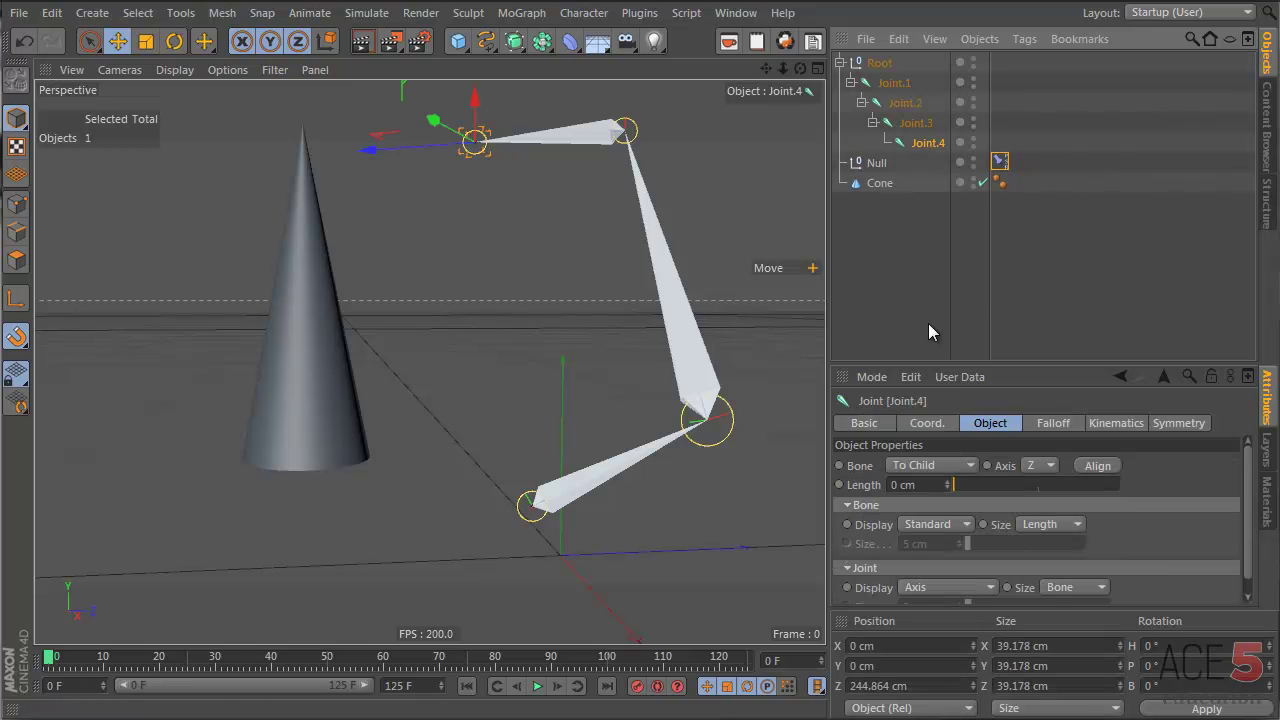
click(925, 321)
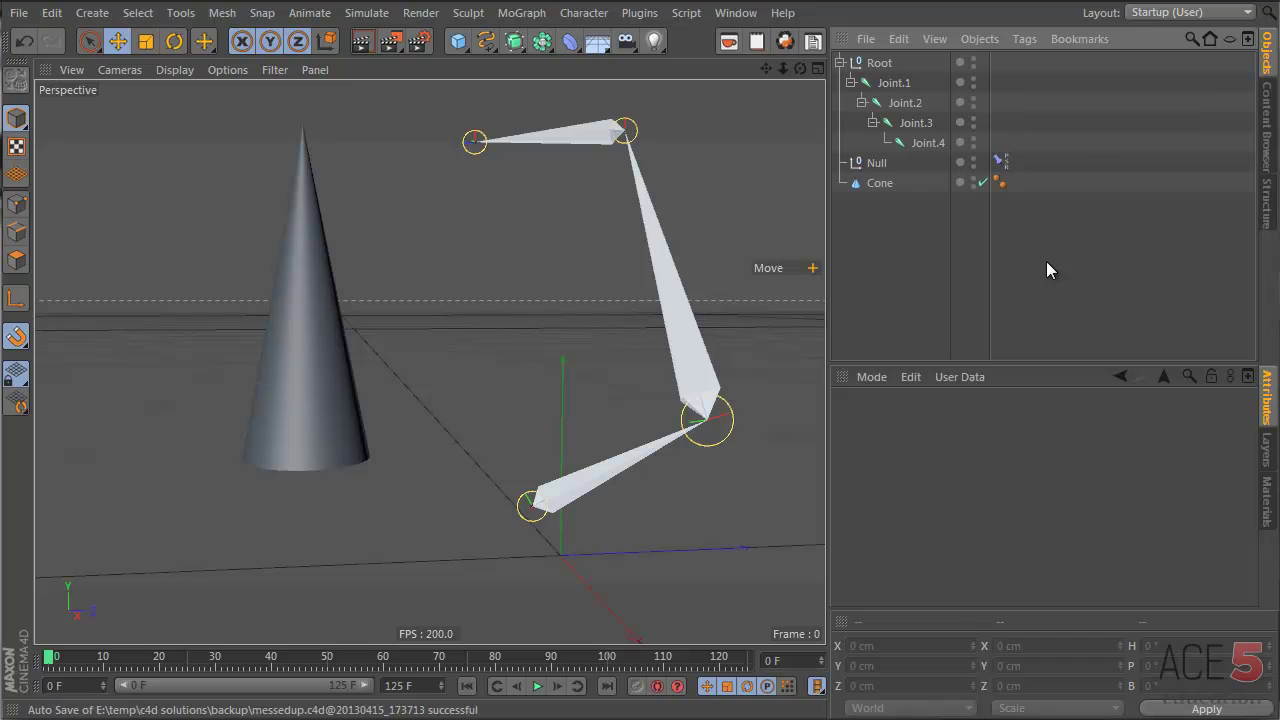